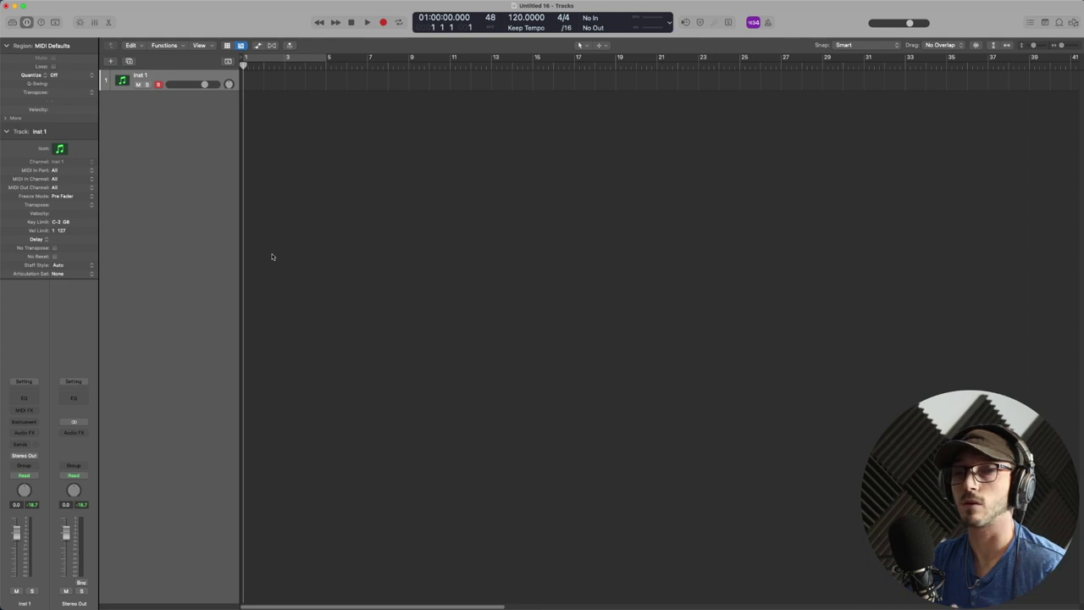
- Insert a stereo Kontakt instrument on the Inst 1 track and move its window clear of the screen edge
click(32, 423)
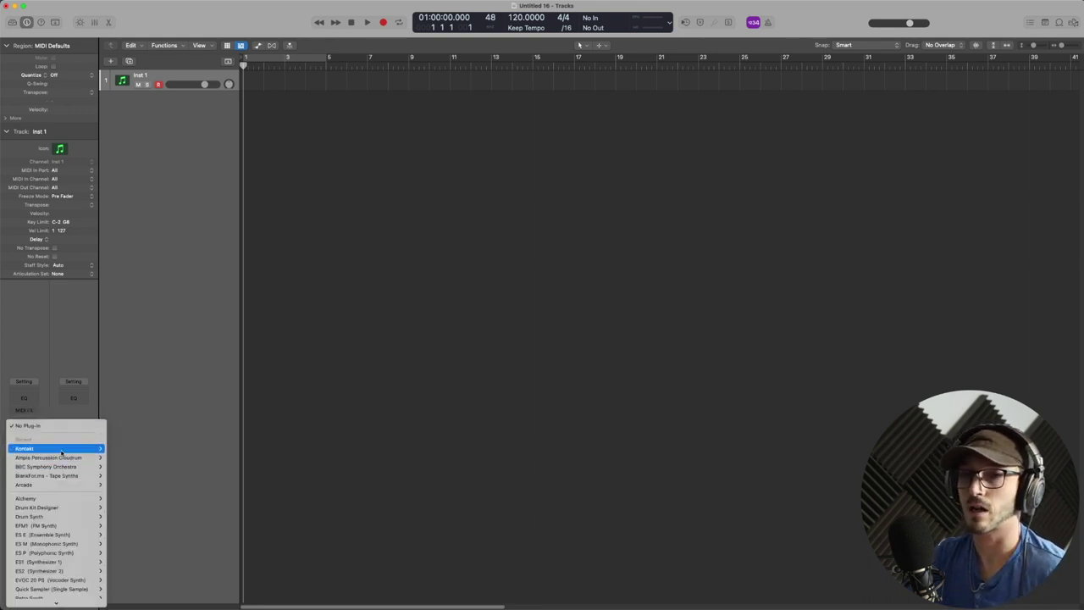
mouse_move(51, 448)
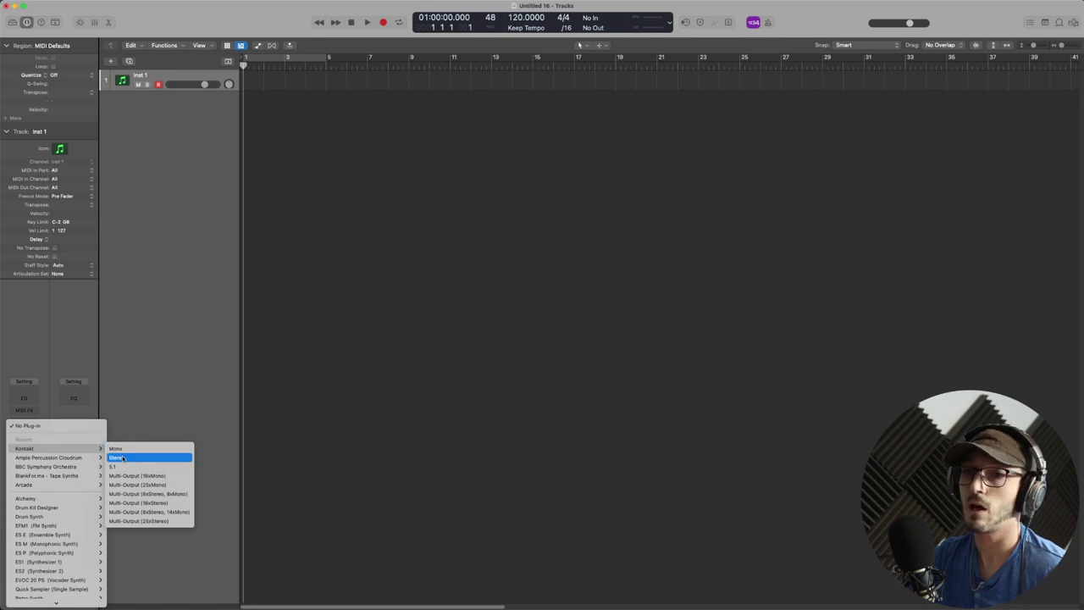
click(125, 458)
drag(847, 124, 667, 128)
- Browse Kontakt's libraries and files for a piano and load the Hyundai U852 instrument
scroll(547, 307, down, 2)
click(555, 337)
scroll(552, 330, down, 1)
click(537, 266)
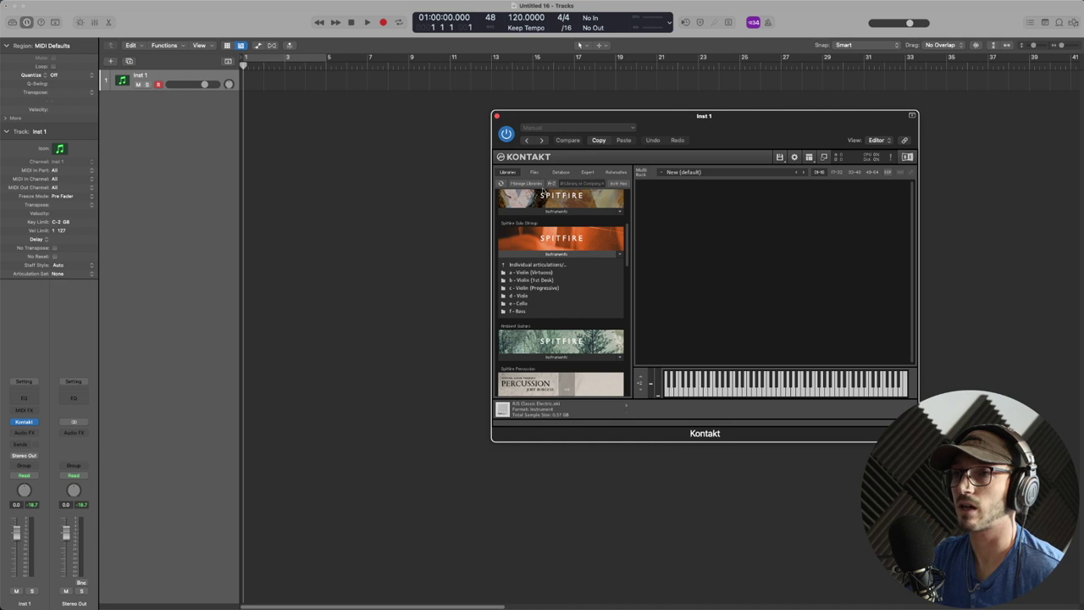
click(533, 172)
scroll(547, 234, up, 1)
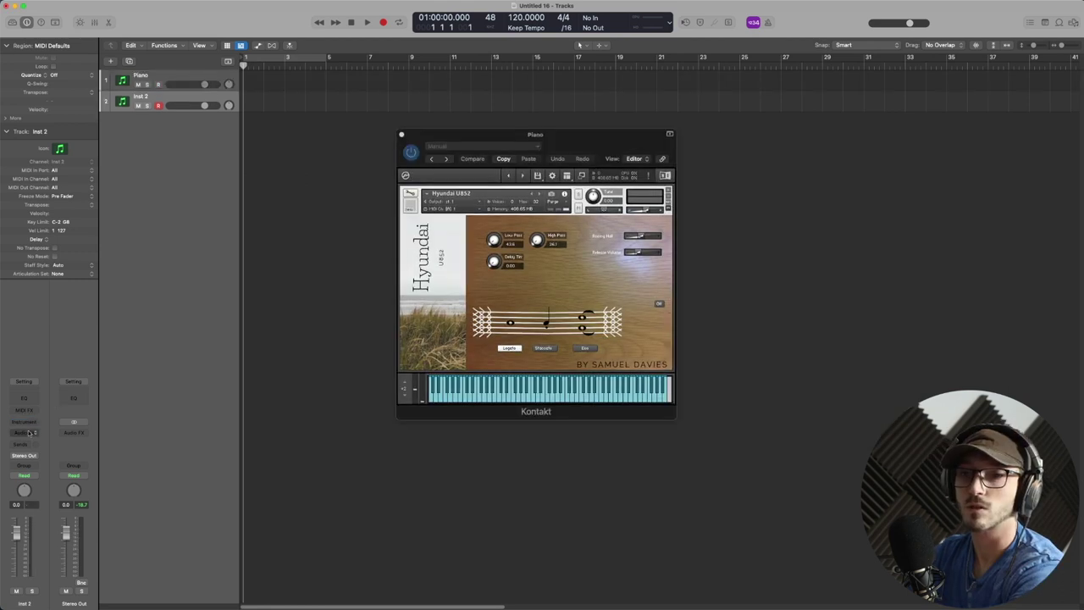
- Load Spitfire Percussion's Tuned - Marimba patch in a stereo Kontakt on the Inst 2 track and rename the track Marimba
click(24, 423)
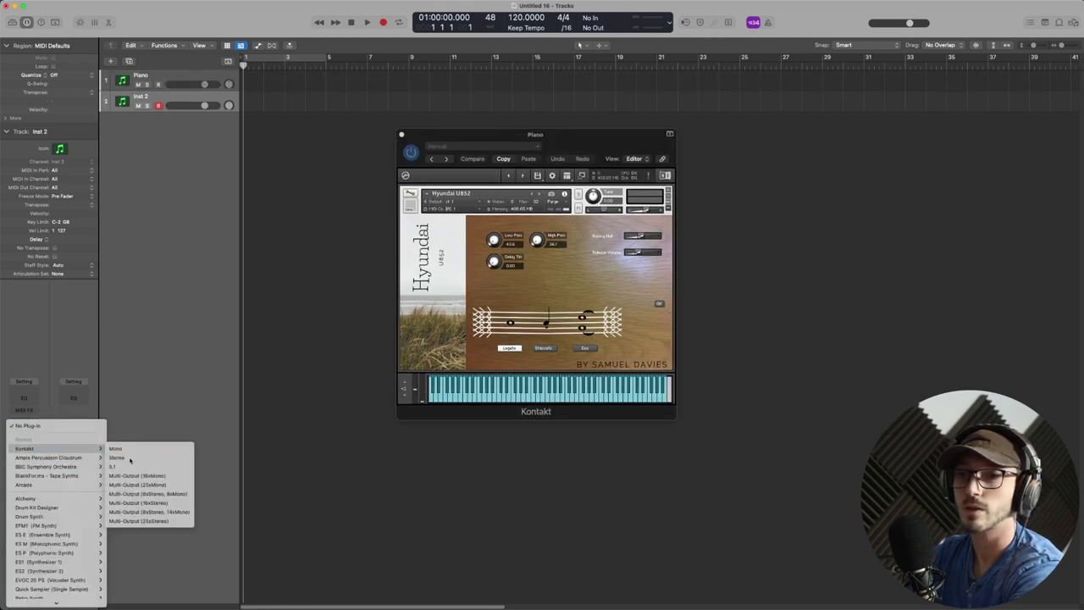
click(127, 457)
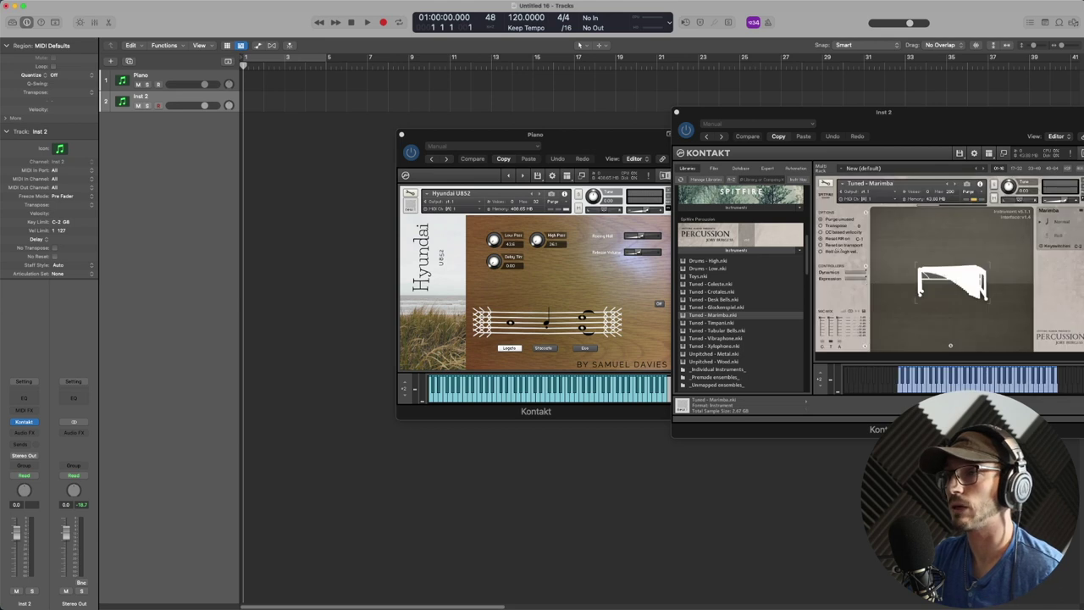
drag(915, 116, 836, 171)
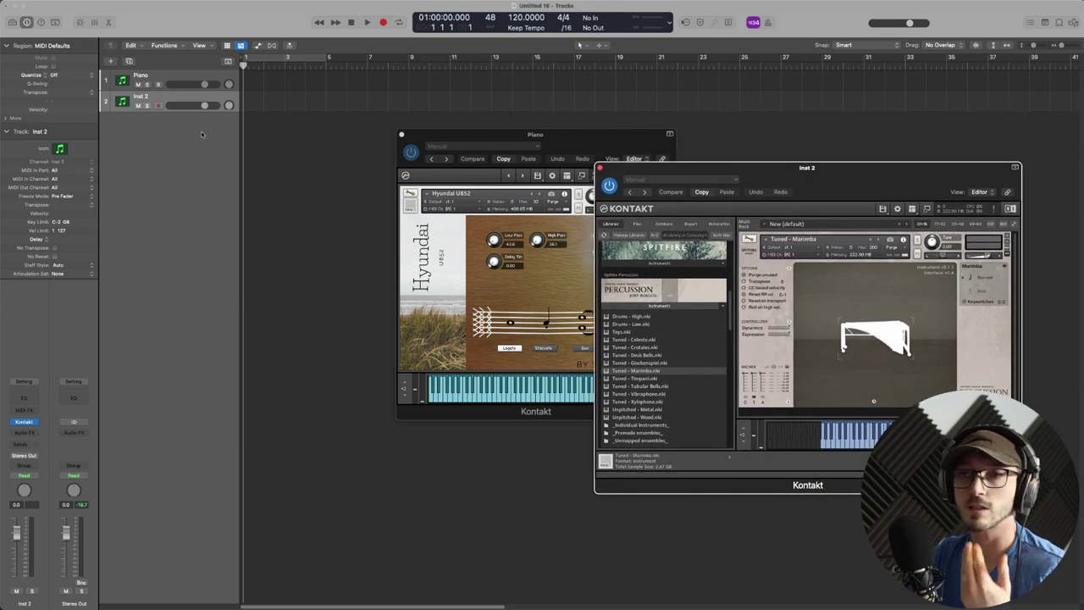
double_click(138, 96)
text(Marimba)
key(Return)
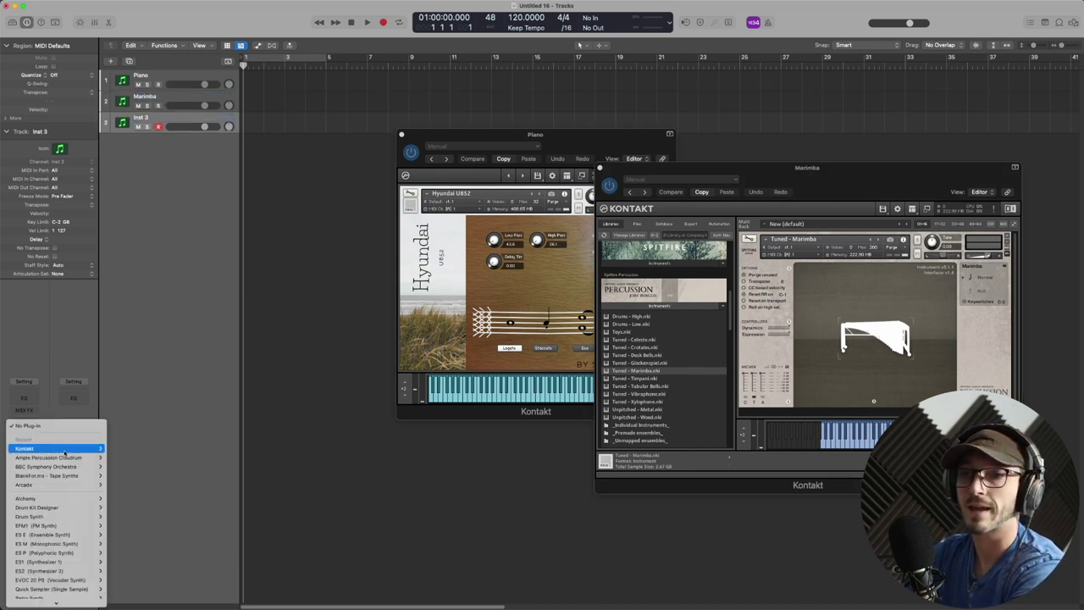
- Insert a stereo Kontakt on the Inst 3 track and load the Spitfire Solo Strings patch e - Cello - Short Spiccato
mouse_move(64, 449)
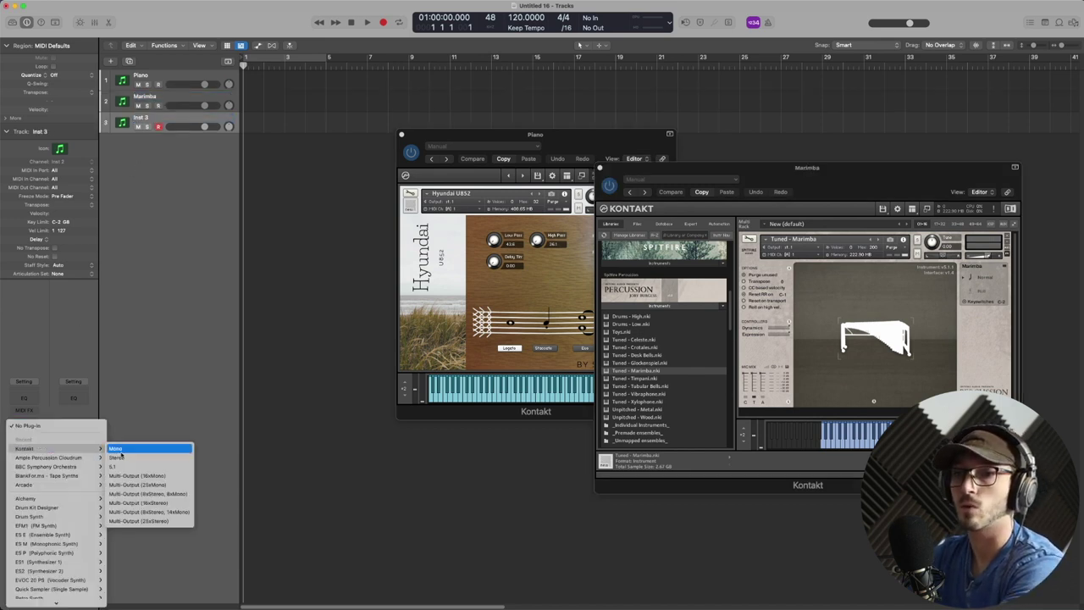
click(114, 458)
scroll(760, 295, down, 5)
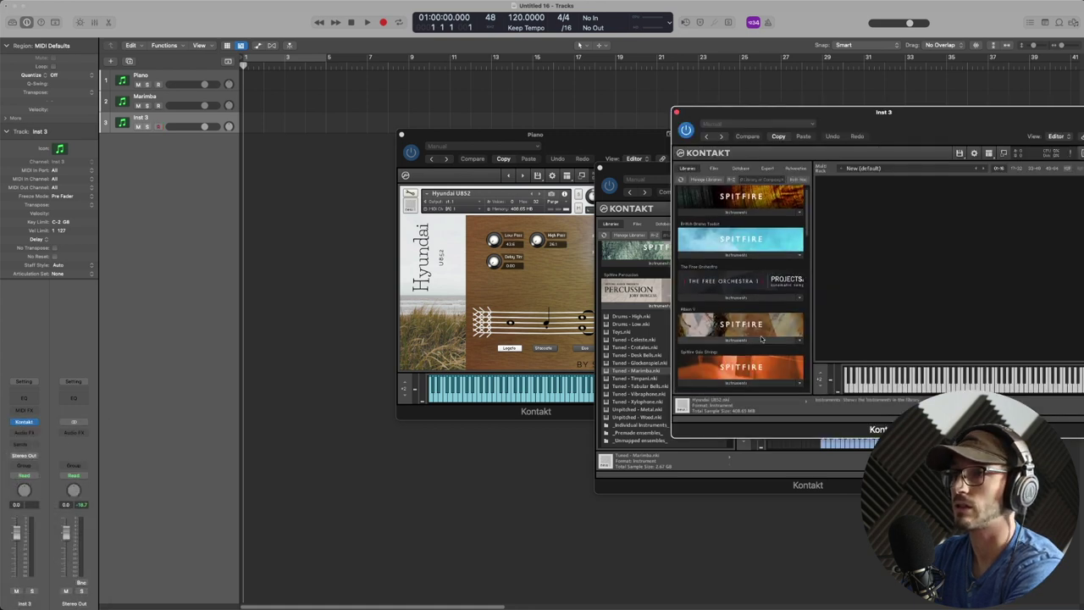
scroll(726, 356, down, 1)
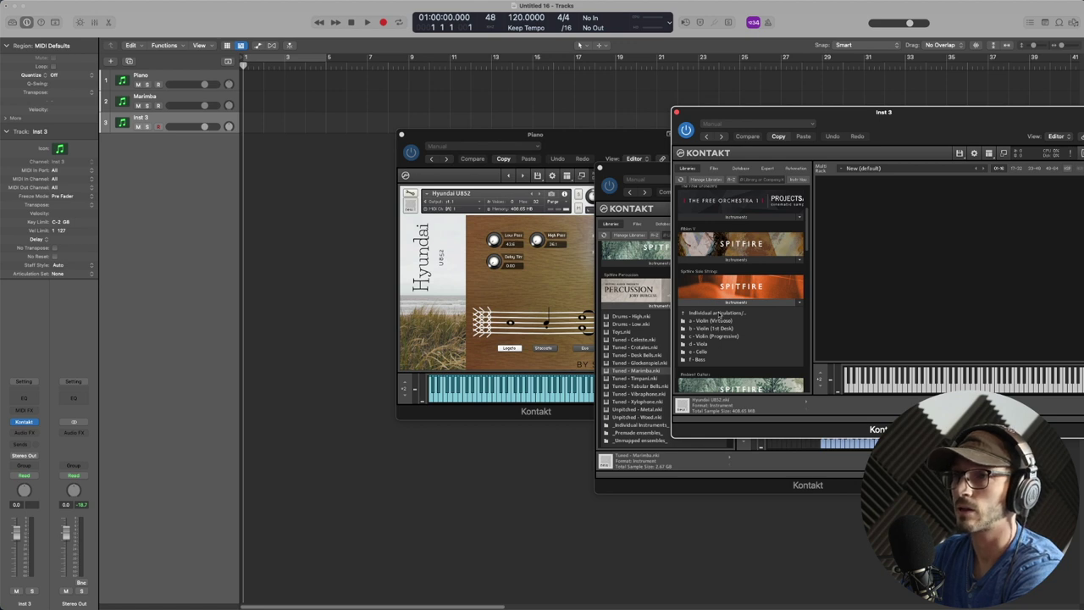
click(719, 314)
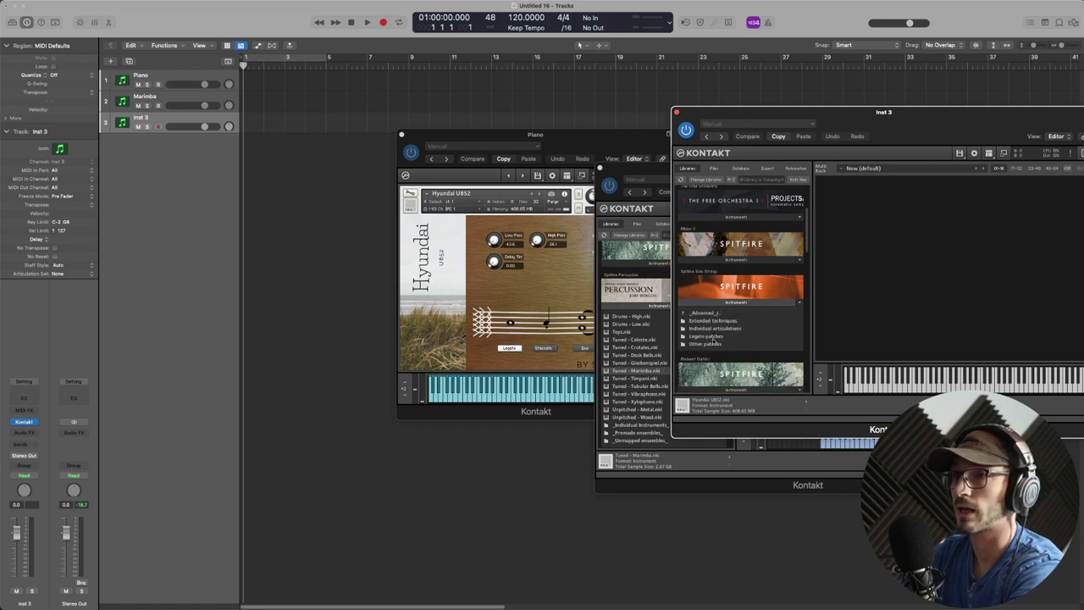
double_click(716, 329)
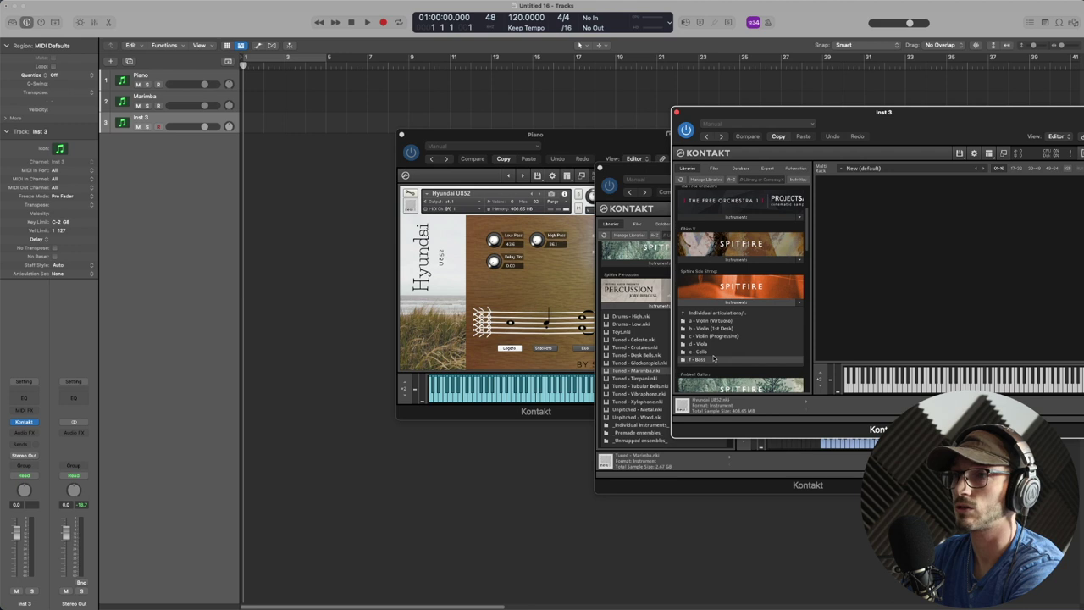
scroll(715, 355, down, 2)
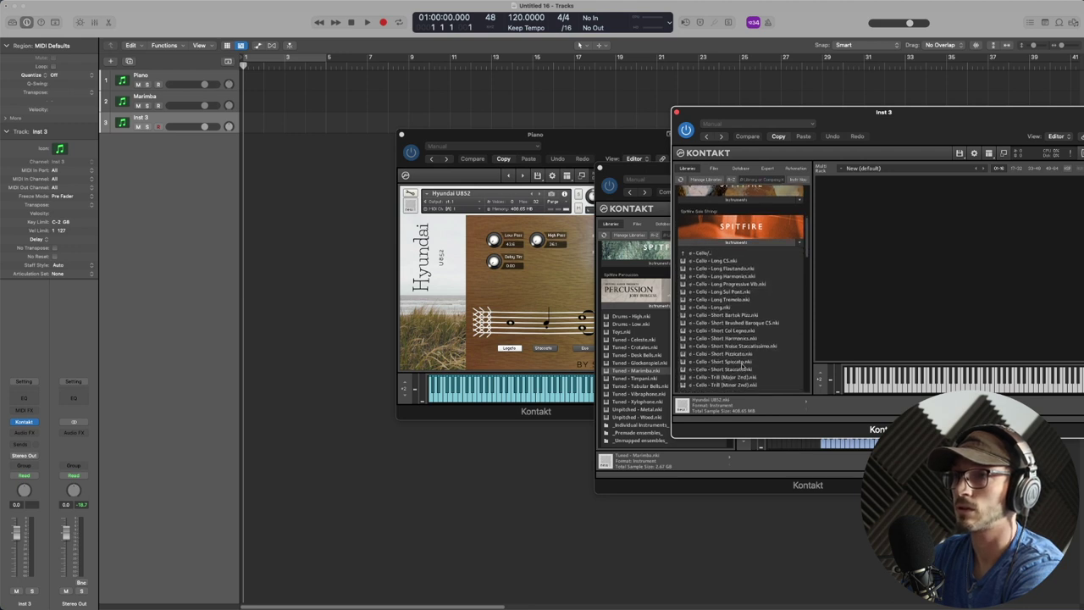
drag(743, 366, 879, 259)
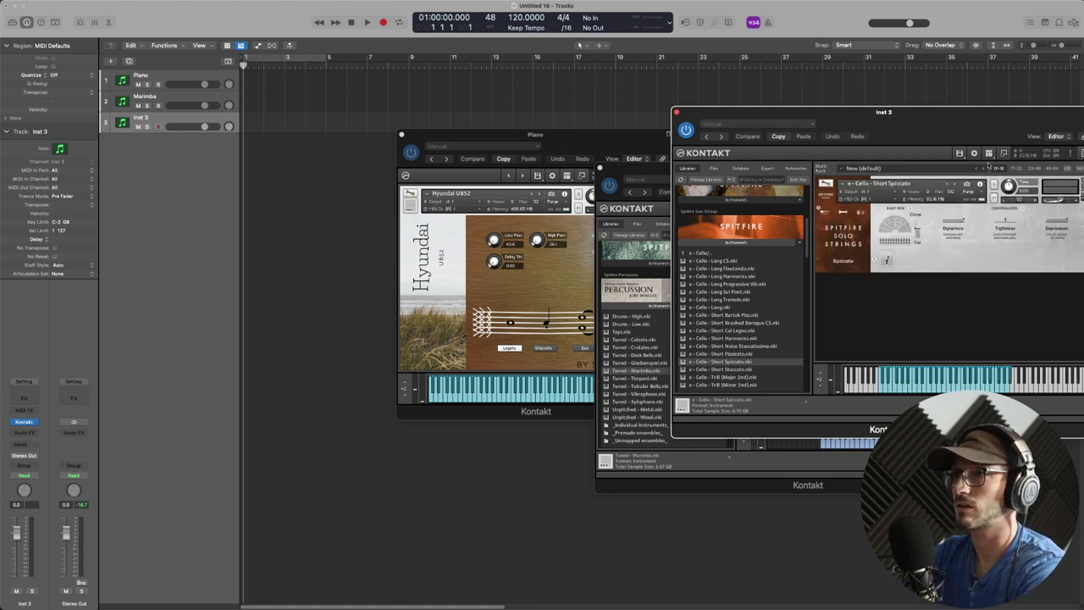
- Hide the library browser in the cello's Kontakt and close the cello, marimba and piano plug-in windows
click(1002, 155)
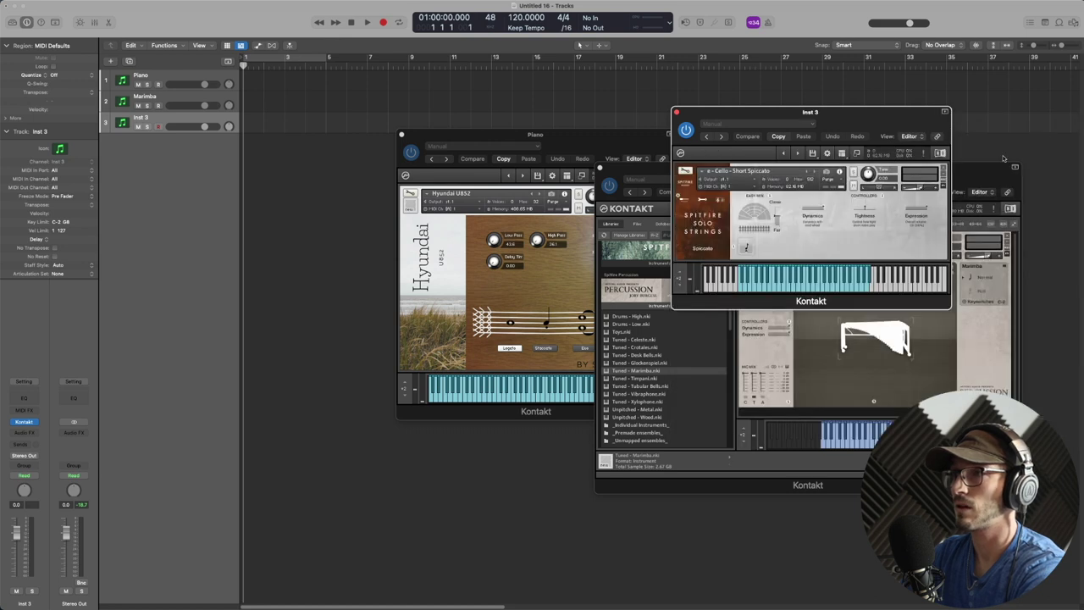
click(675, 113)
click(600, 167)
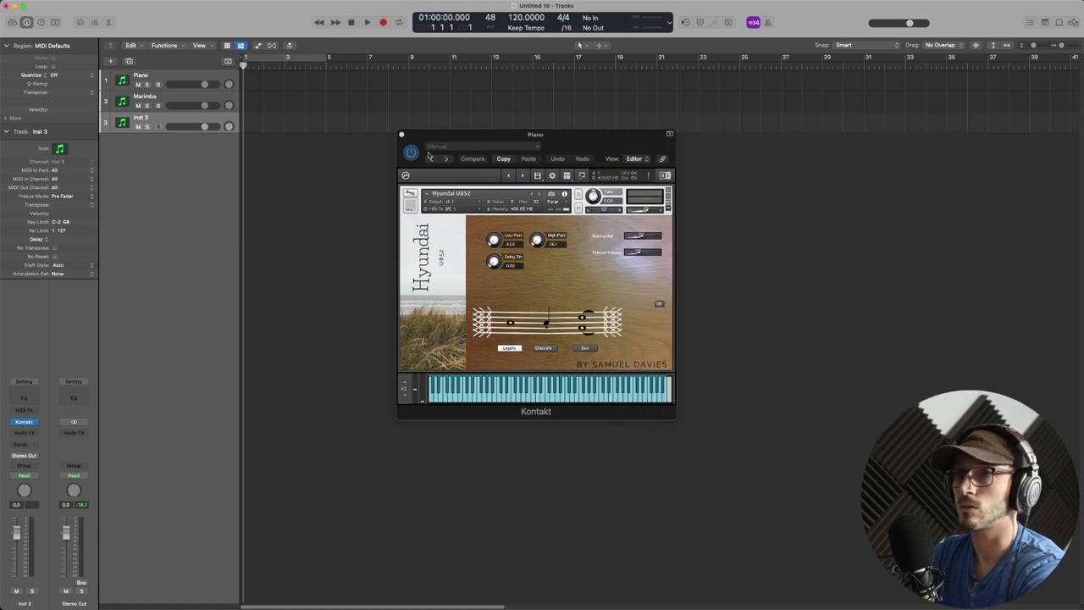
click(402, 135)
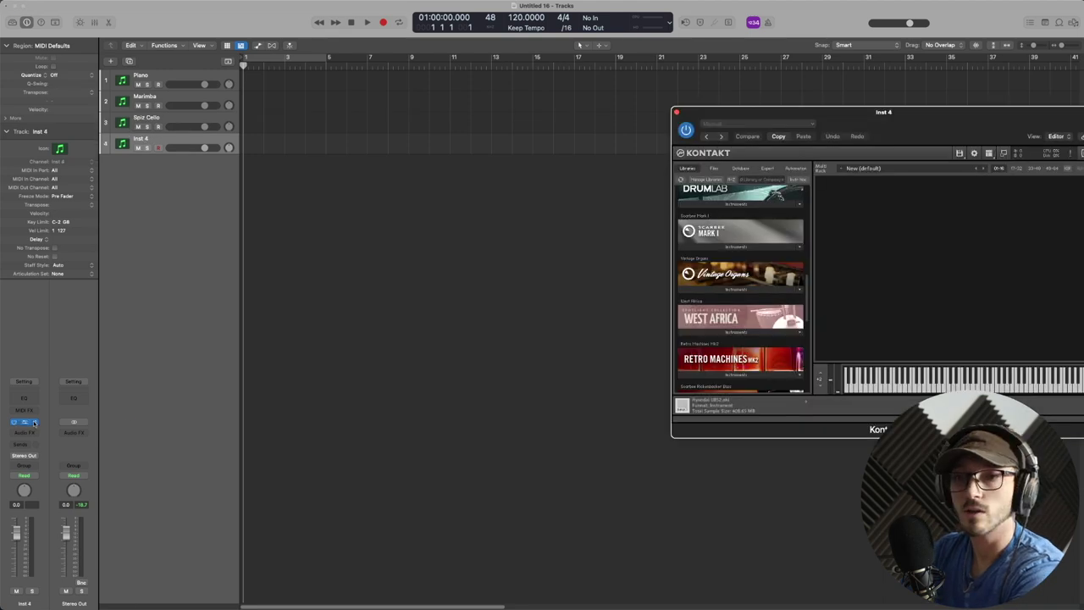
- Replace Kontakt on the Inst 4 track with SINE Player and load the LA Sessions Western Guitar with its Palm mute articulation
click(24, 421)
mouse_move(89, 369)
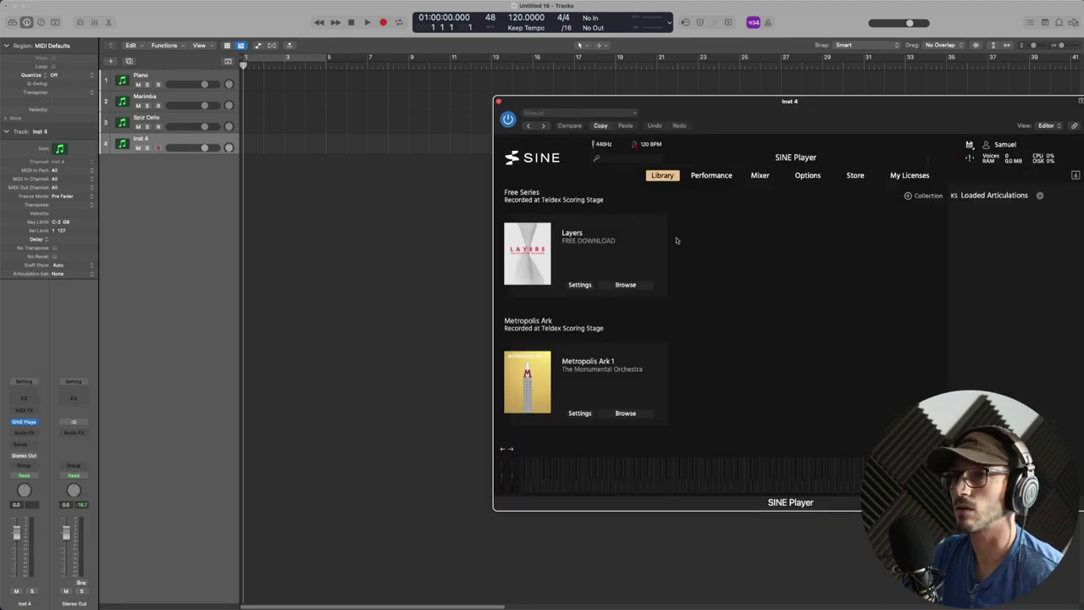
scroll(694, 304, down, 10)
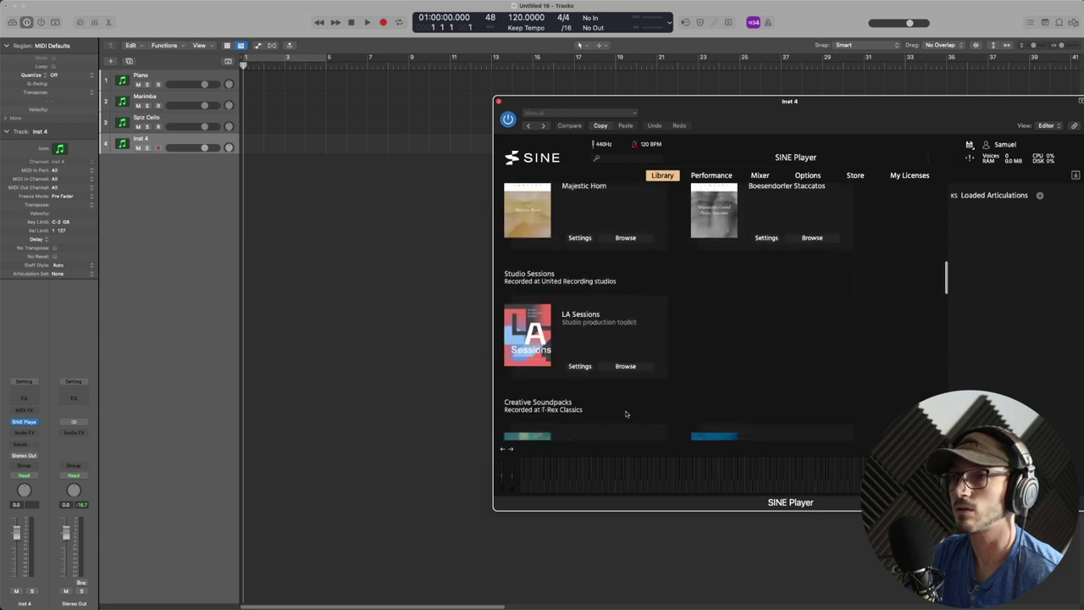
click(625, 366)
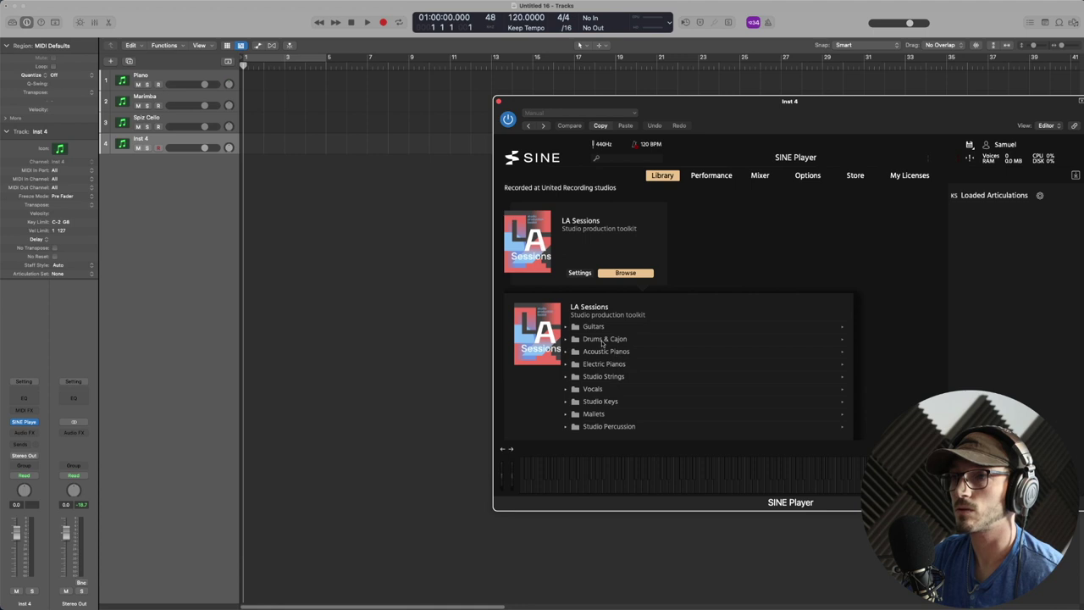
click(597, 327)
drag(603, 339, 947, 296)
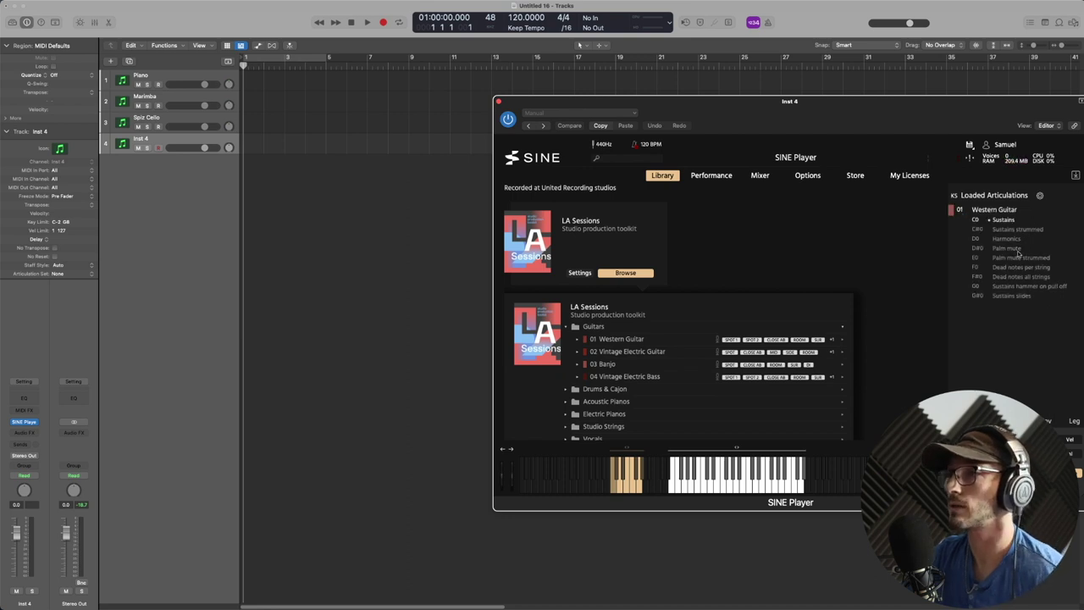
click(1016, 248)
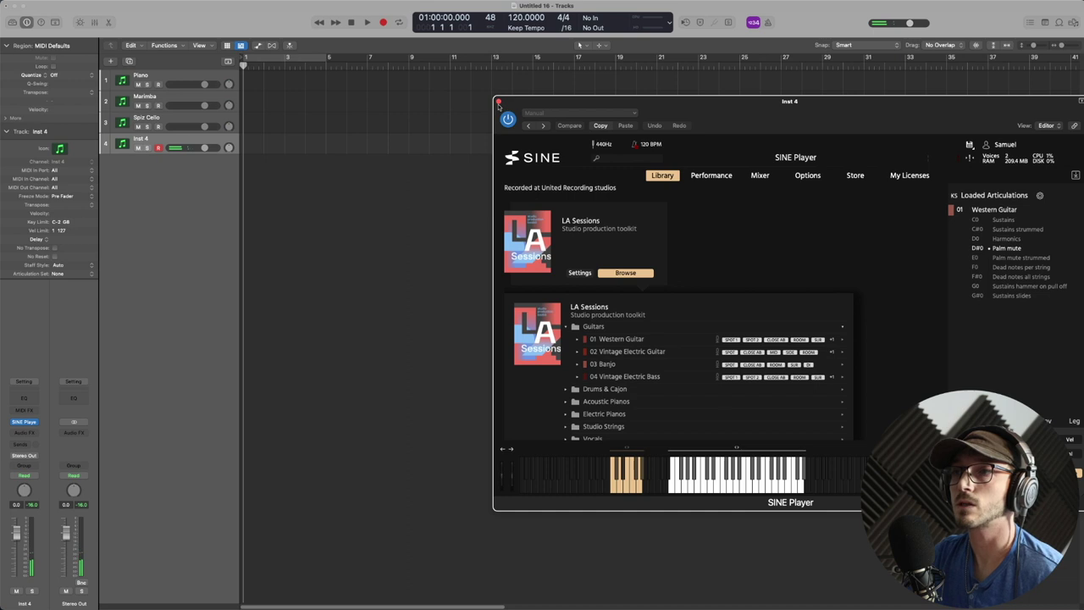
click(498, 102)
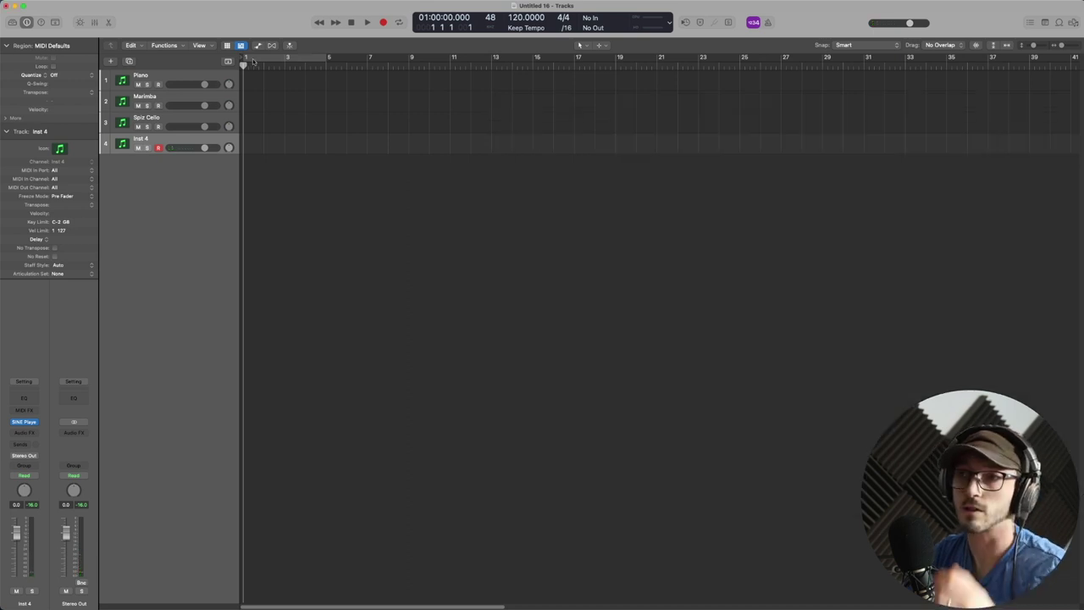
- Create a MIDI region at bar 1 of the Piano track and extend it to about bar 5
click(156, 80)
right_click(263, 85)
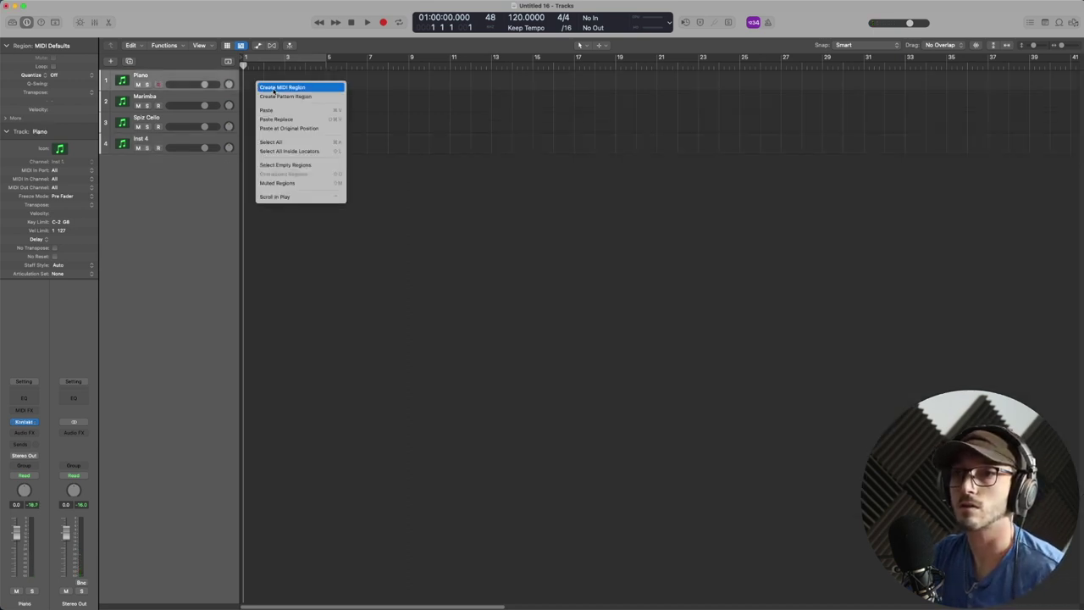
click(272, 91)
drag(263, 84, 331, 80)
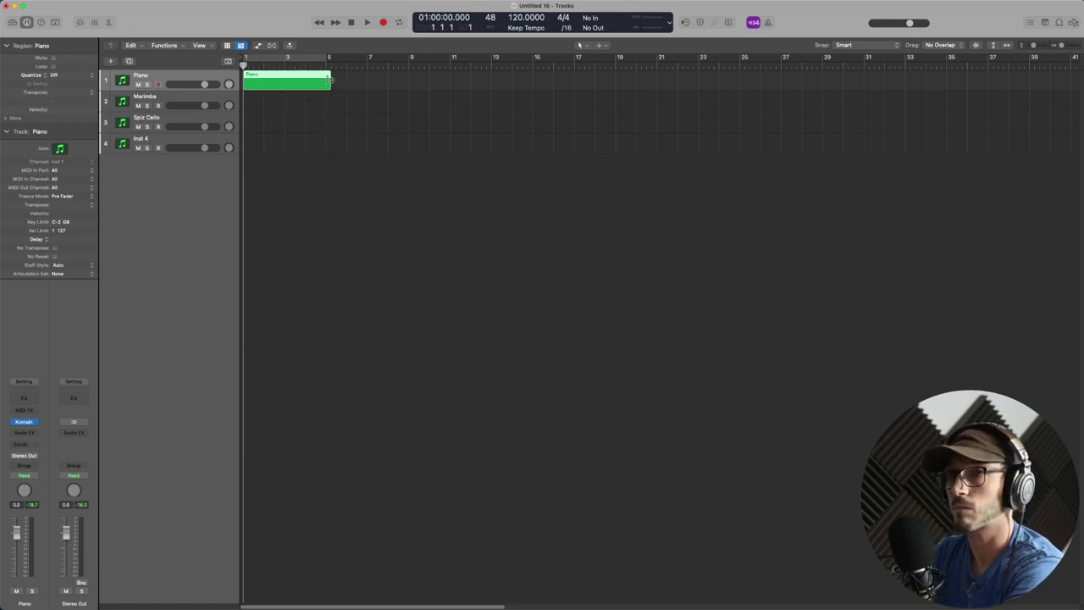
- Enter the note pairs D2–A2 and A1–E2 in the Piano region's Piano Roll and make each pair two bars long
key(e)
drag(559, 393, 550, 324)
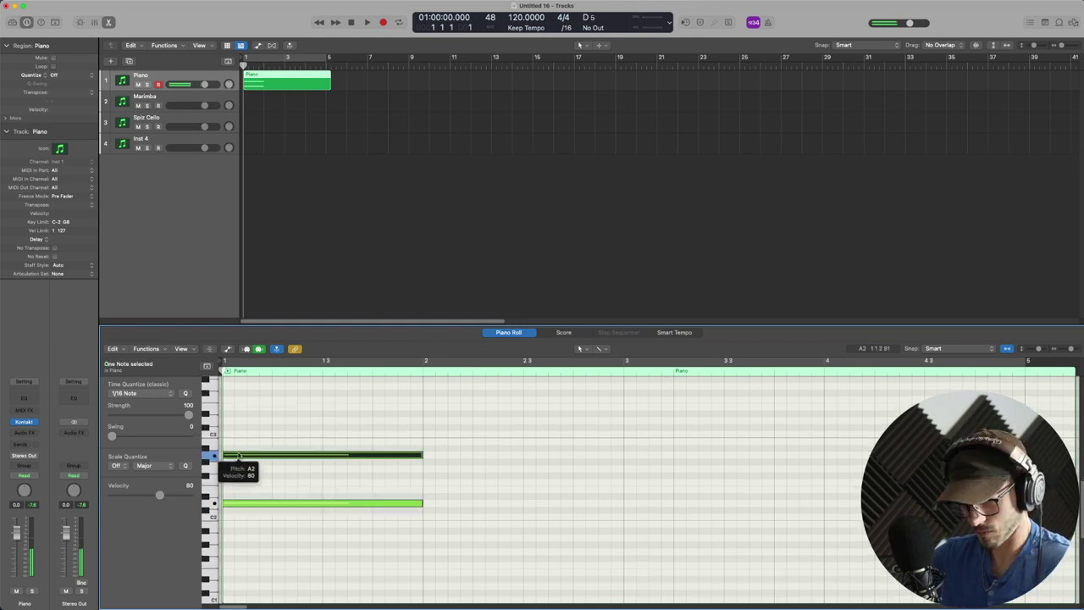
key(space)
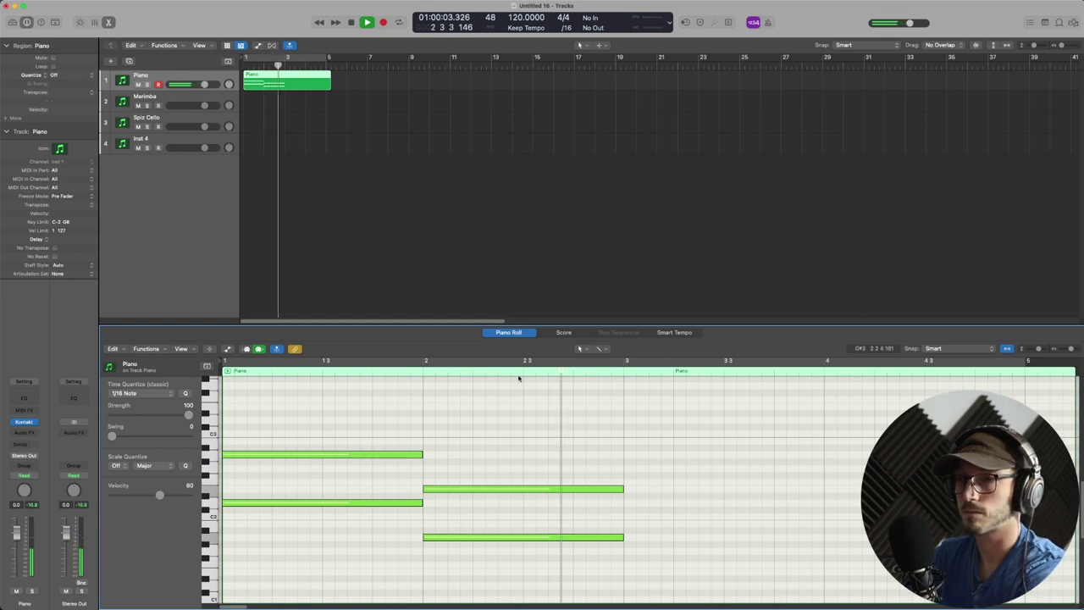
key(space)
drag(536, 409, 763, 540)
drag(487, 428, 418, 506)
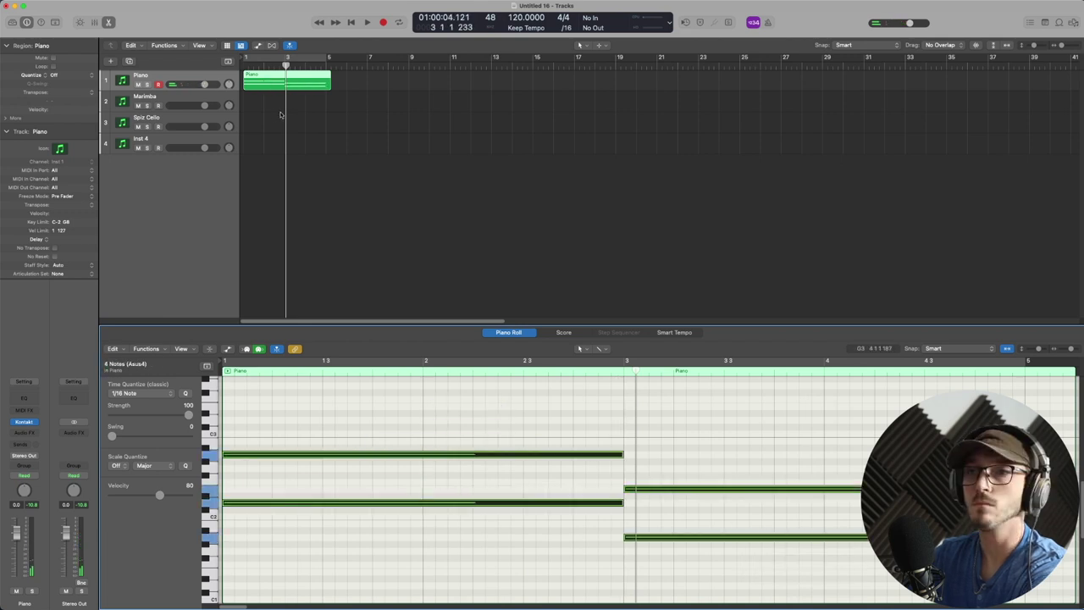
- Create a MIDI region at bar 1 of the Spiz Cello track and extend it to bar 5
click(247, 122)
right_click(246, 126)
click(257, 131)
drag(262, 127, 325, 126)
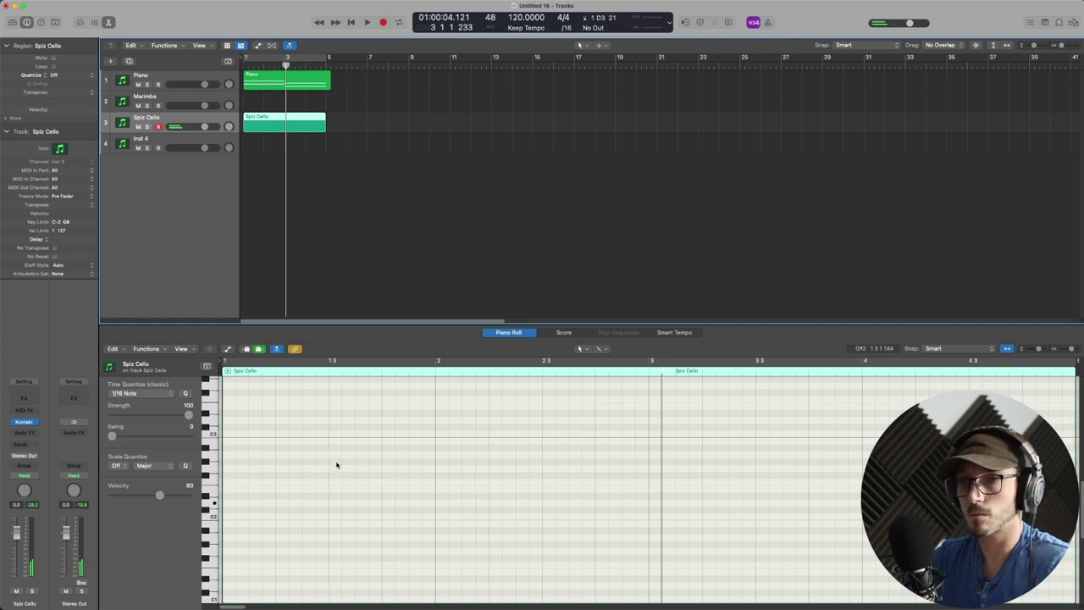
- Enter short rising notes D2, A2, D3 and F#3 an eighth note apart at the start of the cello region and play them back
click(229, 502)
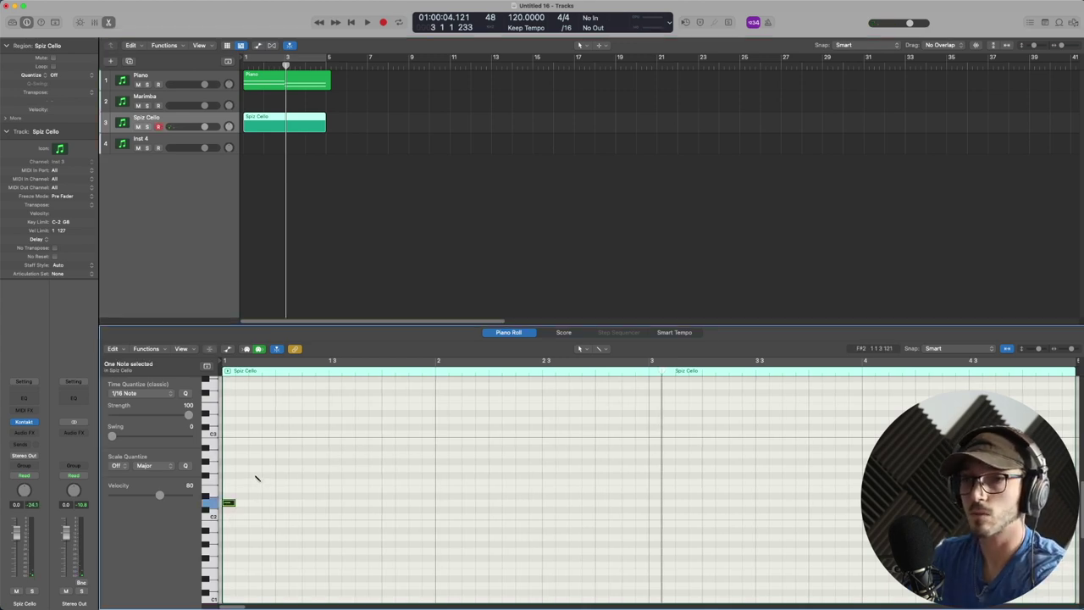
click(255, 468)
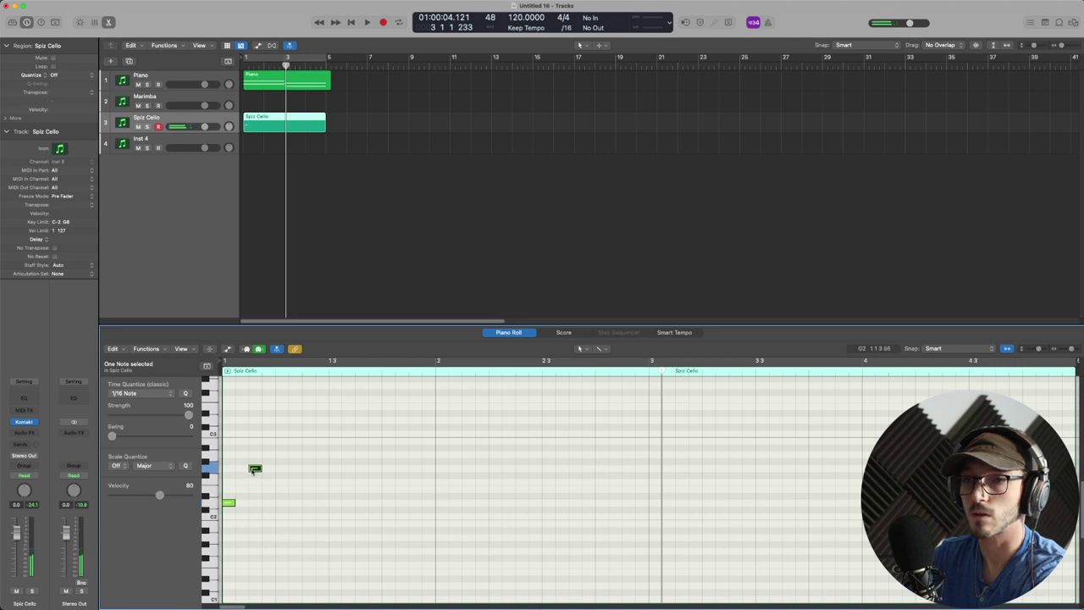
drag(255, 468, 254, 453)
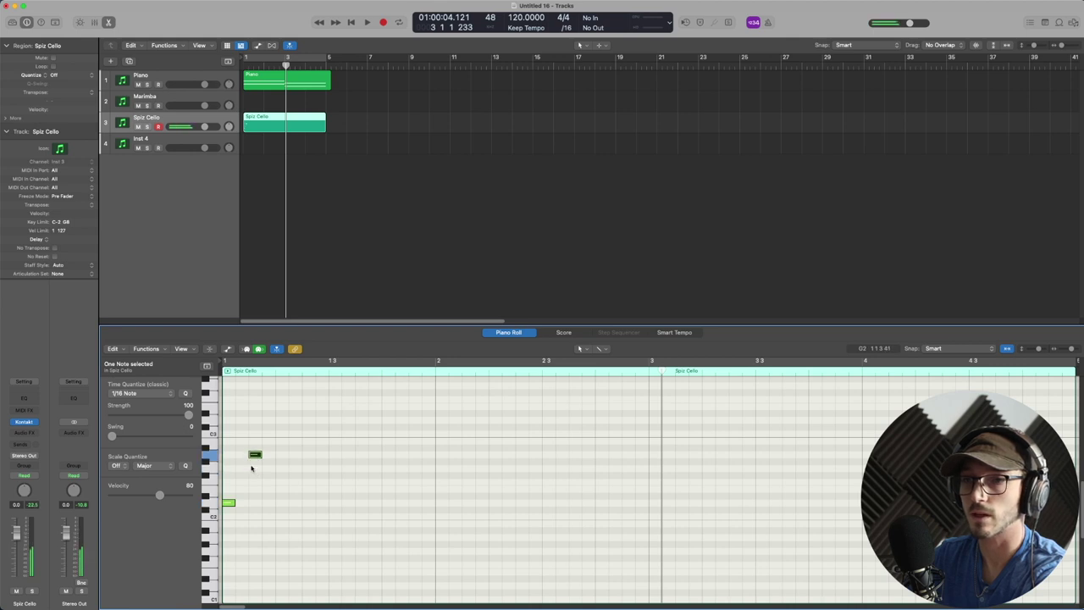
click(282, 419)
click(308, 391)
key(Return)
key(space)
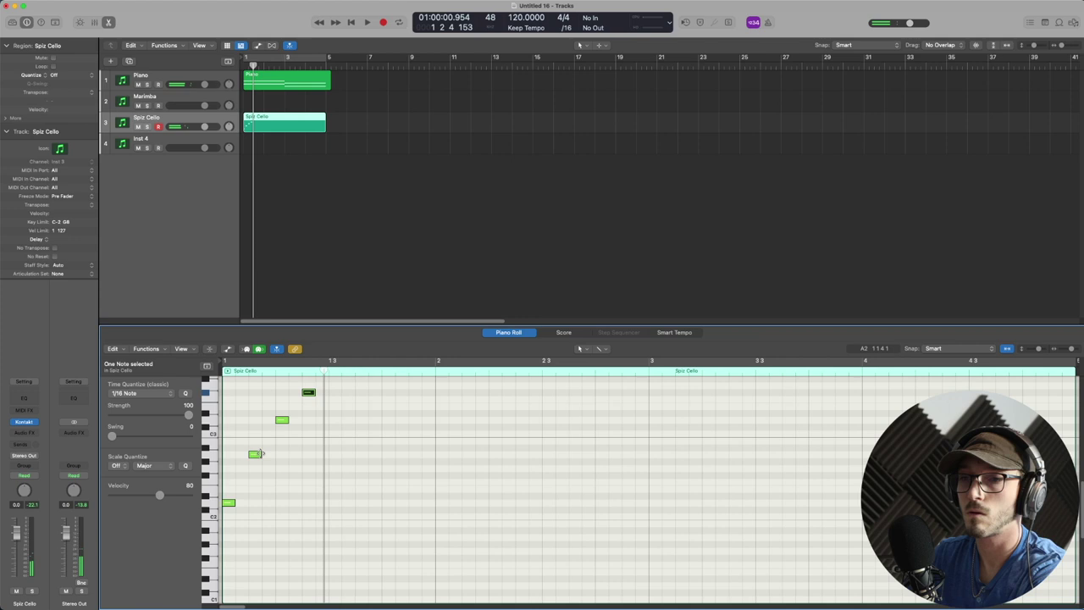
- Move the rising cello notes closer together so they follow each other as consecutive sixteenth notes
drag(255, 454, 242, 456)
drag(282, 421, 255, 420)
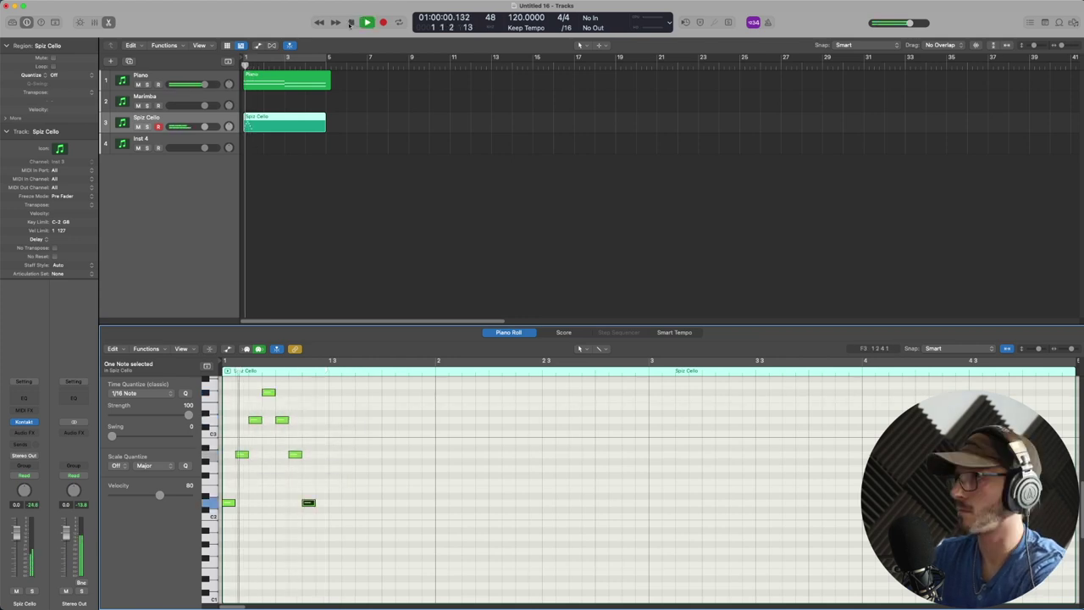
- Delete the extra last note, and duplicate the six-note cello arpeggio until four repeats run from bar 1 to the middle of bar 2
key(space)
drag(338, 426, 173, 374)
key(Delete)
drag(347, 530, 204, 386)
drag(228, 503, 309, 509)
drag(442, 508, 218, 385)
drag(230, 503, 397, 510)
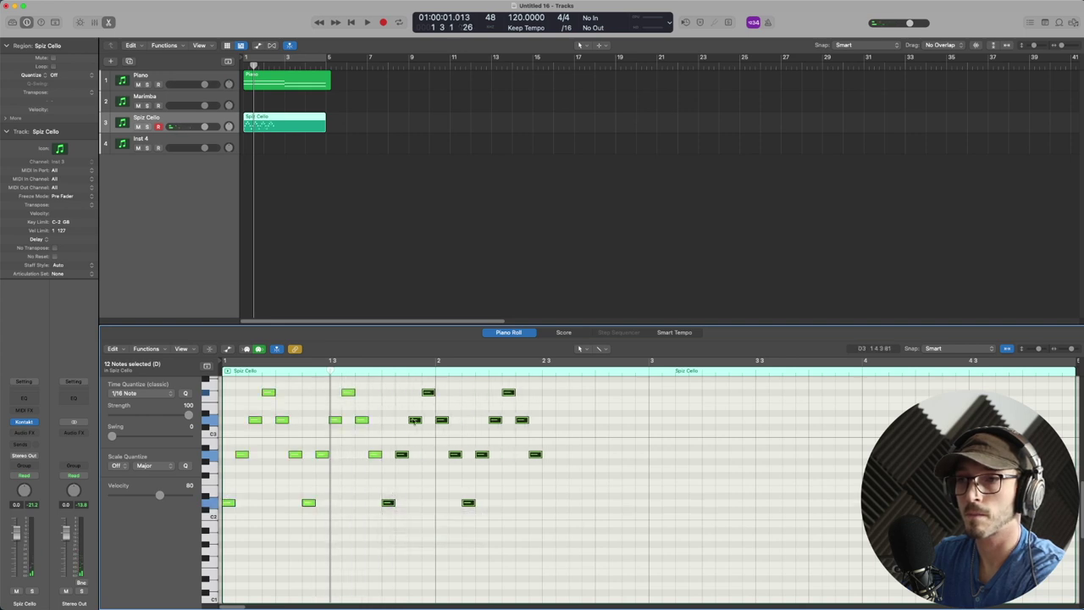
- Give the individual notes of the cello arpeggio varied velocities, from soft to loud, and play the result back
click(229, 502)
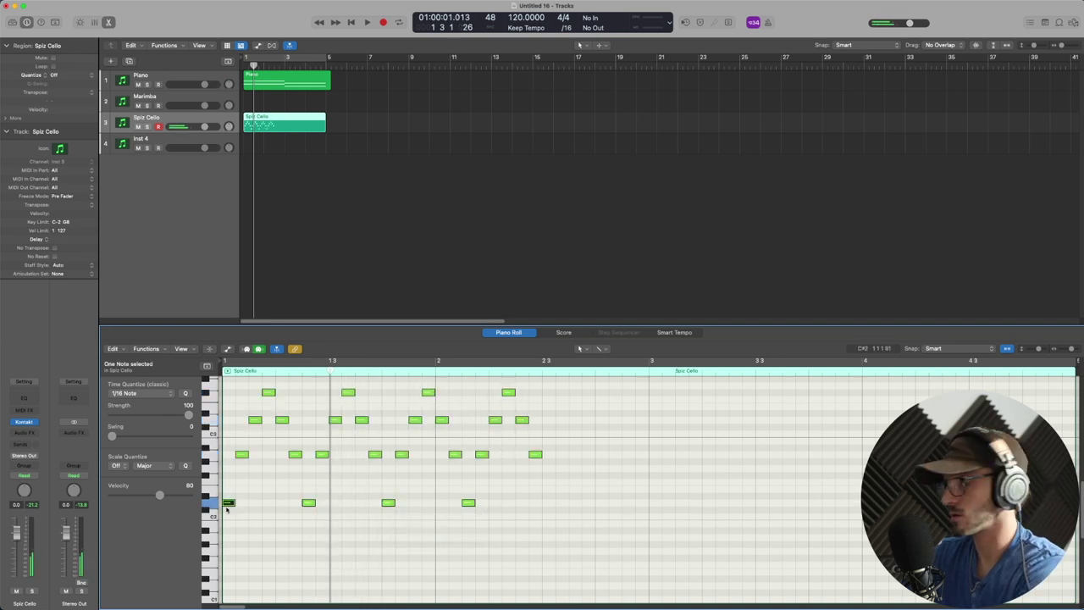
key(Right)
key(Right)
drag(159, 496, 167, 500)
key(Right)
click(138, 495)
key(Right)
click(127, 496)
key(Right)
click(174, 495)
key(Right)
key(Right)
click(126, 494)
key(Right)
click(151, 495)
key(Right)
click(172, 495)
key(Right)
key(Right)
drag(157, 497, 133, 499)
key(Right)
key(Right)
key(Right)
key(Right)
key(Right)
key(Right)
key(Right)
key(Right)
key(Right)
key(Right)
key(Right)
click(180, 495)
key(Right)
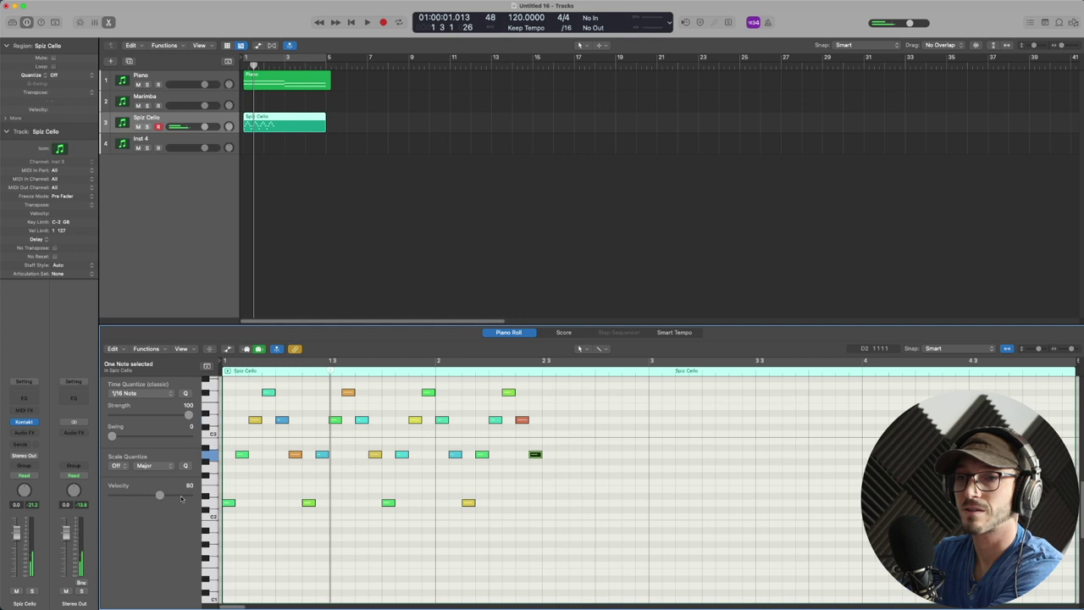
click(352, 24)
key(space)
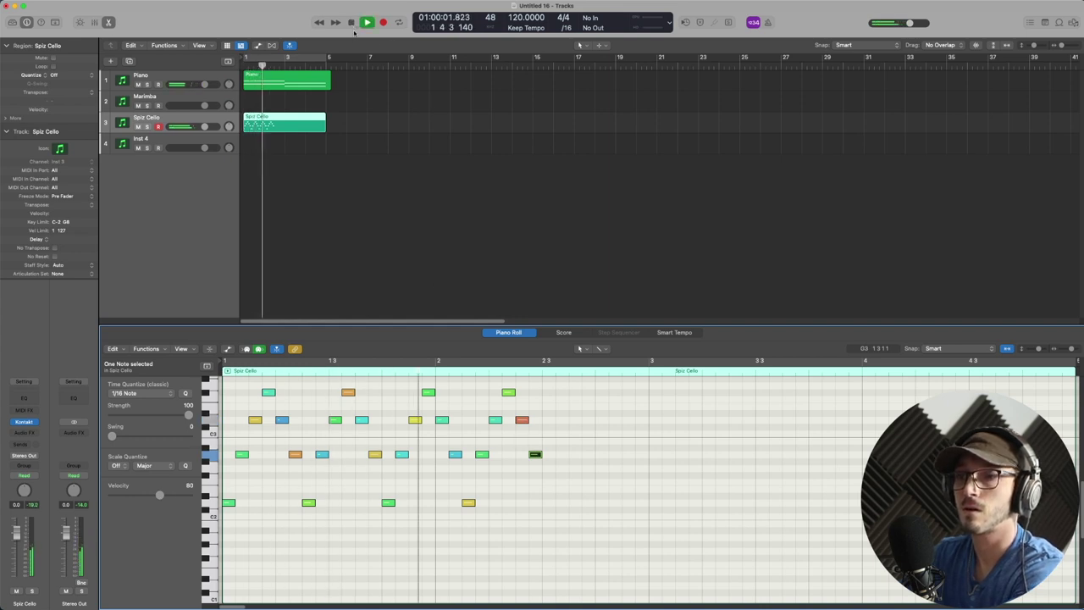
key(space)
- Show note velocities in the automation lane, lower the velocity of all arpeggio notes above the low D2s together to 38, and play back
click(612, 521)
key(a)
scroll(590, 470, up, 1)
scroll(590, 466, down, 1)
drag(597, 473, 227, 375)
scroll(452, 435, down, 4)
drag(515, 509, 515, 530)
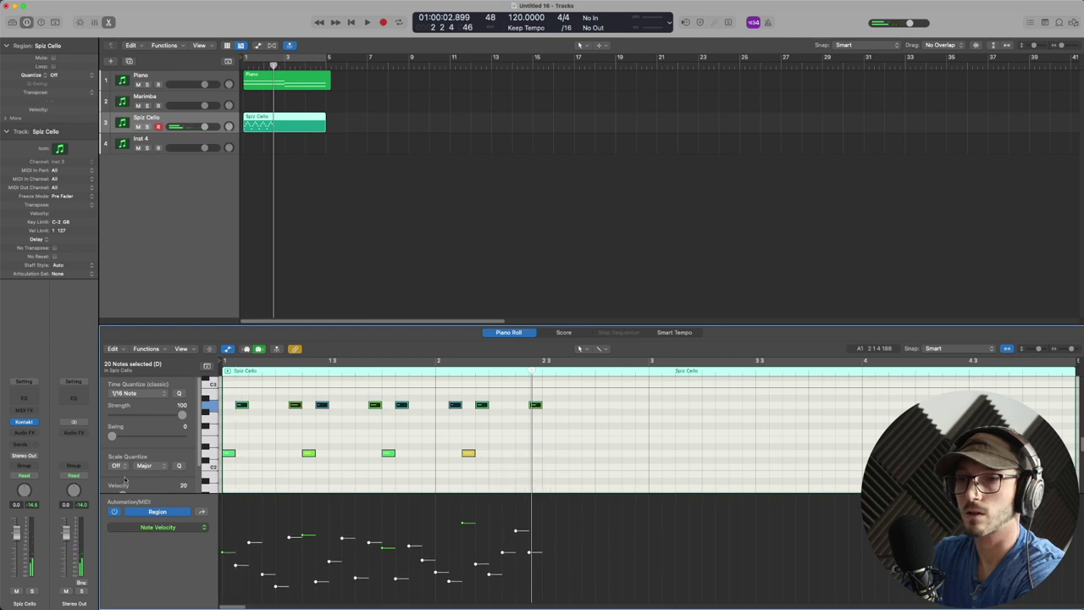
scroll(126, 474, down, 2)
drag(125, 466, 132, 466)
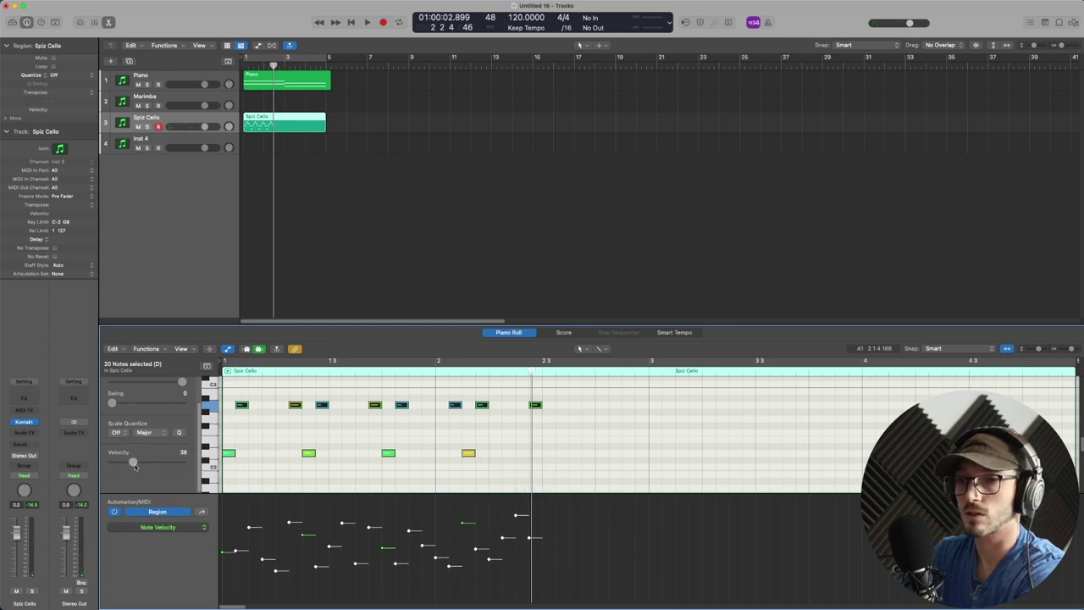
click(558, 426)
key(z)
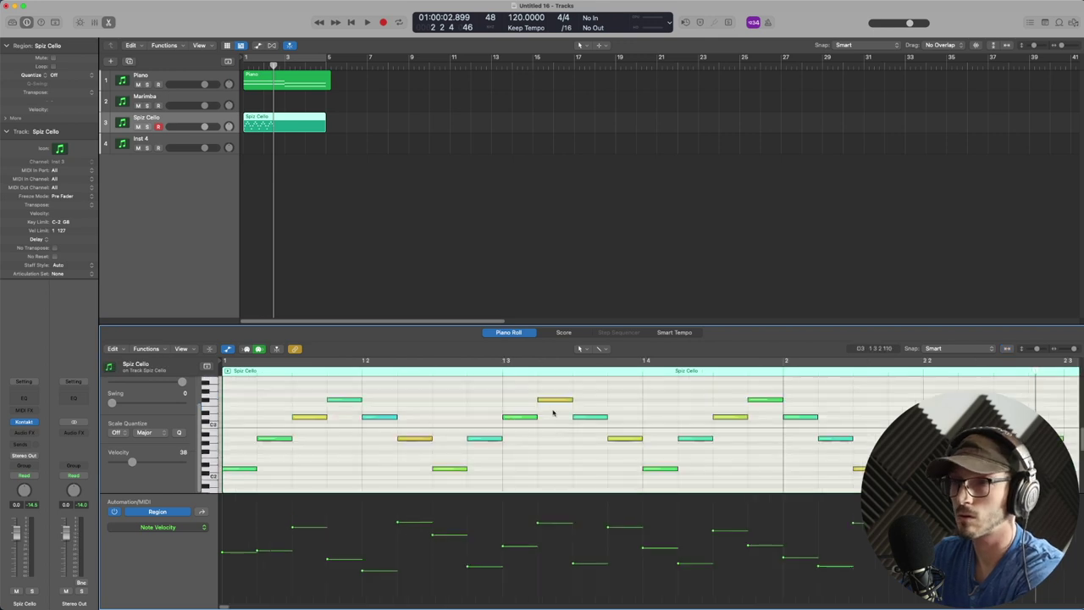
click(352, 23)
key(space)
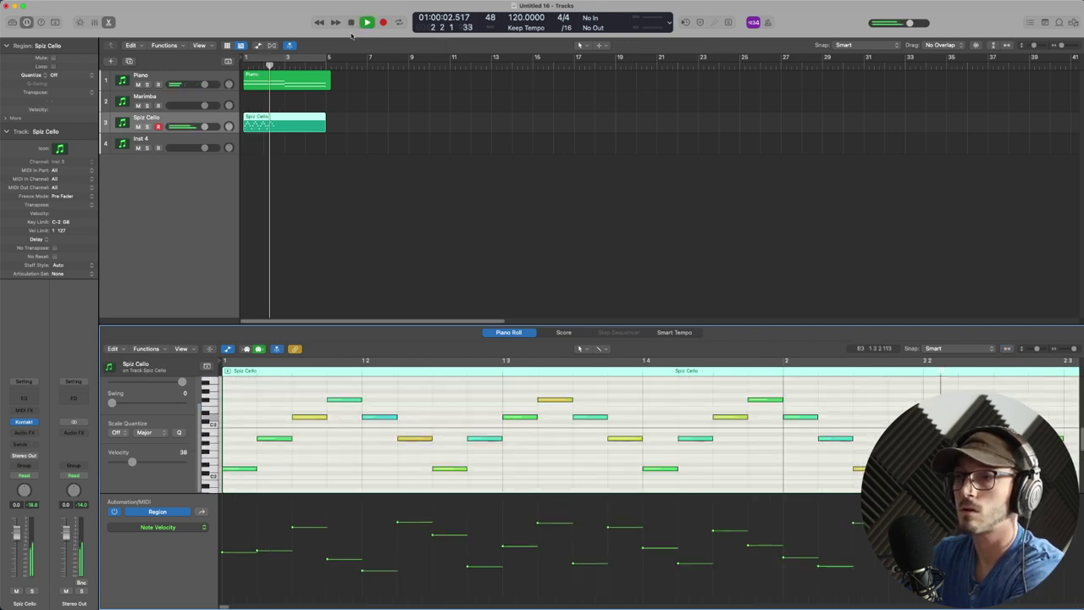
key(space)
- Move the Spiz Cello region to the Inst 4 track at bar 1 and play it with the piano
drag(257, 127, 259, 147)
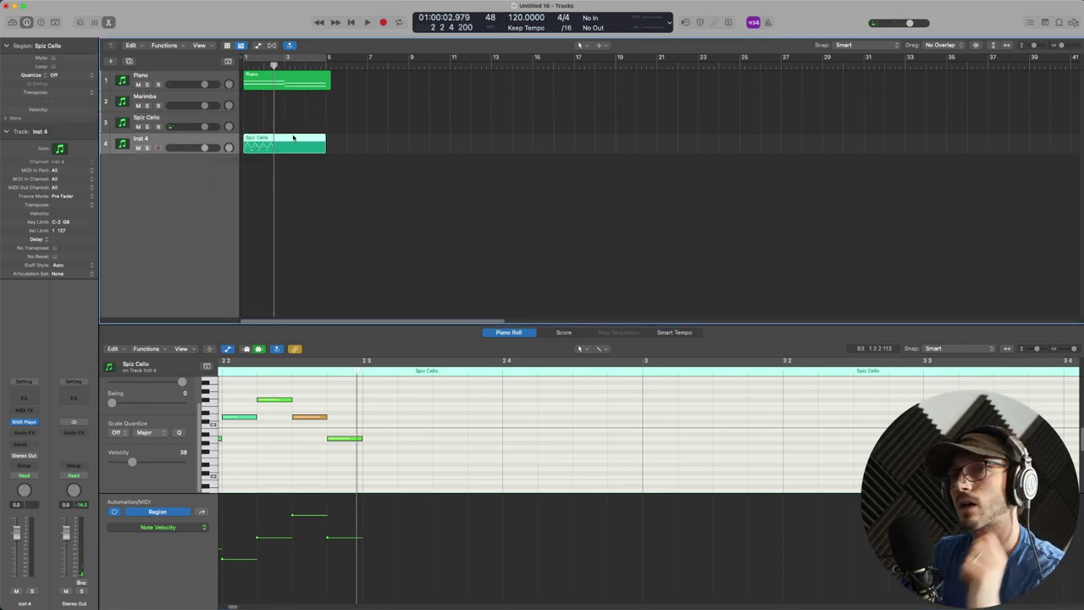
click(375, 136)
click(351, 23)
key(space)
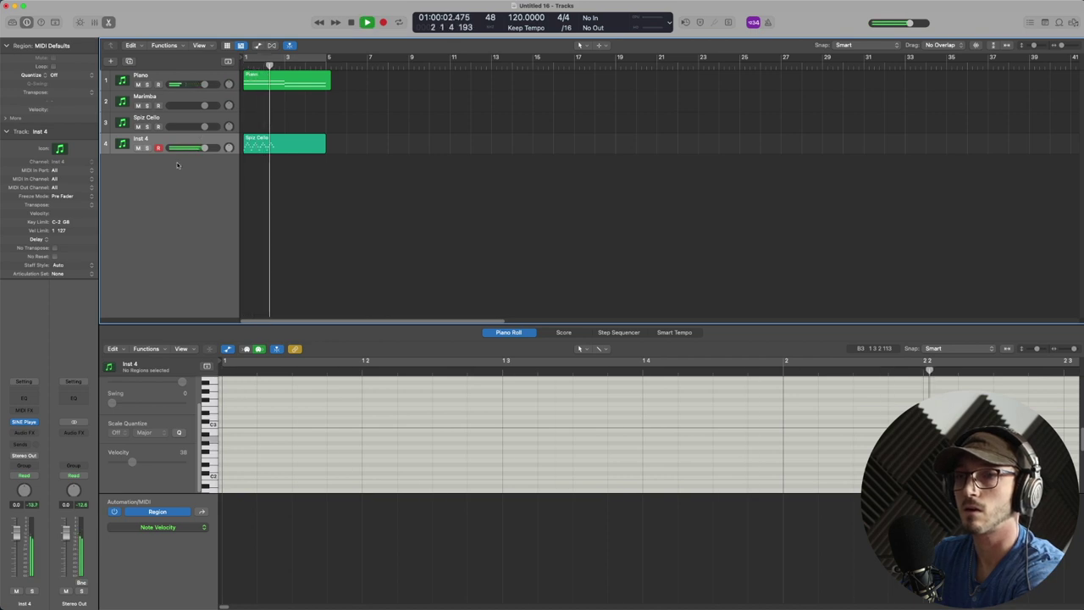
key(space)
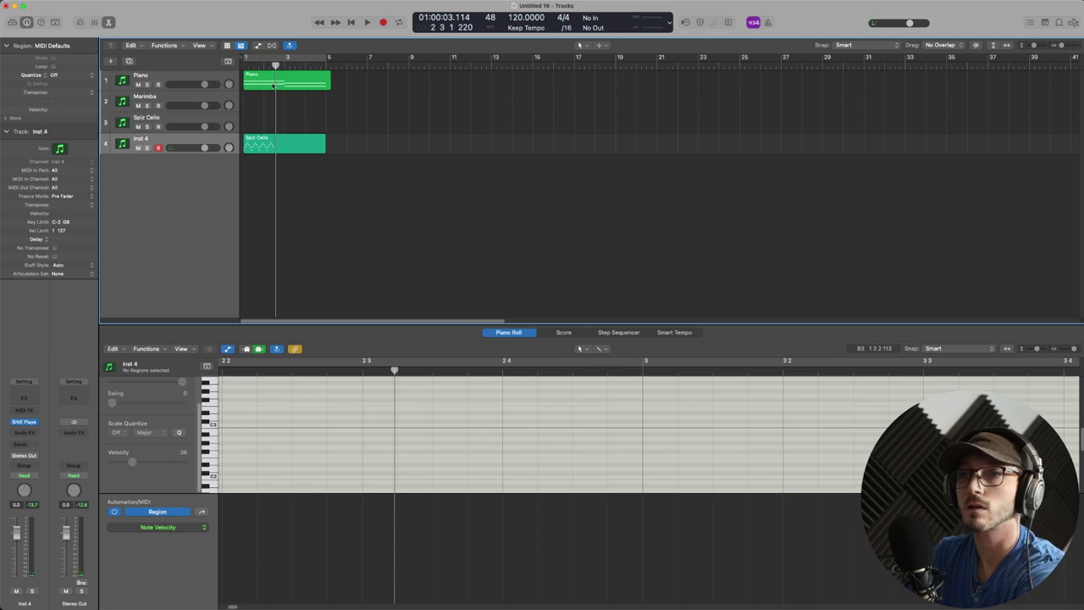
- Extend the arpeggio to bar 3, copy it into bars 3–4 transposed down to start on A1, and play it back
drag(353, 461, 392, 464)
drag(396, 461, 438, 457)
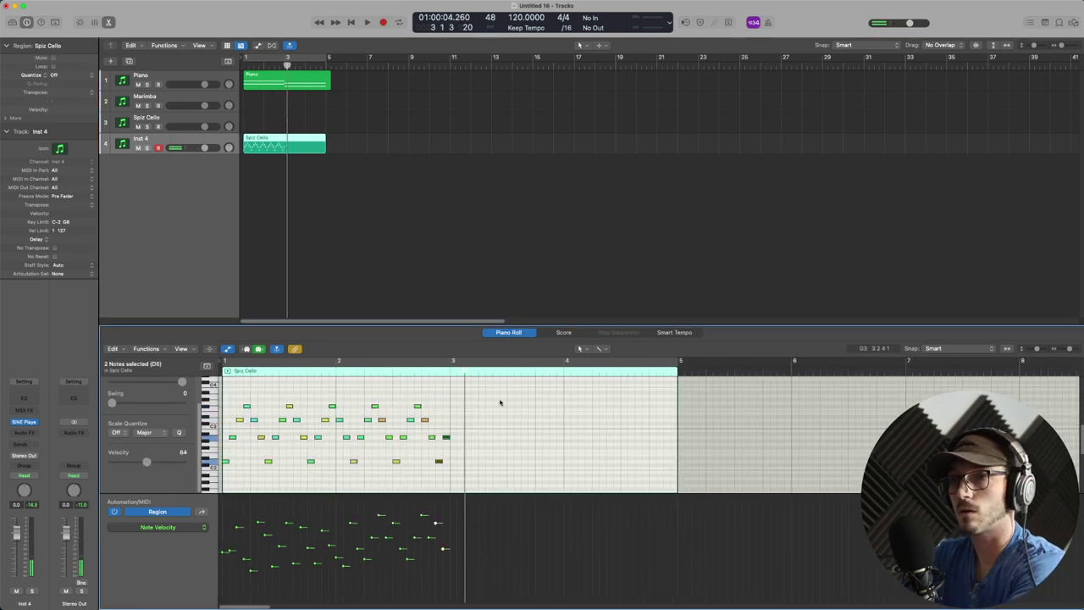
drag(500, 393, 453, 483)
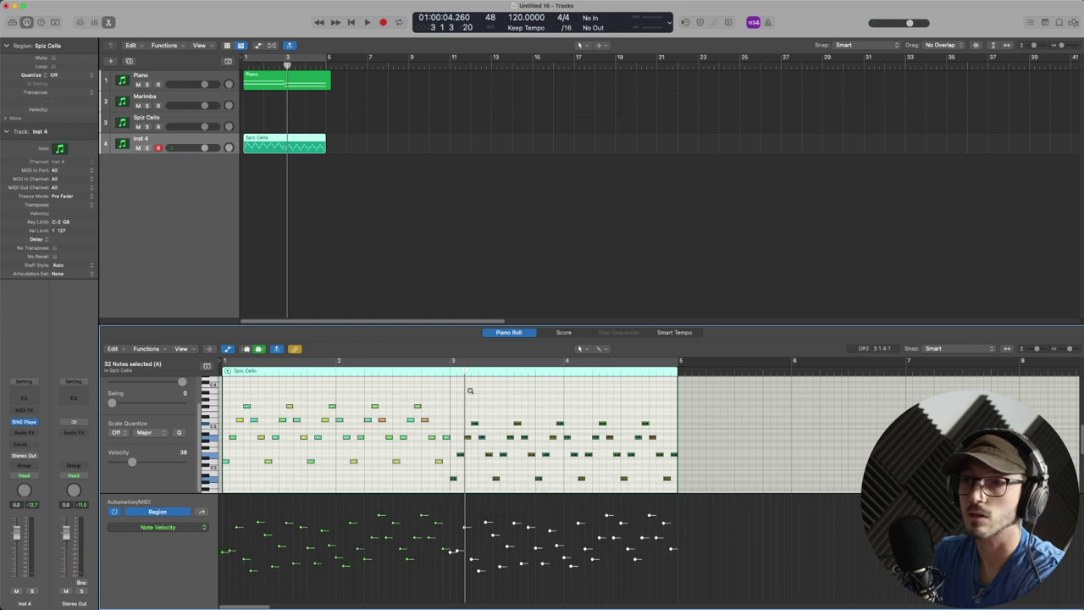
click(351, 22)
key(space)
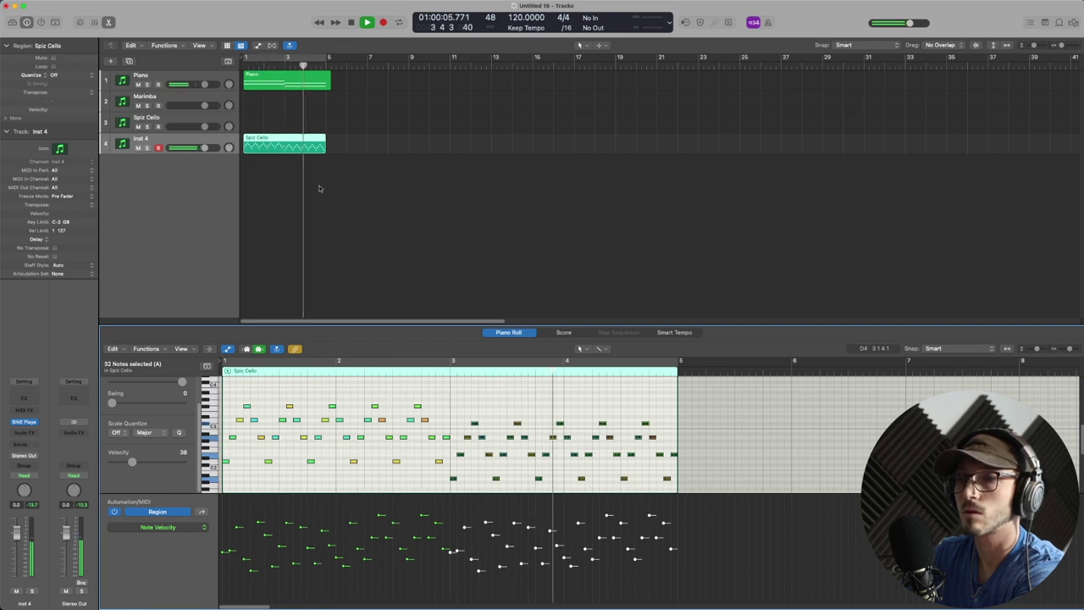
key(space)
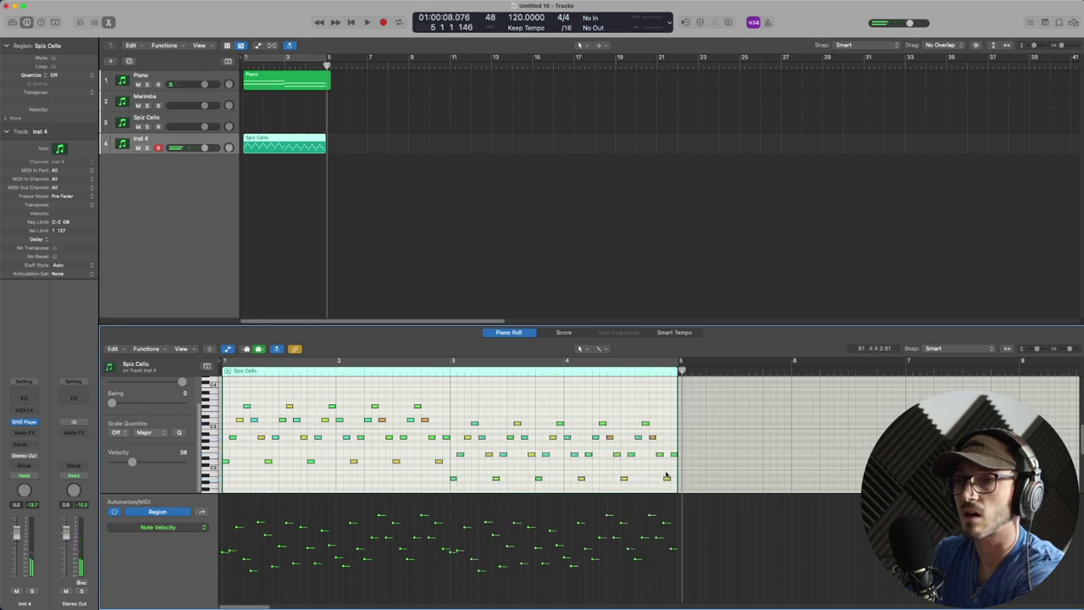
- Lower the velocity of the three lowest notes in bar 4 of the arpeggio to 48 and play from the start
drag(605, 485, 576, 486)
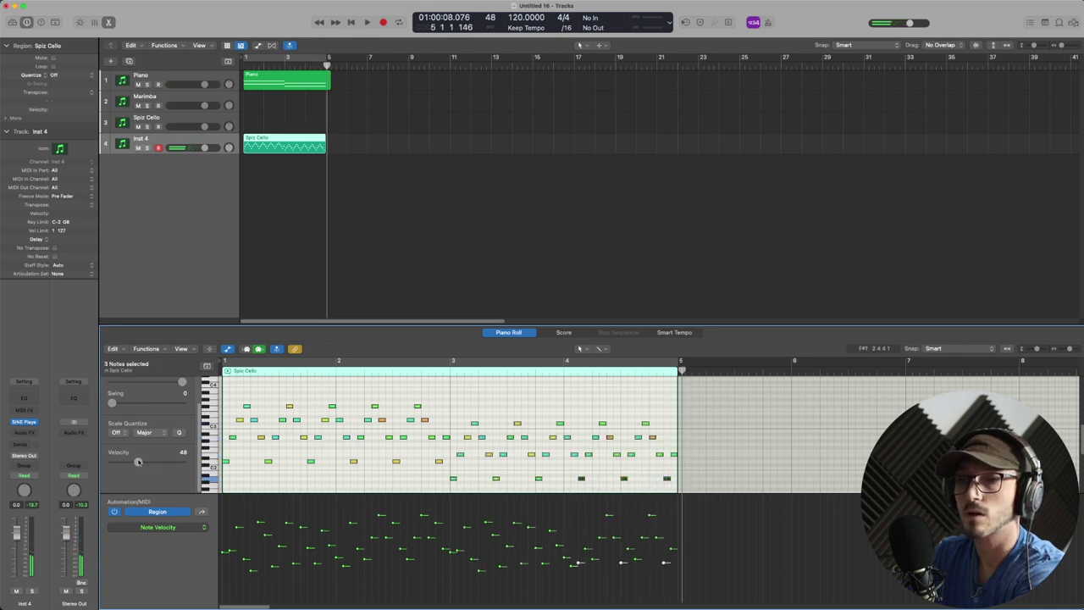
click(351, 23)
key(space)
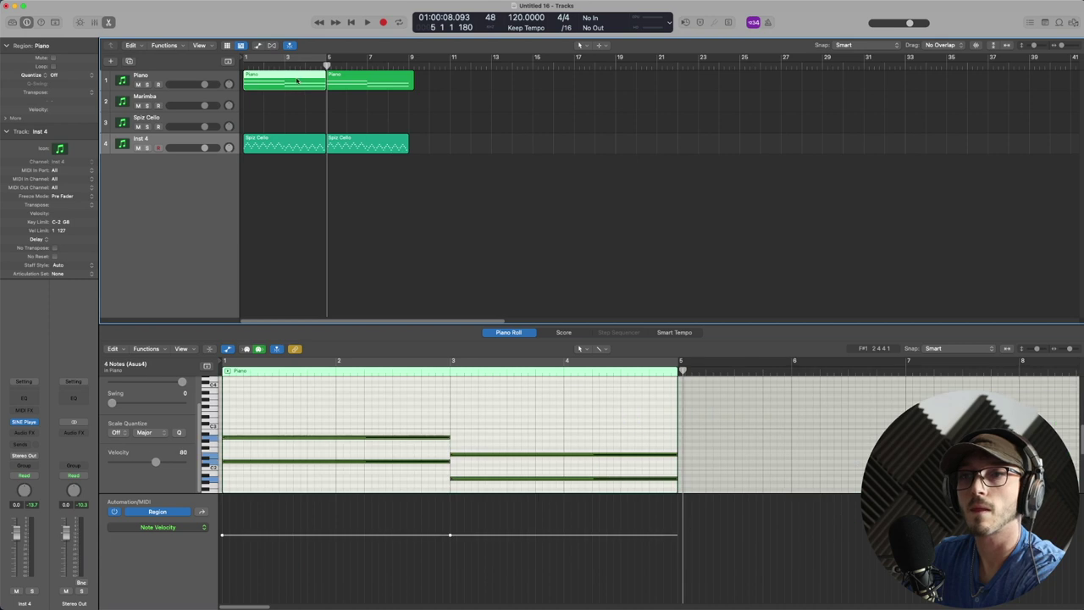
- Copy the first Piano region to the Marimba track and insert an Arpeggiator MIDI effect on that track
drag(297, 81, 298, 99)
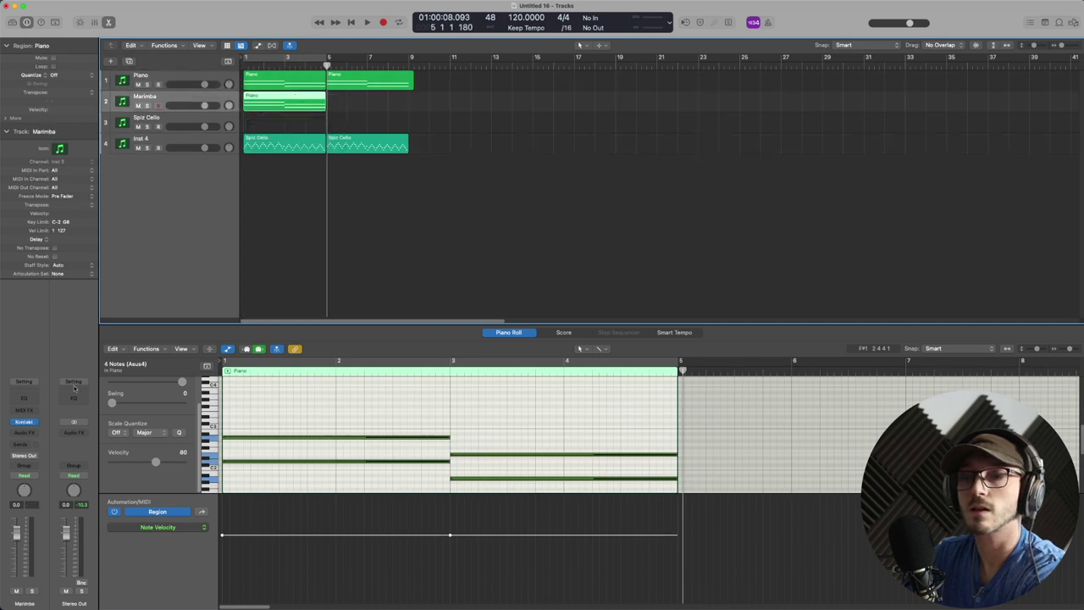
click(34, 409)
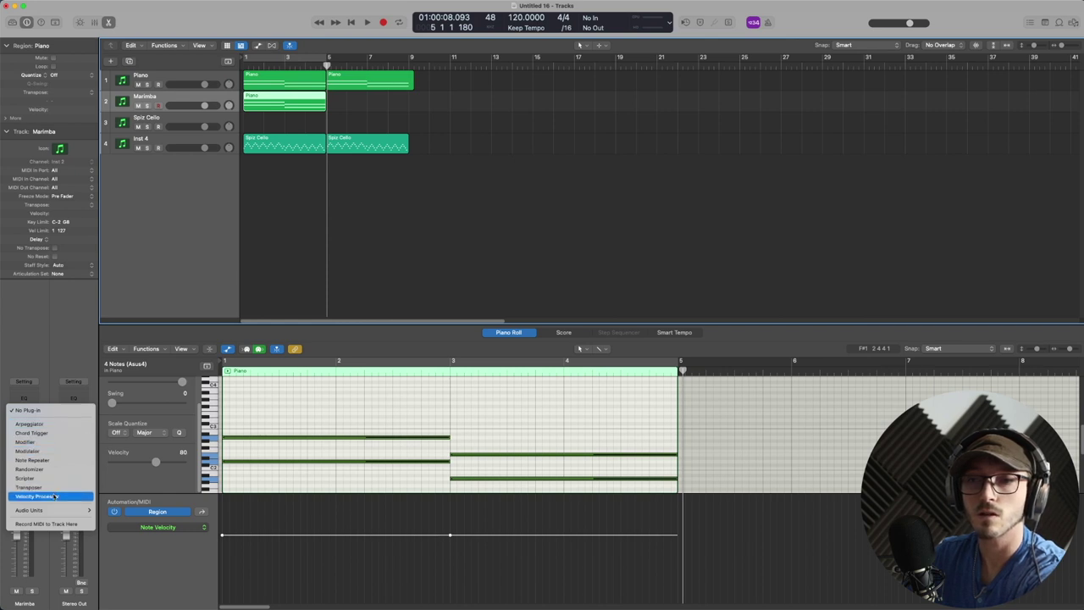
click(63, 424)
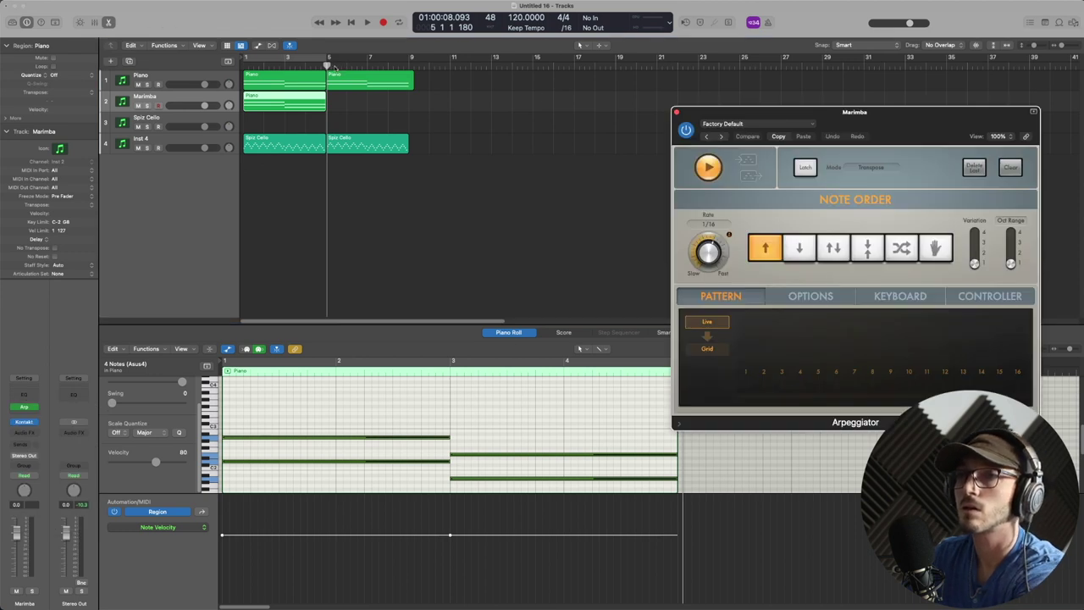
- Play from bar 1 and try an Arpeggiator rate of 1/8 triplet on the marimba
drag(329, 66, 241, 65)
key(space)
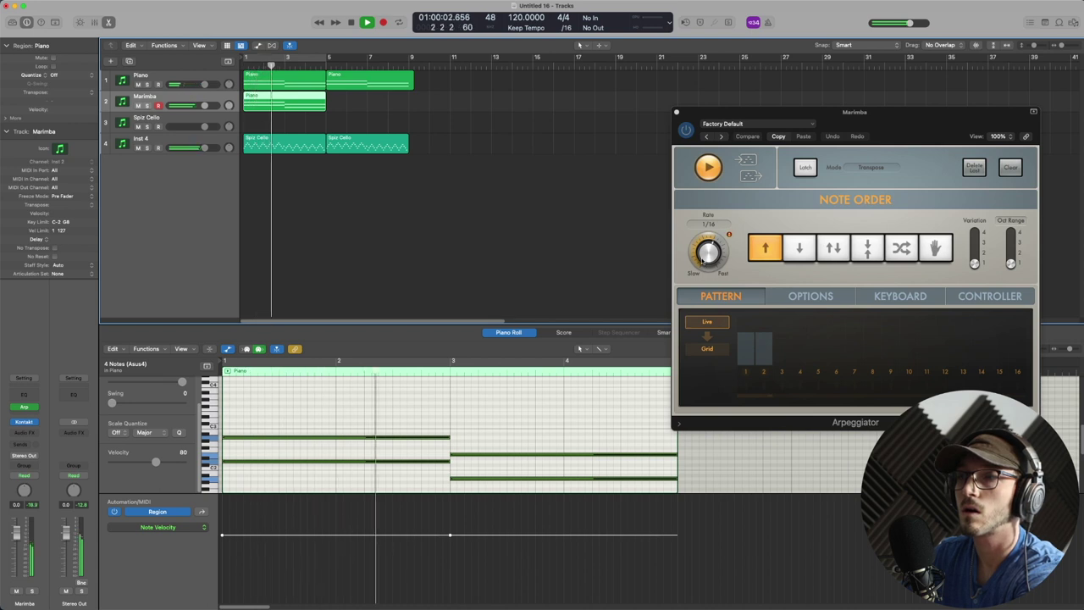
drag(702, 258, 700, 267)
key(space)
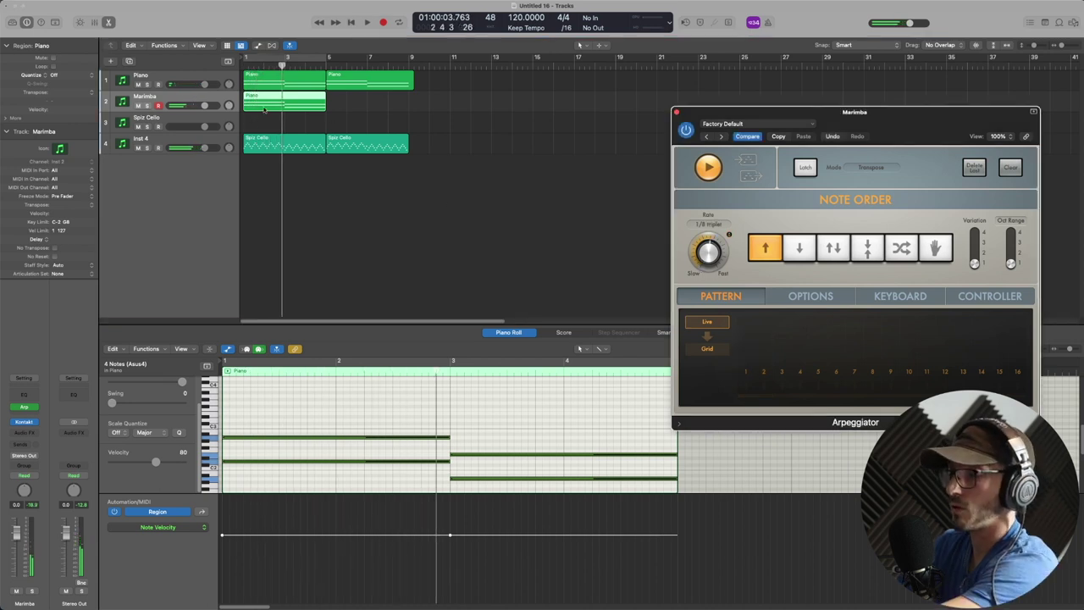
- Inspect the marimba instrument in Kontakt, close it, and look over the note range of the Marimba region
click(24, 421)
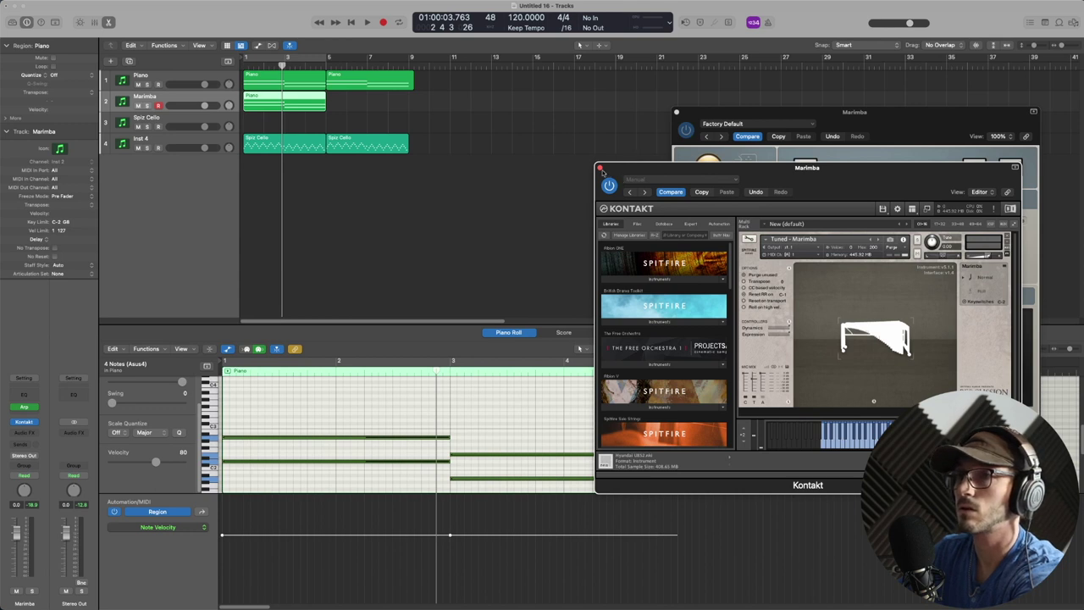
click(600, 167)
scroll(514, 464, down, 3)
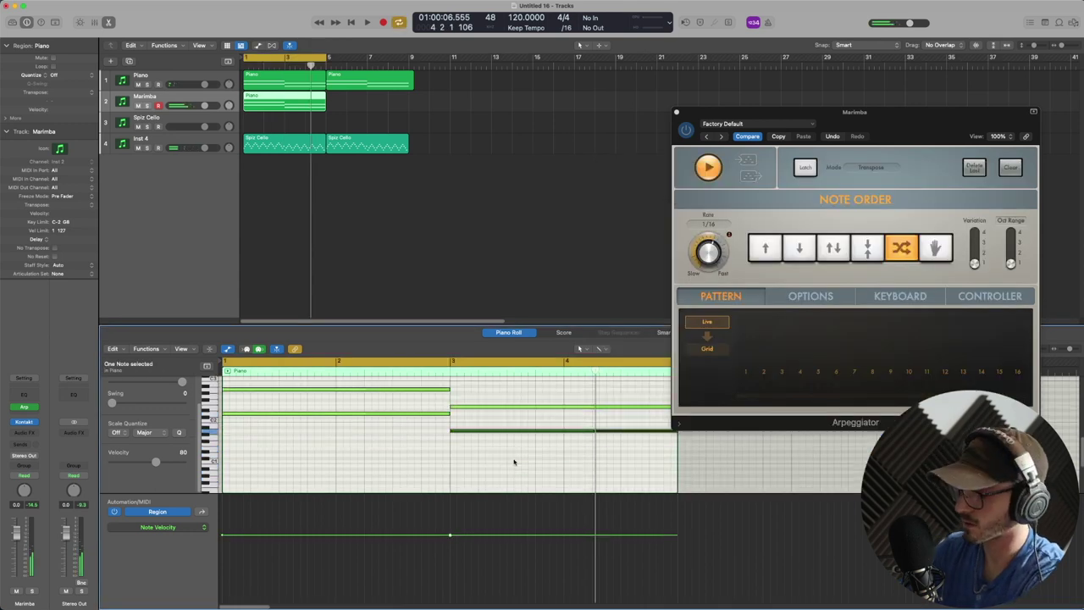
scroll(556, 452, up, 1)
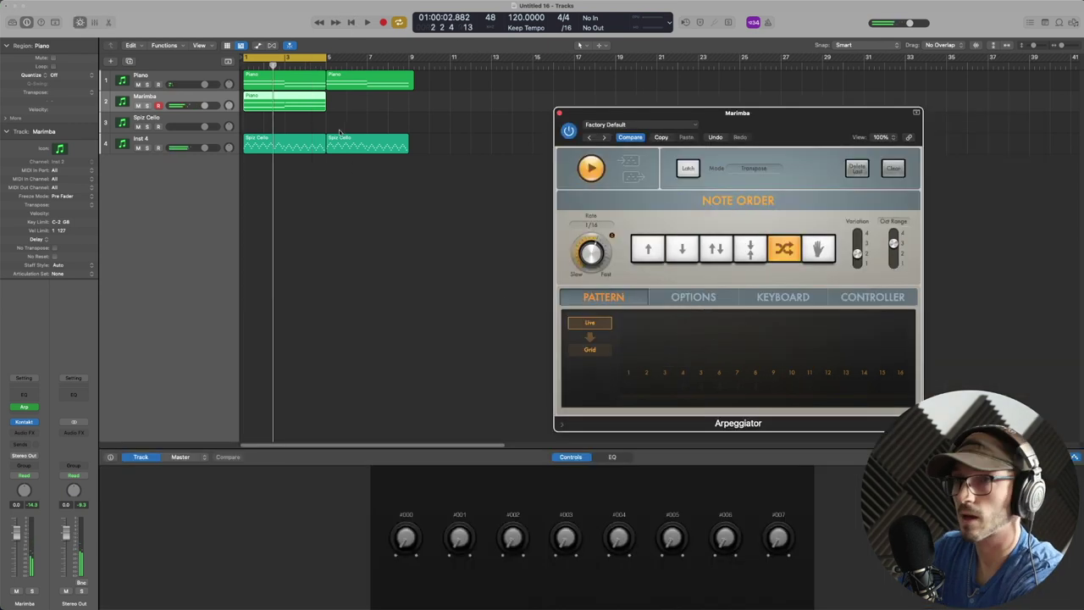
- Add a third two-bar note to each chord in the Marimba region: F#2 in bars 1–2 and C#2 in bars 3–4
double_click(296, 108)
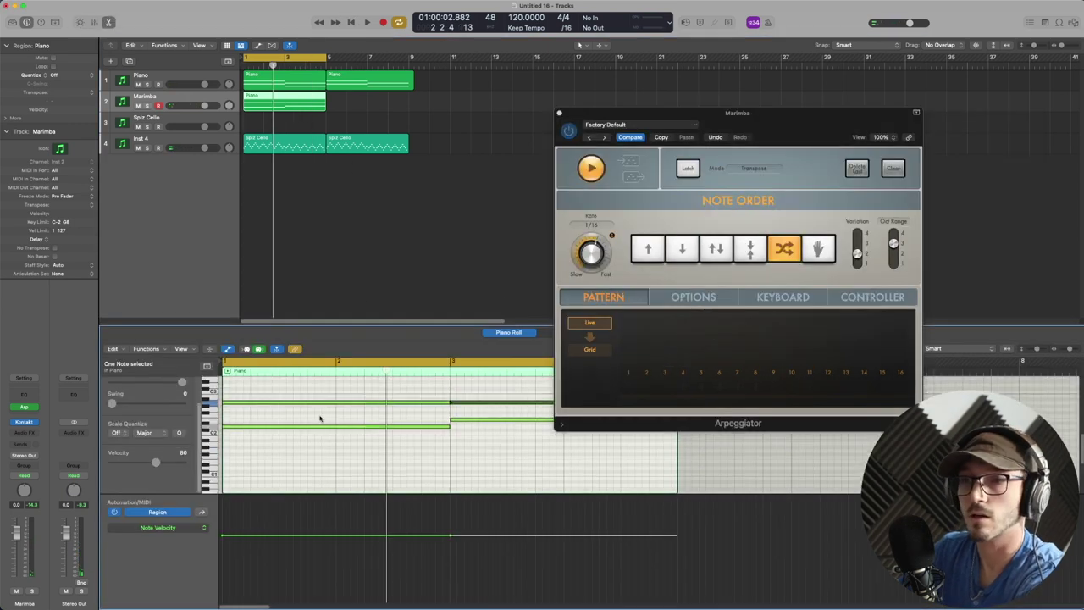
super+click(229, 416)
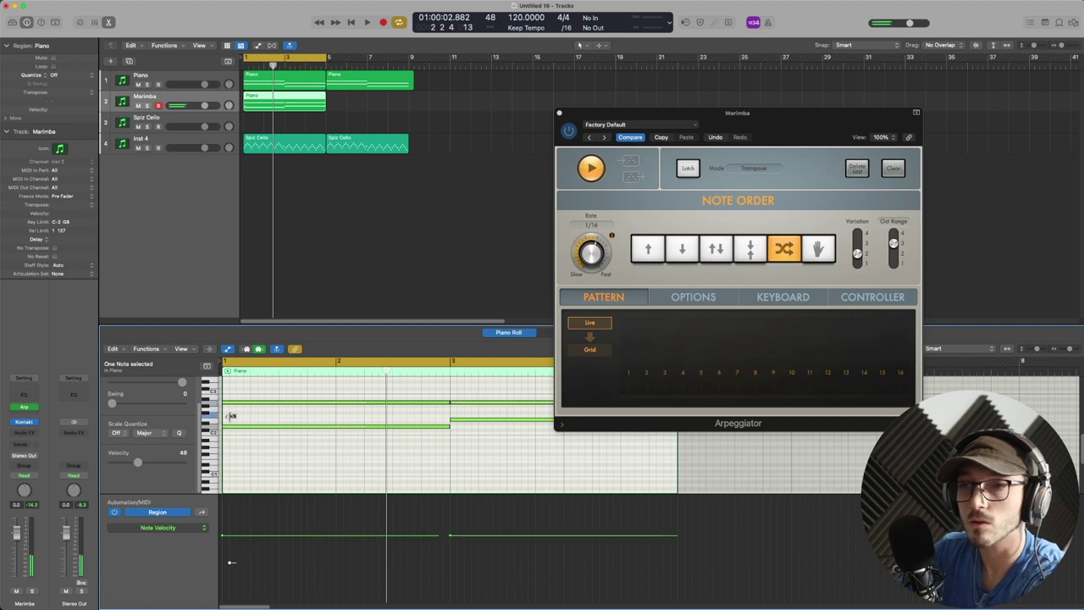
click(243, 404)
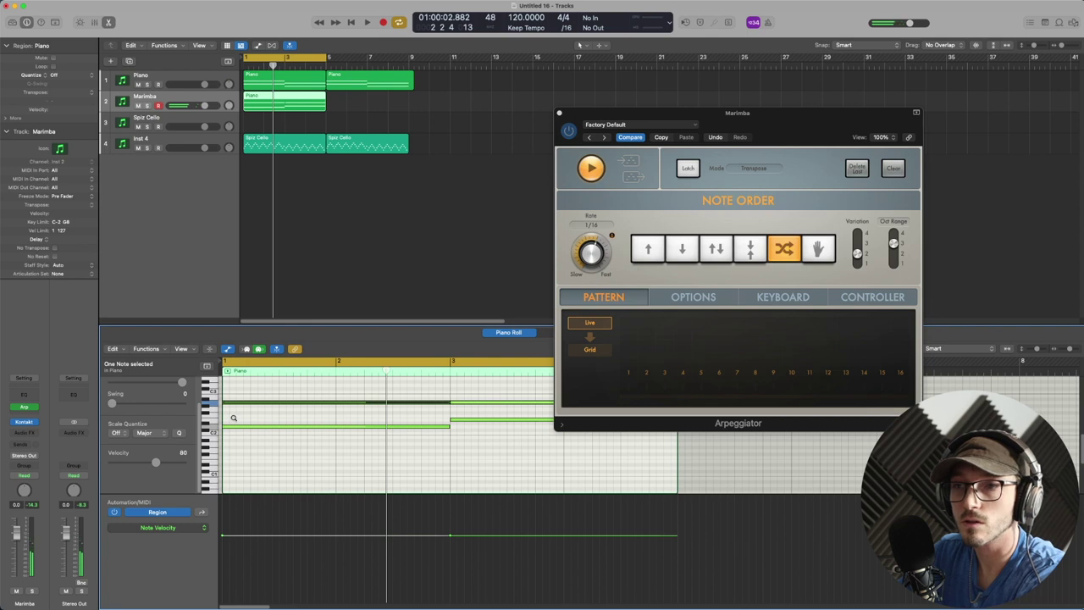
key(alt+Down)
key(alt+Down)
key(alt+Down)
click(471, 419)
key(alt+Down)
key(alt+Down)
key(alt+Down)
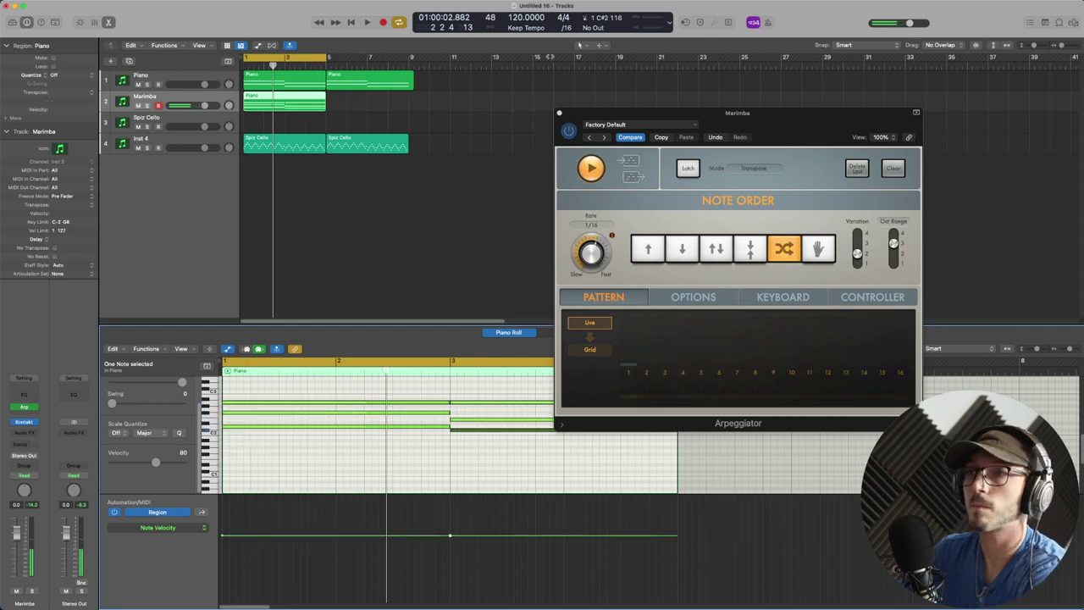
- Play the loop, set the marimba Arpeggiator's velocity Random option to 32%, and close the plug-in after stopping playback
click(352, 22)
click(367, 22)
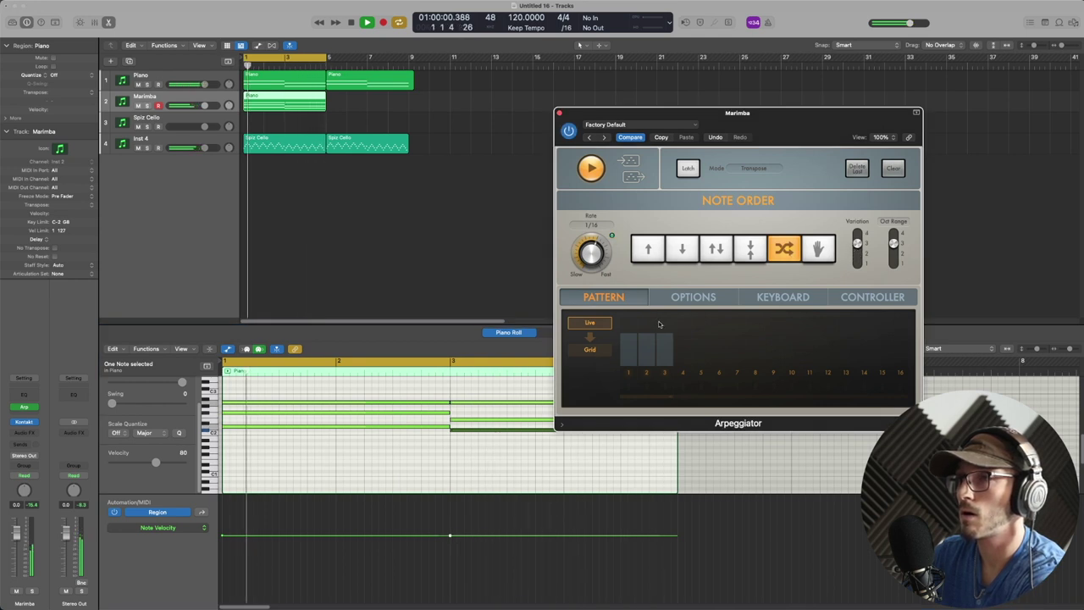
click(695, 298)
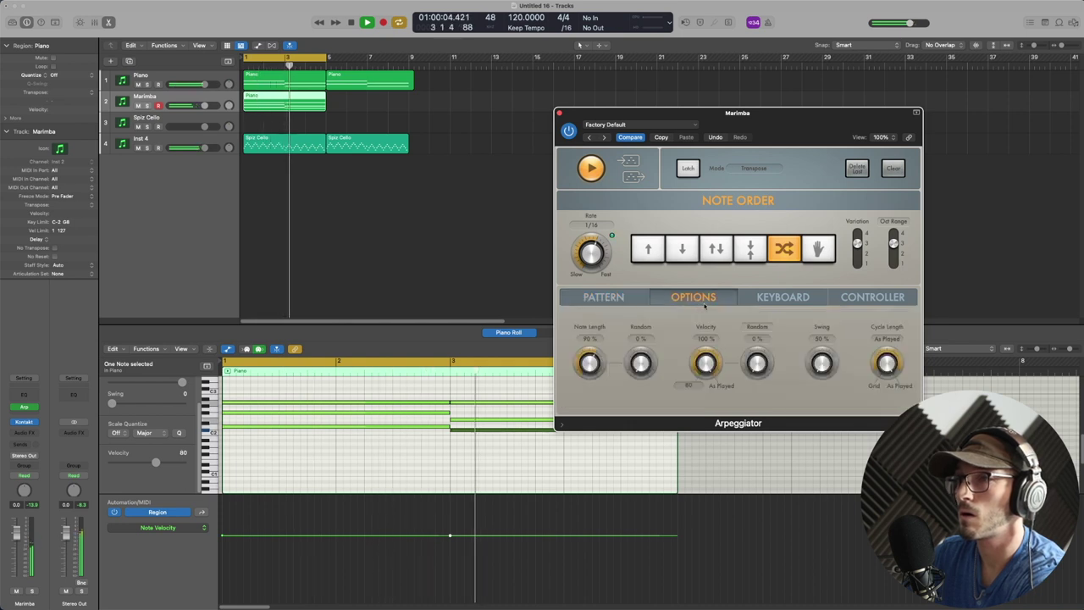
drag(710, 364, 719, 191)
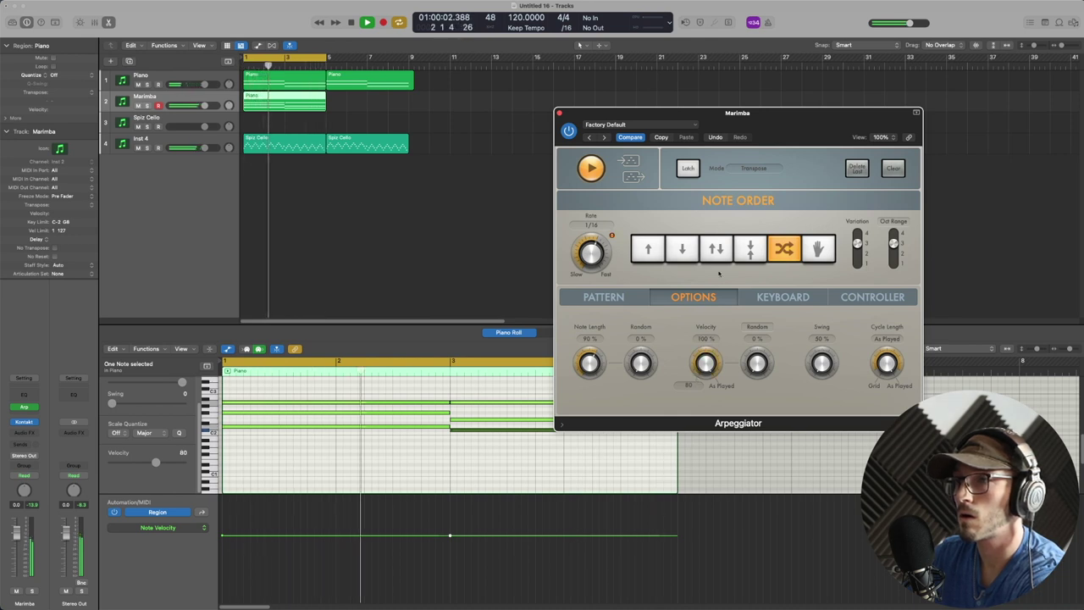
drag(757, 365, 748, 340)
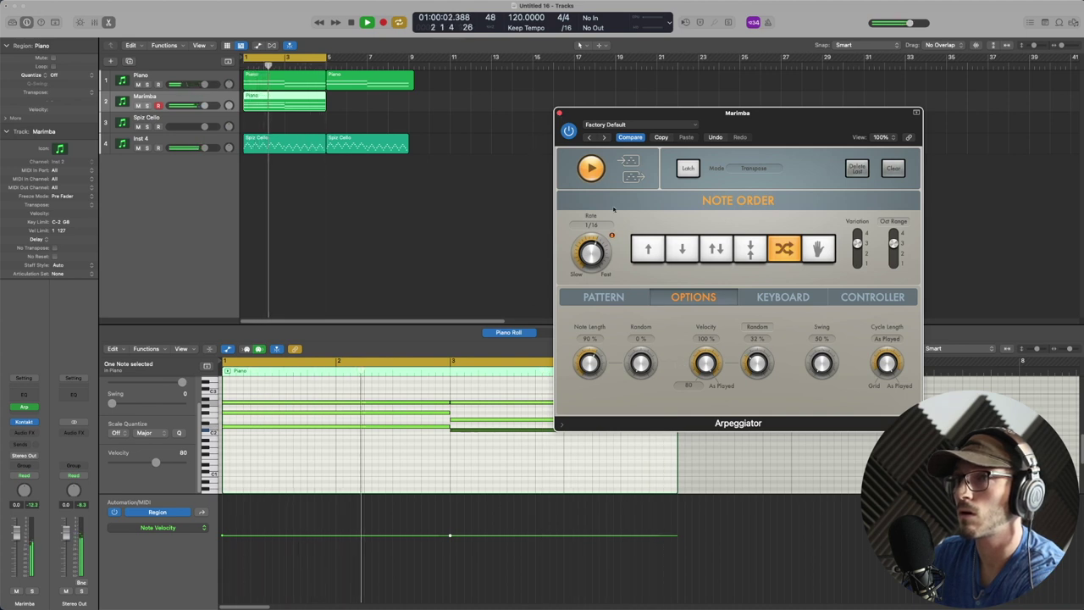
mouse_move(590, 252)
mouse_down()
mouse_move(584, 273)
mouse_move(582, 260)
mouse_up()
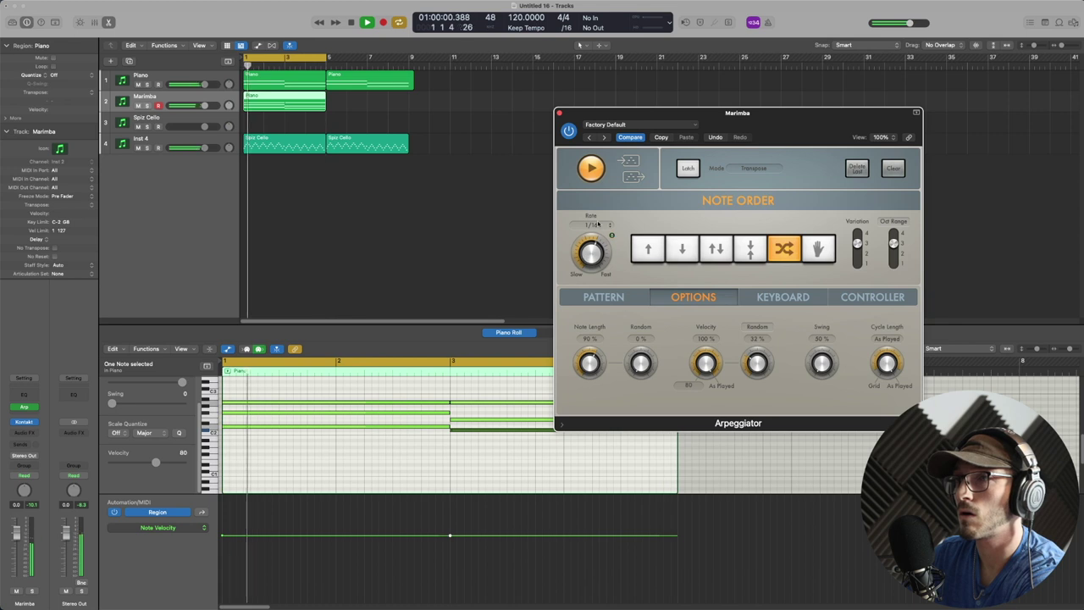
key(space)
click(560, 114)
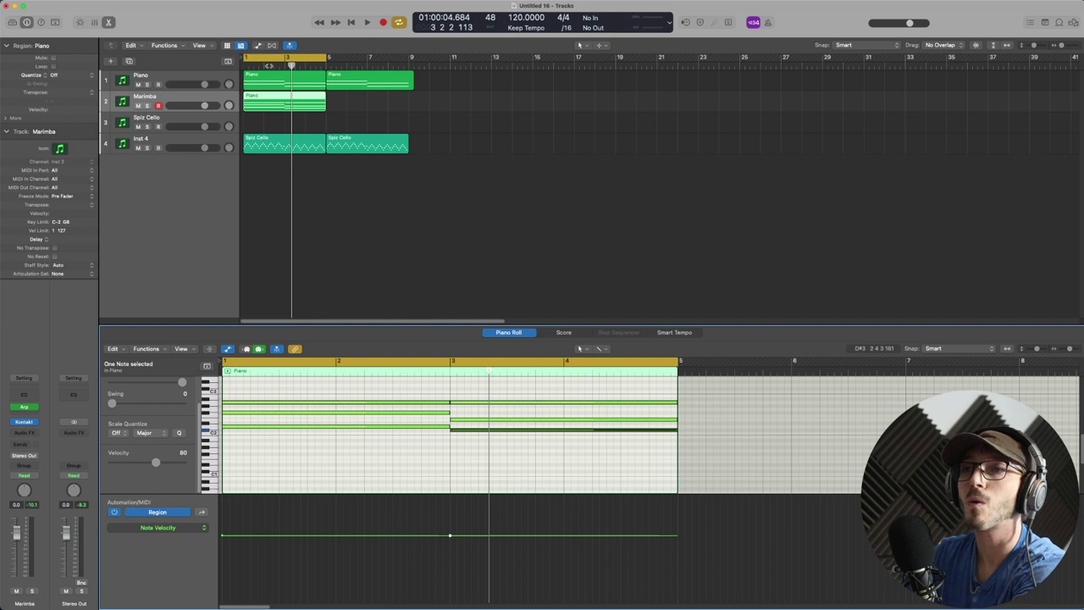
- In the Piano region at bar 1, raise the velocity of the upper note in bars 1–2 and set the lower note in bars 3–4 to velocity 101
click(270, 81)
drag(368, 402, 369, 396)
right_click(464, 448)
click(459, 446)
drag(460, 443, 461, 421)
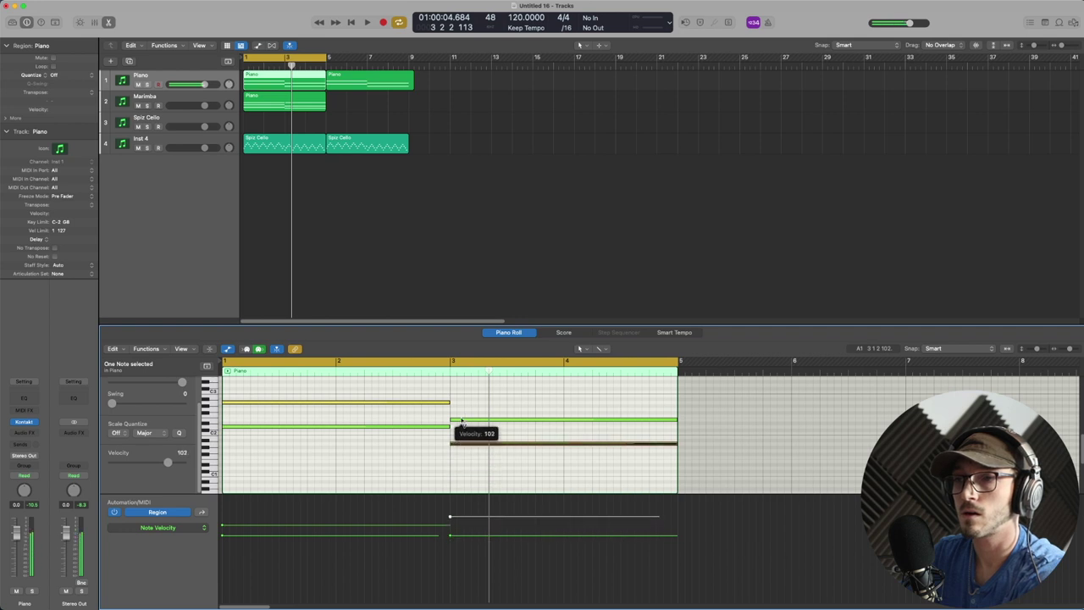
scroll(268, 414, down, 1)
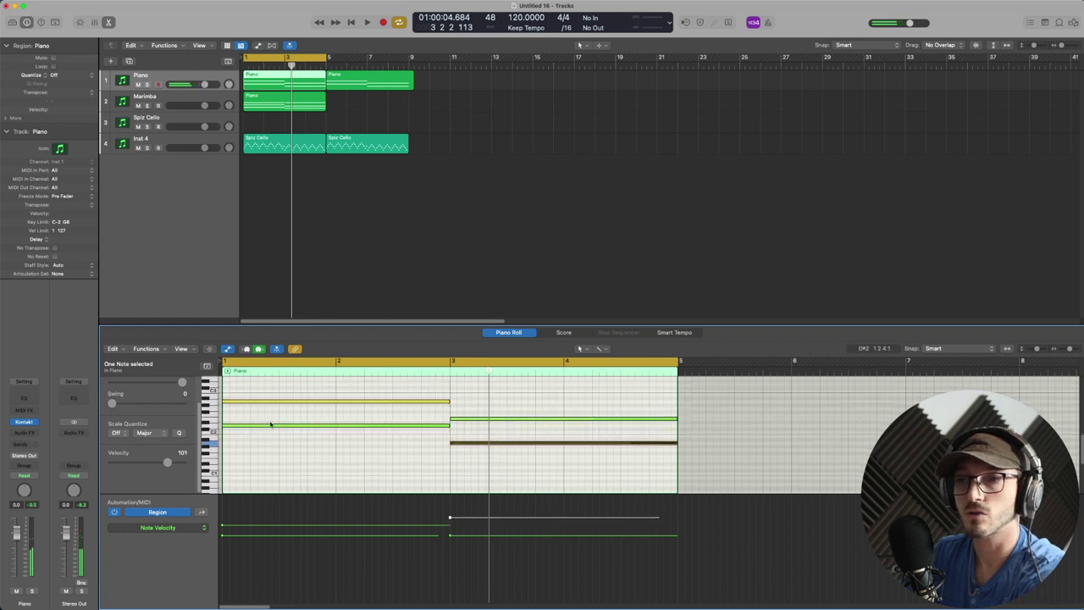
- Add a two-bar bass note an octave below the lower note of each chord in the first Piano region, and play the loop
click(254, 424)
scroll(241, 440, down, 2)
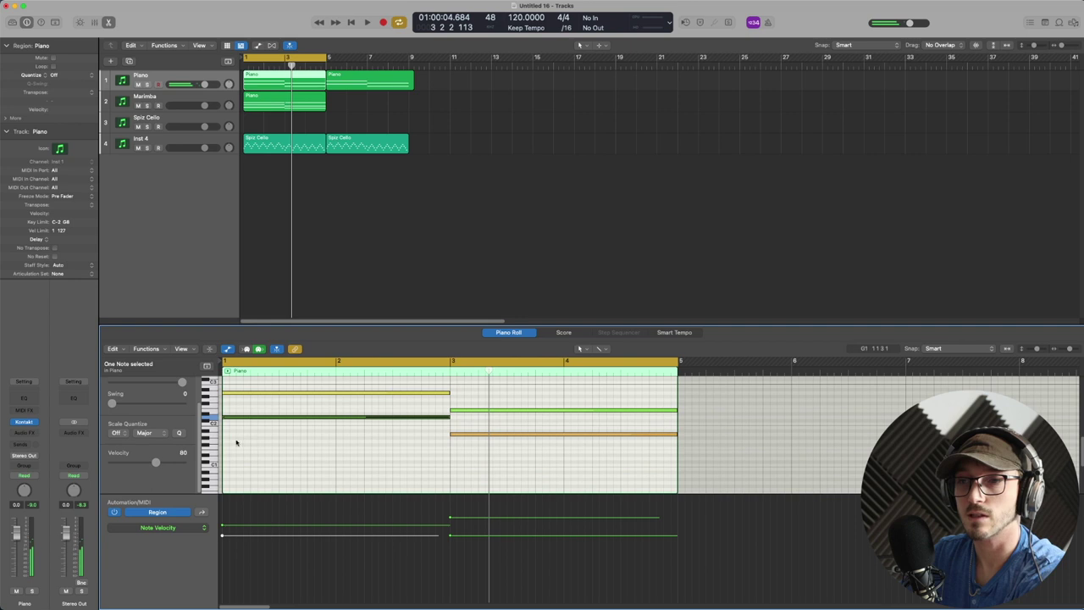
click(229, 458)
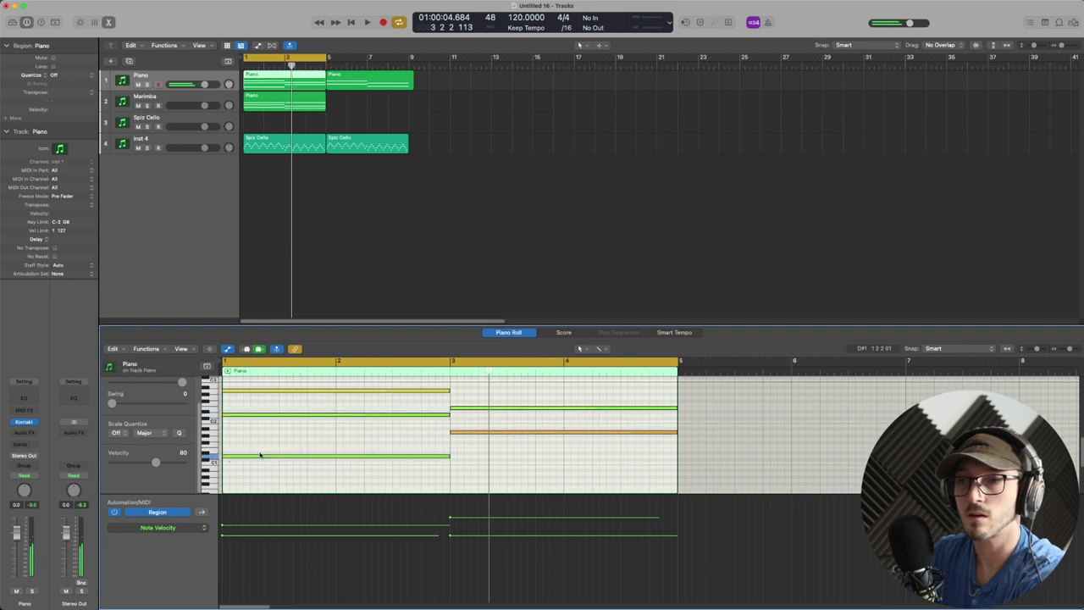
click(484, 409)
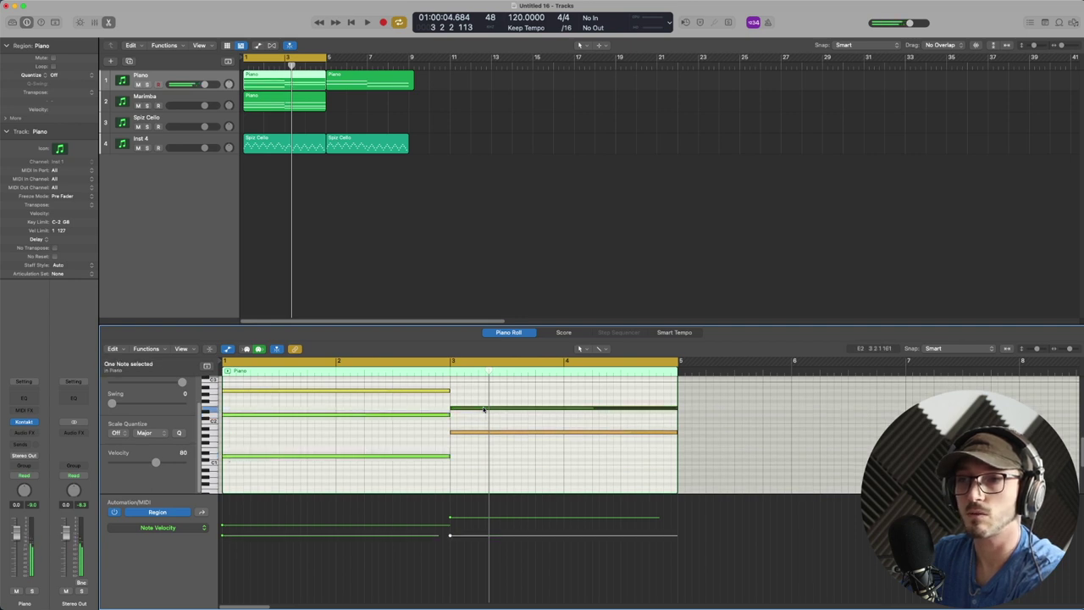
scroll(460, 472, down, 1)
click(457, 468)
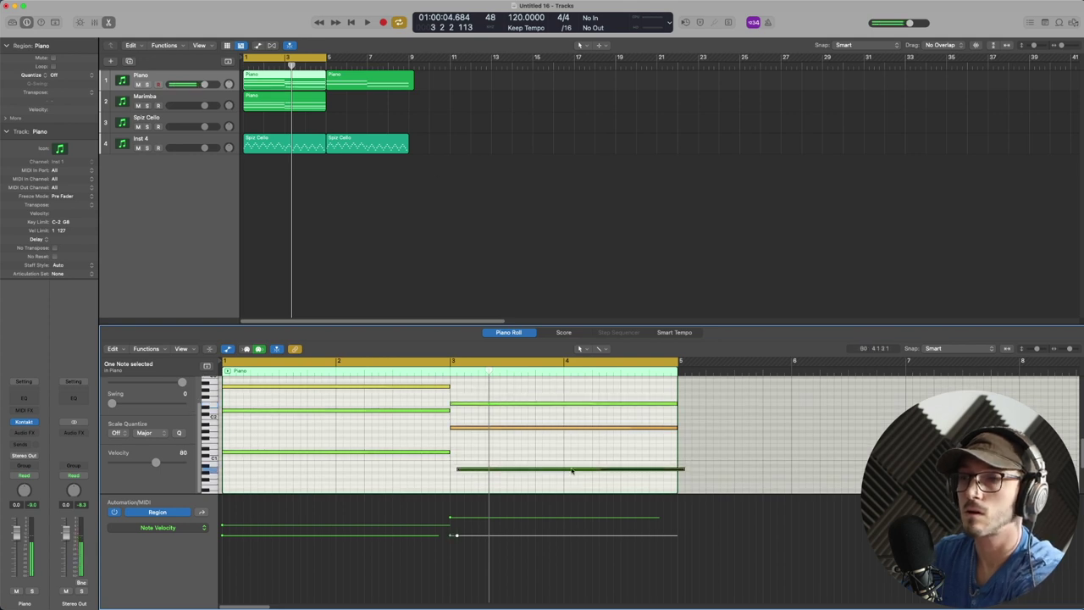
drag(533, 471, 527, 471)
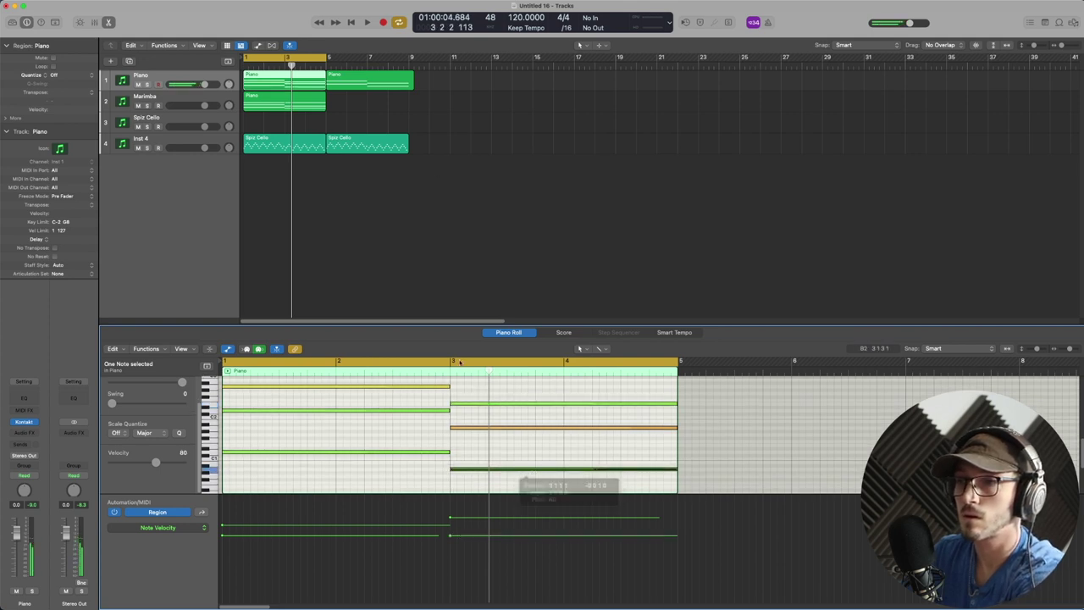
click(349, 23)
key(space)
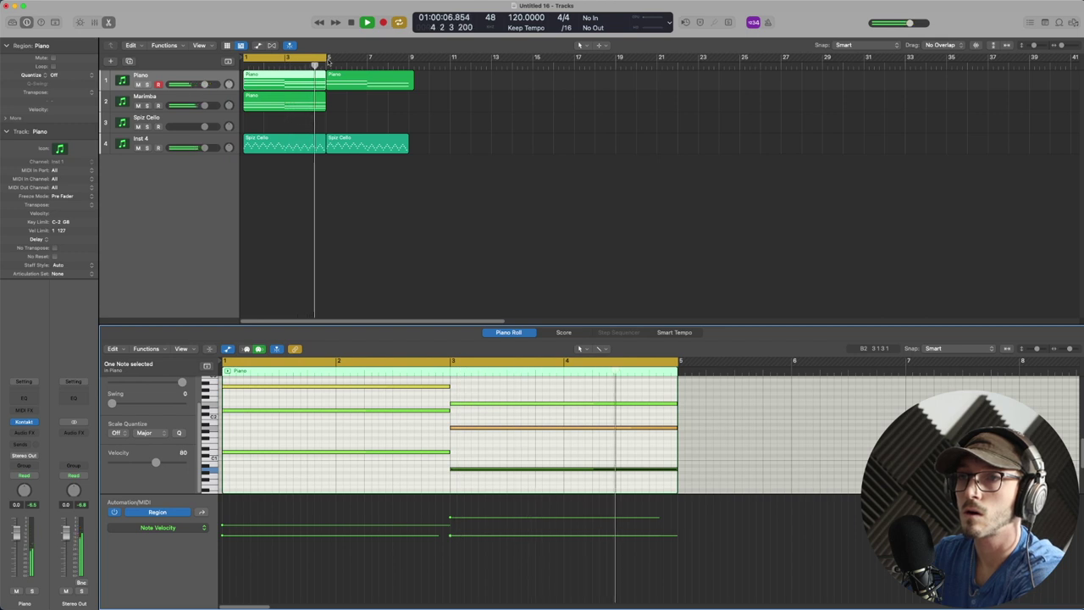
key(space)
- Move the Marimba region from bar 1 to bar 5, and play the arrangement from the start
drag(375, 80, 375, 96)
key(Return)
click(284, 105)
key(Delete)
key(space)
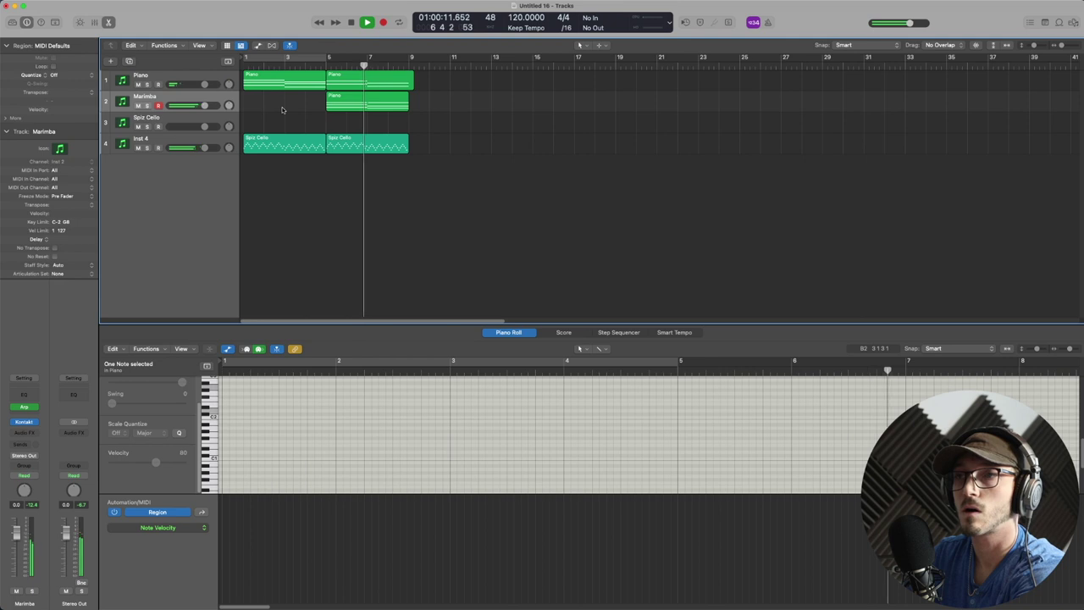
key(space)
click(350, 83)
key(Delete)
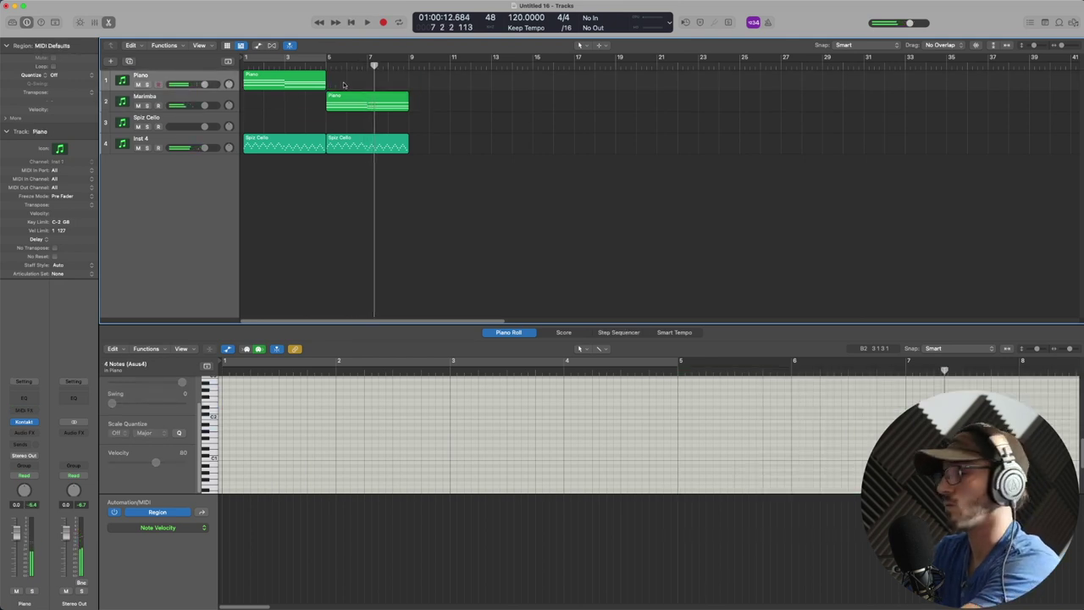
drag(287, 83, 362, 74)
key(super+z)
key(super+r)
- Swap the two Piano regions so the plain chords start at bar 1 and the version with bass notes at bar 5, and play them
drag(275, 81, 436, 83)
drag(329, 86, 240, 86)
drag(417, 84, 338, 89)
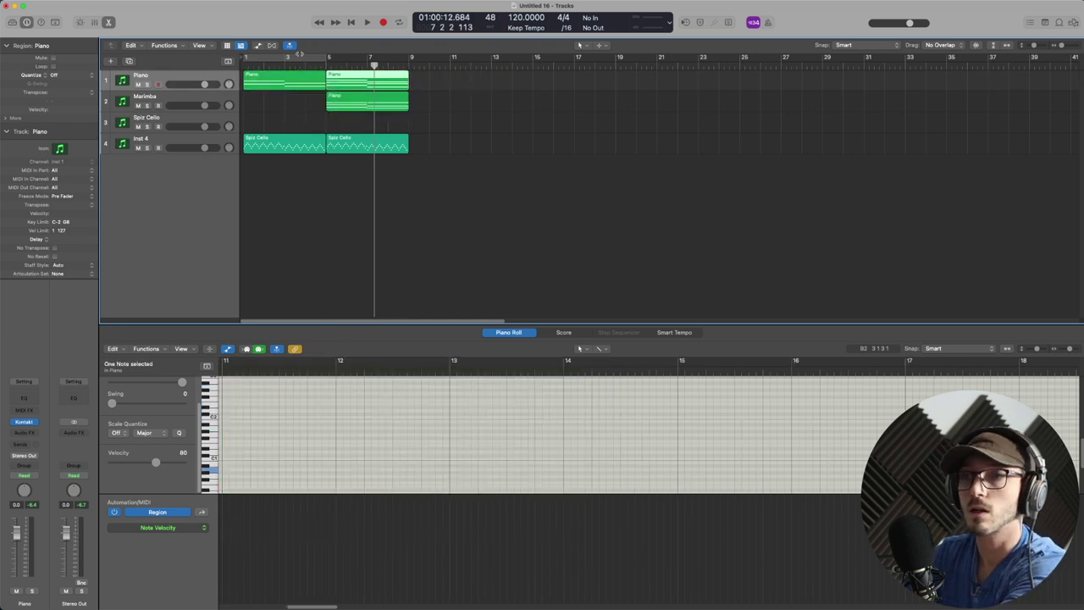
key(Return)
key(space)
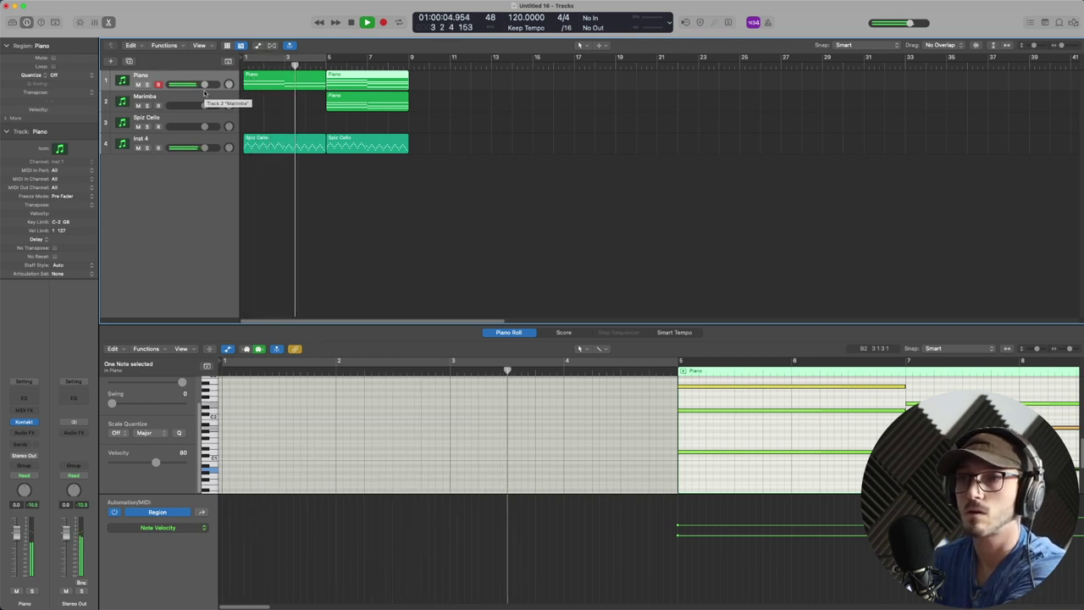
key(space)
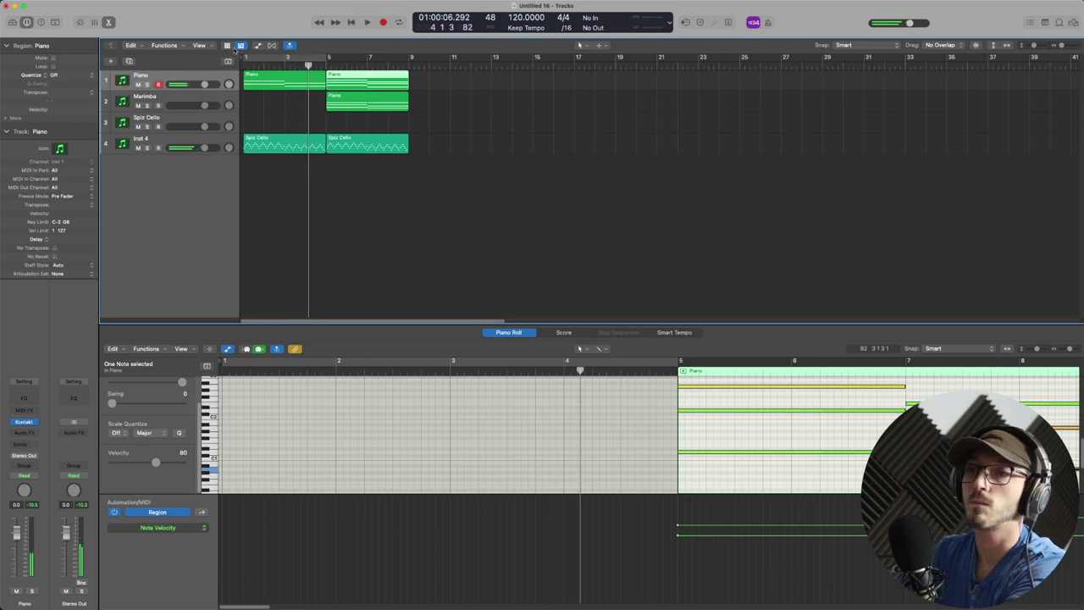
- Delete every note after the opening six in the Spiz Cello region at bar 1 of the Inst 4 track
click(265, 141)
scroll(437, 415, up, 3)
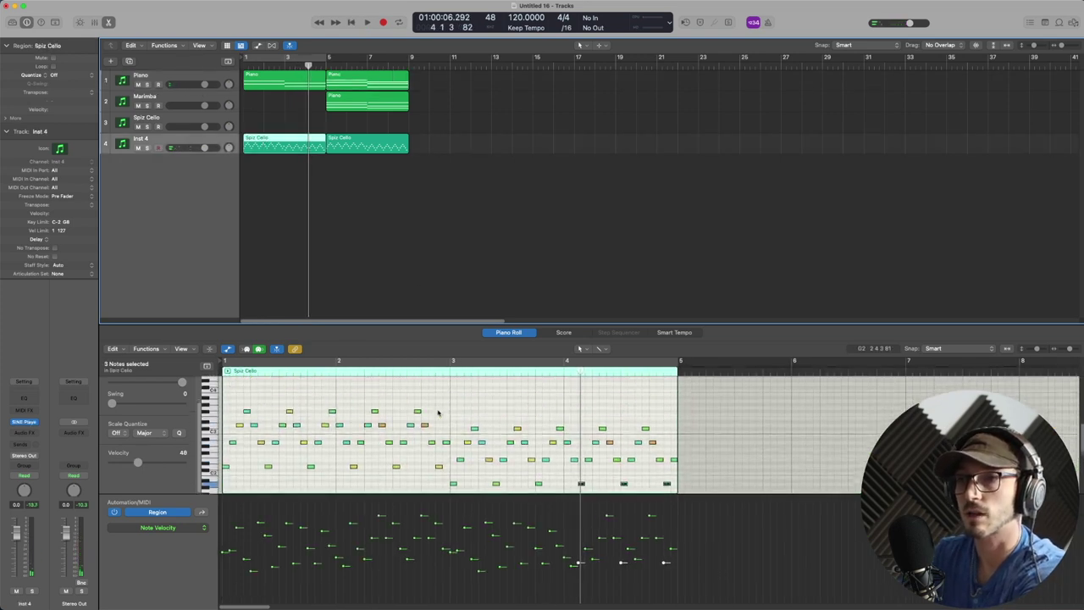
scroll(438, 412, down, 2)
drag(268, 383, 443, 462)
key(Delete)
drag(410, 394, 680, 493)
key(Delete)
scroll(518, 423, up, 3)
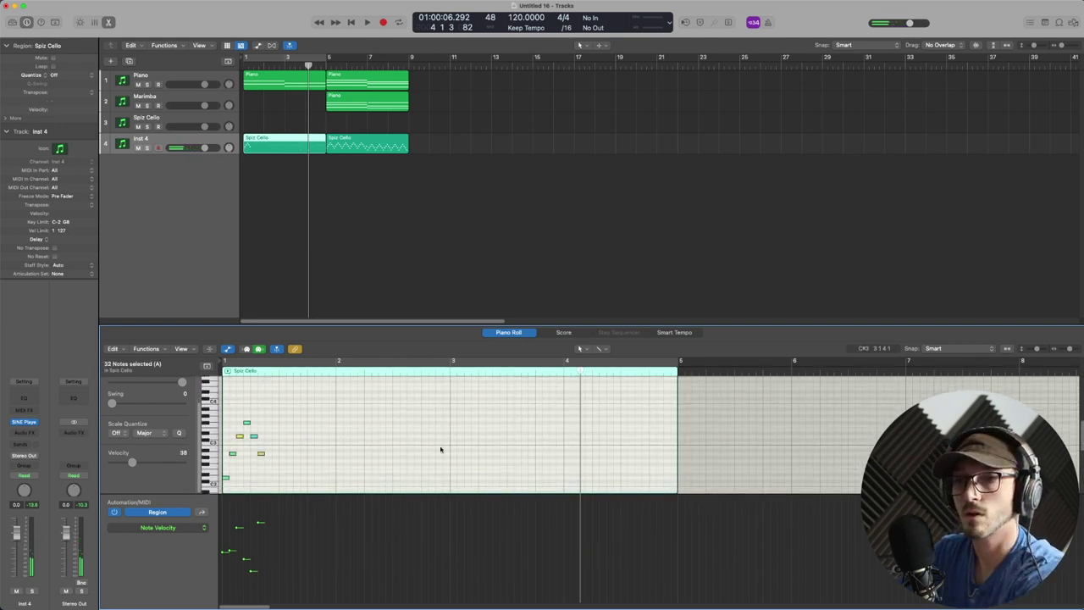
scroll(302, 452, up, 8)
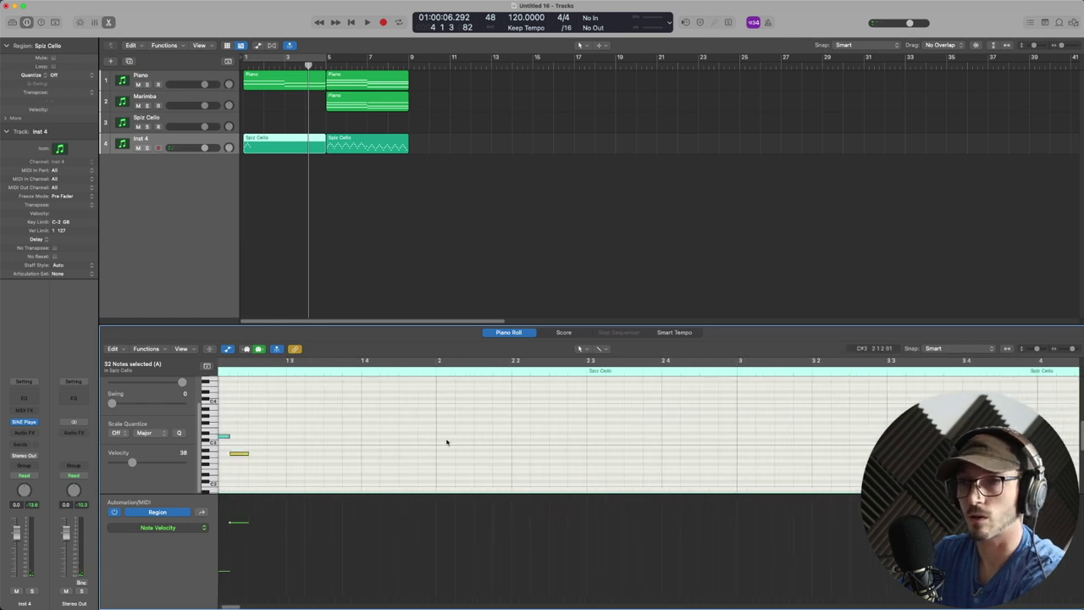
scroll(480, 427, down, 1)
super+click(337, 431)
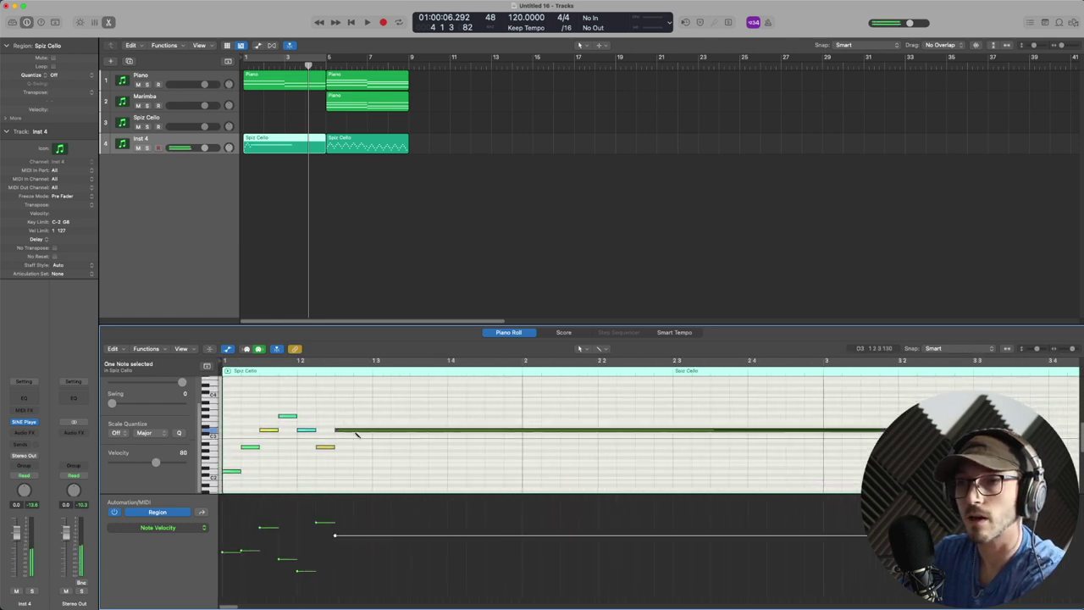
key(Delete)
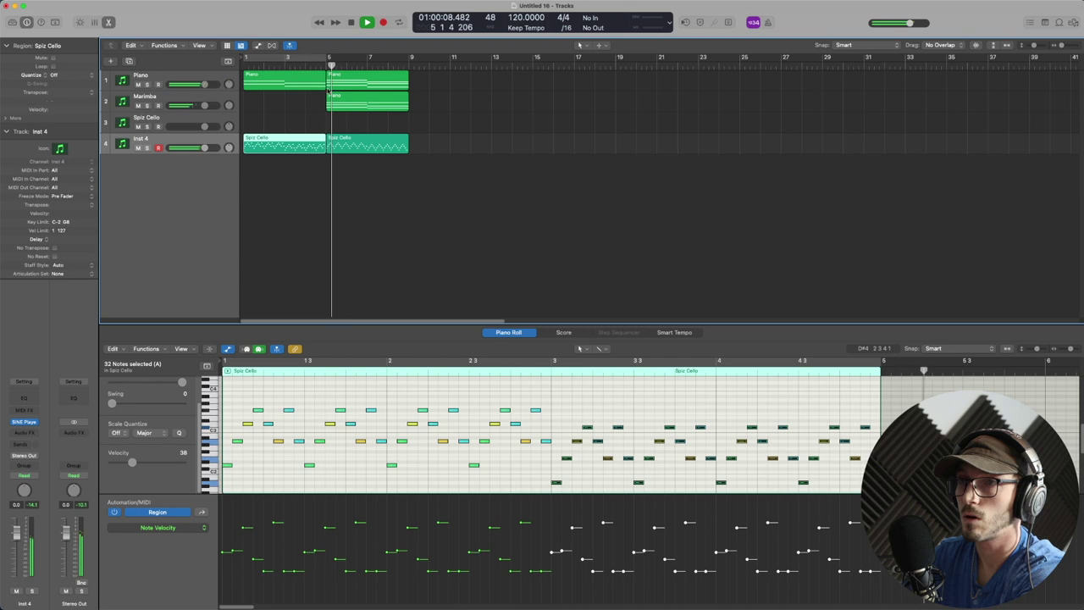
- Replace the Spiz Cello region at bar 5 with a copy of the reworked region from bar 1
click(397, 151)
key(Delete)
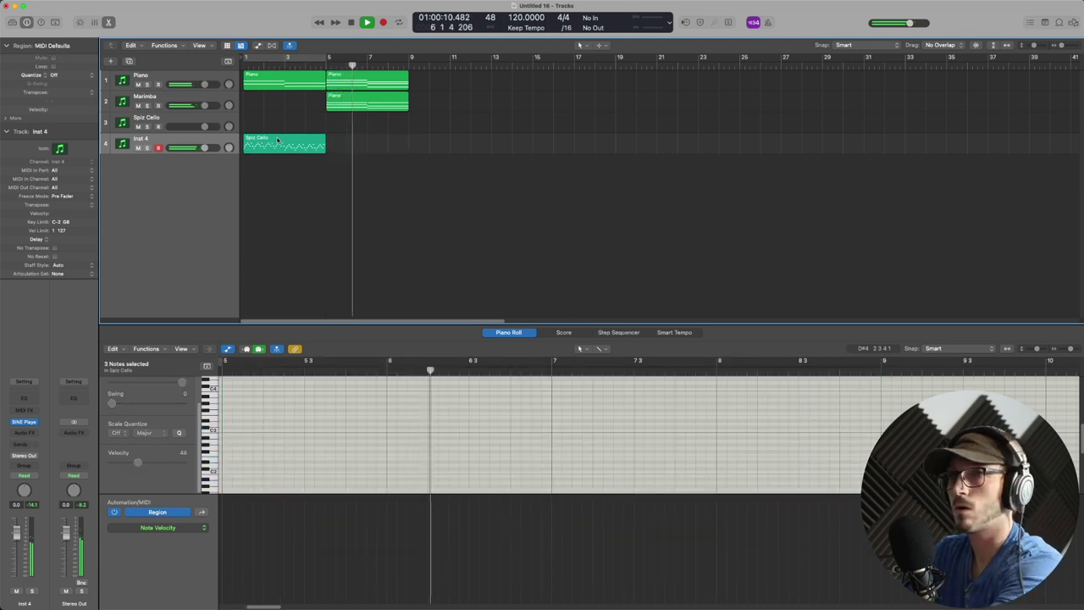
drag(278, 146, 364, 145)
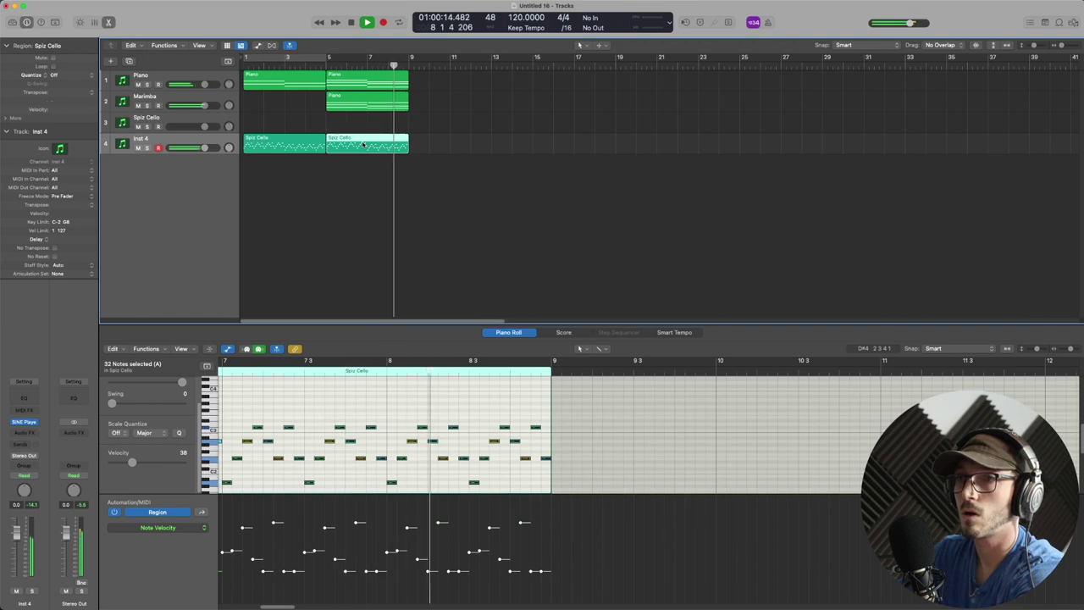
- Create a new instrument track with Kontakt, load Tuned - Celeste.nki from the Spitfire Percussion library, and play the arrangement from the start
double_click(123, 253)
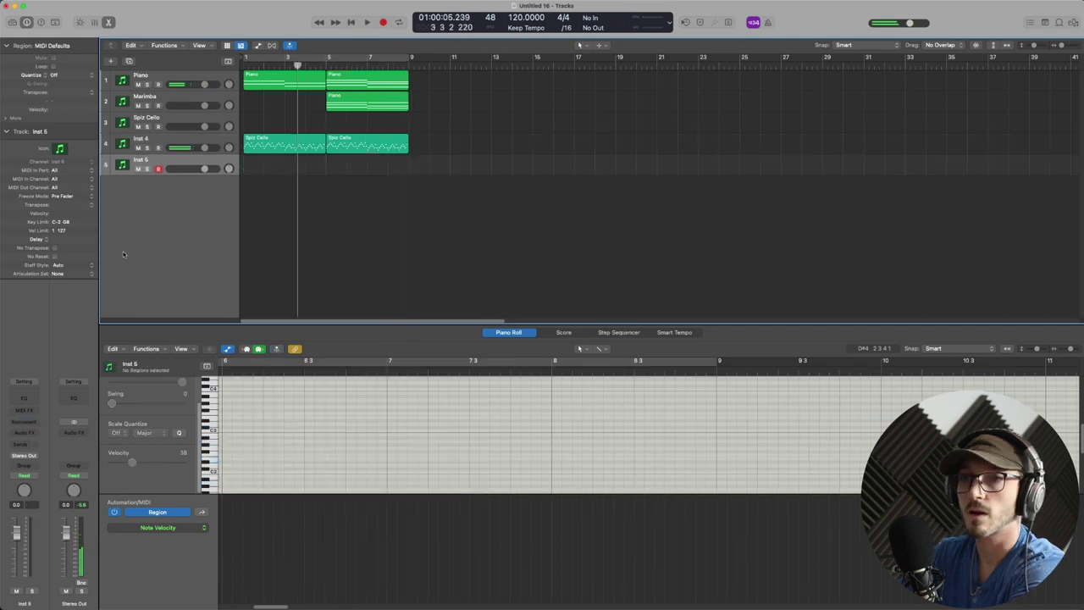
click(34, 424)
click(46, 452)
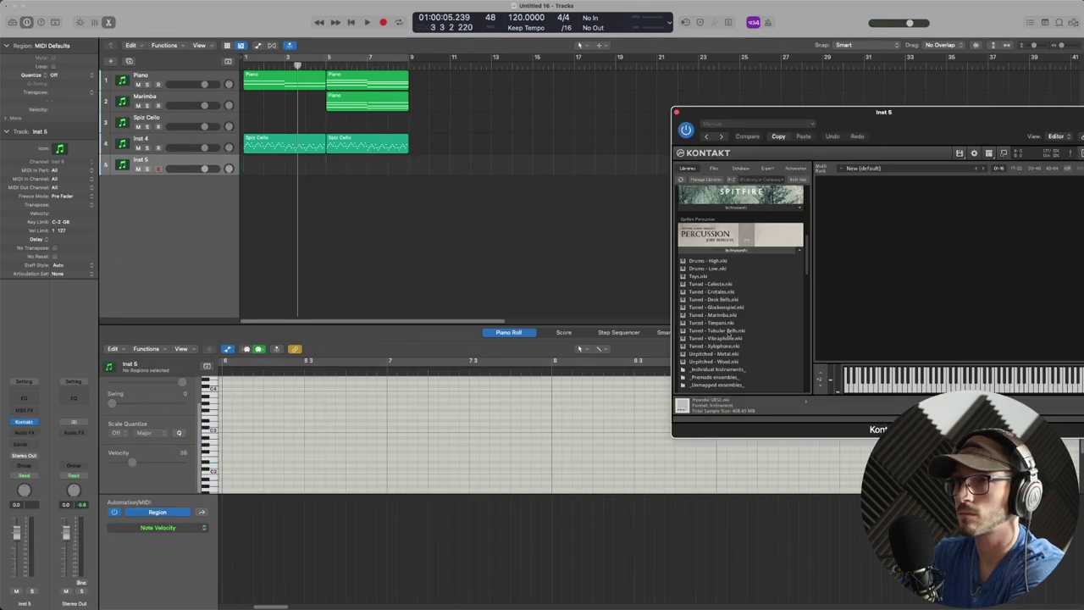
double_click(733, 284)
key(Return)
key(space)
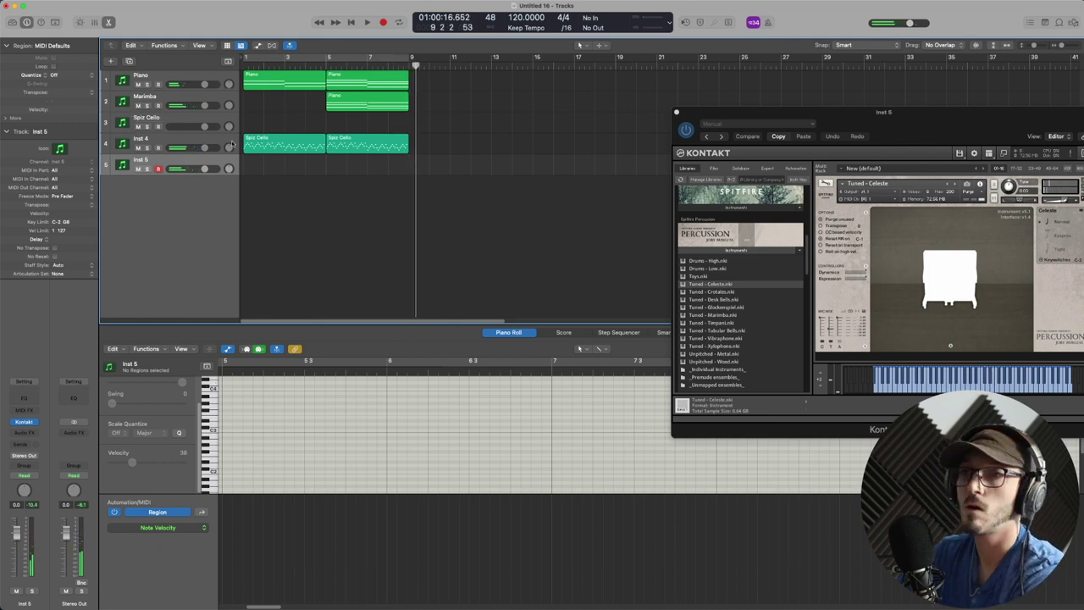
right_click(244, 130)
click(271, 129)
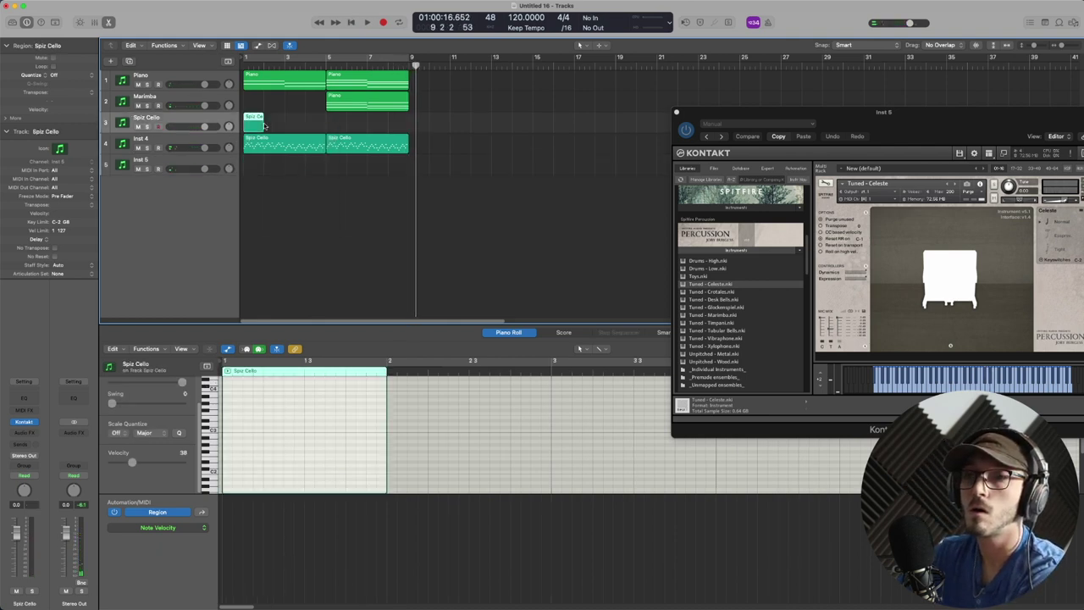
key(Delete)
- Copy the bar 1 Piano region to the Spiz Cello track and delete the upper note of each chord in the copy
drag(285, 80, 286, 124)
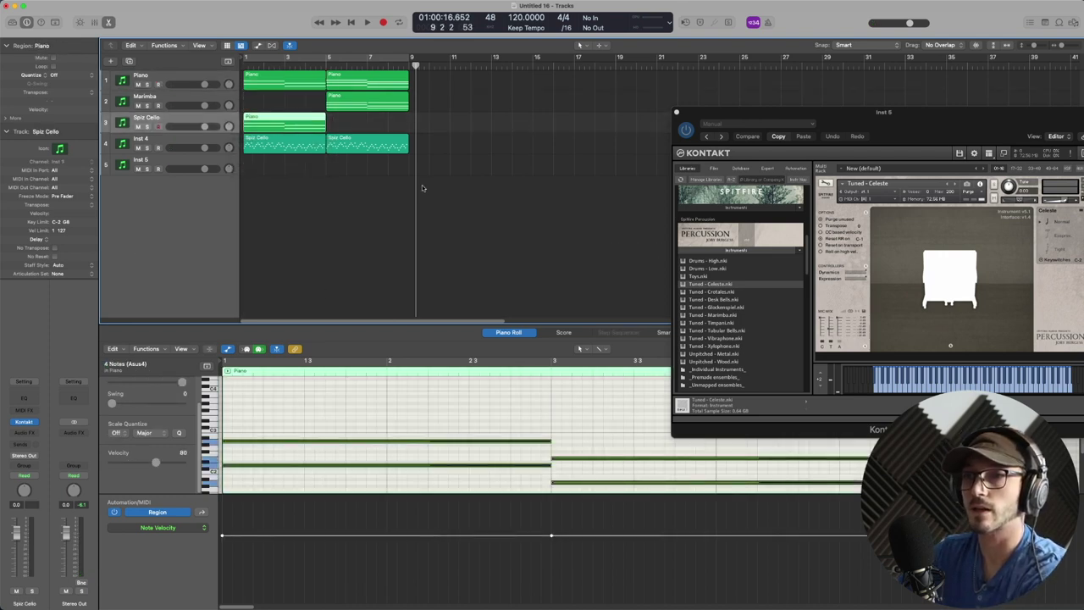
scroll(370, 457, down, 5)
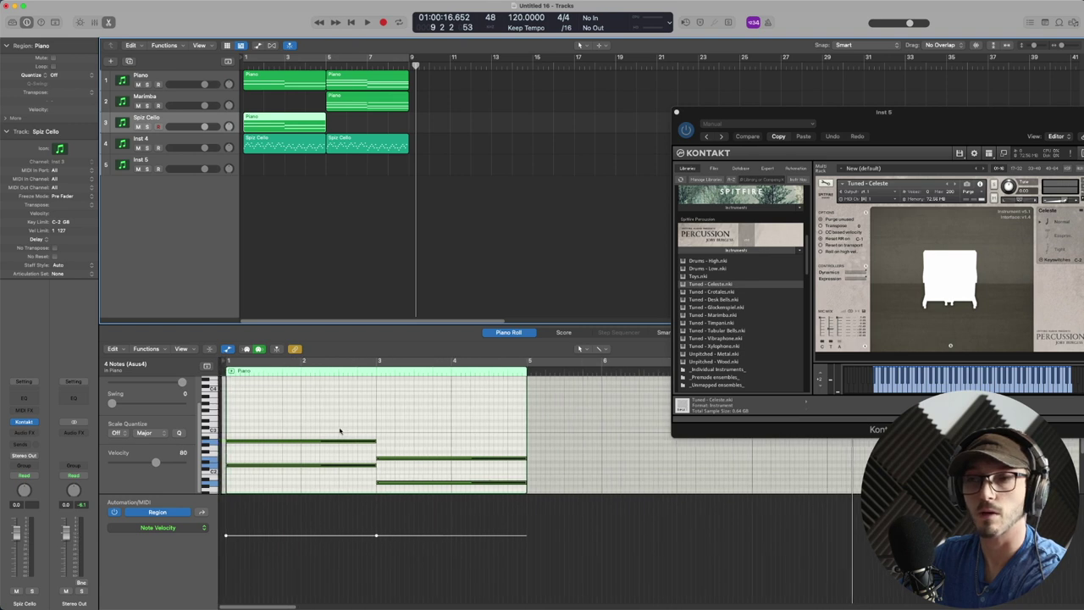
scroll(337, 431, up, 2)
scroll(340, 432, down, 2)
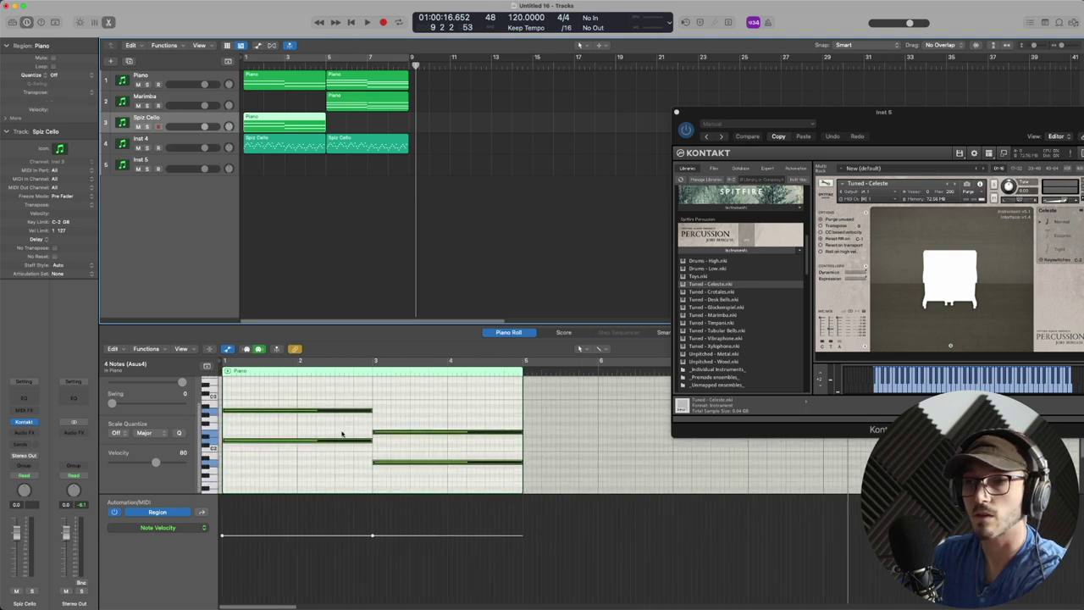
click(323, 423)
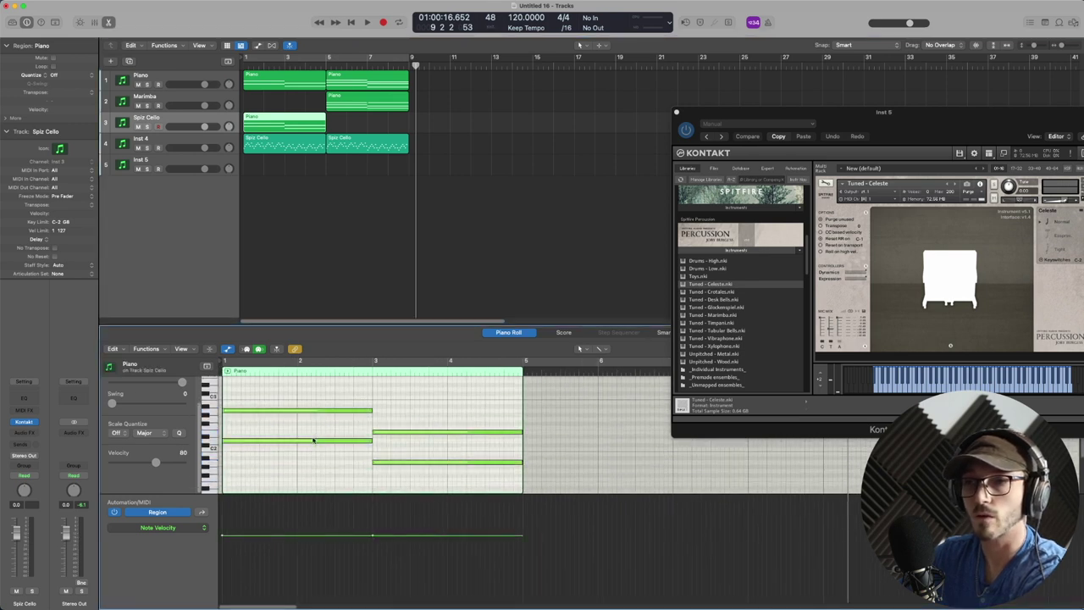
drag(417, 453, 417, 455)
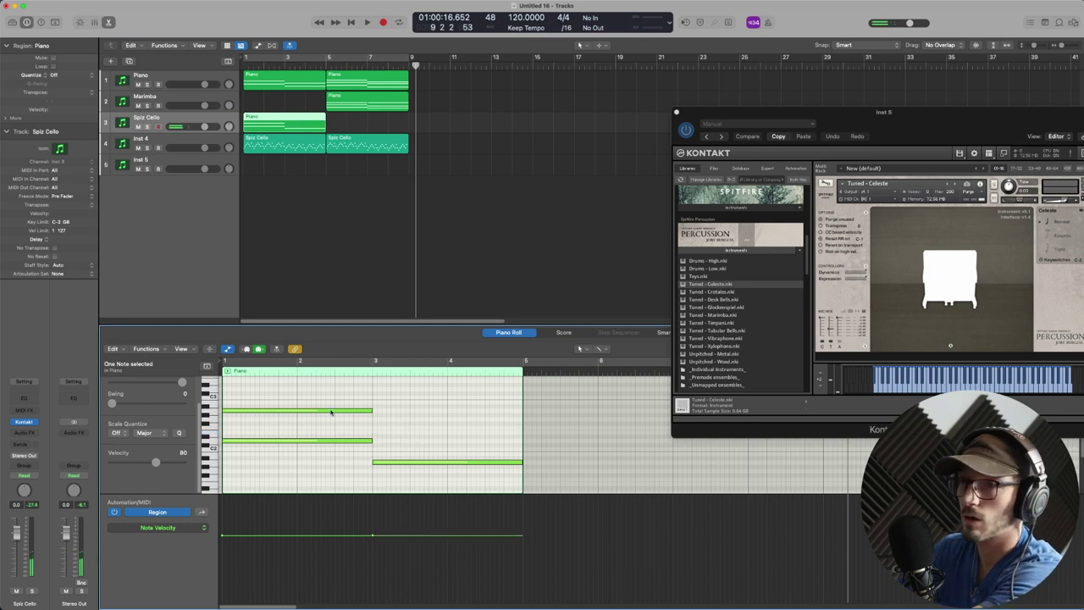
key(Delete)
- Move the copied region to the Inst 5 track, enlarge the piano roll, and close the Kontakt window
drag(313, 123, 313, 164)
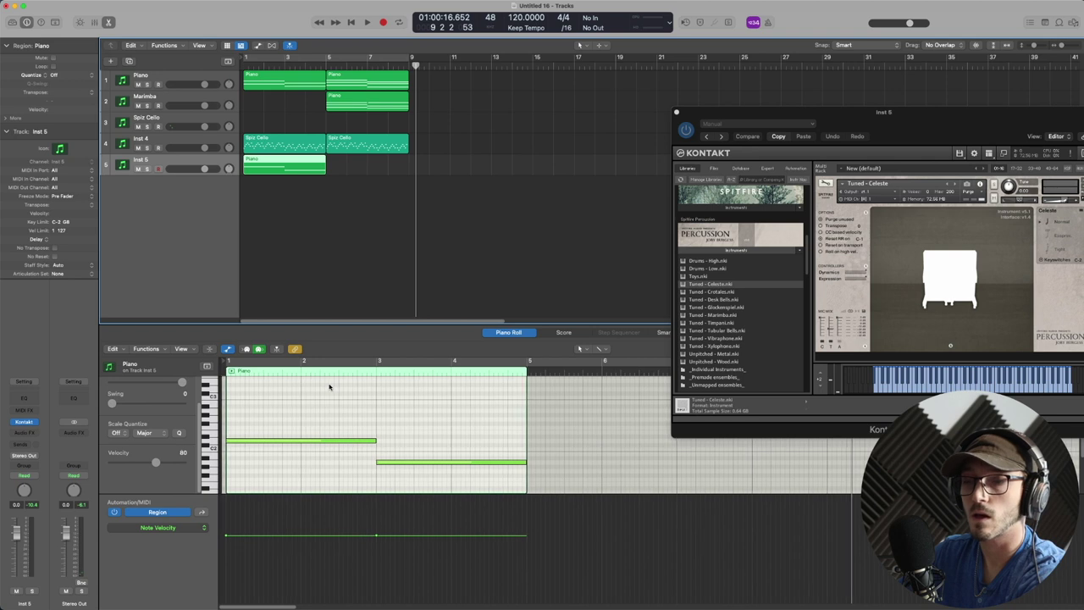
drag(407, 324, 423, 237)
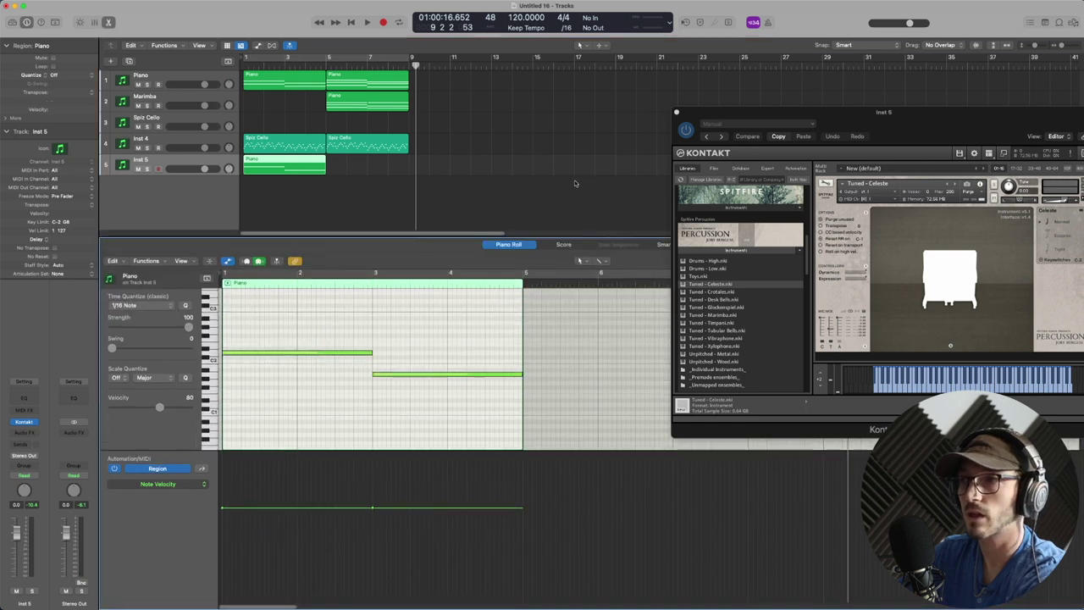
click(674, 111)
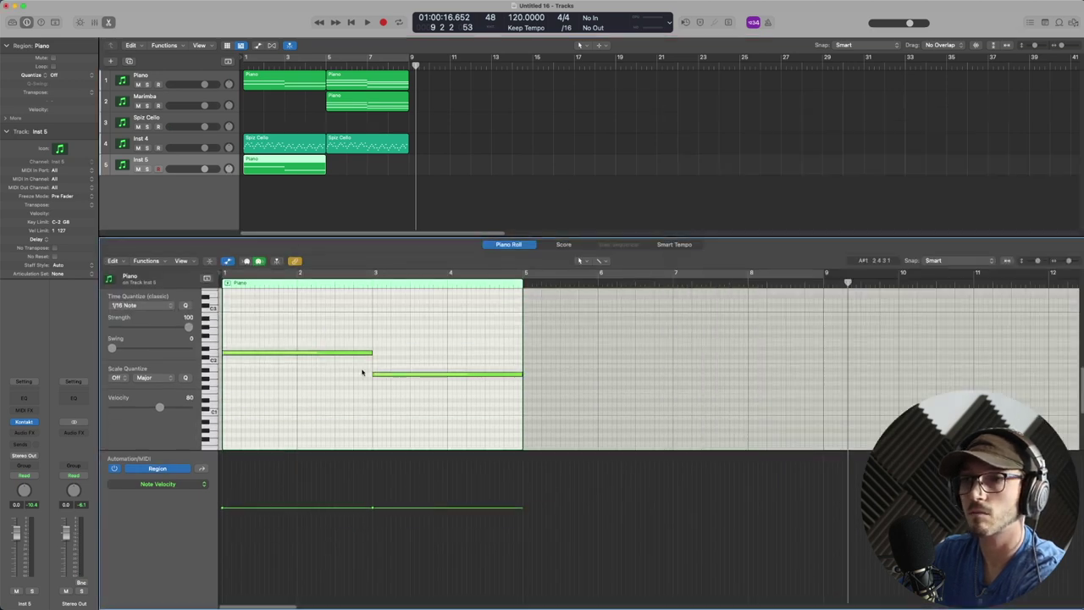
- Shorten the first note of the Inst 5 region to one bar and transpose both notes up an octave
drag(371, 351, 426, 385)
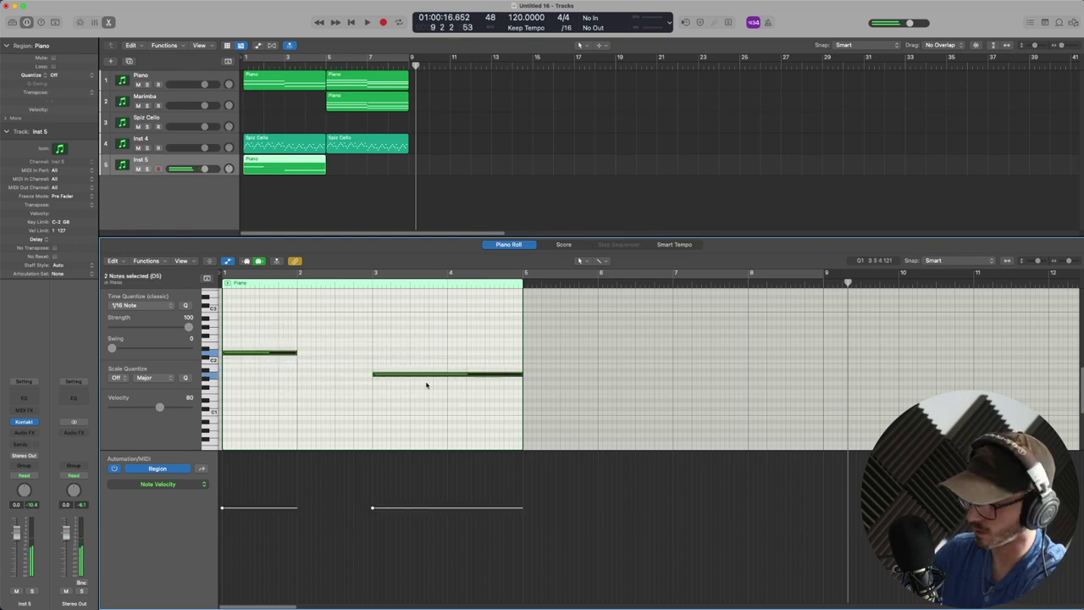
key(alt+shift+Up)
scroll(421, 369, up, 3)
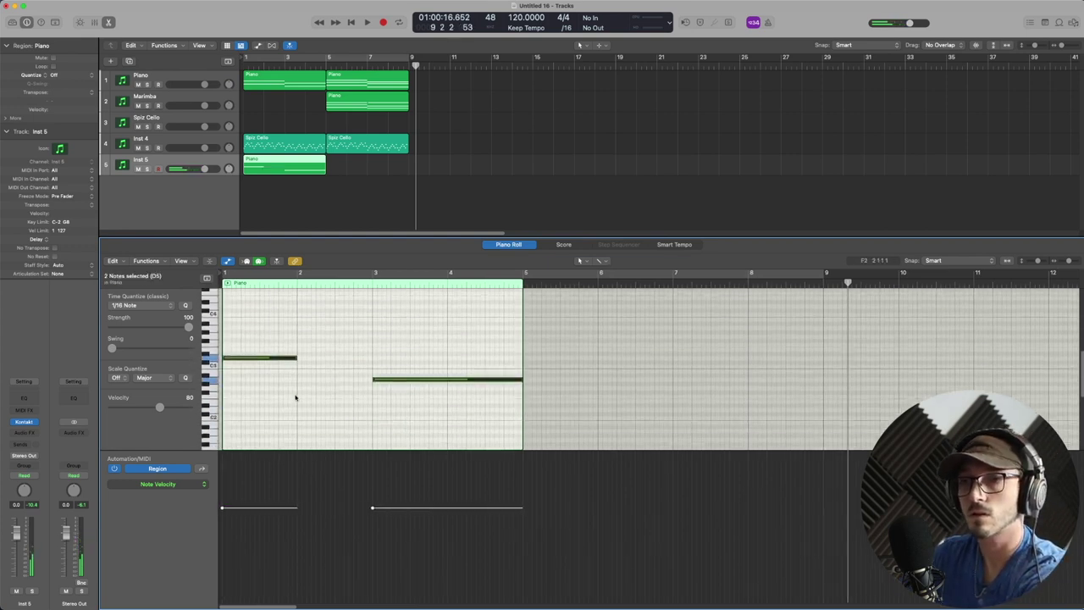
click(284, 336)
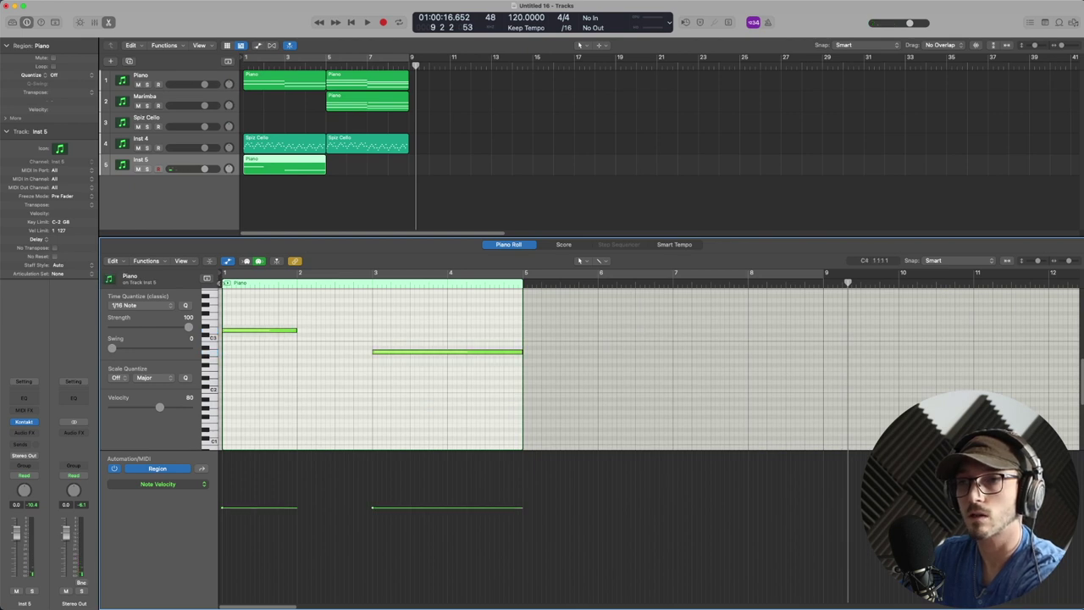
- Play the arrangement from bar 1, lengthen the Inst 5 region's first note to the middle of bar 2, and add an F#3 note there
click(223, 274)
key(space)
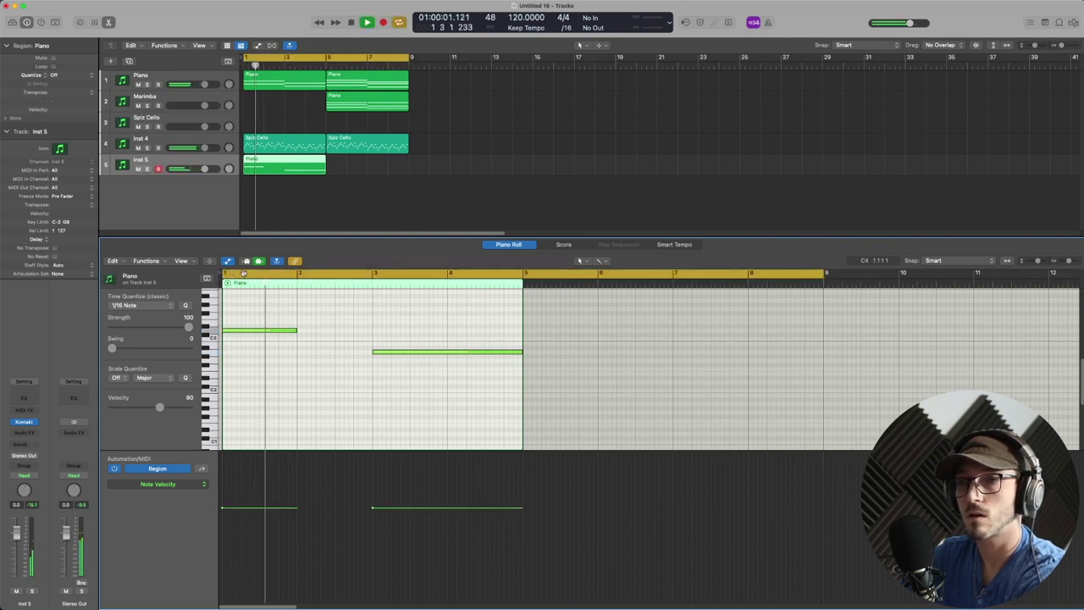
key(space)
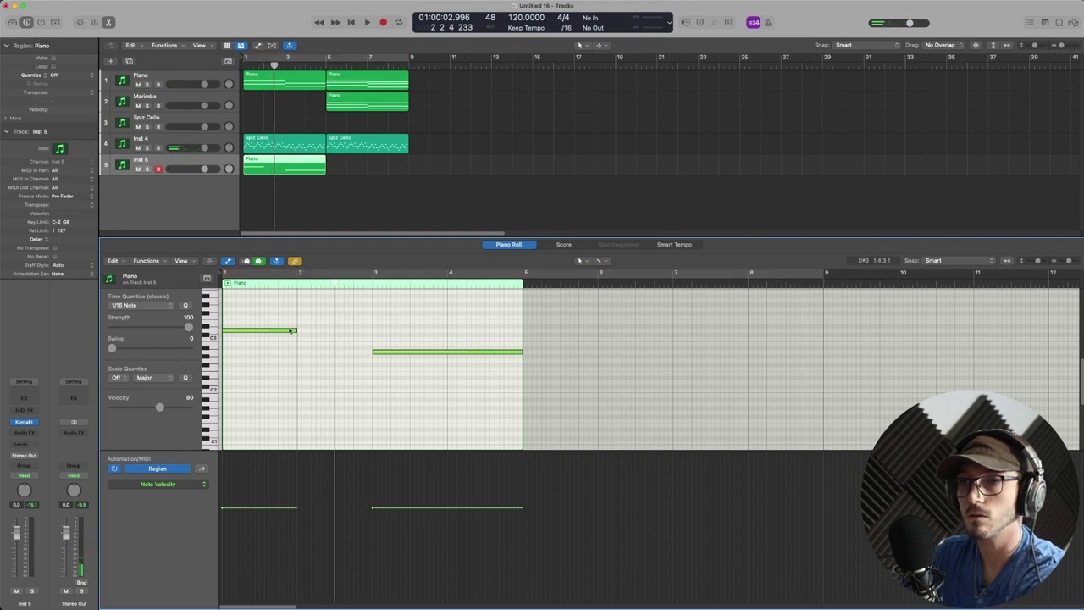
drag(294, 330, 334, 335)
click(337, 321)
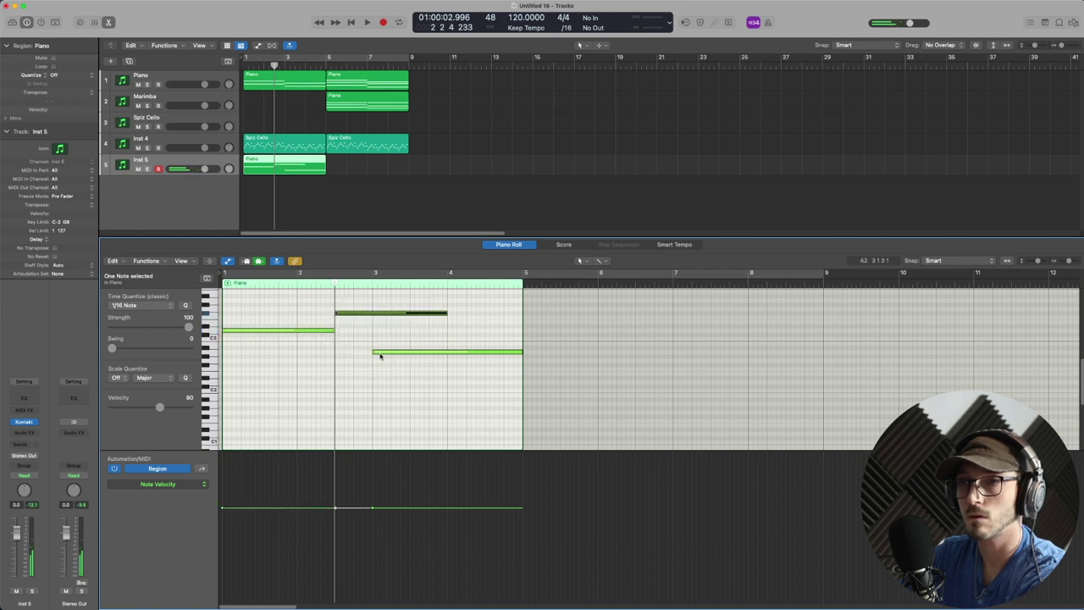
- Transpose the bar 3 note up an octave, shorten the F#3 note to end at bar 3, and play the phrase
key(alt+shift+Up)
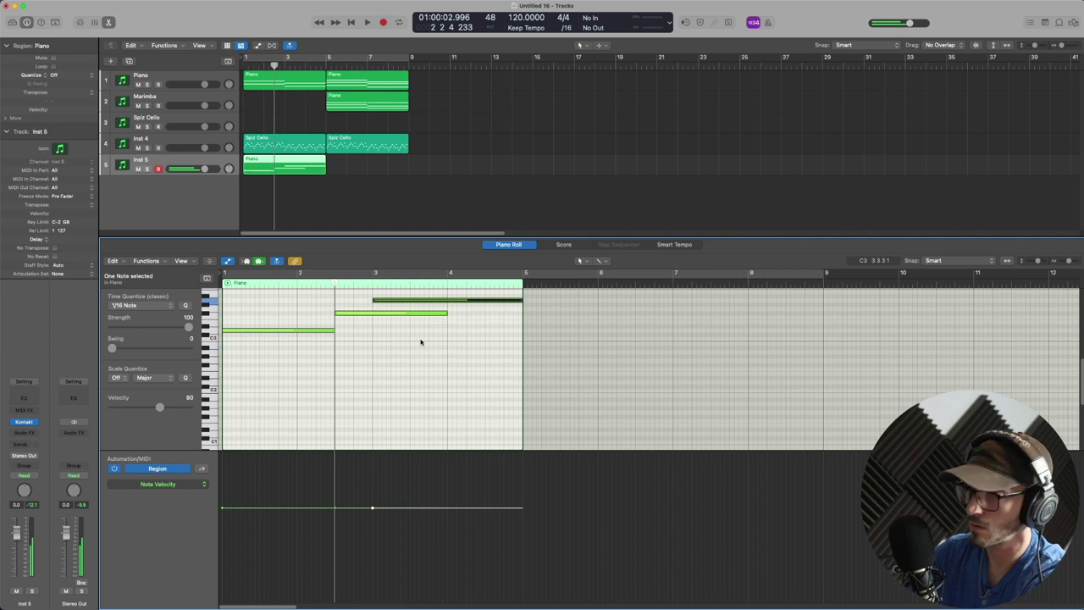
drag(443, 313, 371, 314)
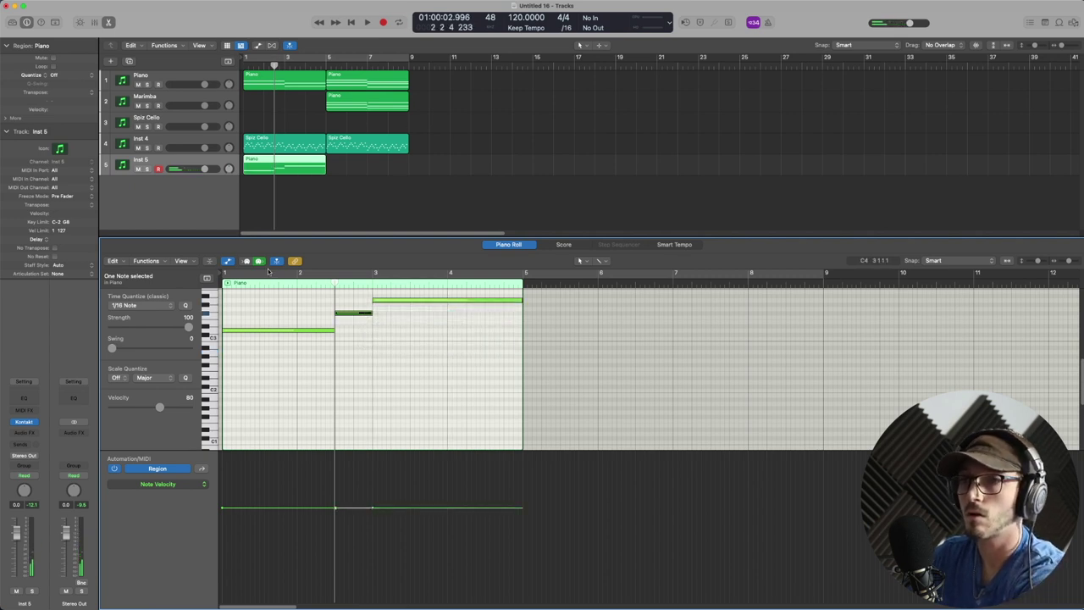
click(269, 271)
key(space)
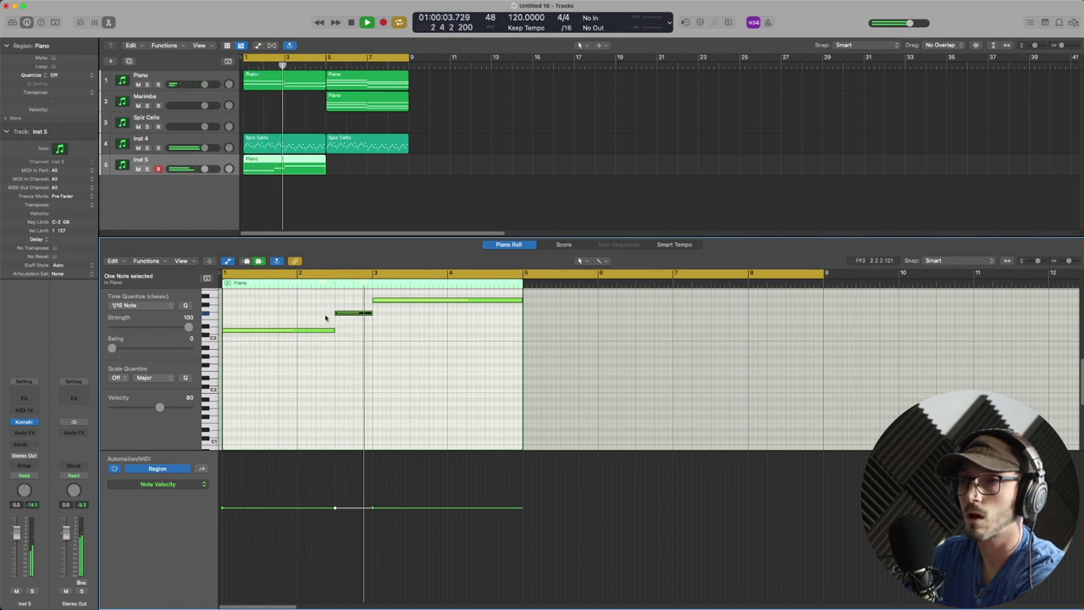
key(space)
- Add a half-bar E3 note at bar 3, delete the long note above it, and play the phrase
click(370, 313)
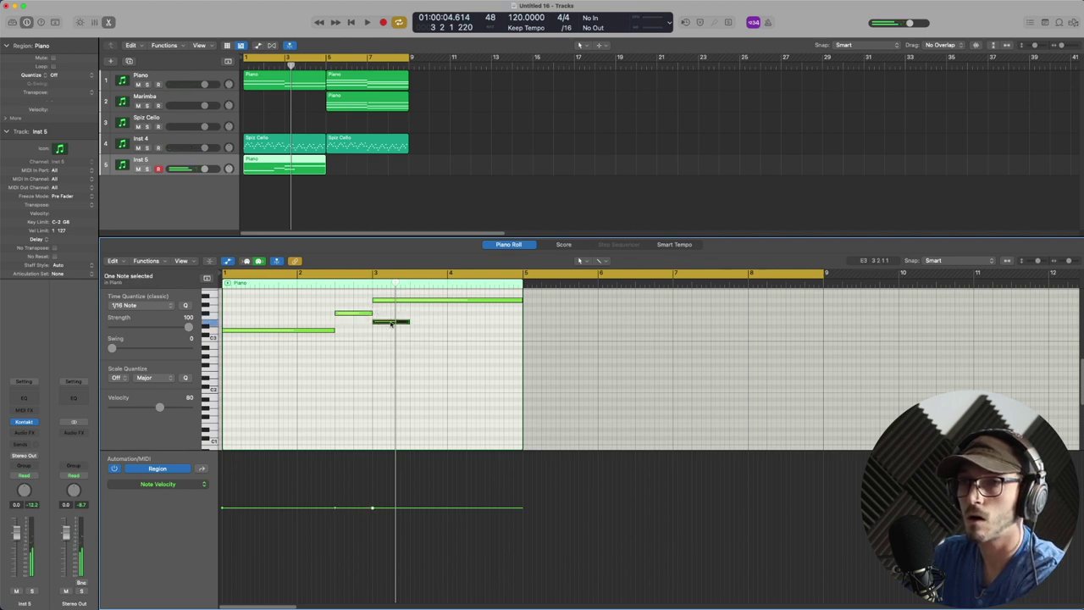
key(Delete)
key(space)
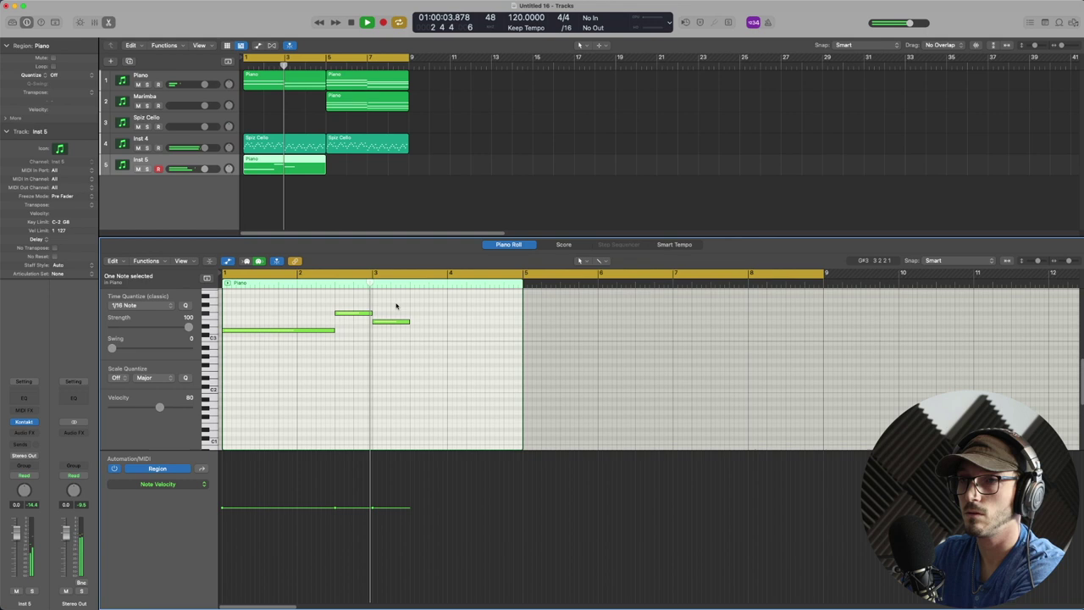
key(space)
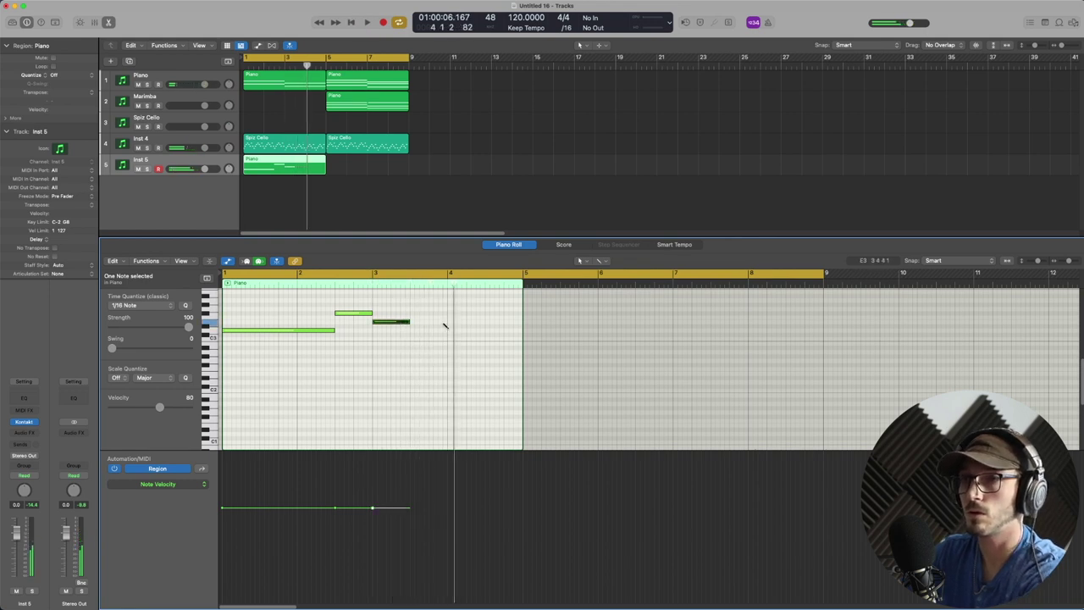
- Add a one-bar A2 note at bar 4 and lengthen the E3 note so it fills bar 3
drag(459, 329, 439, 320)
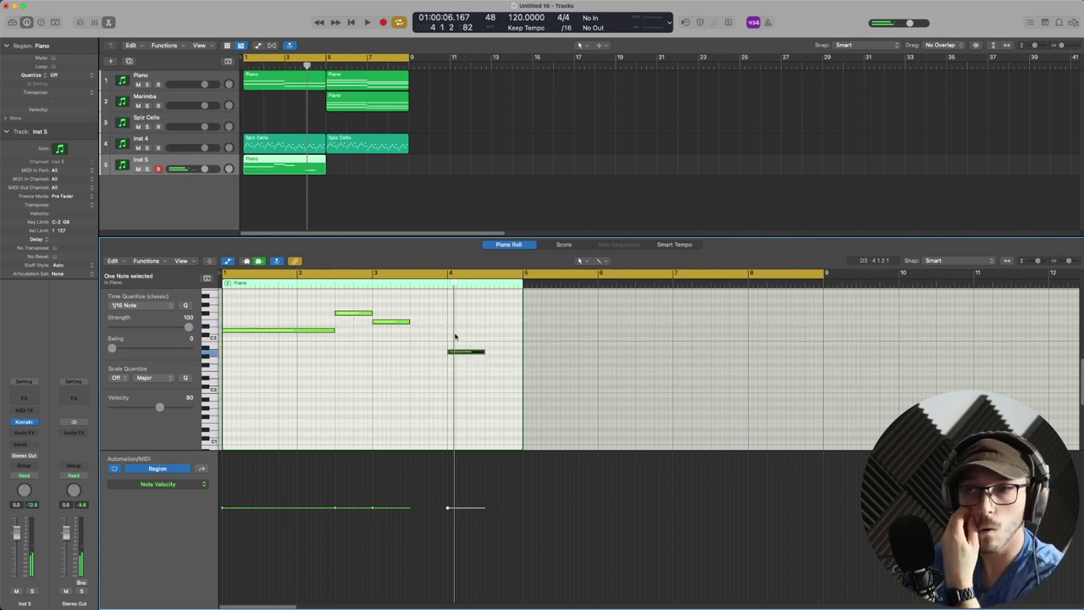
drag(483, 352, 522, 354)
drag(409, 321, 448, 323)
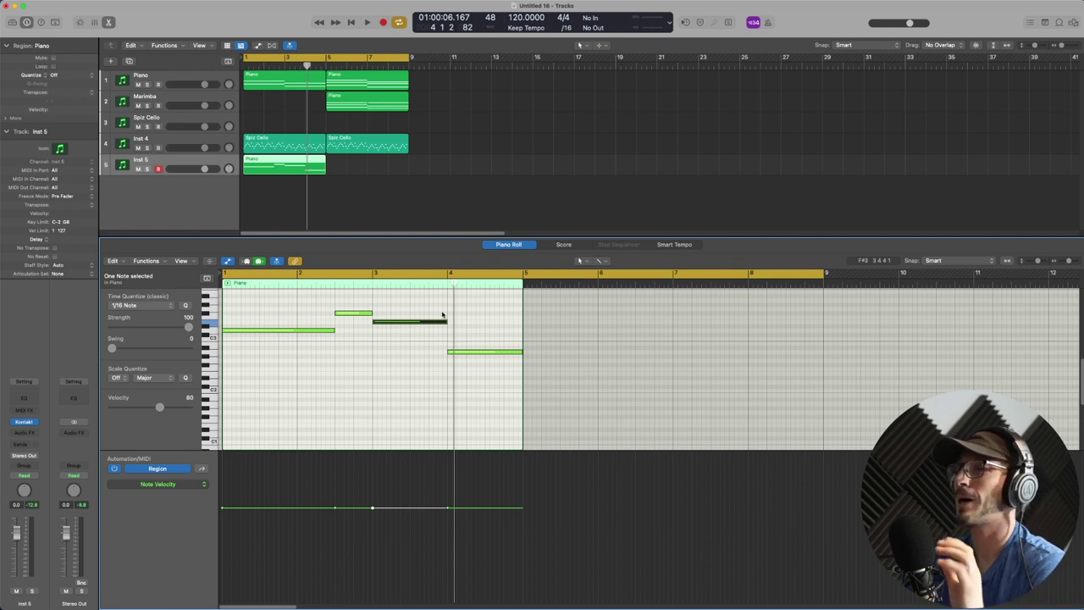
scroll(442, 314, down, 1)
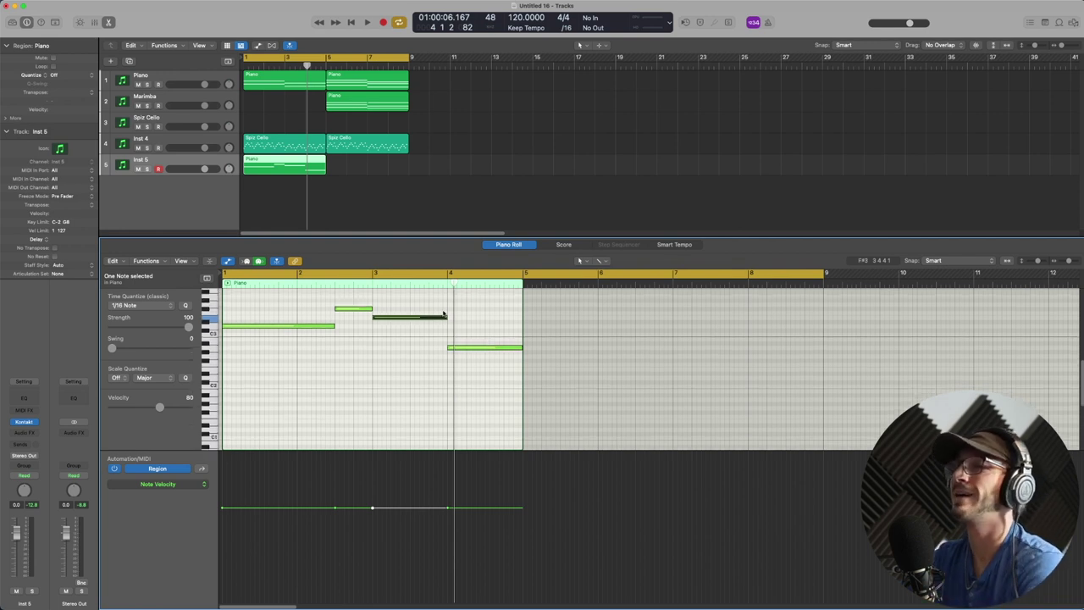
scroll(377, 316, up, 1)
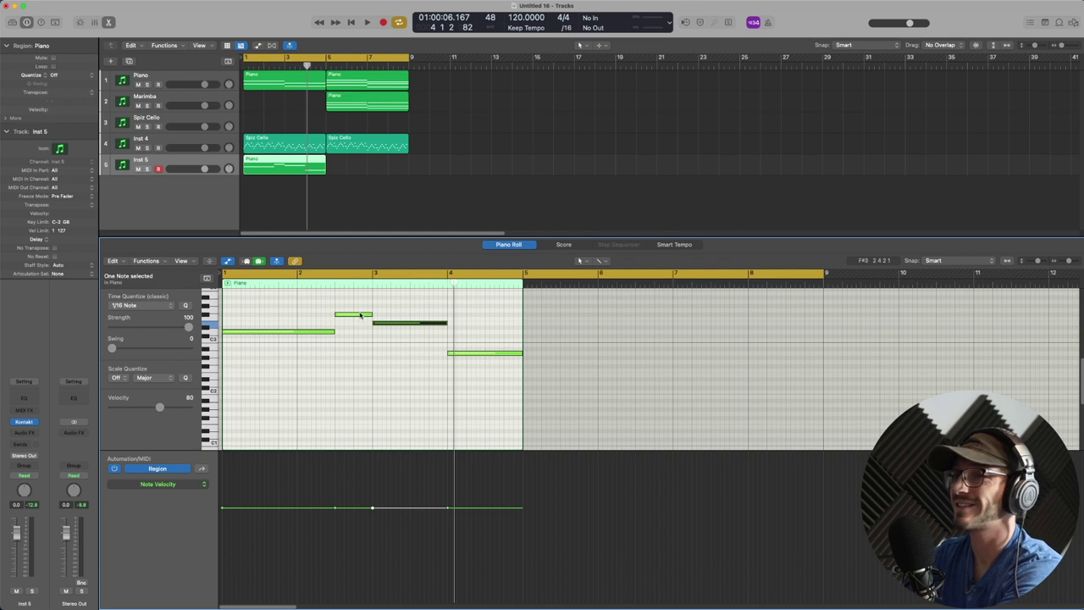
- Copy the four melody notes to bar 5, extending the region to bar 9, and shorten the copied first note to one bar
key(space)
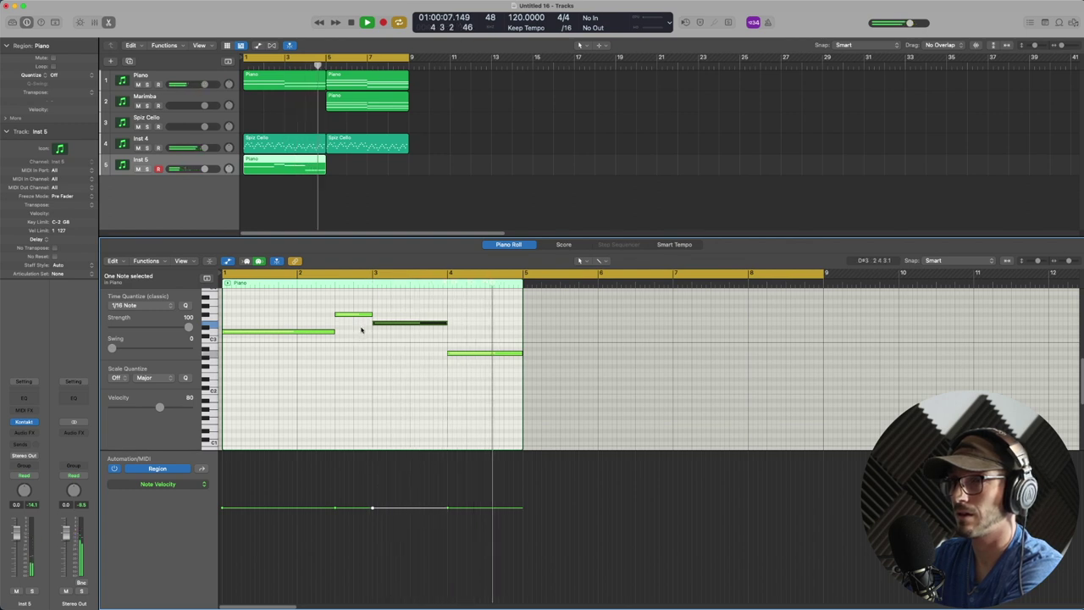
drag(520, 307, 237, 386)
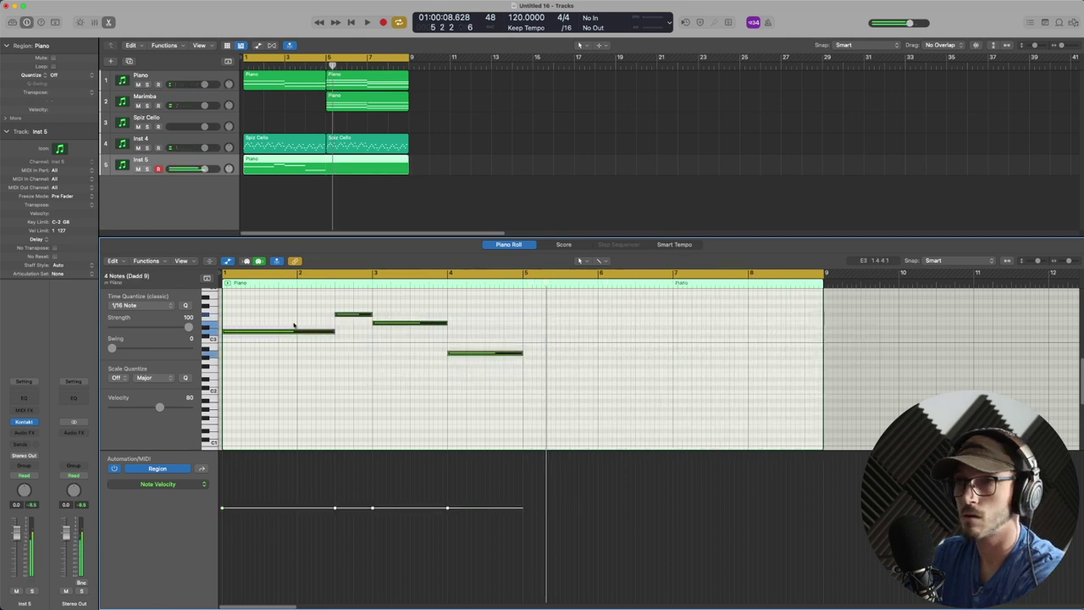
drag(293, 333, 595, 337)
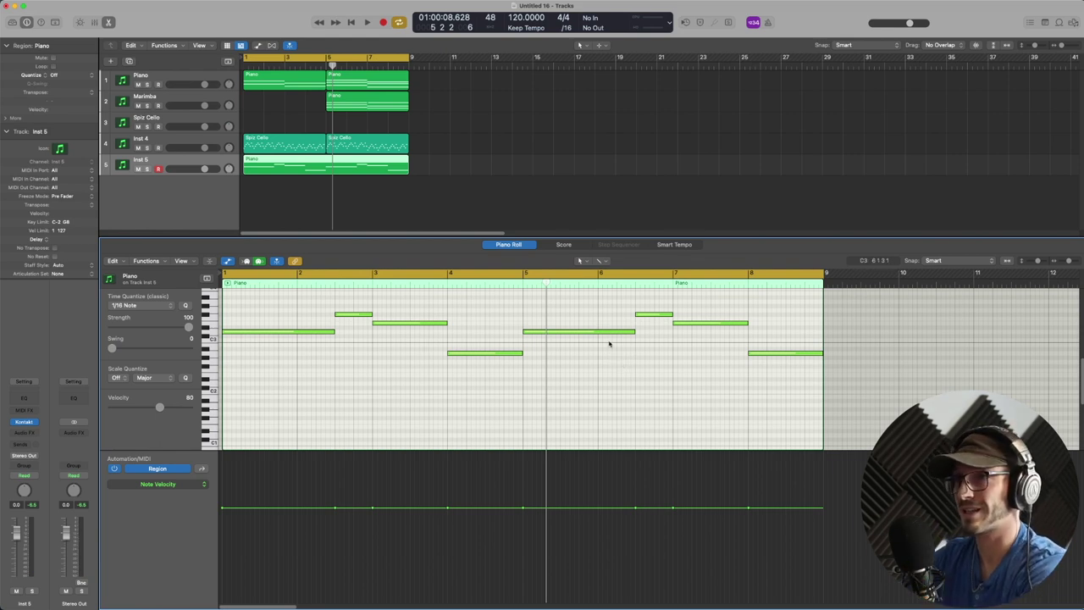
drag(634, 332, 597, 336)
- Raise the velocity of the first F#3 note, lower that of the bar 3 note, and set the bar 4 note's velocity to 88
key(space)
scroll(462, 317, up, 3)
key(space)
drag(335, 508, 371, 520)
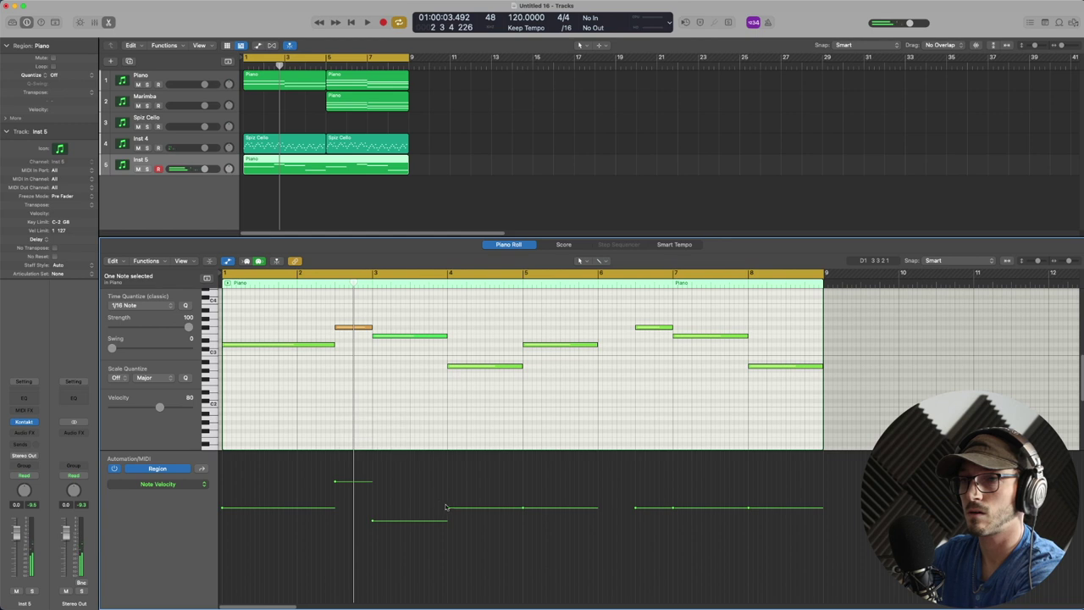
drag(448, 508, 444, 495)
key(space)
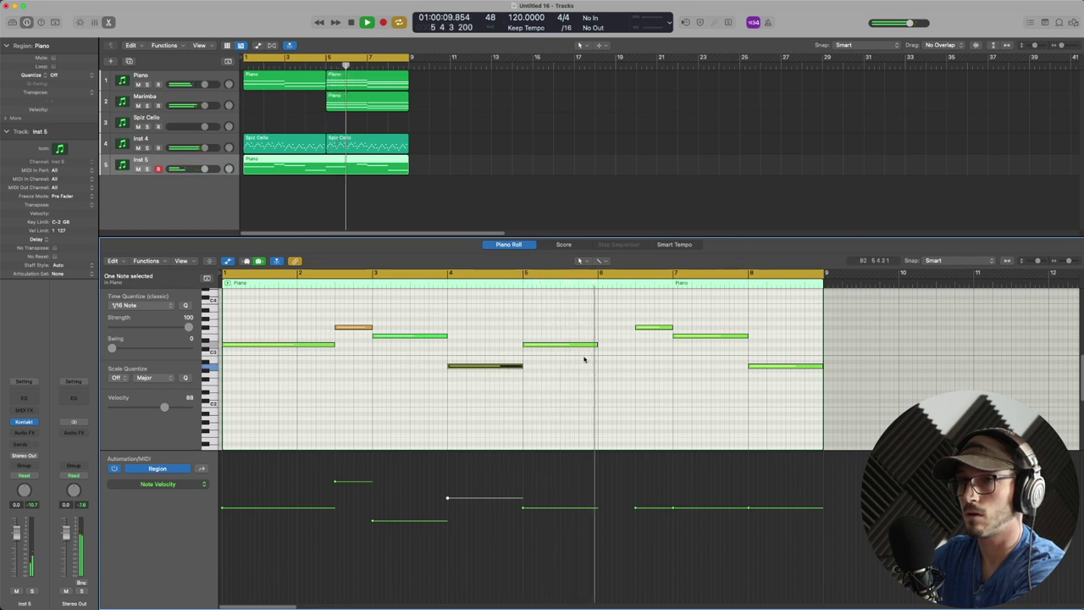
- Fill bar 6 with a half-bar A3 note followed by one-beat F#3 and D3 notes
key(Return)
click(599, 315)
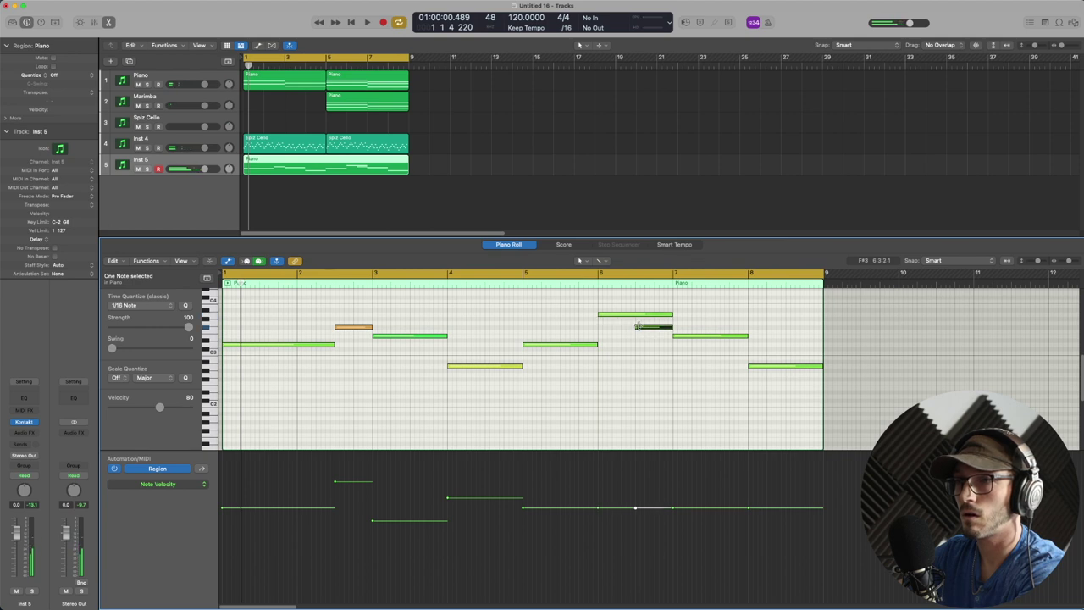
drag(669, 327, 654, 327)
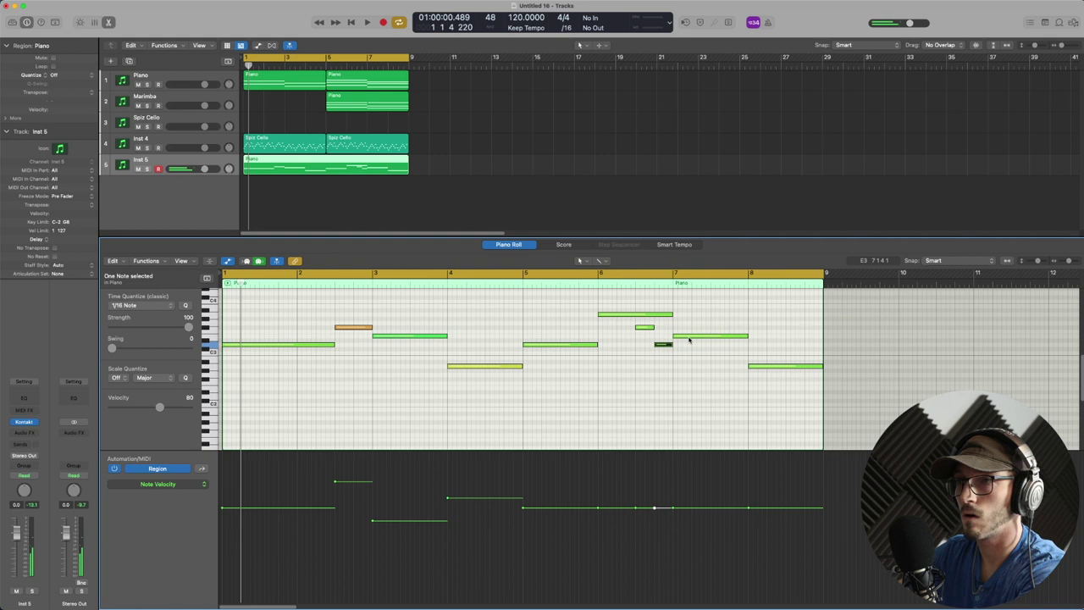
drag(669, 315, 634, 315)
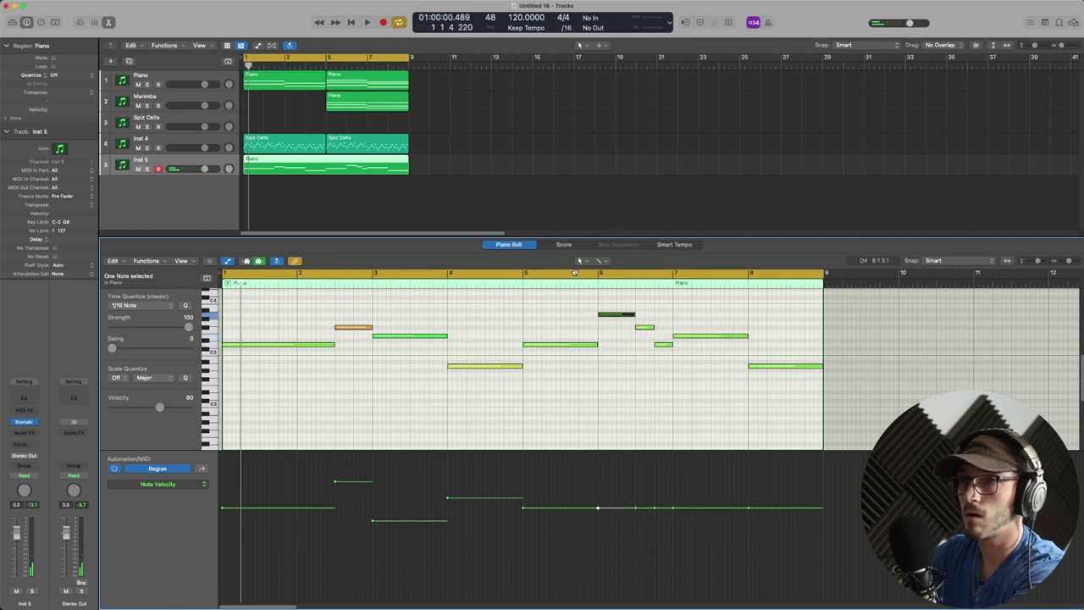
- Shorten the bar 6 D3 note to its last half beat and extend the F#3 note to meet it, checking each change by playback
double_click(502, 285)
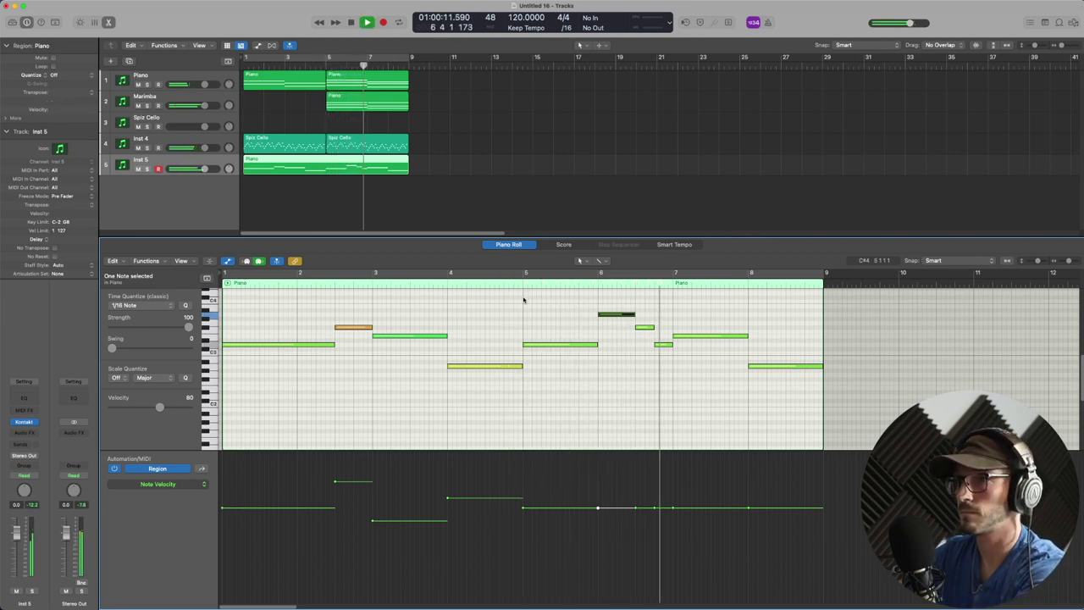
key(space)
drag(653, 344, 663, 343)
click(509, 273)
key(space)
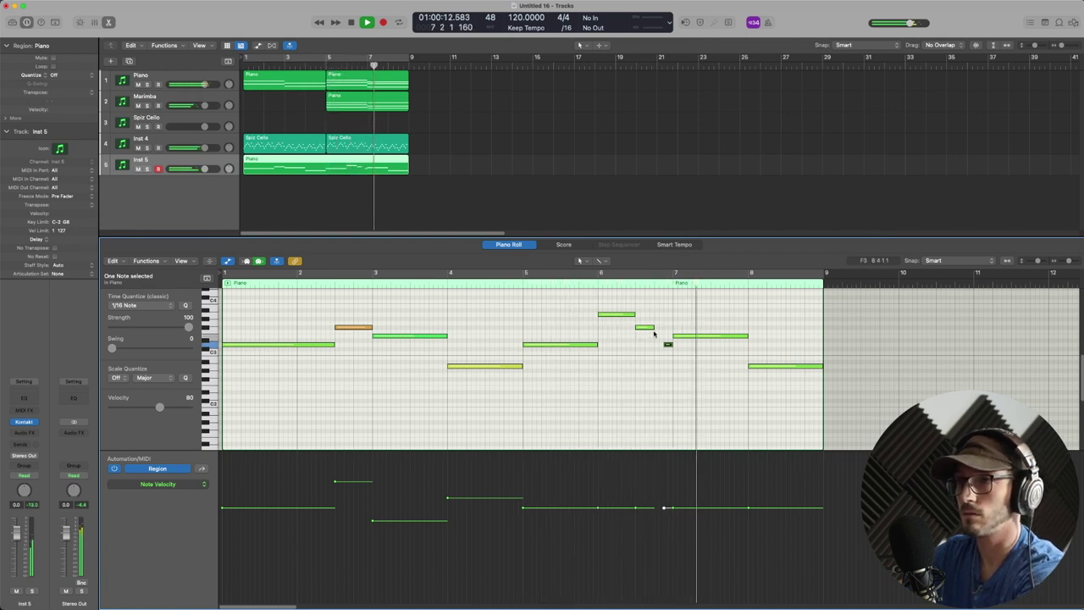
key(space)
drag(651, 328, 662, 328)
click(515, 287)
key(space)
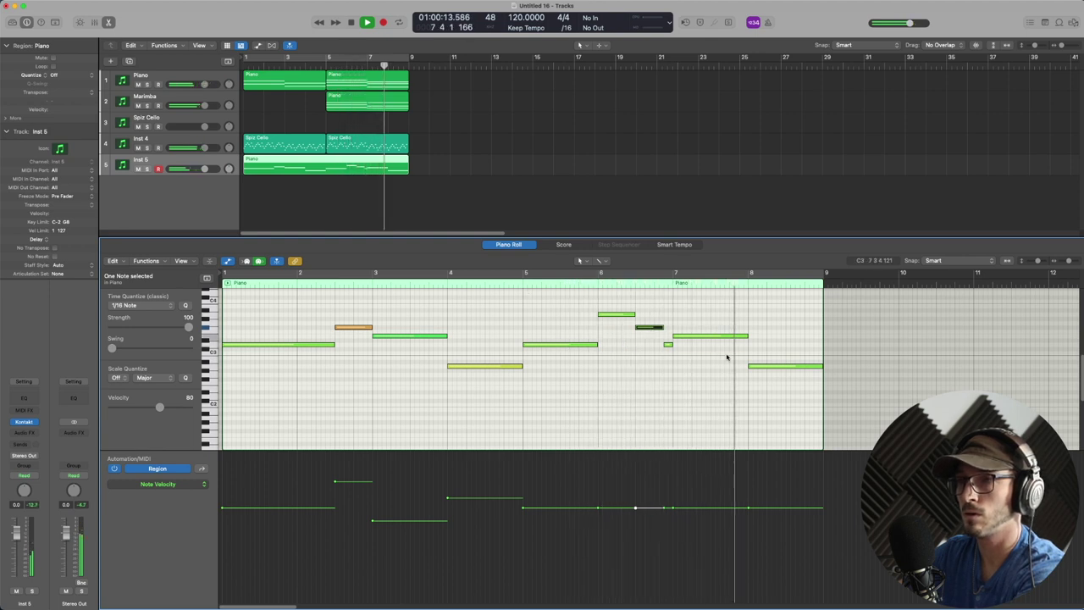
key(space)
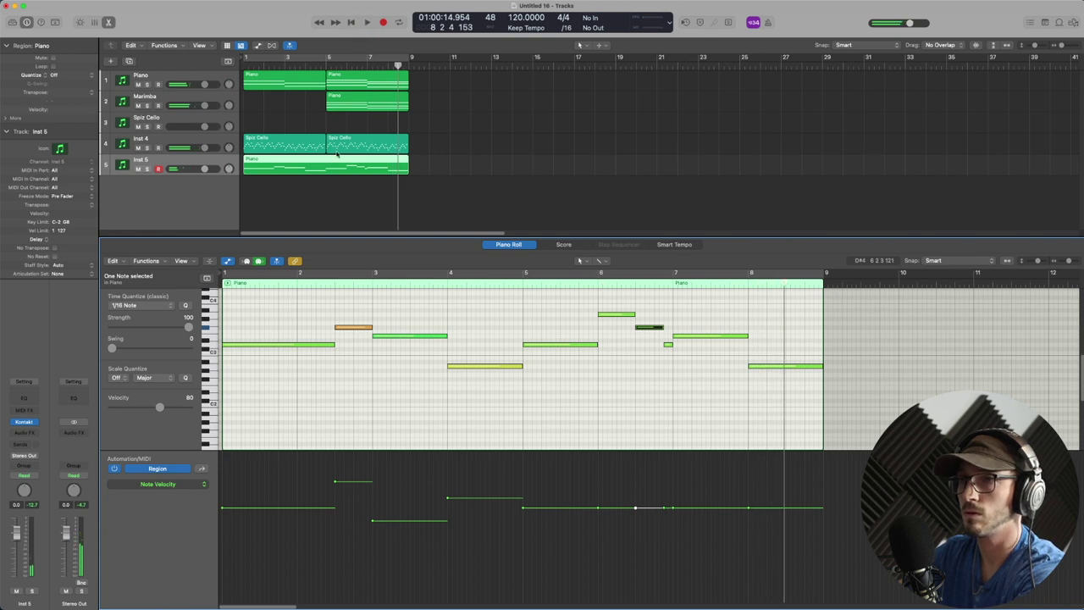
- Play the arrangement again and raise the last note in bar 8 to G3
click(350, 23)
key(space)
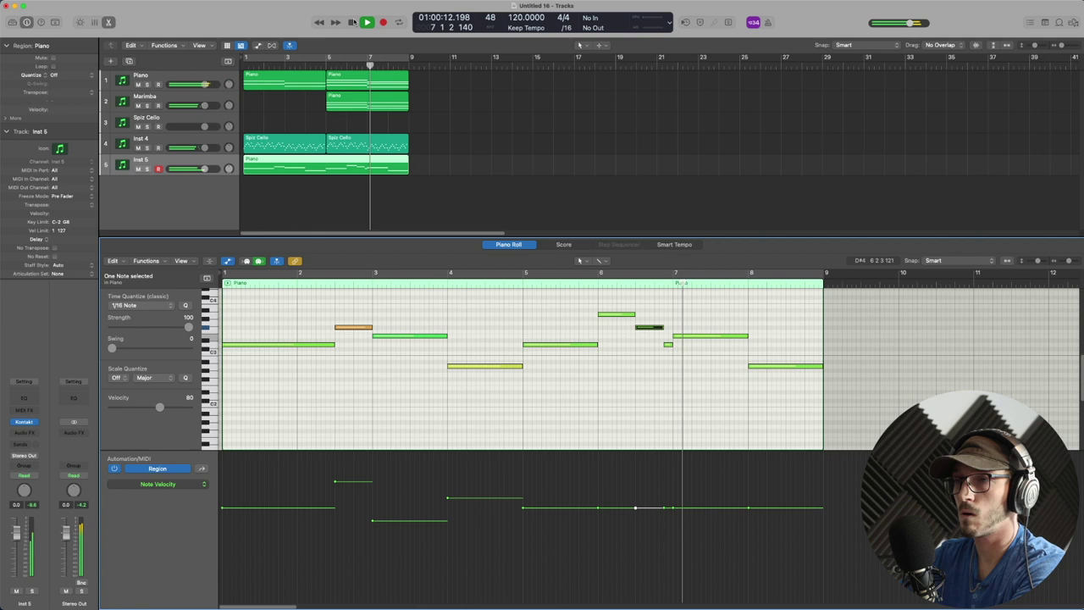
key(space)
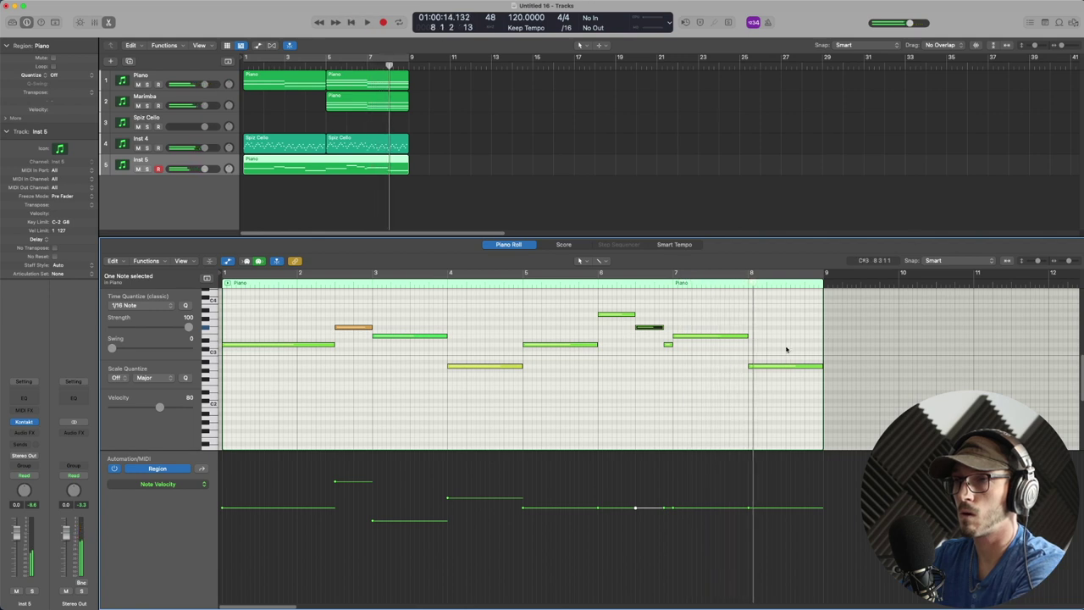
drag(789, 358, 794, 346)
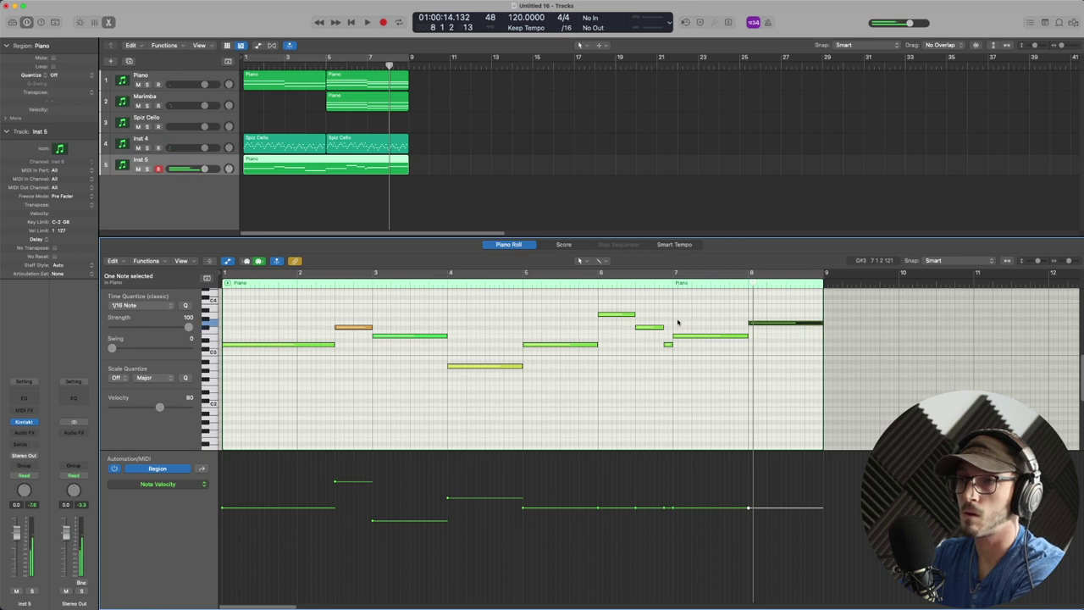
- Play the melody ending and delete the extra empty region at bar 9 on the Inst 5 track
click(594, 285)
key(space)
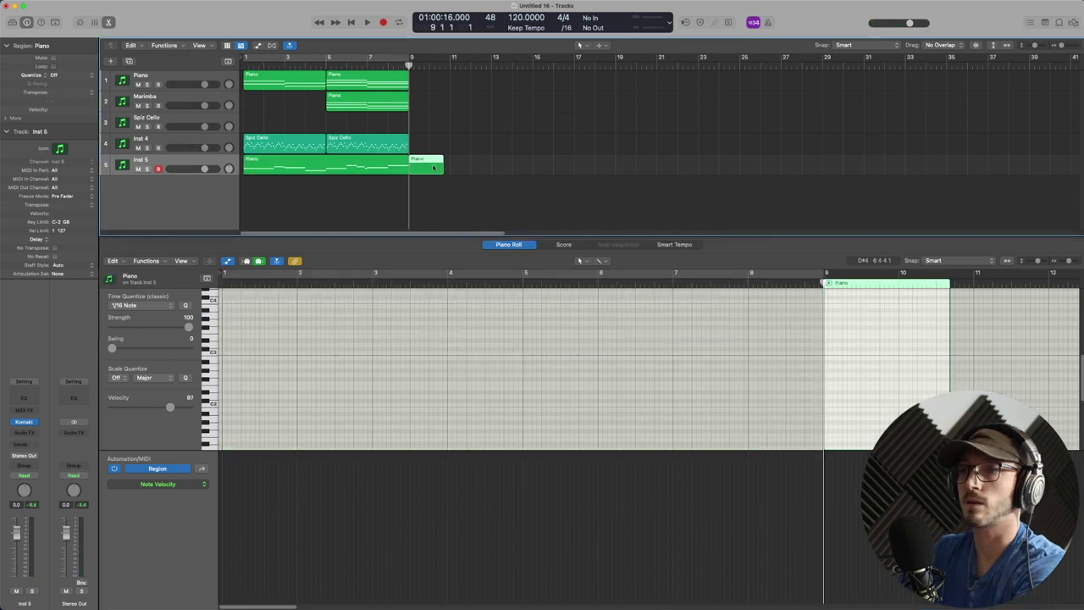
key(Delete)
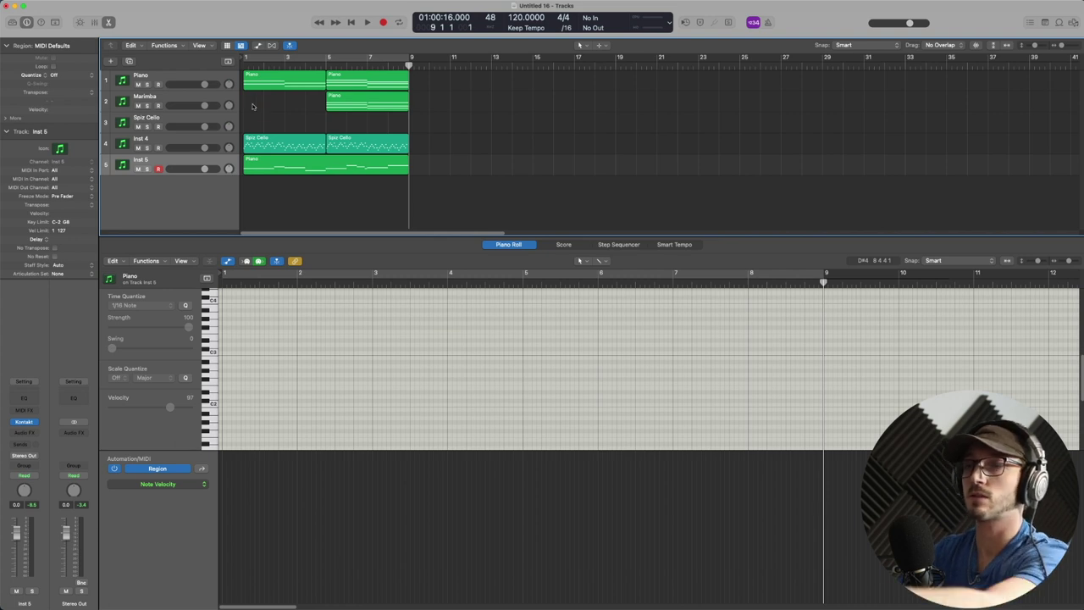
- Split the Inst 5 region at bar 5 and copy the bar 5 Piano, Marimba and Spiz Cello regions to bar 9
click(324, 61)
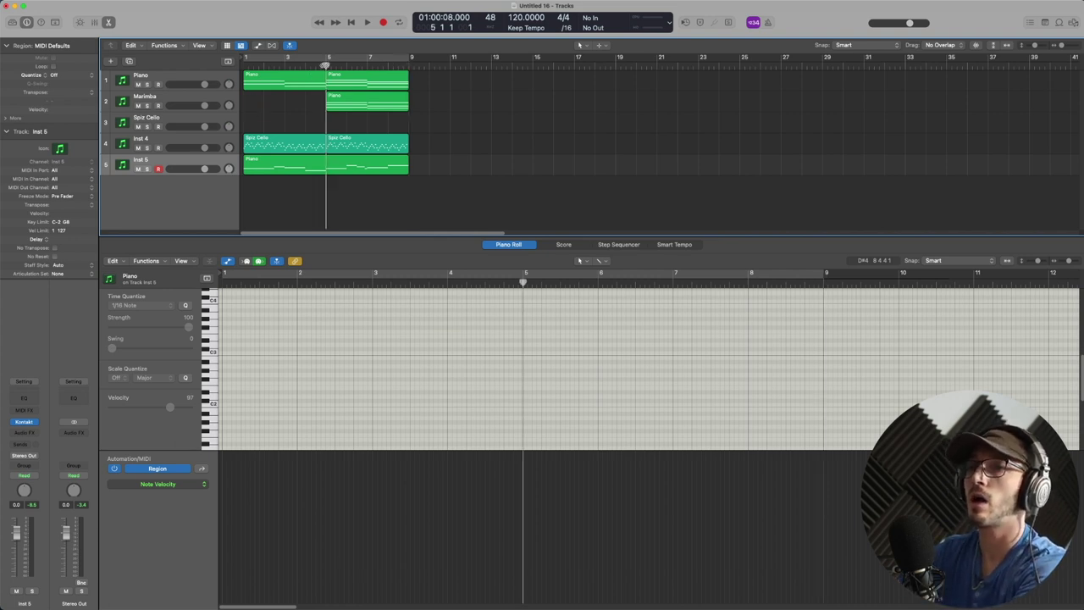
click(352, 151)
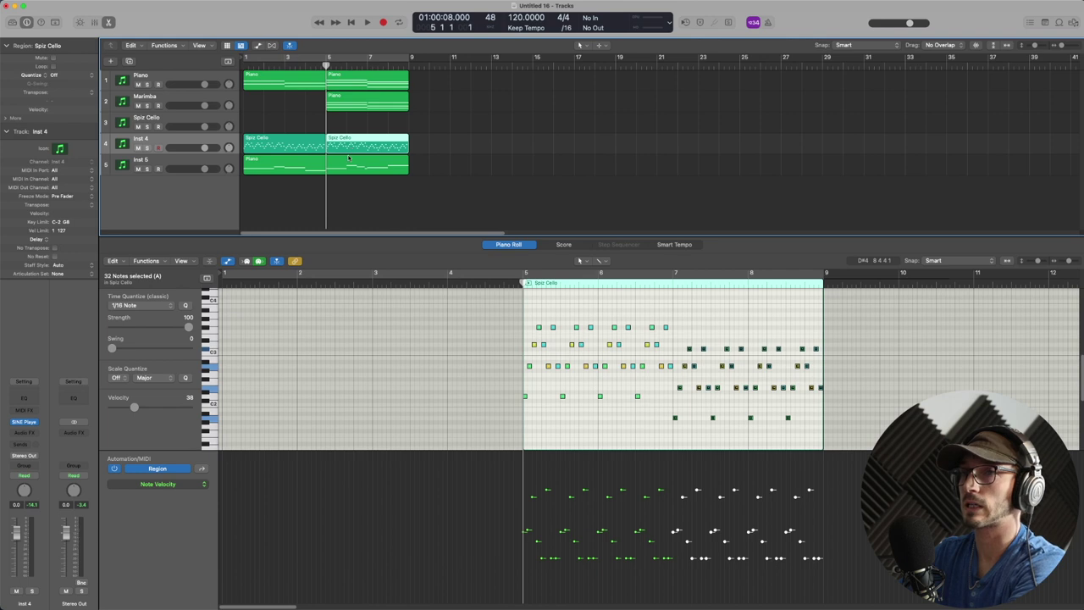
click(348, 161)
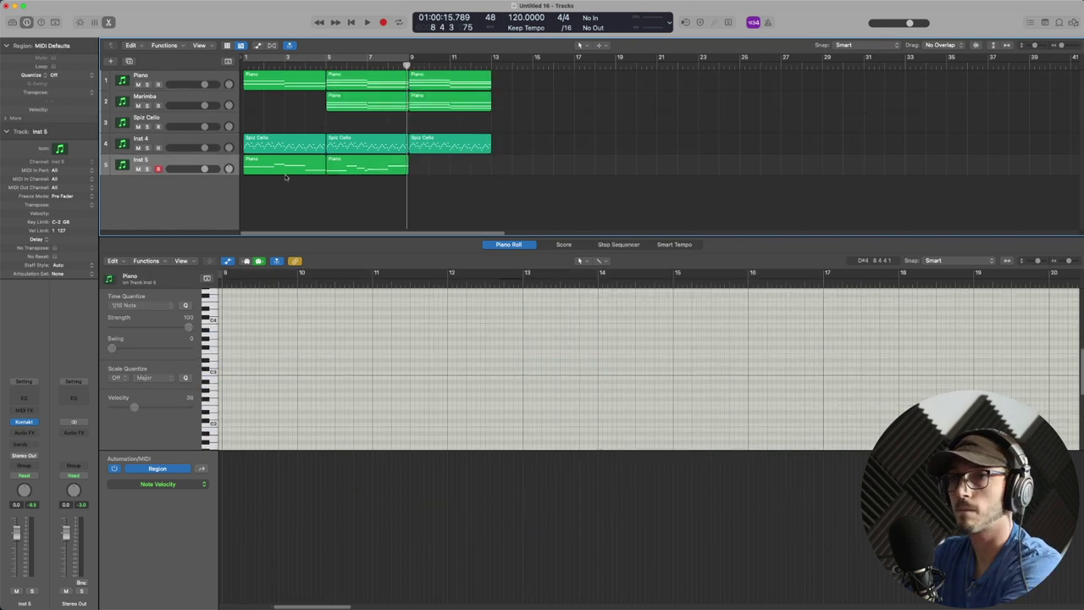
- Copy the bar 1 melody region to bar 9 on the Inst 5 track and place a short D5 note at its start
click(334, 337)
drag(333, 339, 330, 373)
scroll(329, 336, up, 8)
scroll(336, 340, up, 3)
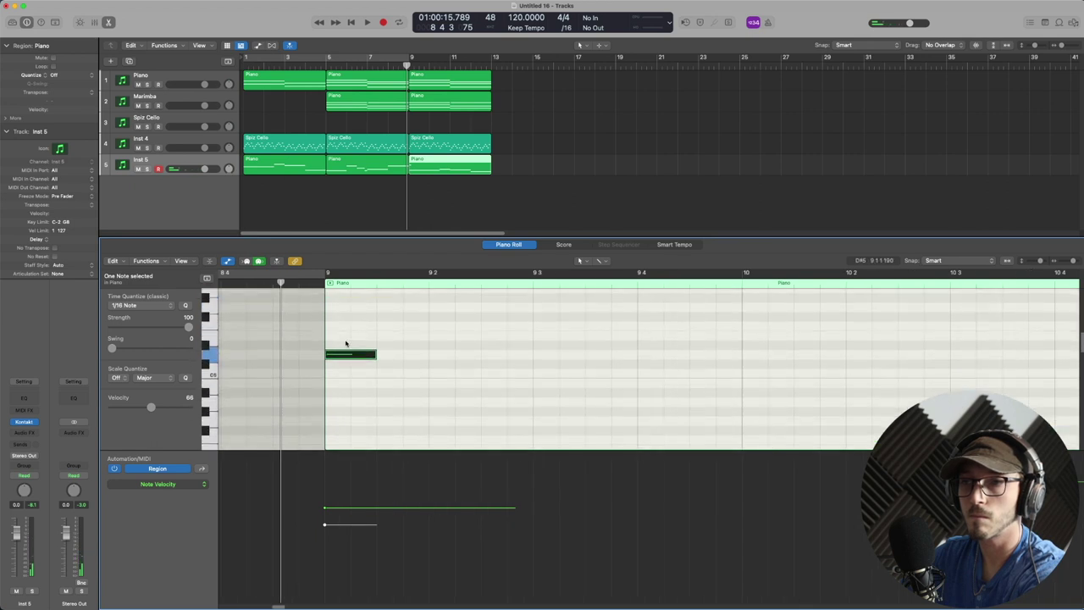
- Add a short note on beat 2 of bar 9, try neighbouring pitches and set it to C#5
super+click(433, 373)
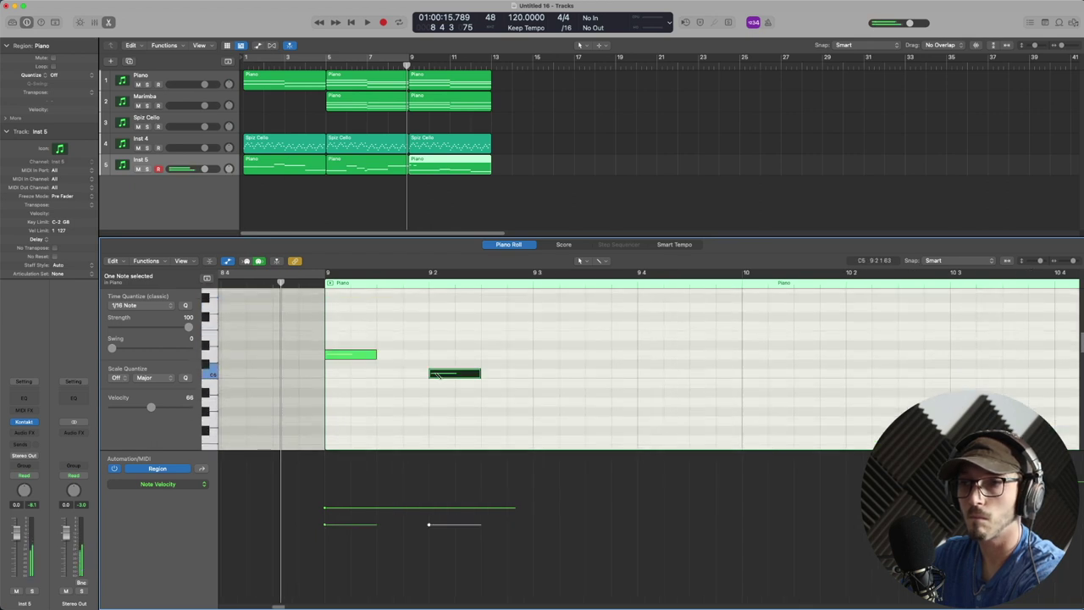
key(alt+Down)
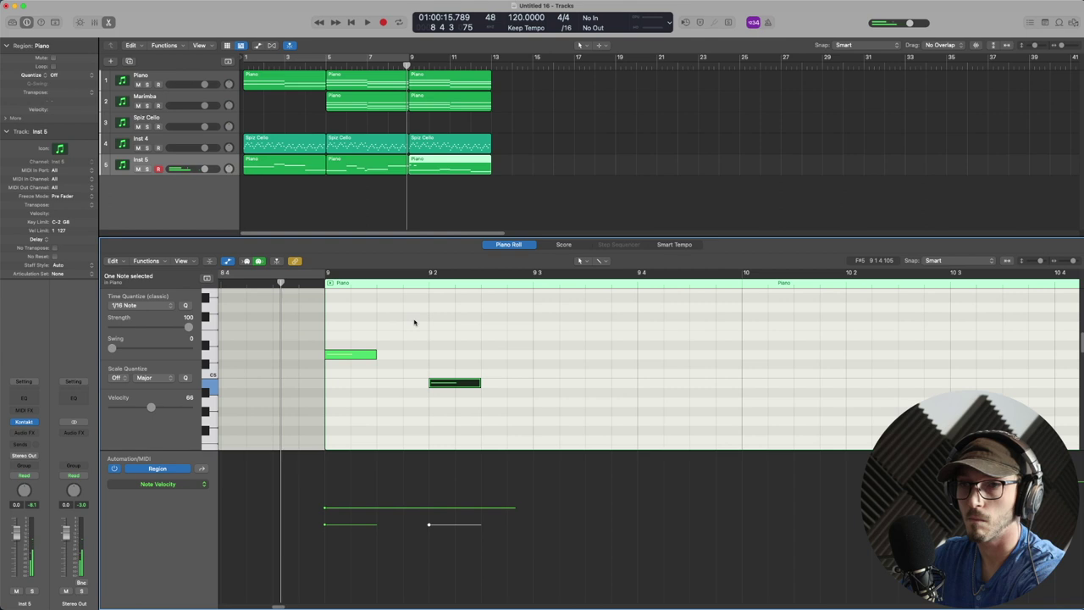
key(alt+Up)
key(alt+Up)
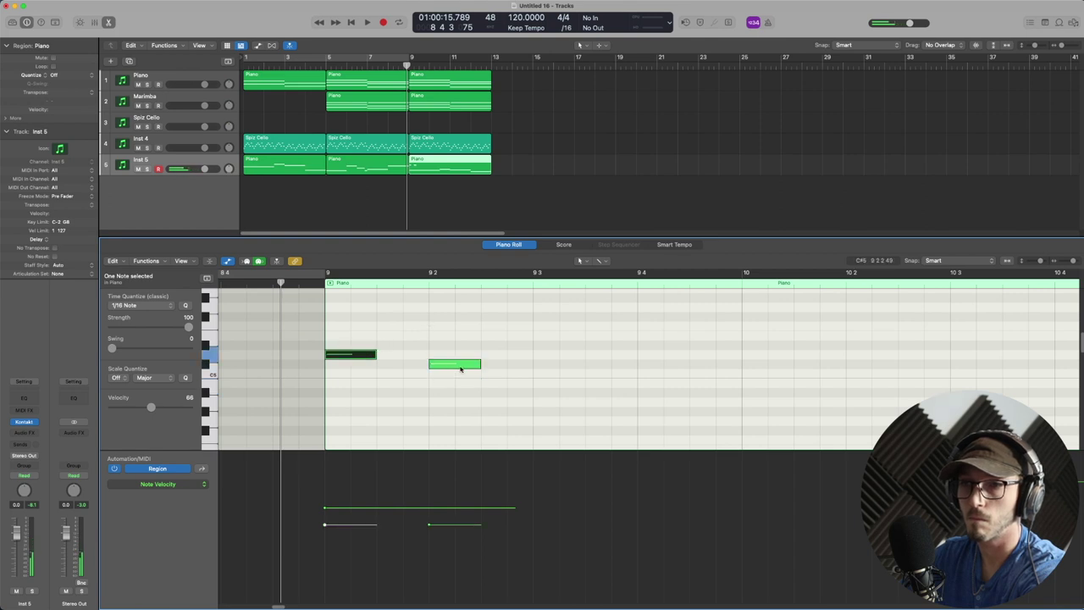
key(alt+Down)
key(alt+Down)
key(alt+Up)
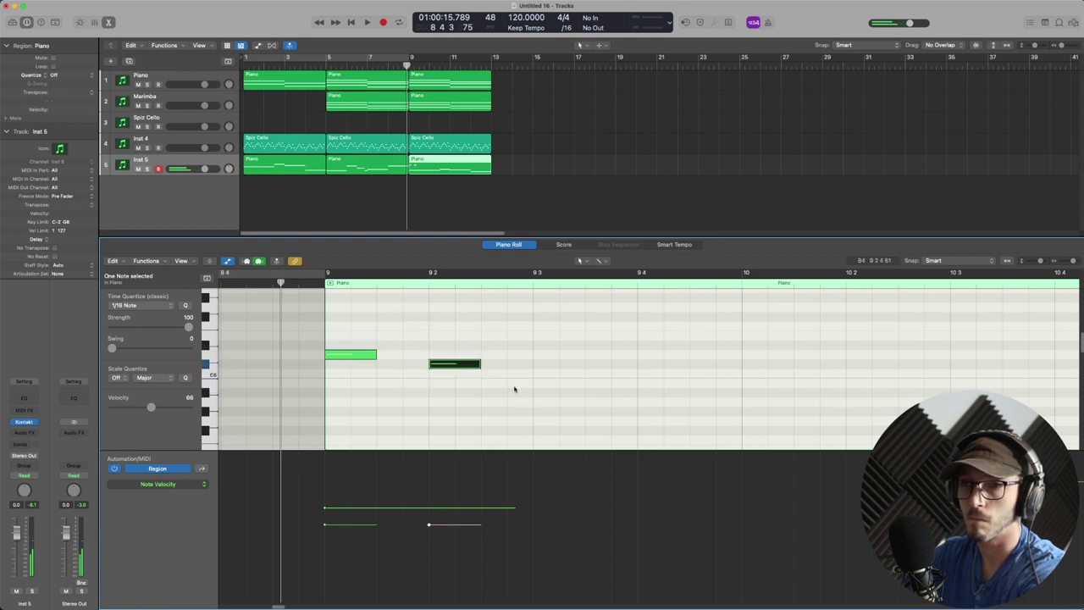
- Add a short A4 note on beat 3 of bar 9 and play the new phrase
key(alt+Down)
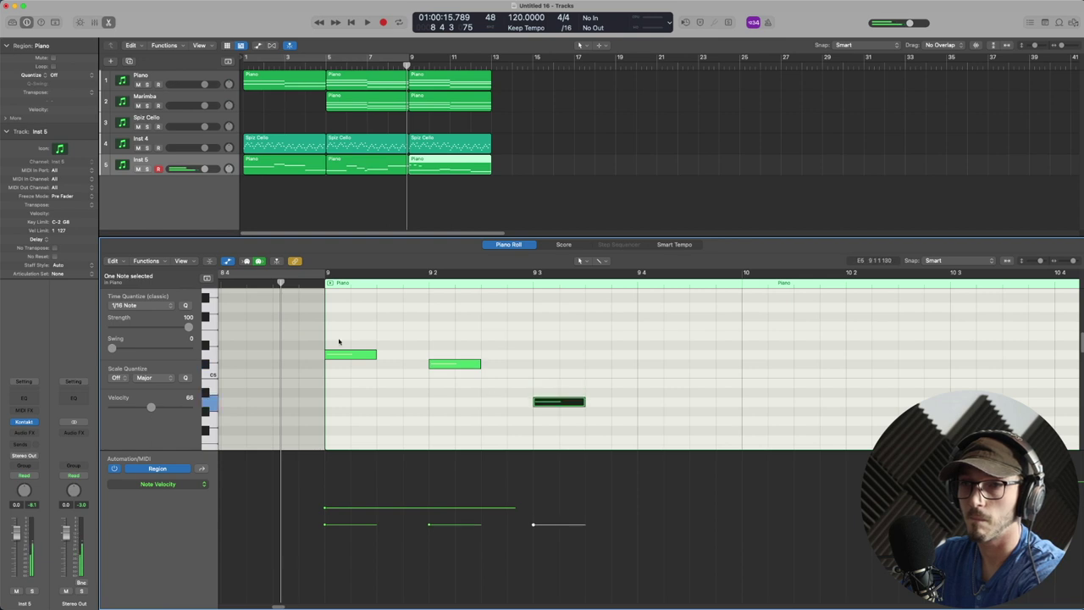
key(space)
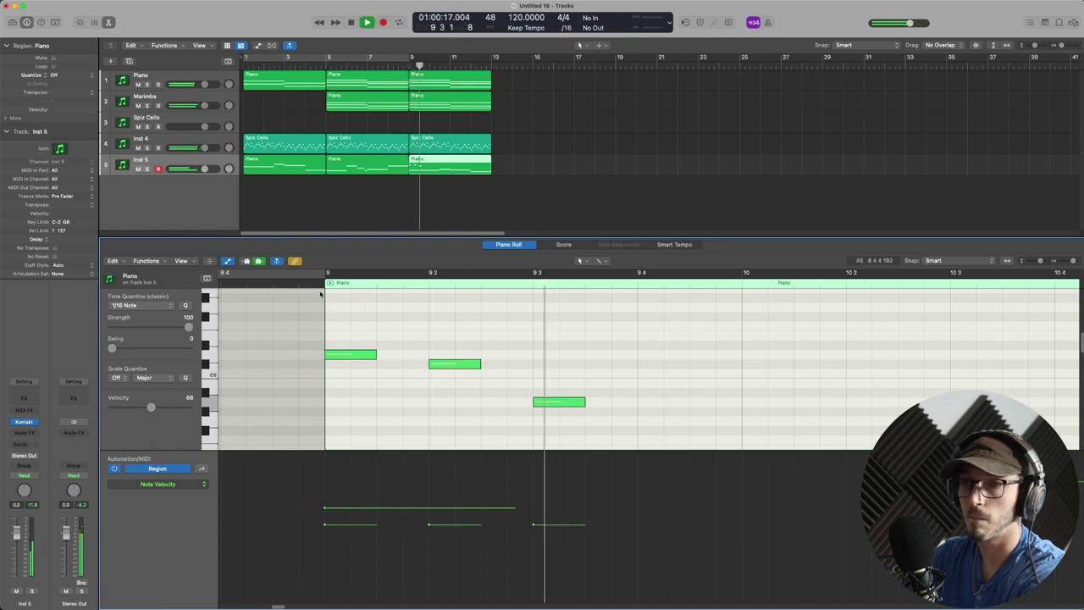
key(super+Left)
key(super+Left)
key(super+Left)
- Add a short note at the start of bar 10, lower it to F#4 and play the phrase from bar 9
drag(830, 363, 818, 433)
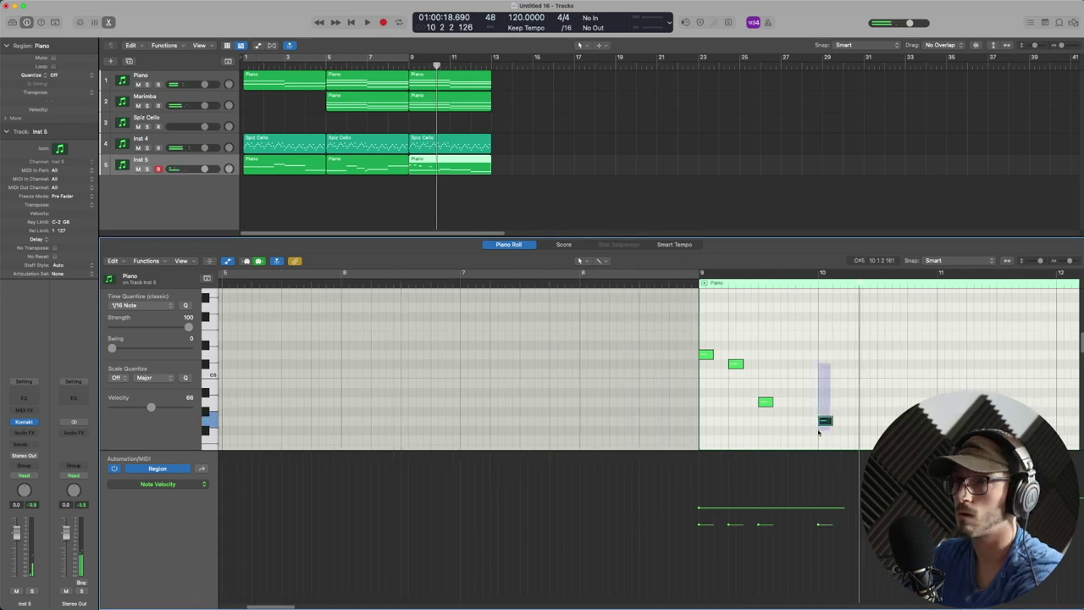
key(alt+Down)
click(676, 289)
key(space)
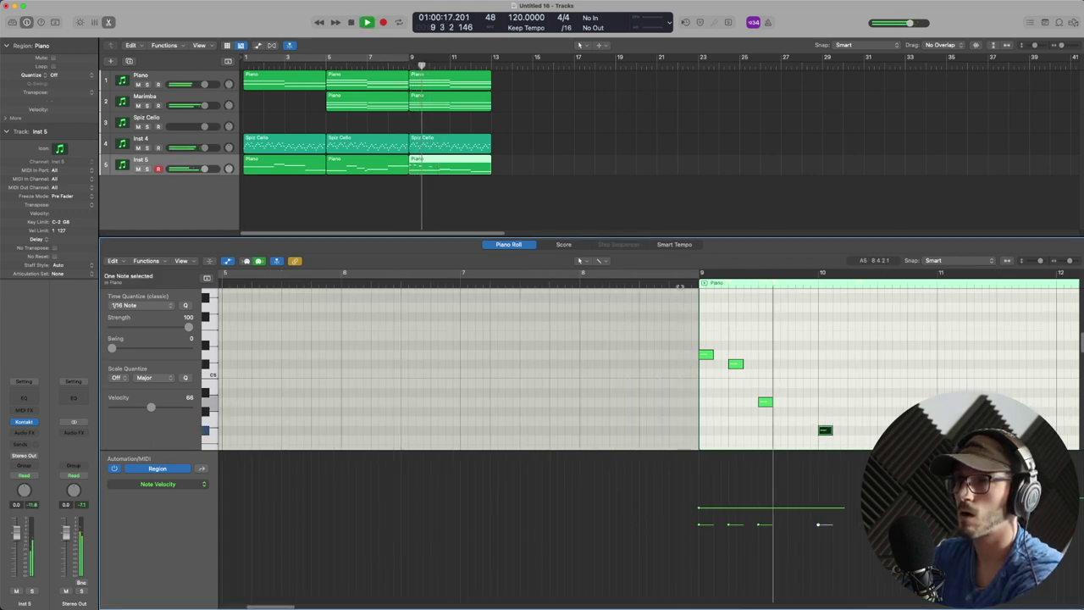
- Add short melody notes A4 on beat 3 of bar 10 and E4 at the start of bar 11, auditioning them
scroll(883, 380, down, 3)
key(space)
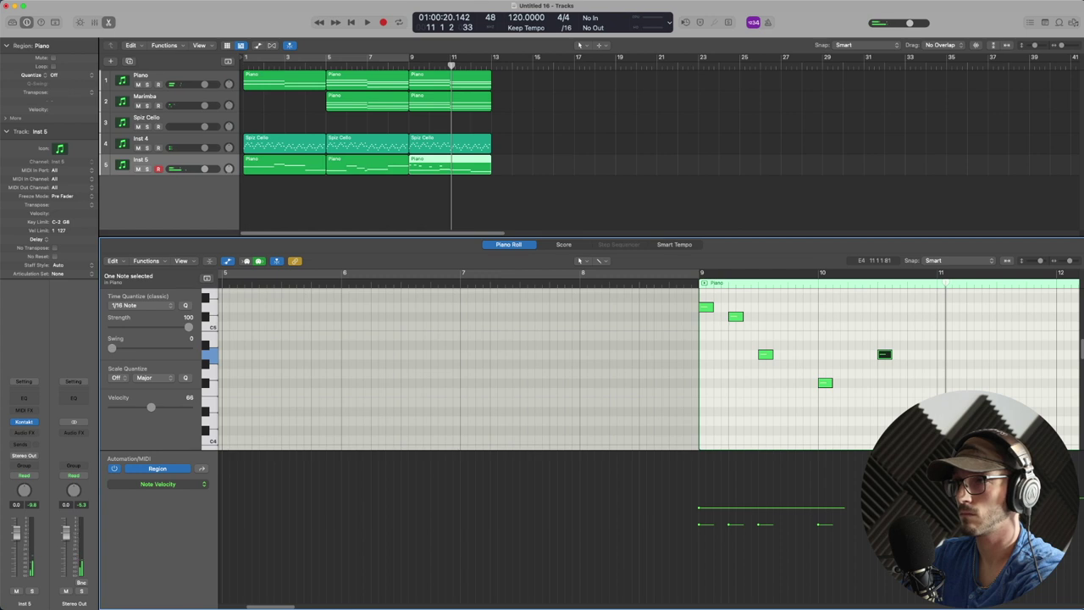
key(space)
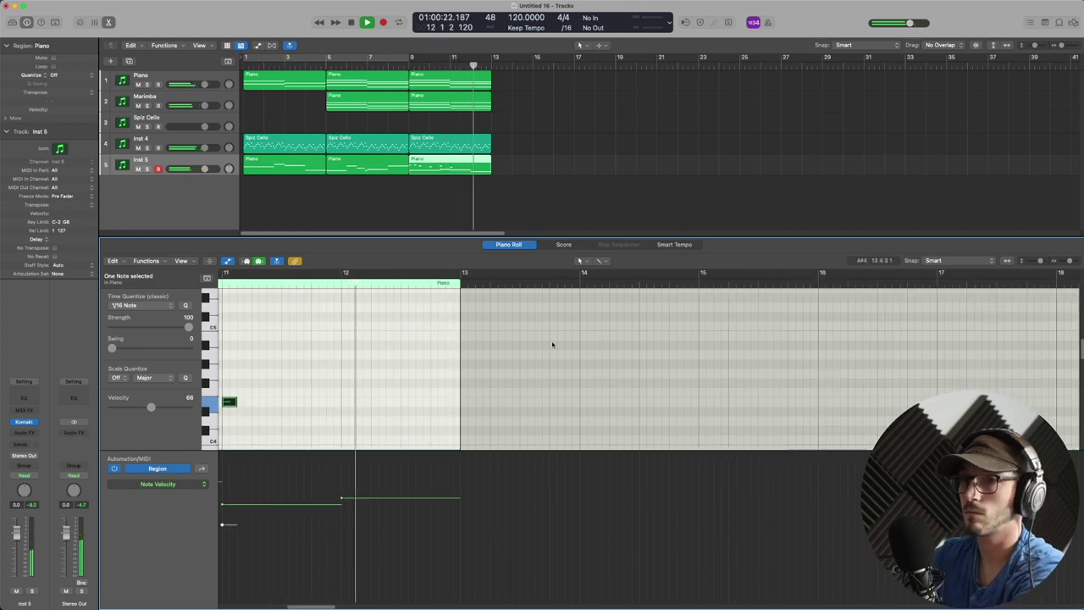
- Place a longer F#4 note from bar 11 beat 4 to bar 12 beat 3 and play the melody ending
key(space)
key(space)
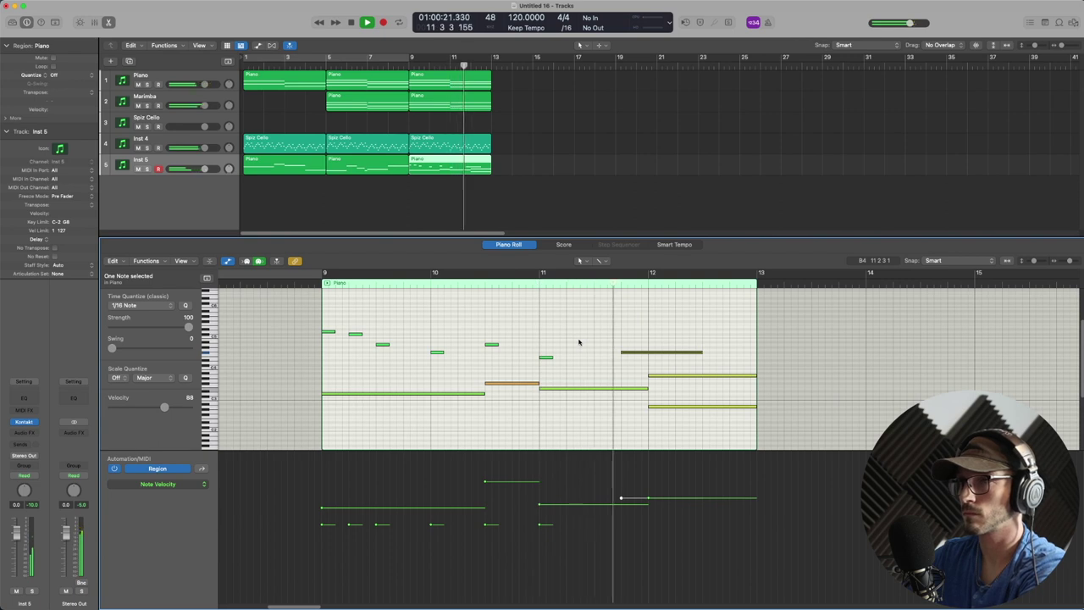
key(space)
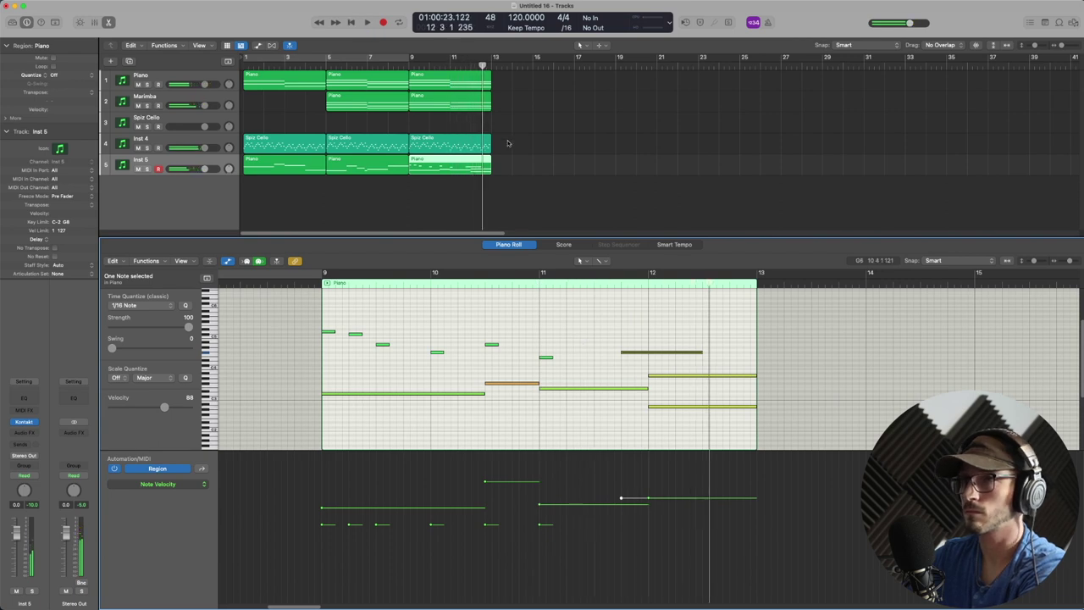
- Play the full arrangement from bar 1 to the end of the third section
key(Return)
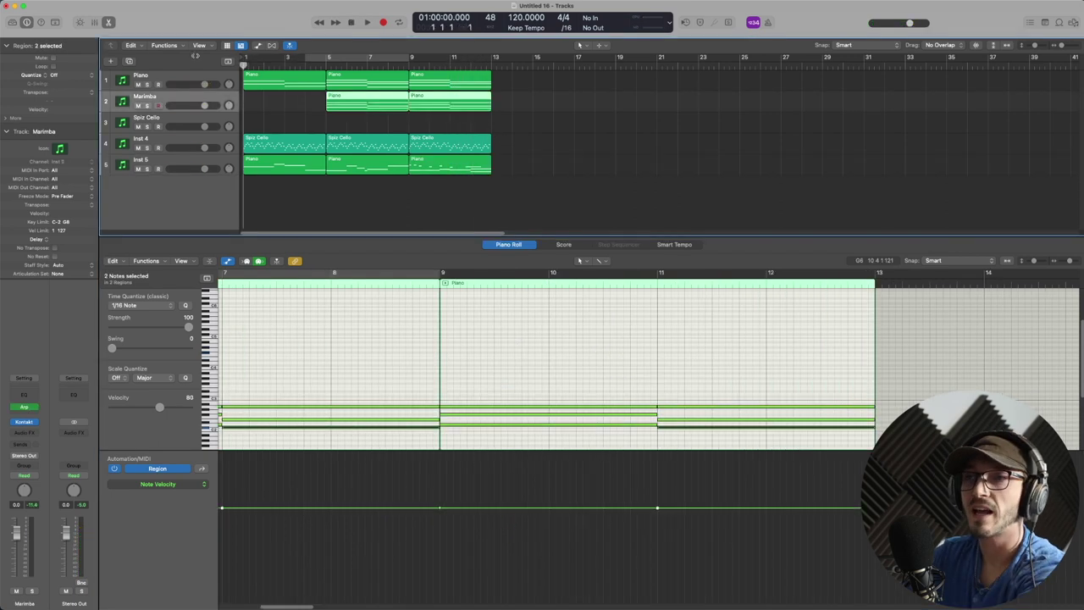
key(space)
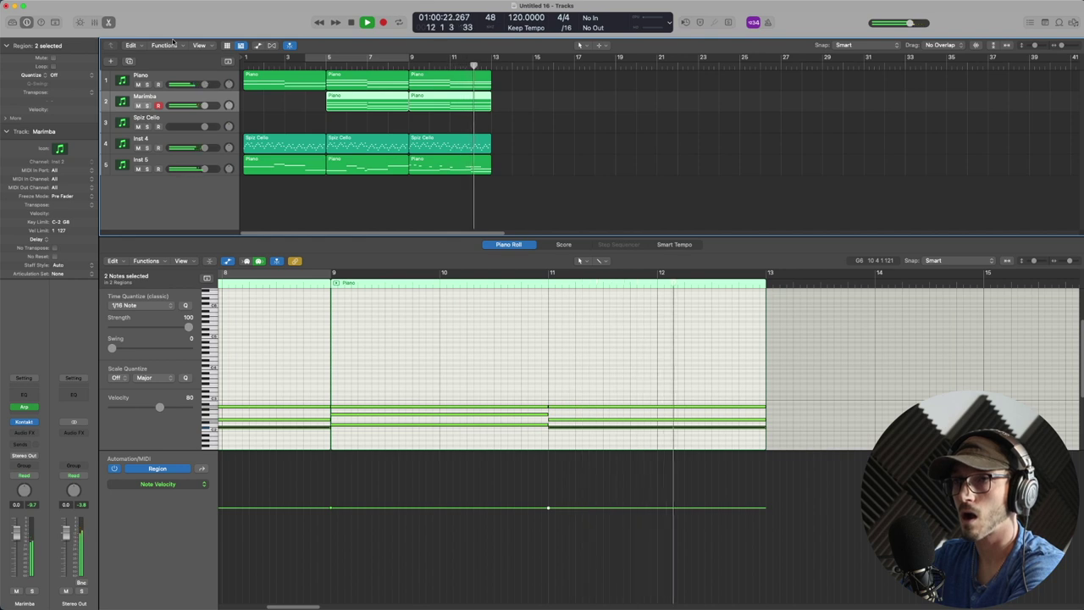
key(space)
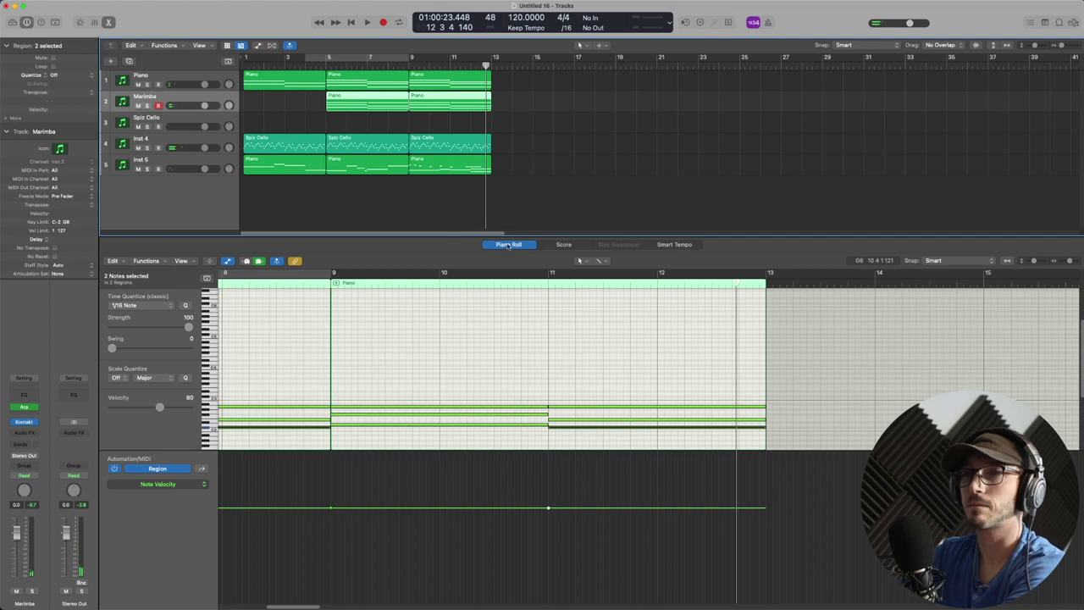
- Copy the bar 1 Piano region to the Spiz Cello track and shorten all its chord notes to half a beat
click(208, 118)
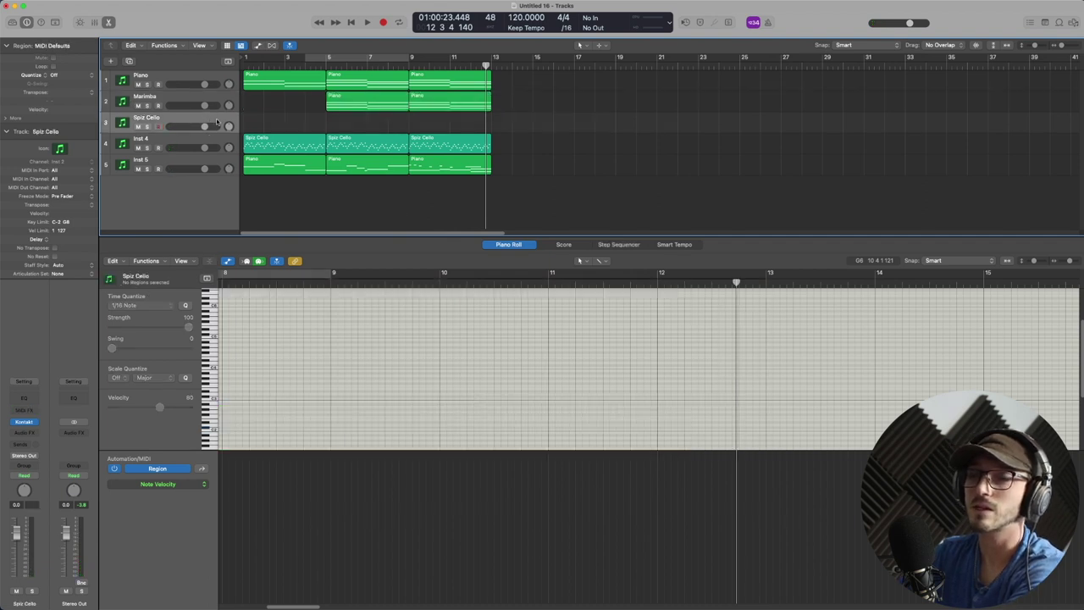
drag(282, 88, 281, 124)
scroll(387, 365, down, 3)
drag(542, 331, 407, 394)
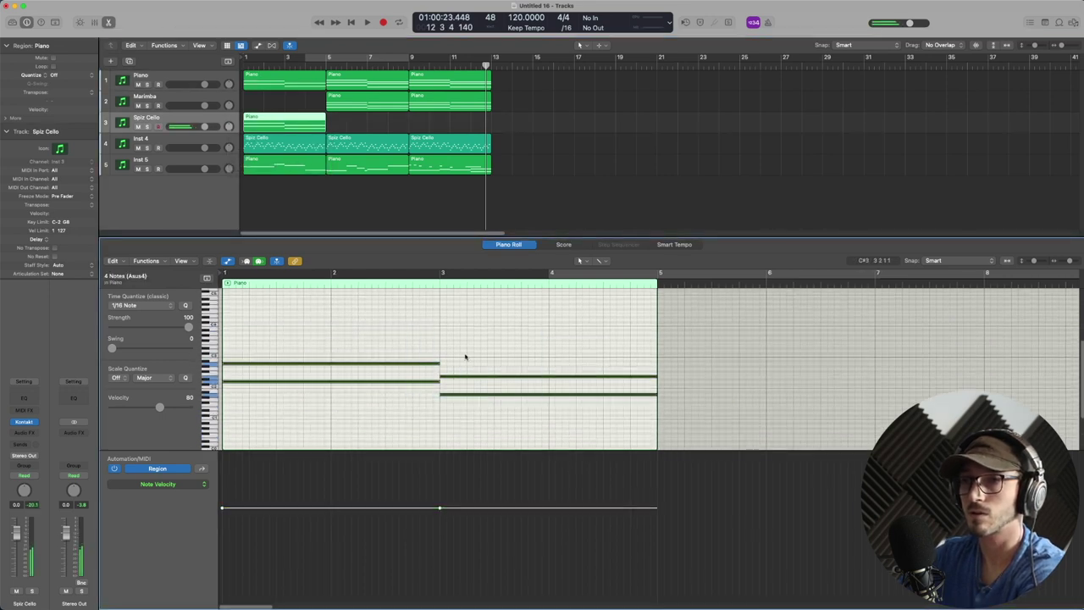
drag(439, 362, 232, 364)
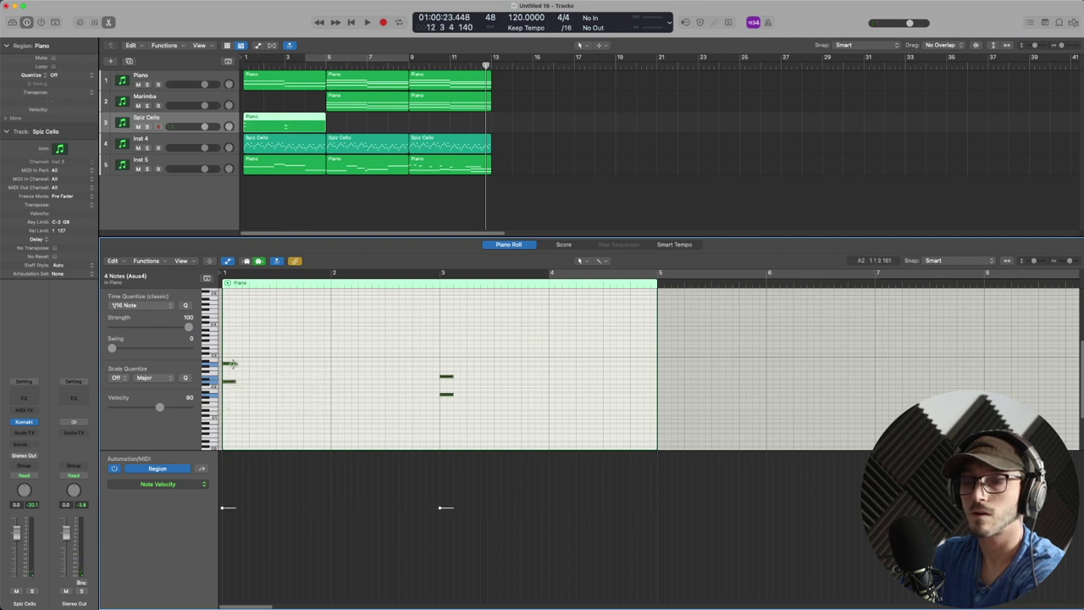
- Play the shortened chords on the Spiz Cello track from bar 1 and select the three notes of the first chord
scroll(234, 365, up, 5)
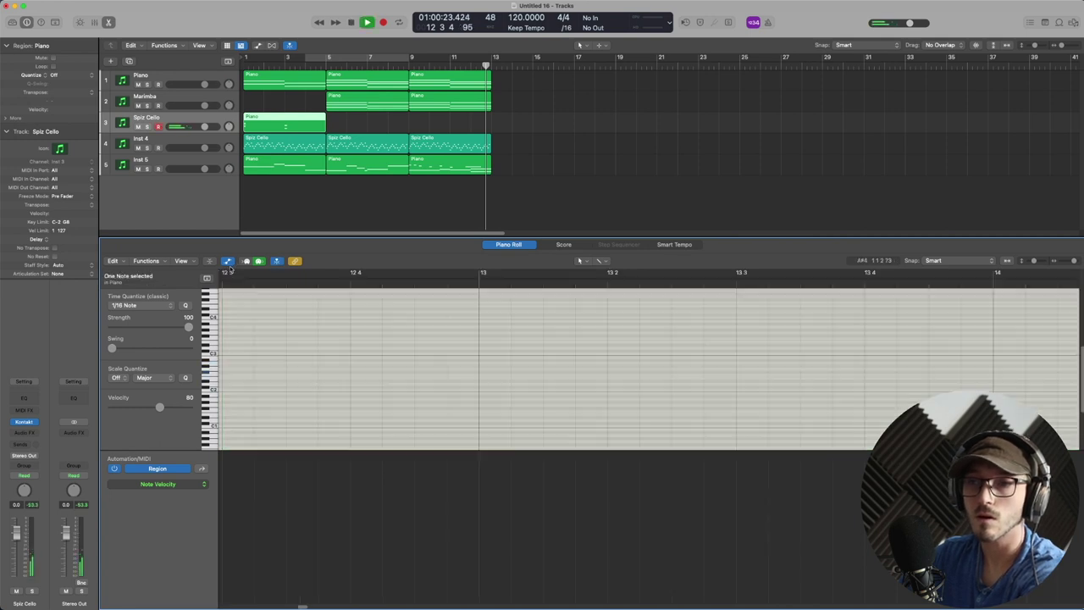
click(349, 23)
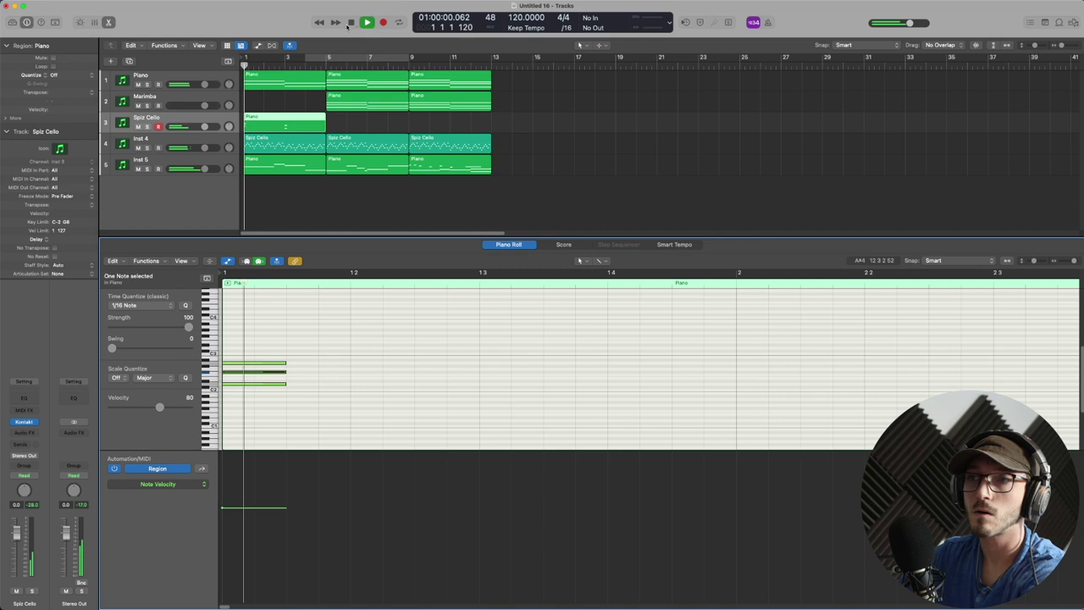
ctrl+alt+click(245, 378)
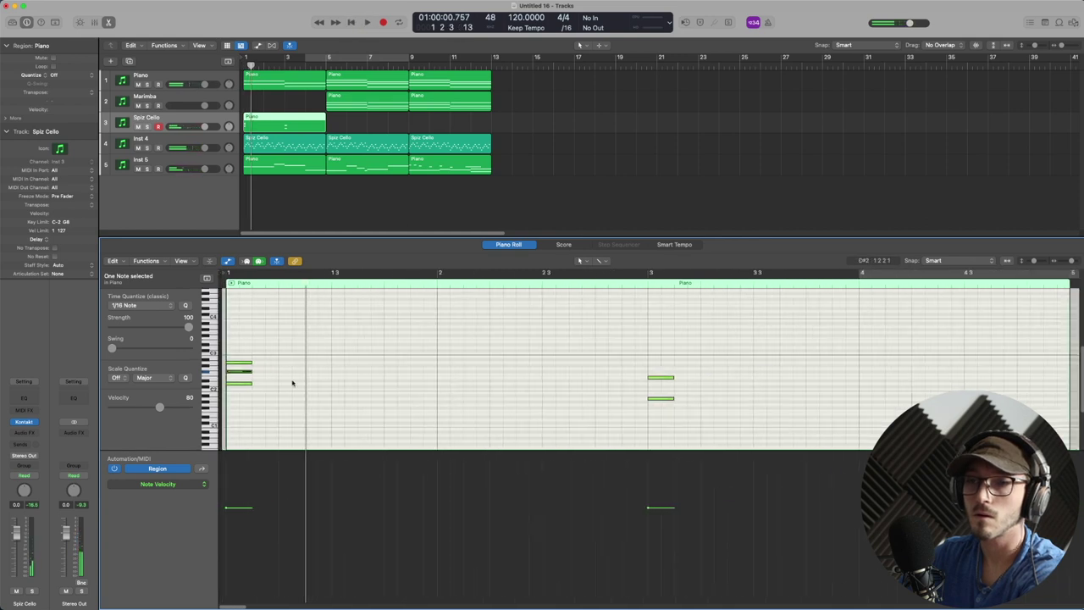
drag(292, 344, 232, 413)
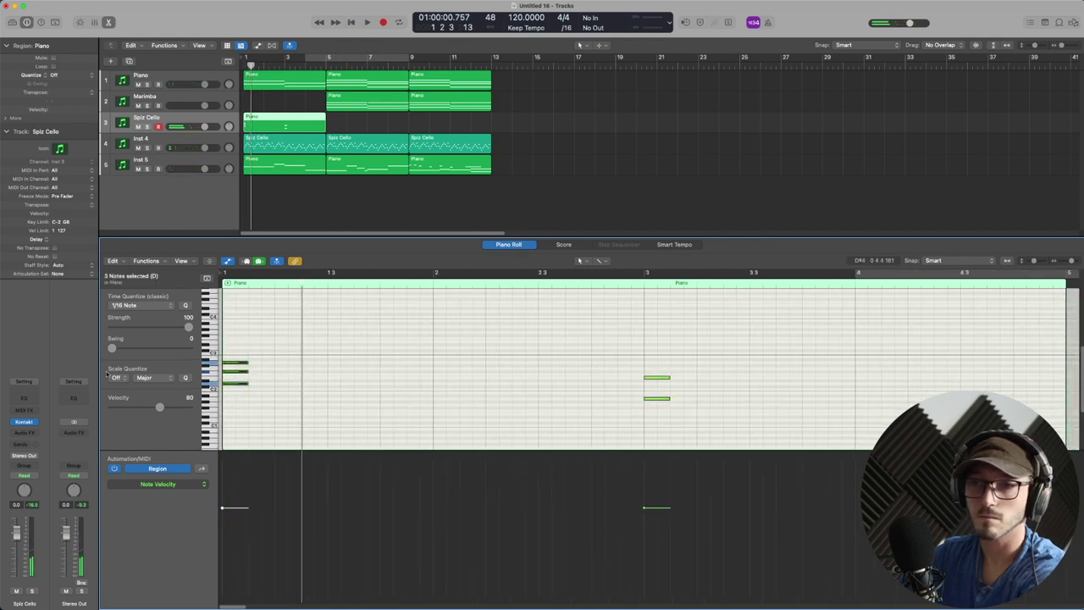
- Load Cello - Short Pizzicato from the Spitfire Solo Strings library into the Spiz Cello track's Kontakt
click(28, 421)
scroll(771, 303, down, 4)
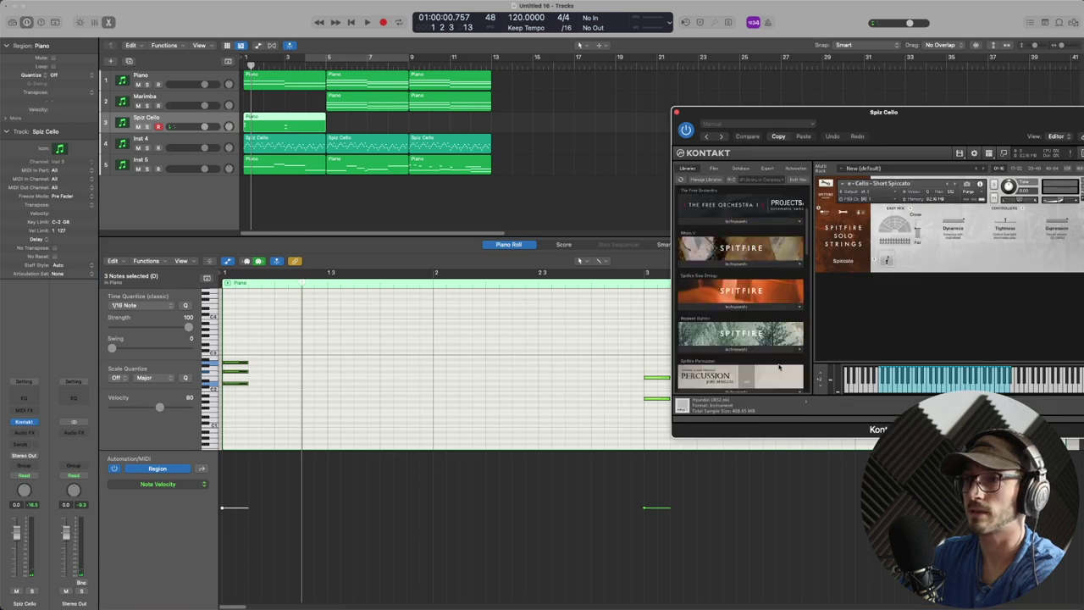
click(766, 293)
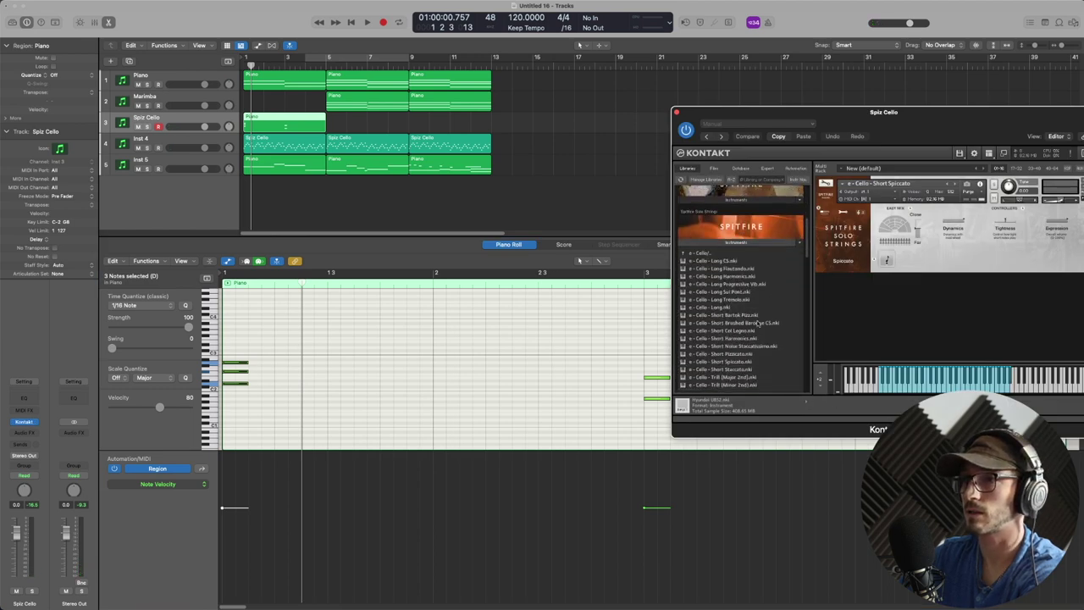
- Voice the pizzicato chord as D2, A2 and F#3 on beats 1 and 3, and loop bars 1 to 4 for playback
drag(312, 334, 341, 387)
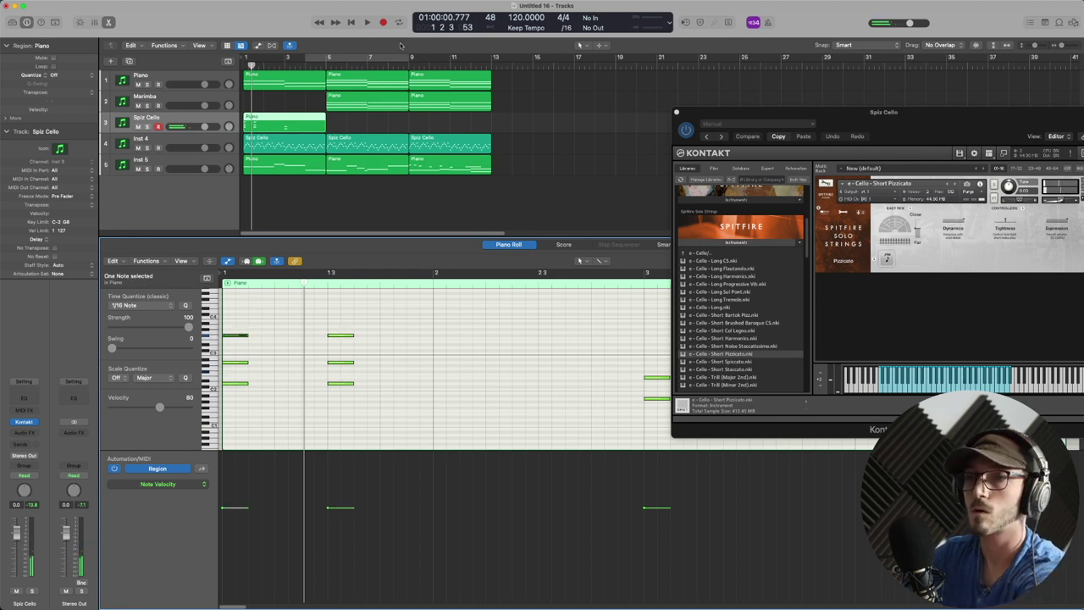
drag(306, 56, 216, 62)
key(space)
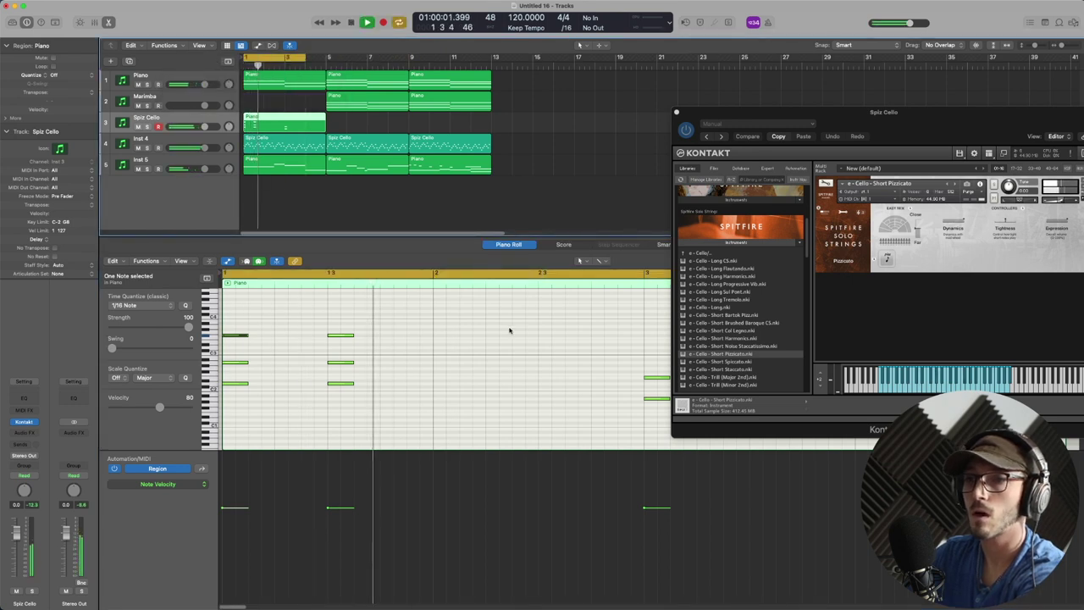
key(space)
- Copy the chord to beat 2 of bar 1, set its A2 velocity to 71 and F#3 velocity to 92, and play it
drag(288, 309, 289, 376)
click(289, 379)
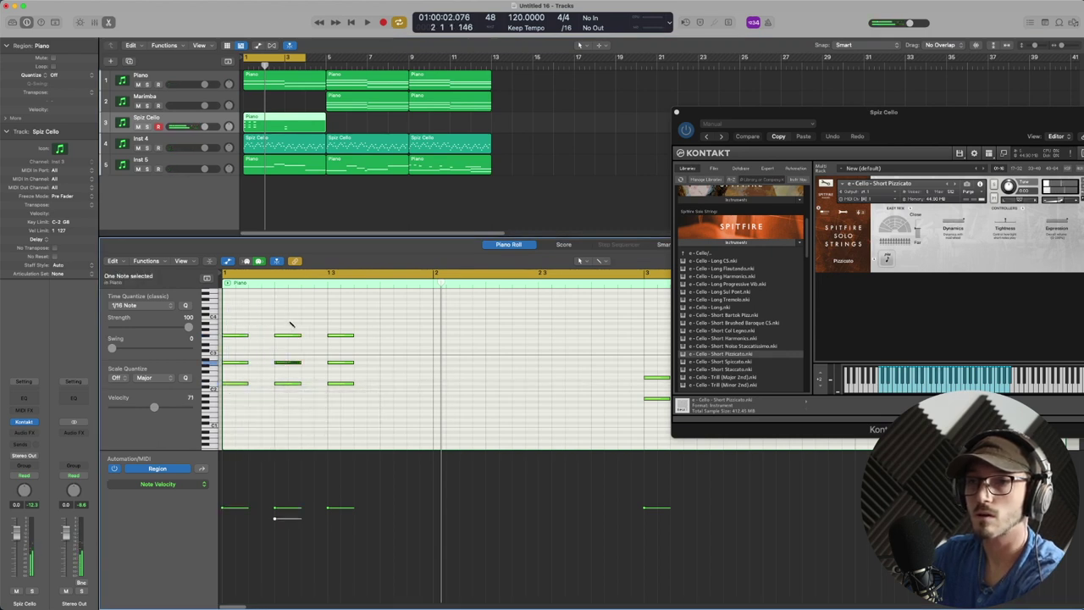
drag(292, 337, 291, 325)
key(space)
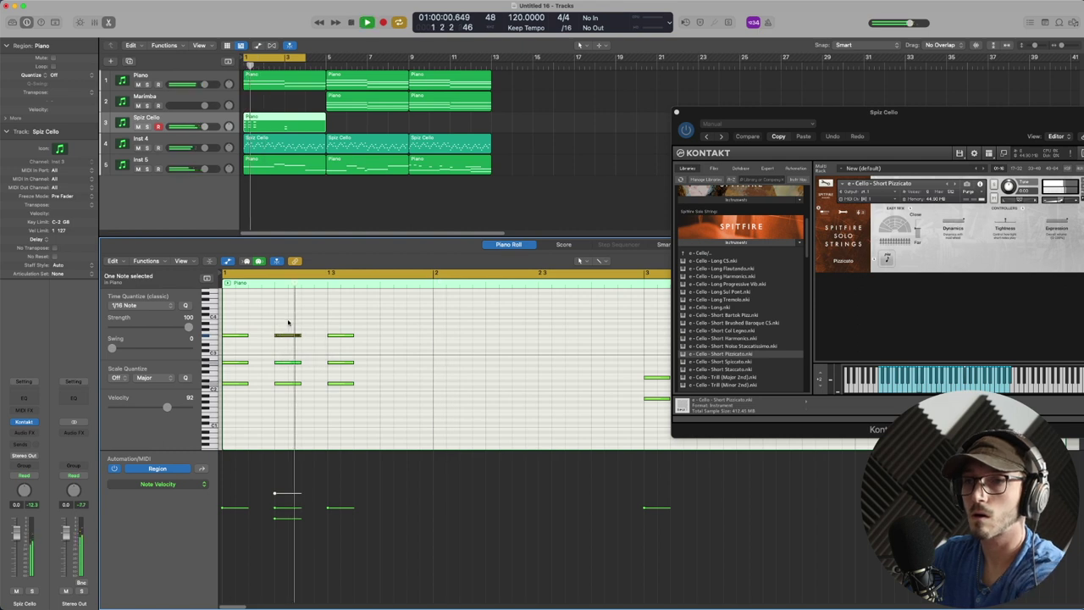
key(space)
- Move the beat 2 chord half a beat earlier and copy the bar 1 chord pattern to bar 2, checking by playback
drag(339, 293, 398, 387)
key(space)
key(space)
drag(293, 317, 273, 386)
key(space)
drag(357, 317, 347, 387)
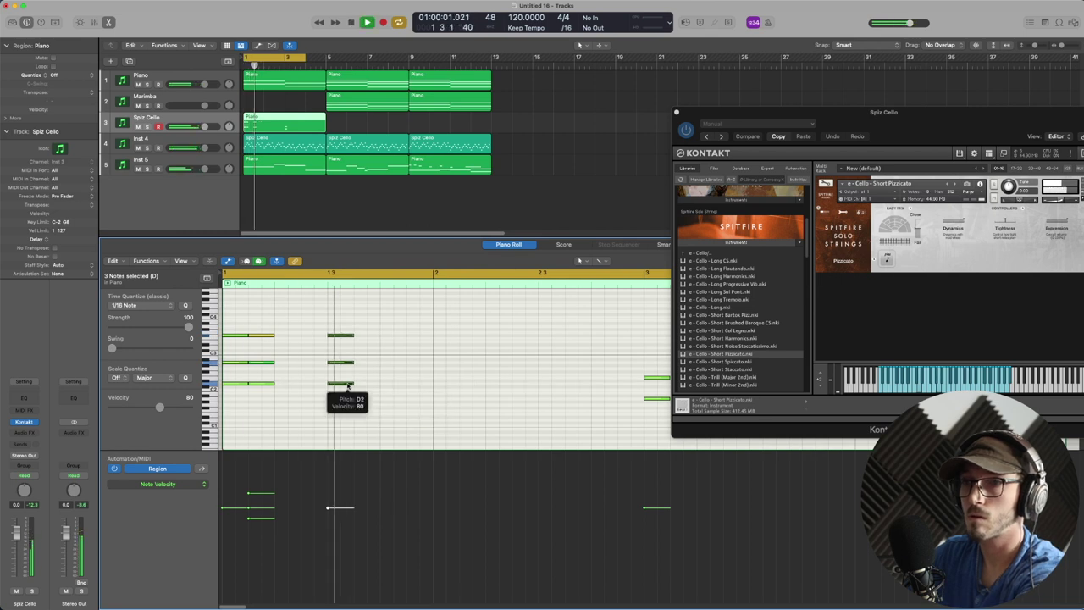
drag(437, 321, 447, 387)
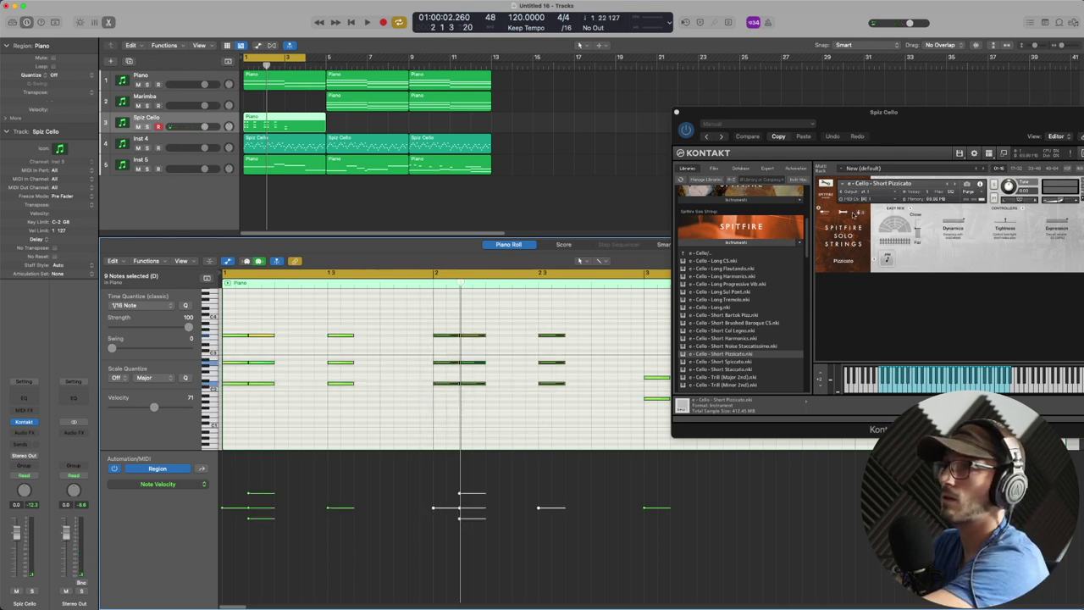
- Show the Short Pizzicato instrument's detailed controls, make the Kontakt window compact and clear of the note editor, and play the loop
click(846, 214)
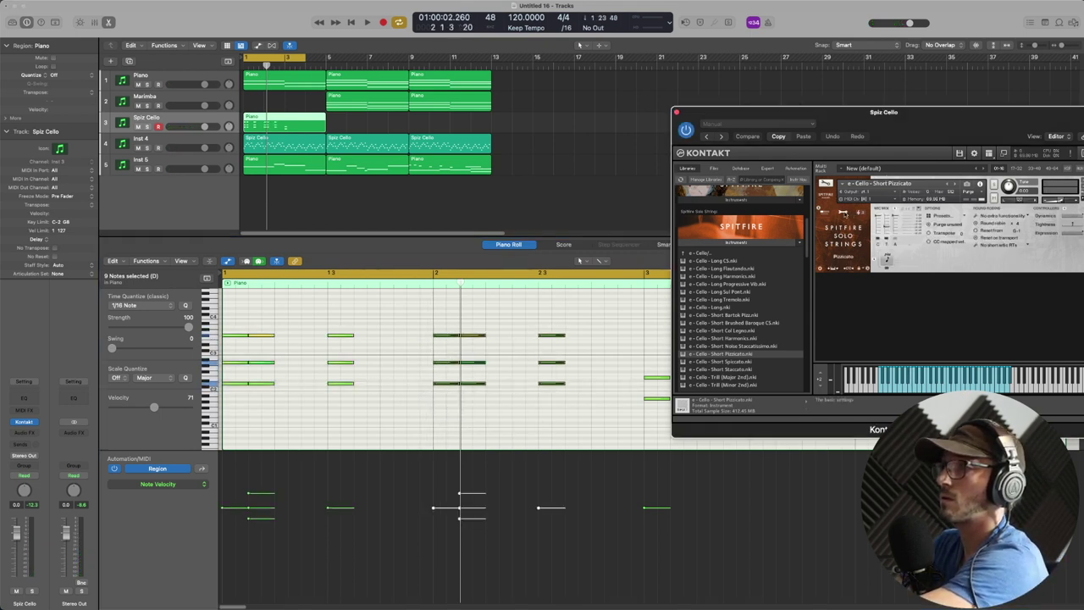
drag(866, 111, 938, 60)
click(941, 149)
key(space)
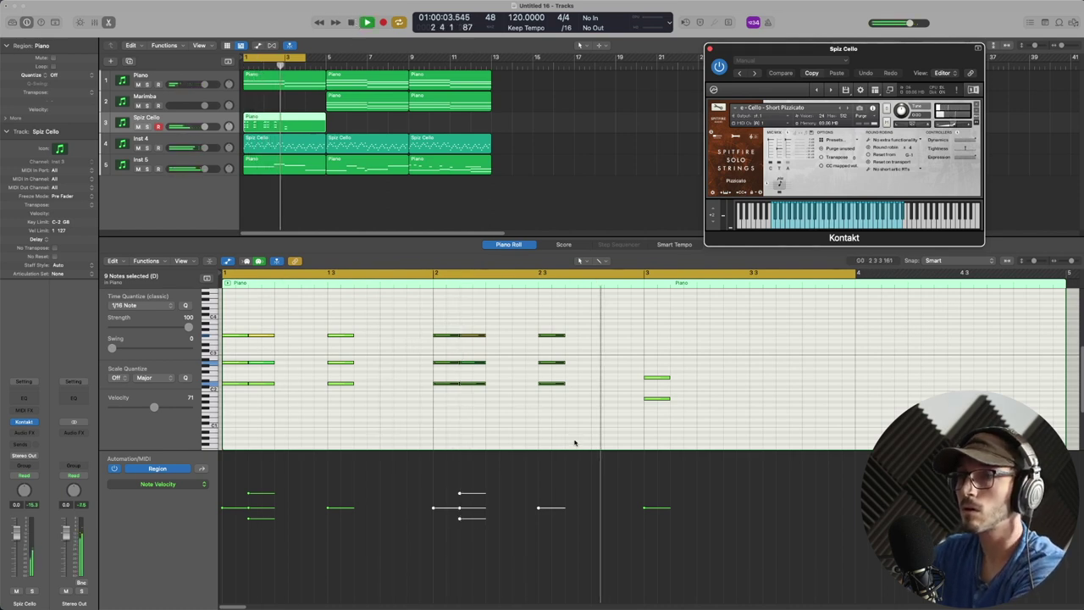
key(space)
- Delete the leftover chord at bar 3 and raise the velocity of the chords in bars 1 and 2 together, to 78
drag(687, 340, 659, 403)
drag(605, 305, 222, 420)
drag(154, 407, 160, 407)
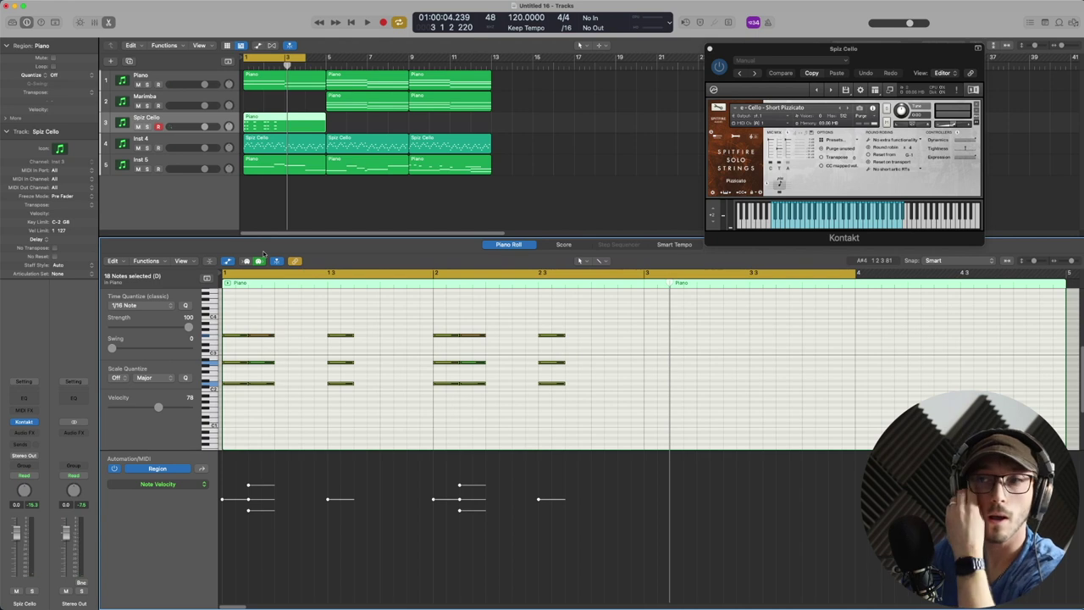
- Add a new instrument track below Inst 5
key(alt+super+s)
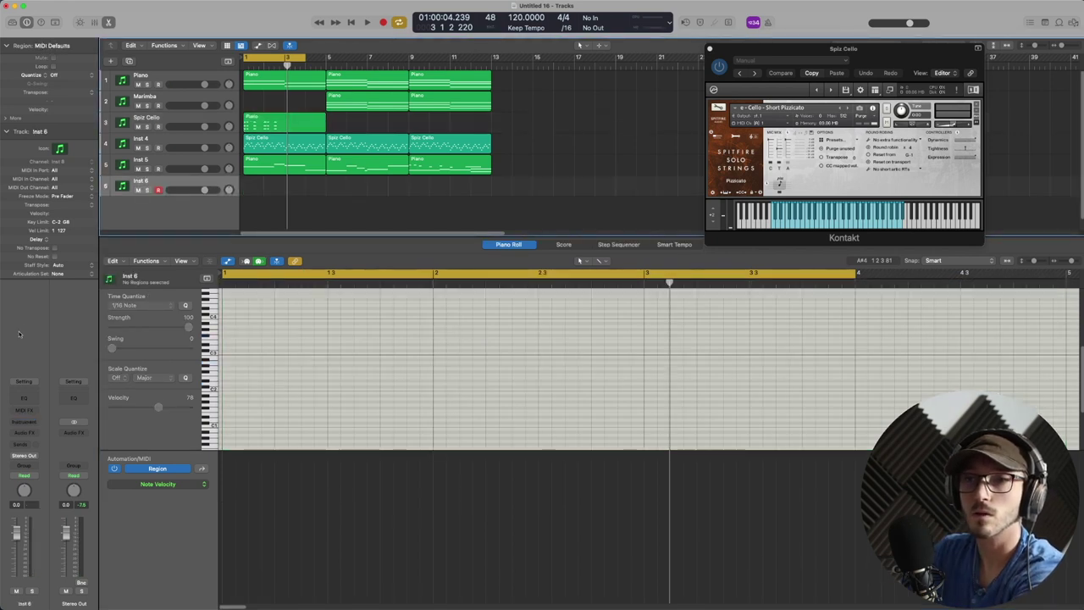
- Load a stereo Kontakt instrument on the Inst 6 track and fill it with the Scarbee Mark I - Stretch Tuned patch
click(30, 419)
mouse_move(56, 447)
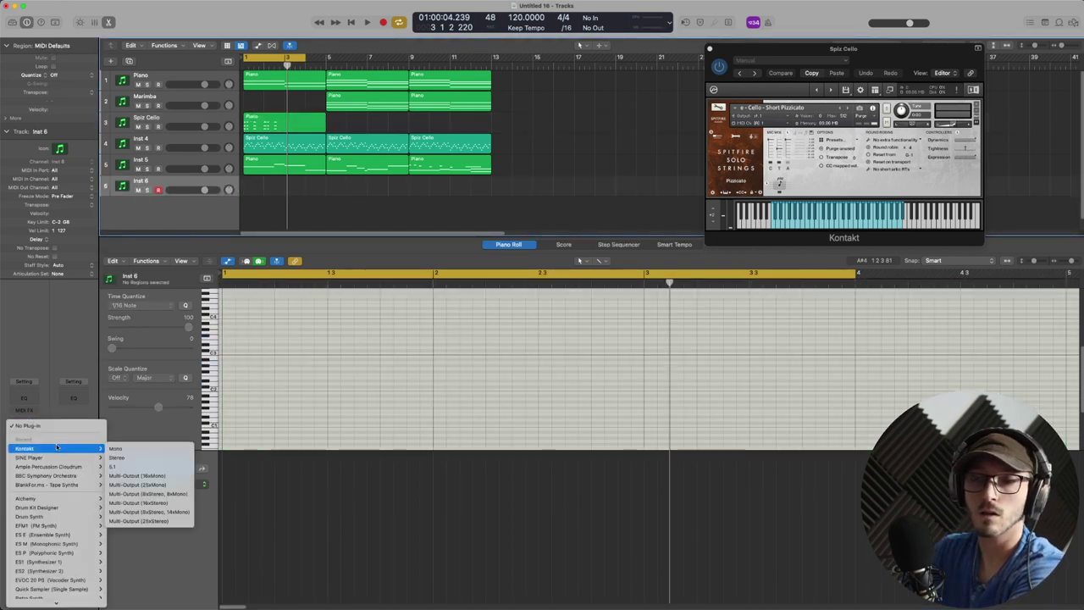
click(118, 457)
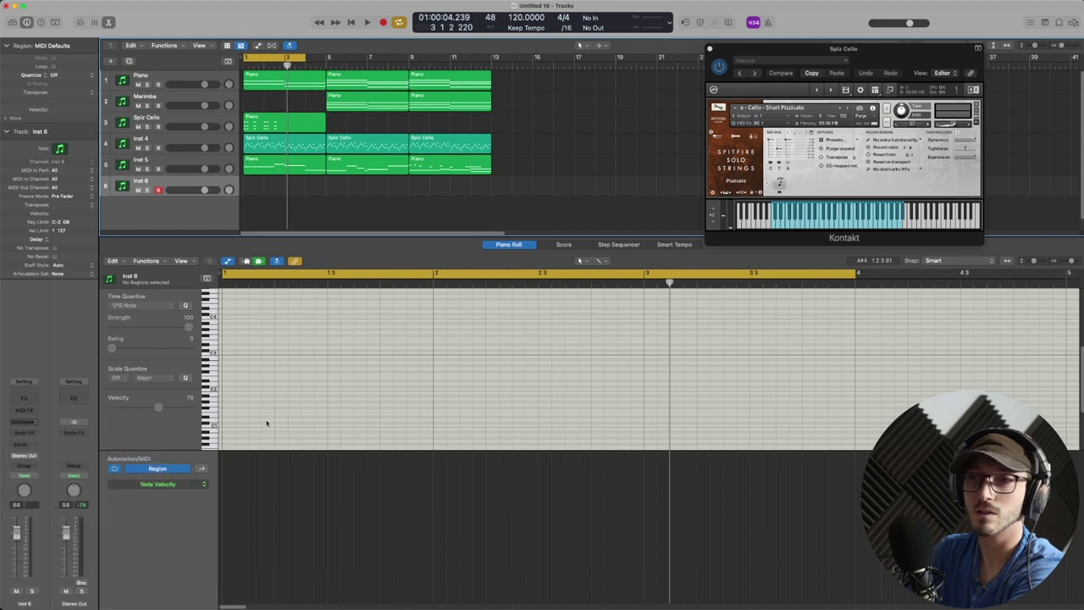
scroll(712, 347, down, 3)
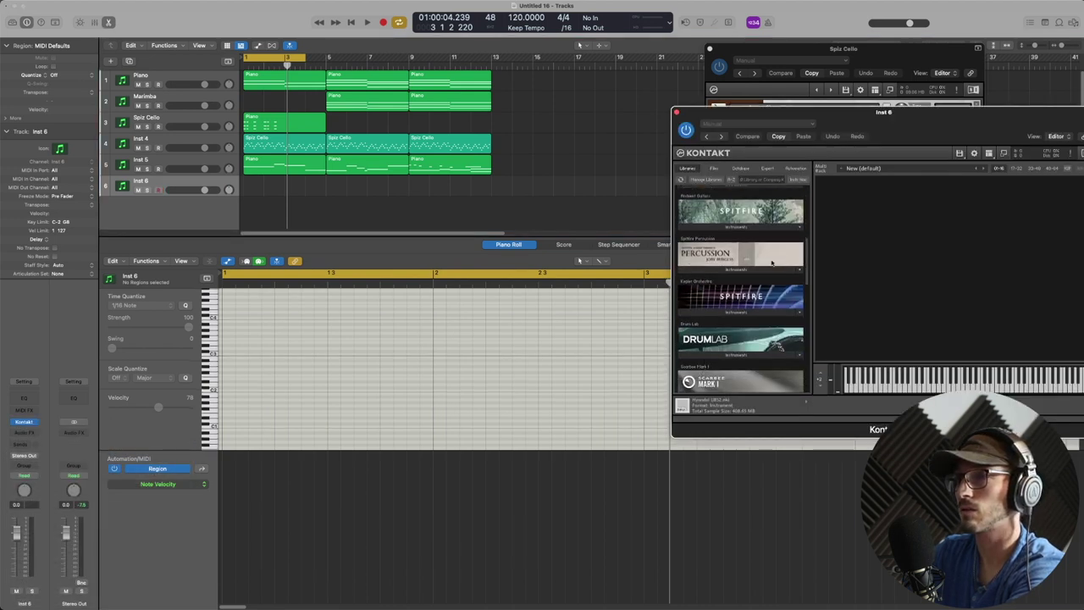
scroll(758, 313, down, 2)
click(739, 388)
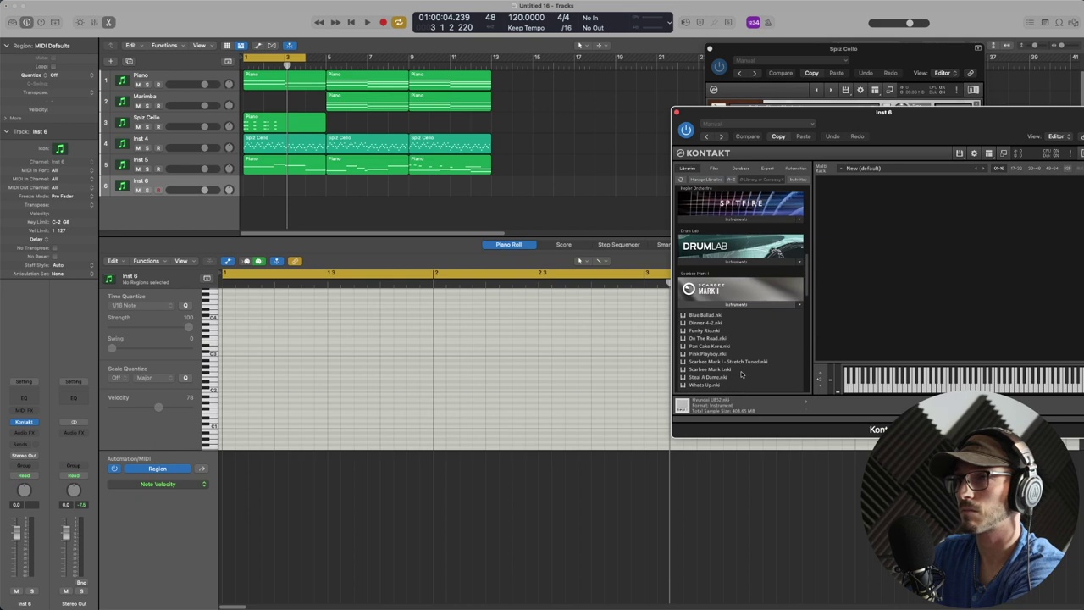
drag(731, 363, 858, 308)
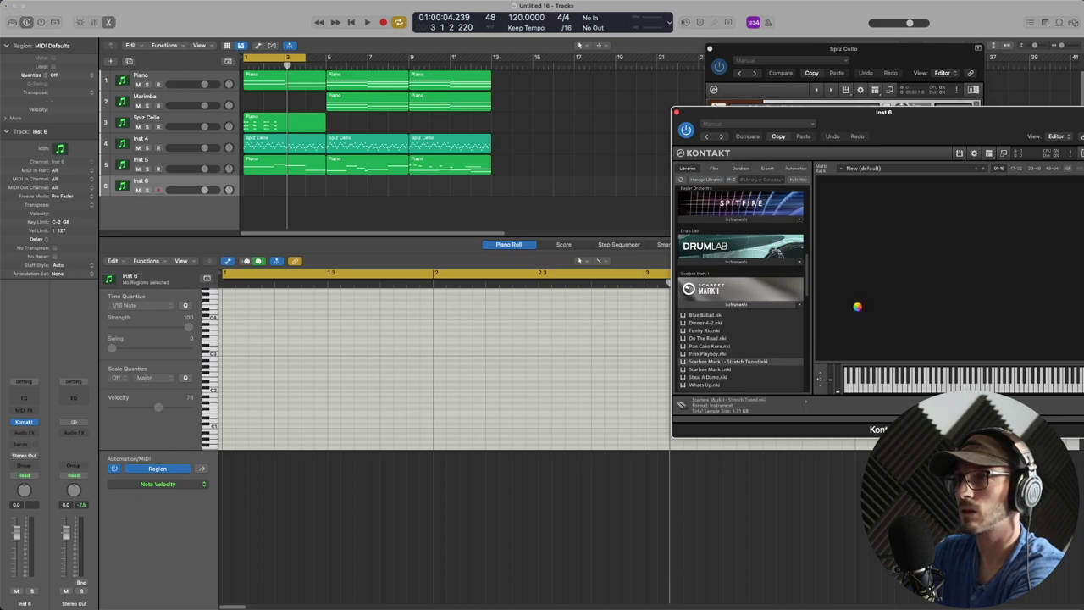
- Copy the three Piano regions to the Inst 6 track at the same bars and return the playhead to the start
drag(542, 88, 289, 73)
drag(293, 78, 303, 182)
key(Return)
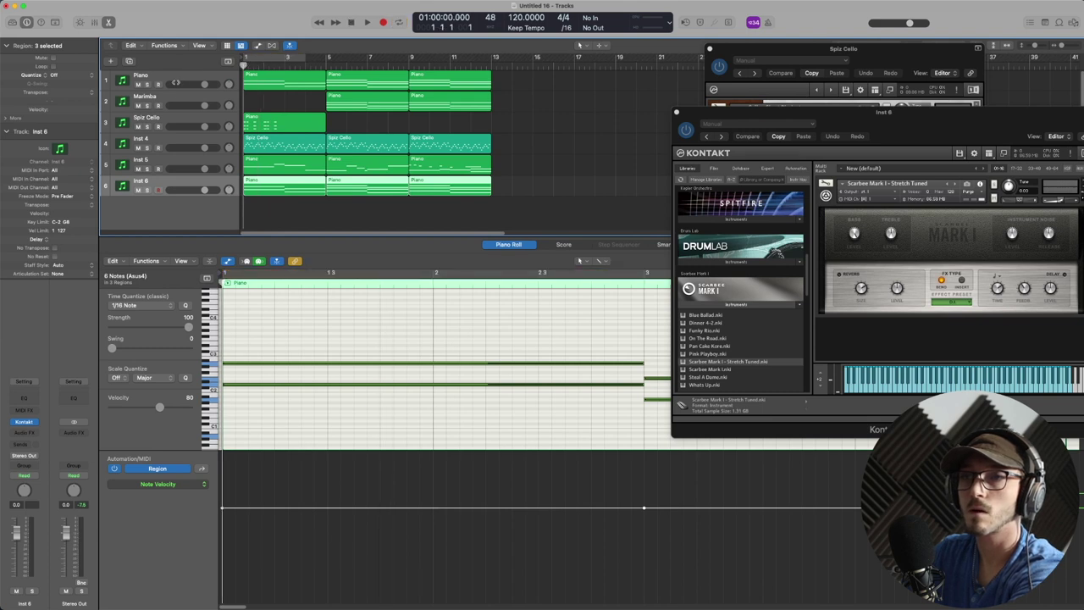
- Solo Inst 6, listen to its opening bars and close its Kontakt window
click(147, 189)
key(space)
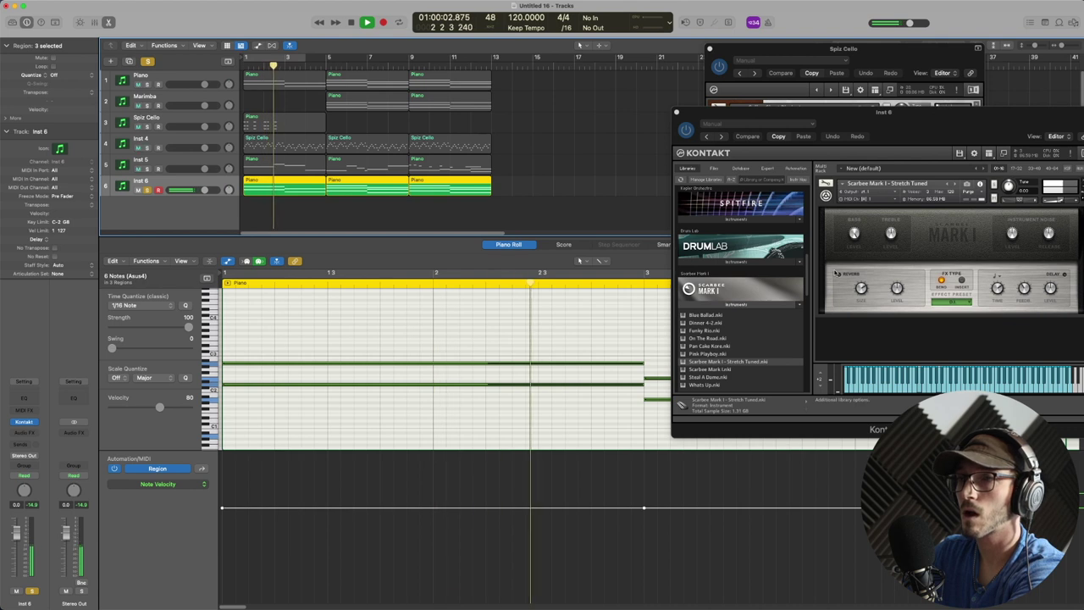
click(676, 112)
key(space)
- Add a sustained note above the opening Inst 6 chord, spanning bars 1 and 2, and play it in the loop
click(236, 340)
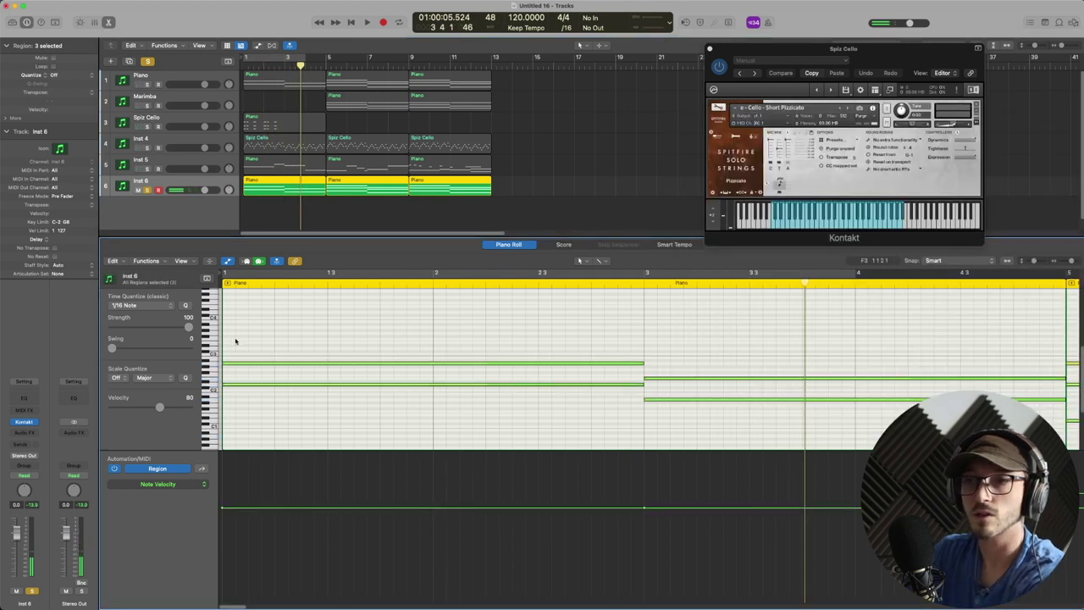
click(226, 341)
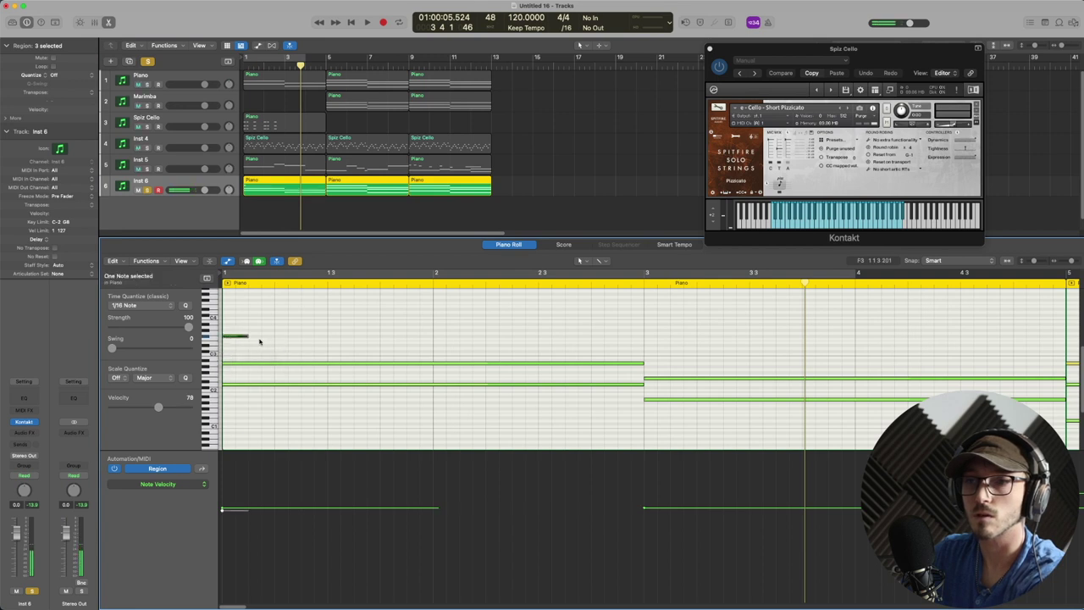
drag(246, 336, 643, 337)
key(c)
key(space)
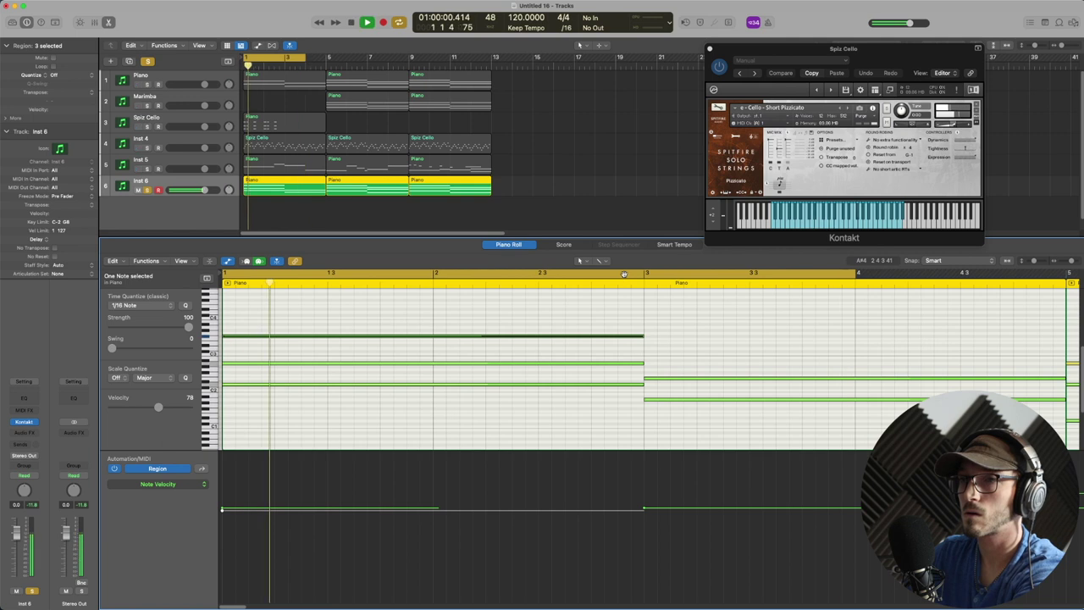
- Add a sustained upper note across bars 3 and 4 of Inst 6, transpose it down, and audition it soloed and with all tracks
key(space)
click(682, 348)
drag(690, 356, 694, 421)
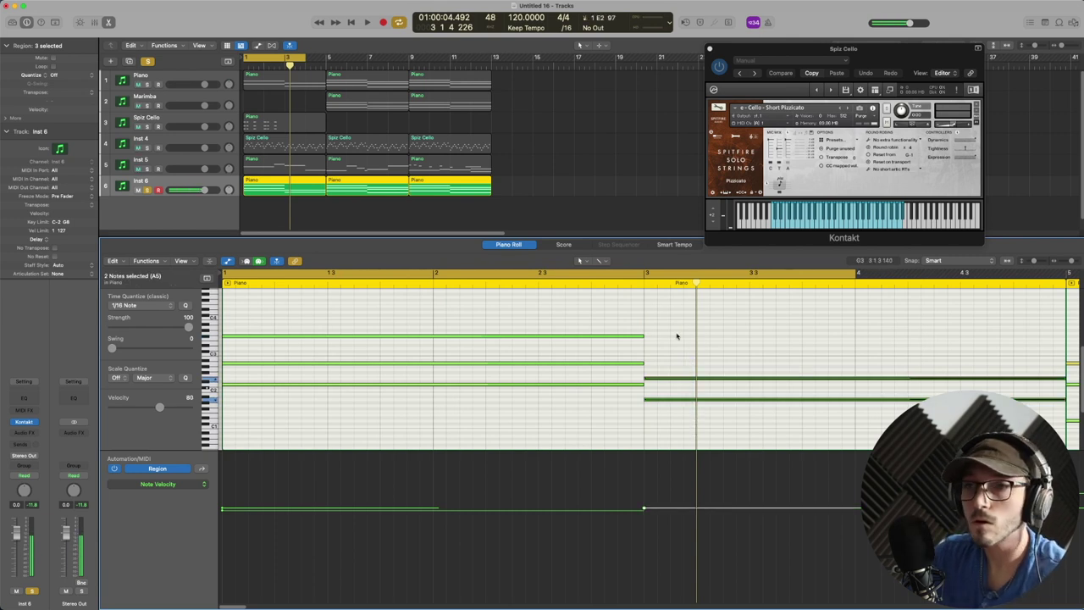
click(646, 346)
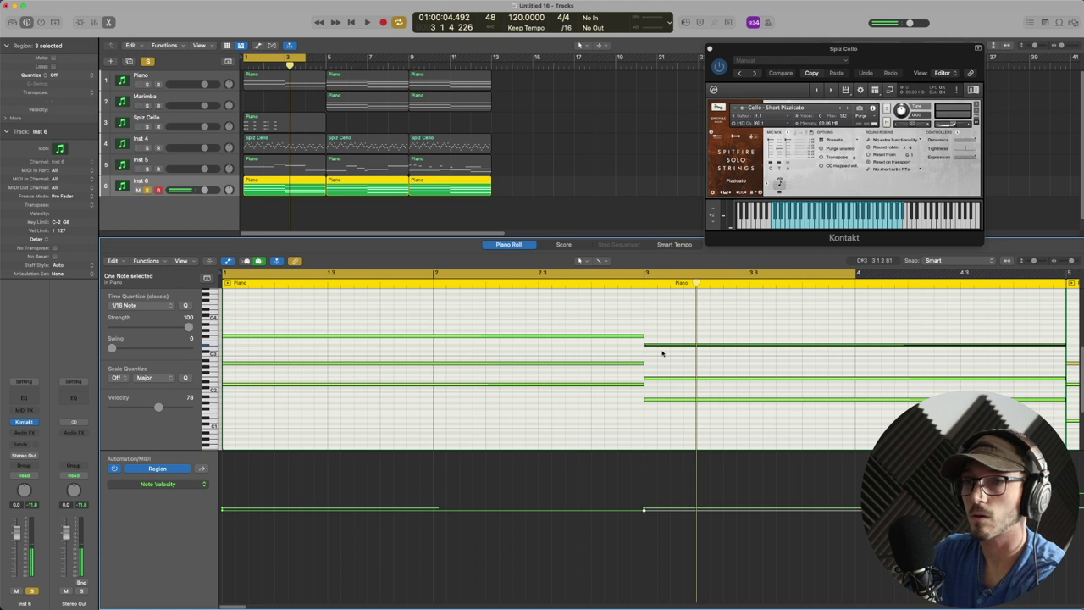
key(alt+Down)
key(space)
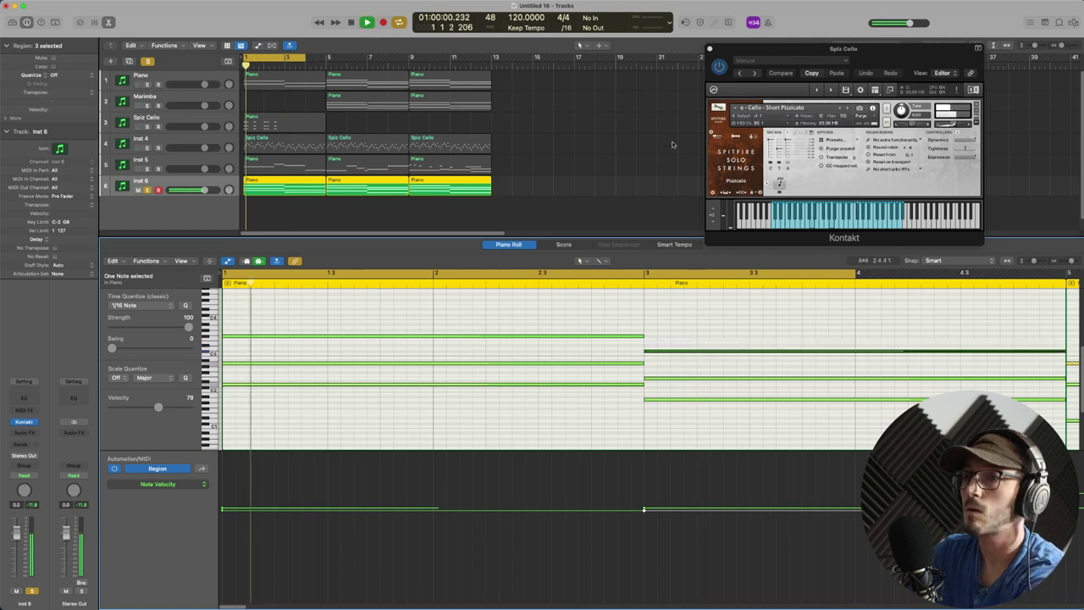
key(s)
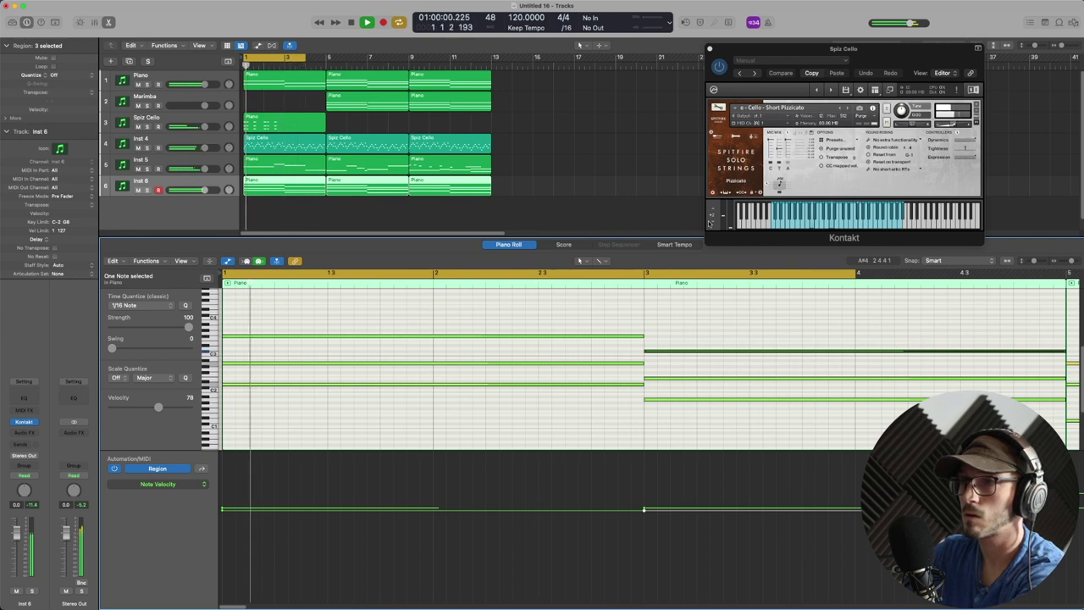
- Turn off looping, shorten the upper bar 3 note to one bar and add a lower one-bar note in bar 4
key(space)
click(845, 277)
scroll(830, 296, right, 3)
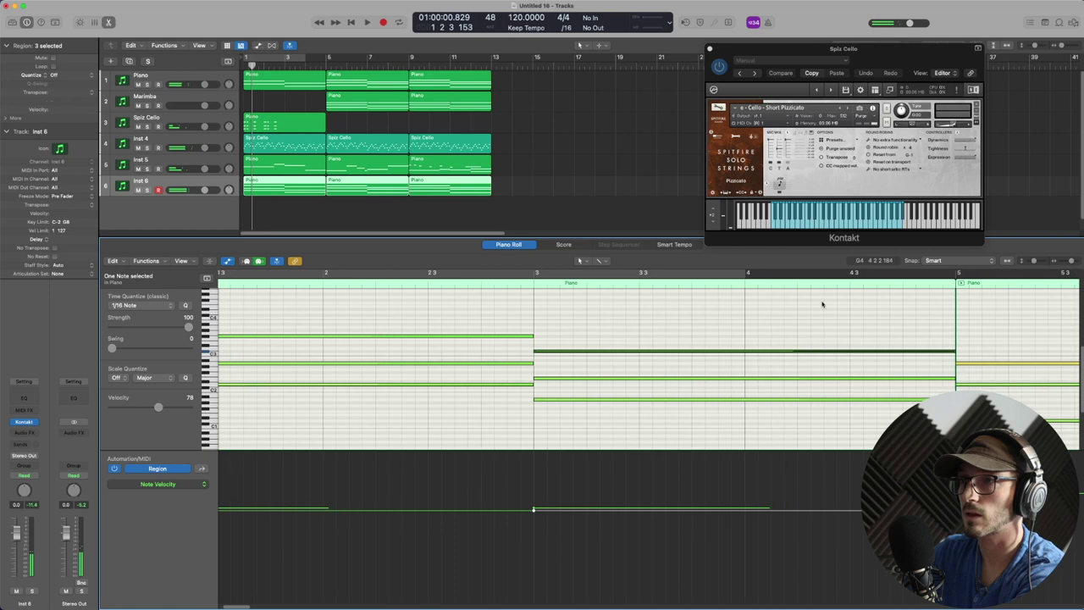
click(967, 356)
drag(954, 352, 745, 355)
click(744, 362)
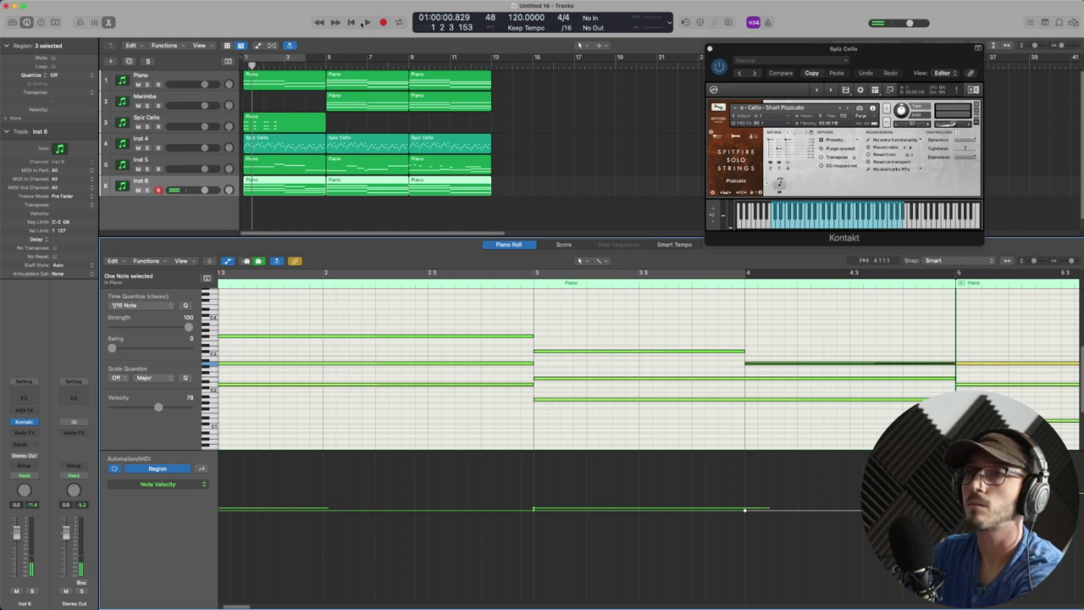
- Play the whole arrangement from the start to check the new electric piano part
click(354, 22)
key(space)
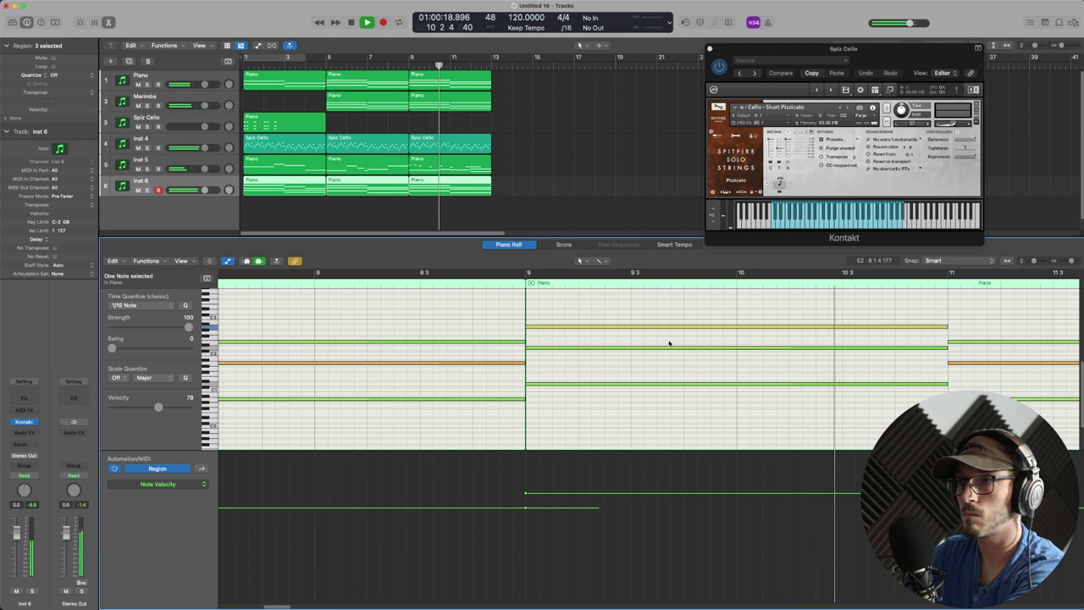
key(space)
- Replace the Inst 6 region at bar 9 with a copy of the region from bar 1
click(605, 183)
click(464, 192)
key(Delete)
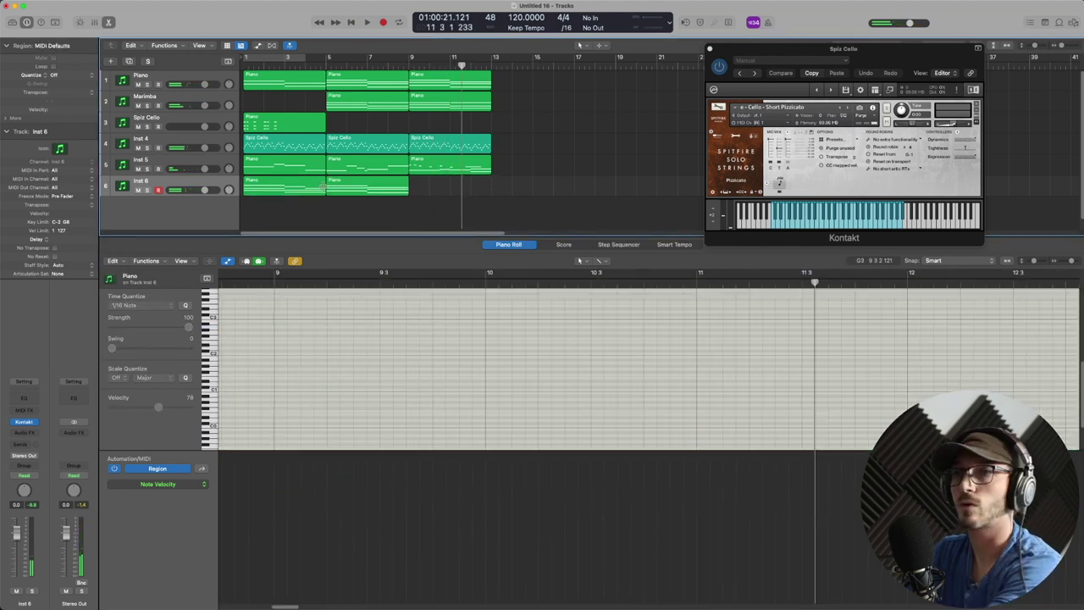
drag(315, 188, 482, 182)
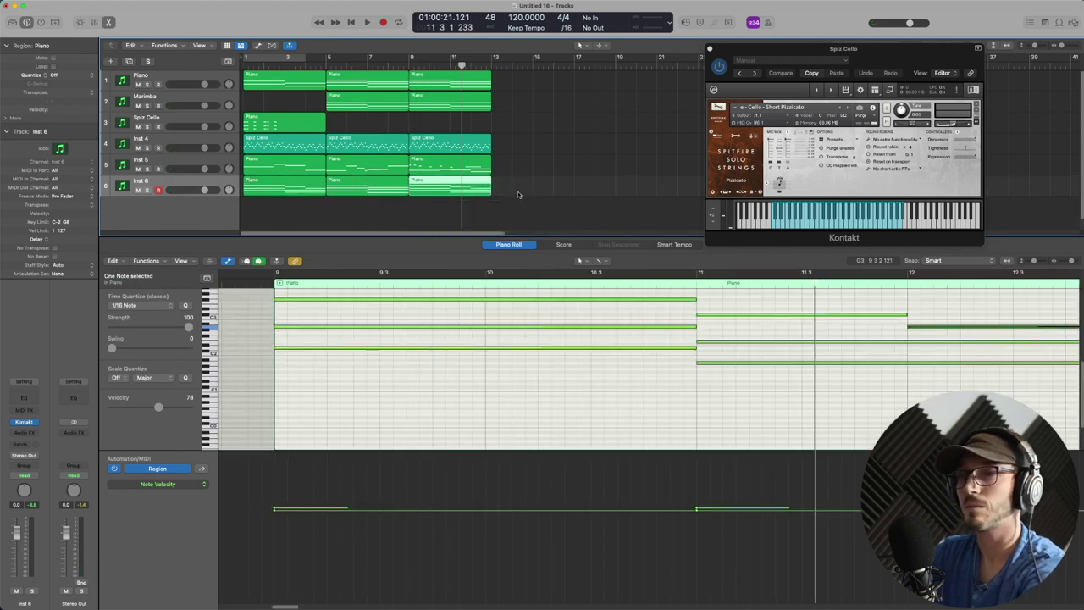
key(super+Left)
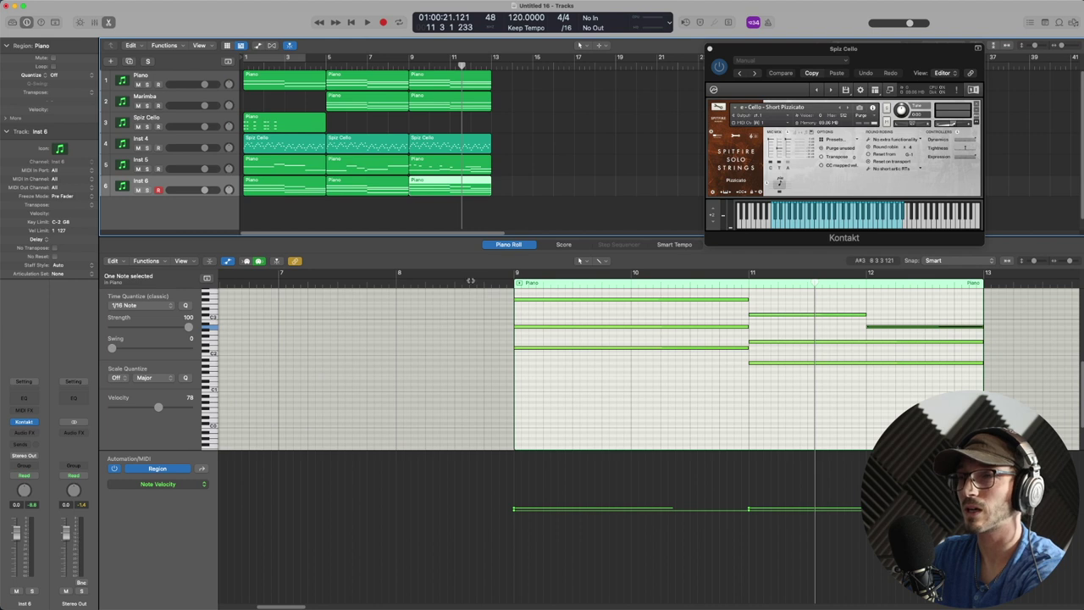
- Add a new instrument track below Inst 6 and load Spitfire Audio's Originals - Media Toolkit on it
click(192, 208)
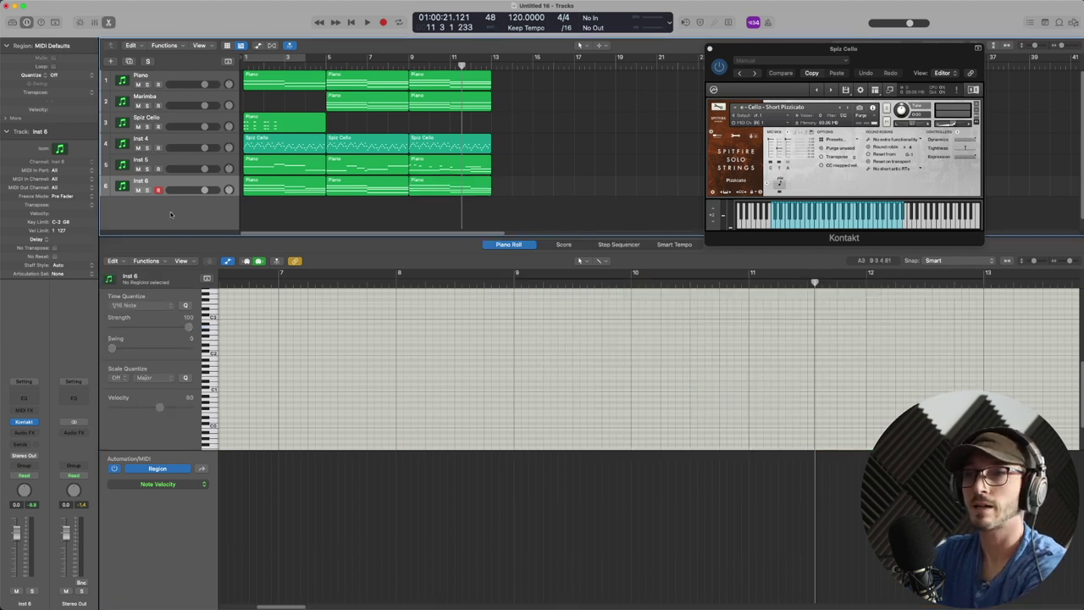
double_click(170, 214)
click(33, 432)
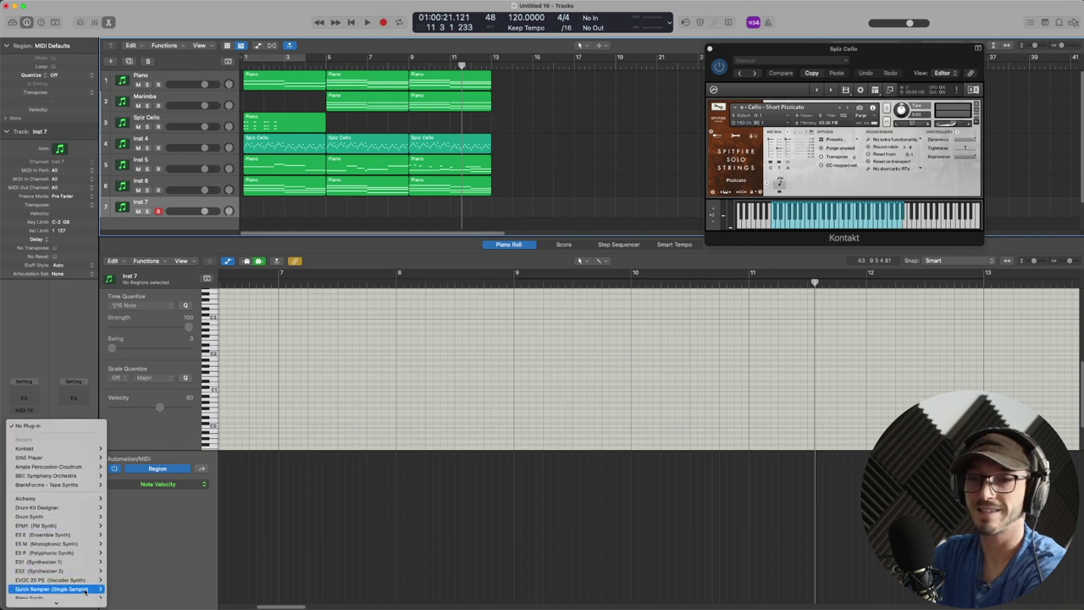
mouse_move(72, 591)
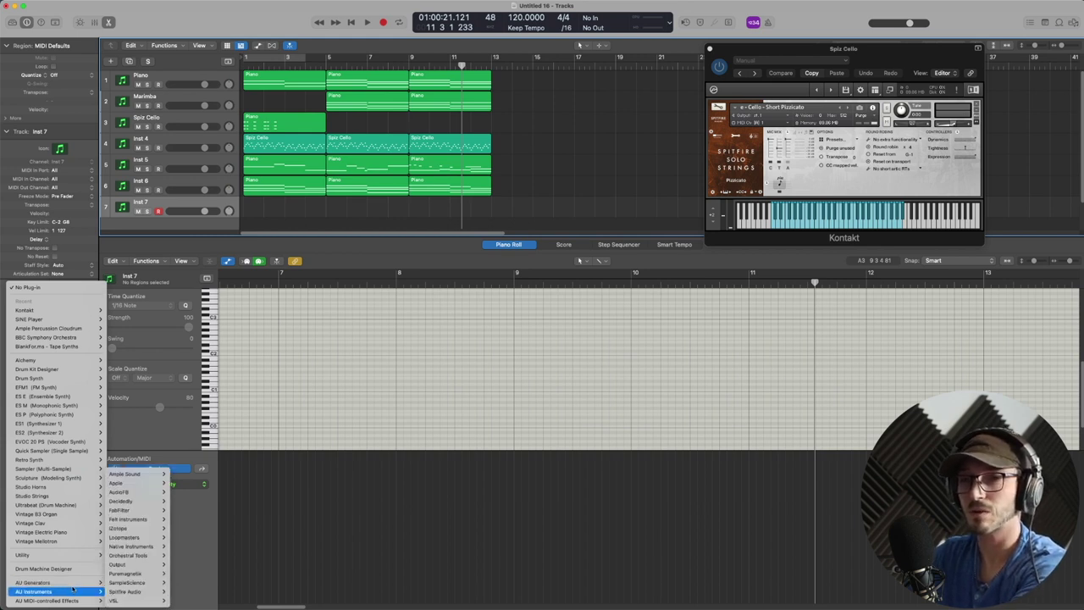
mouse_move(73, 586)
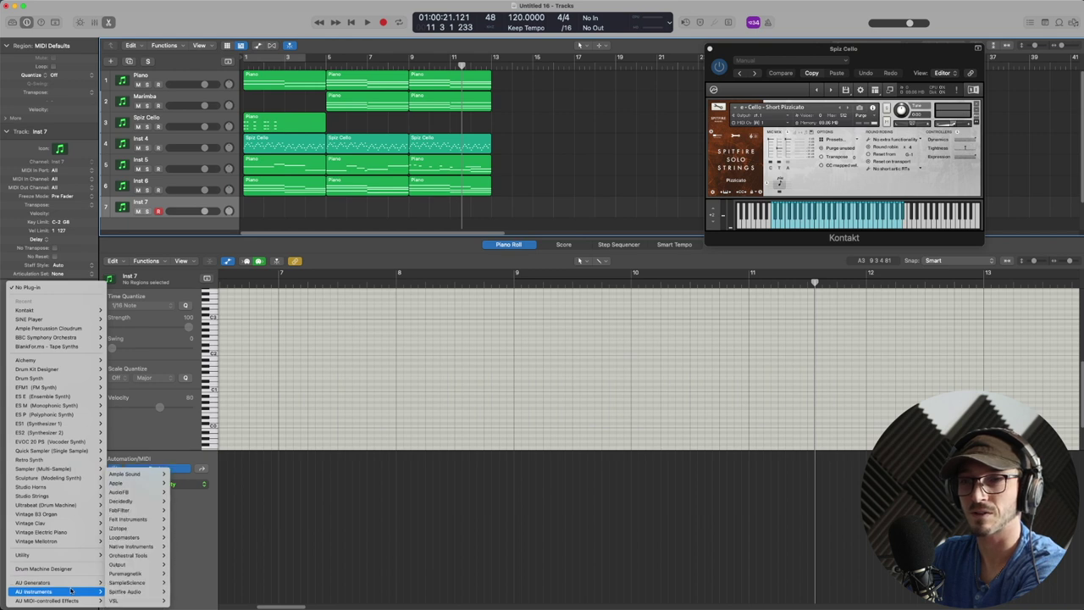
mouse_move(144, 593)
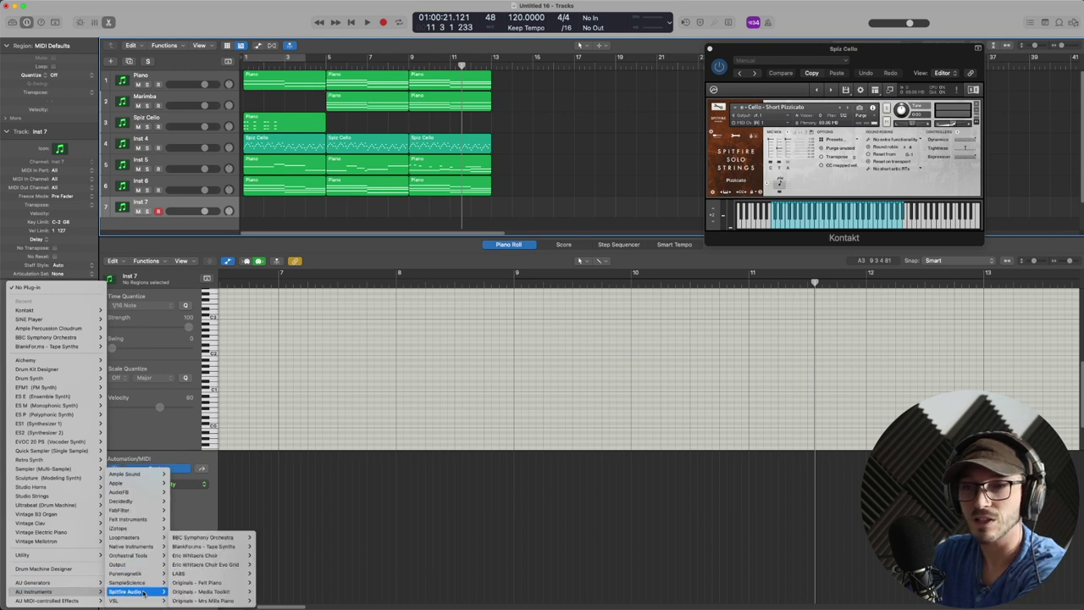
click(265, 591)
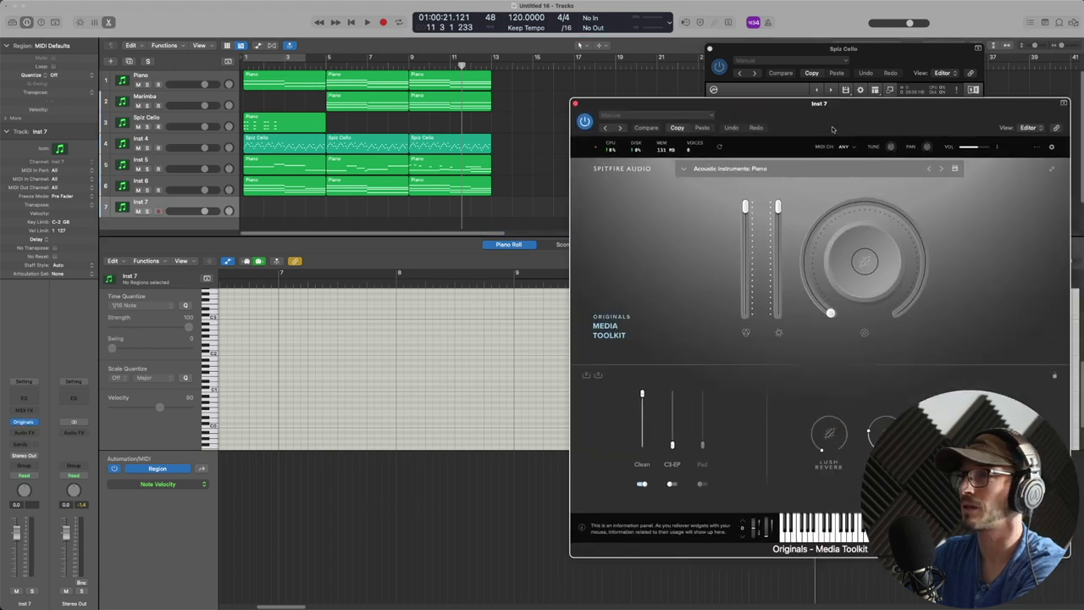
- Load the Bass Synths preset in Media Toolkit and close the plug-in window
click(724, 168)
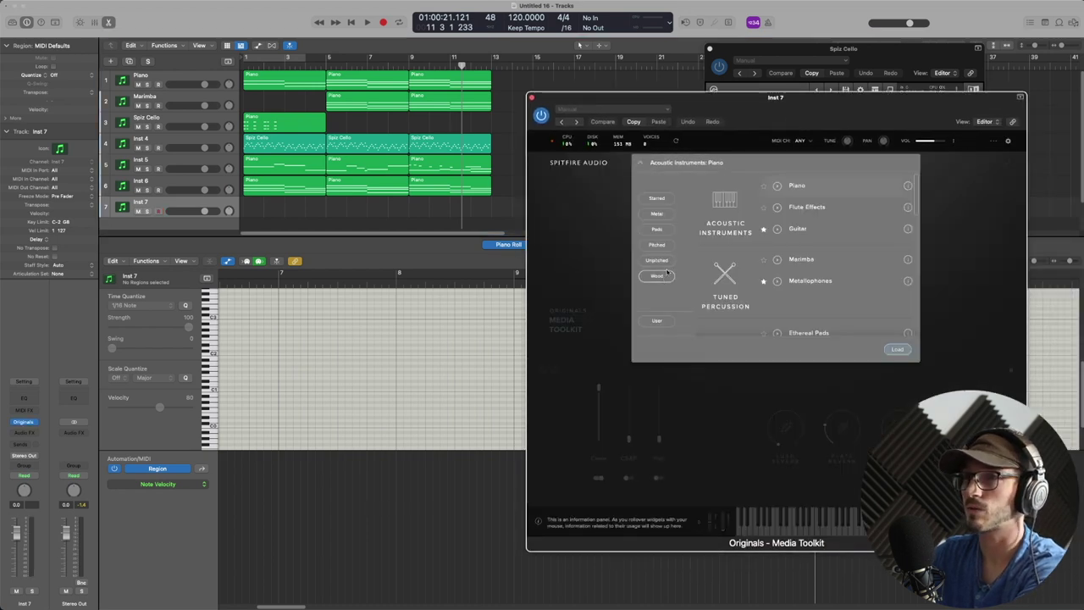
scroll(703, 266, down, 4)
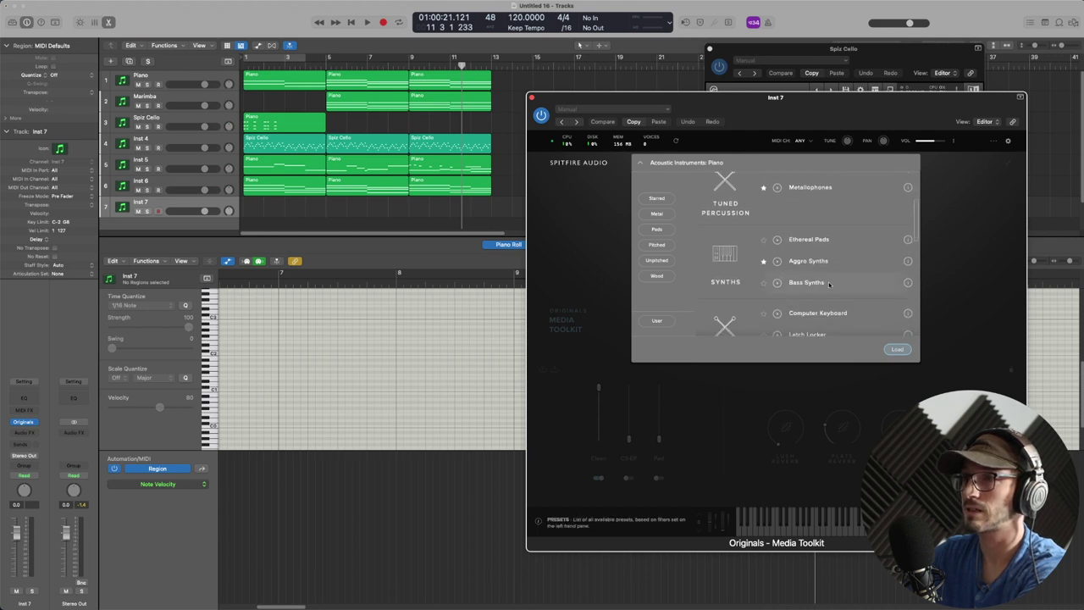
double_click(828, 283)
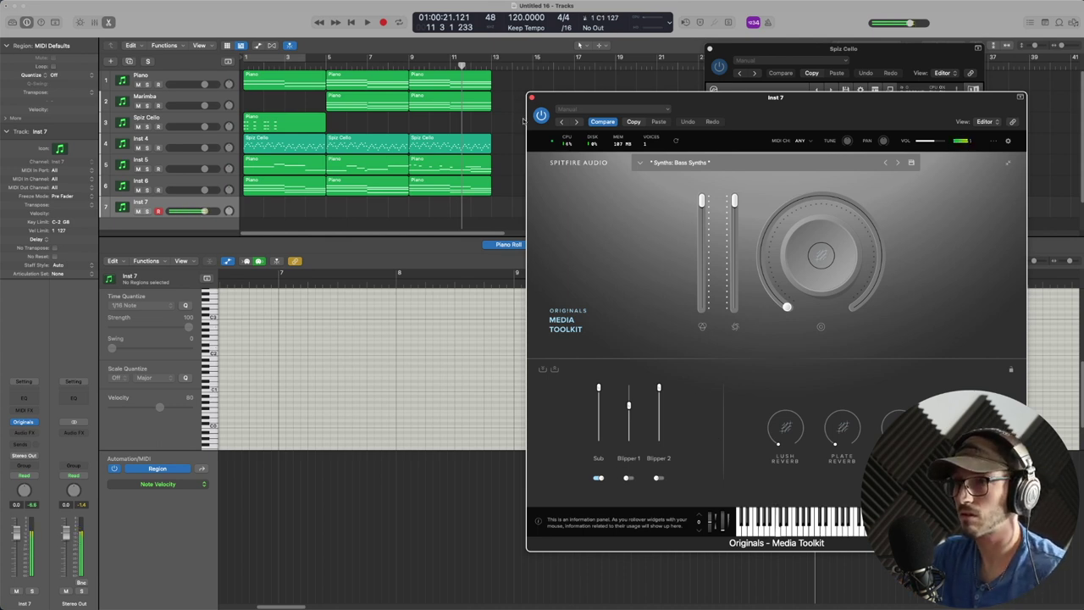
click(532, 98)
- Copy the three Inst 6 regions to the Inst 7 track and show all their notes in the Piano Roll
drag(520, 181, 315, 209)
scroll(456, 400, down, 4)
scroll(456, 399, down, 2)
scroll(467, 396, left, 3)
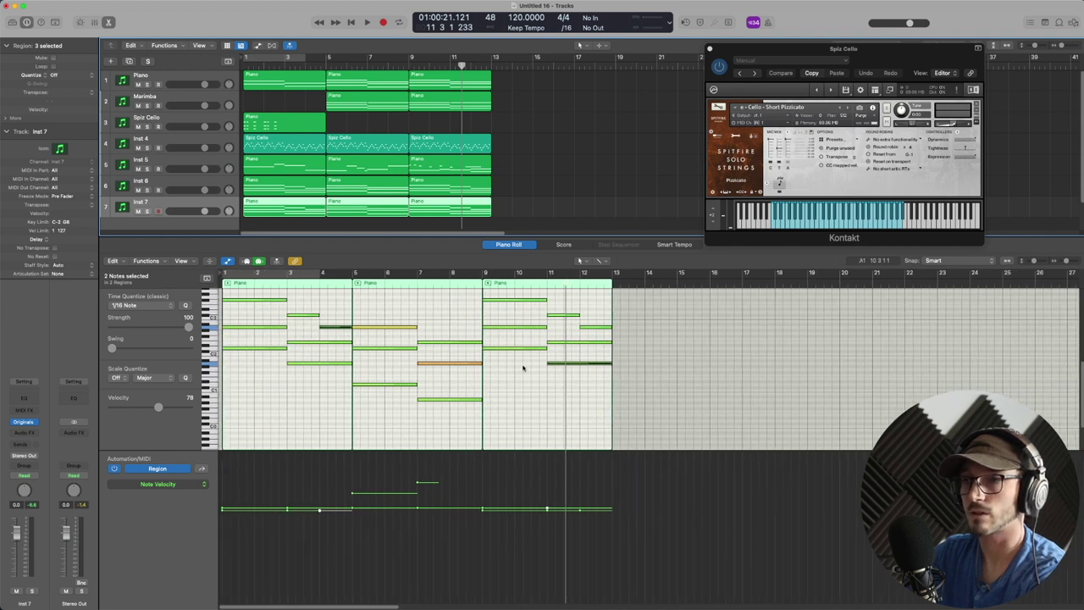
- Reduce the Inst 7 regions to their lowest notes and lower those in bars 1–4 and 9–12 by an octave
drag(243, 291, 318, 335)
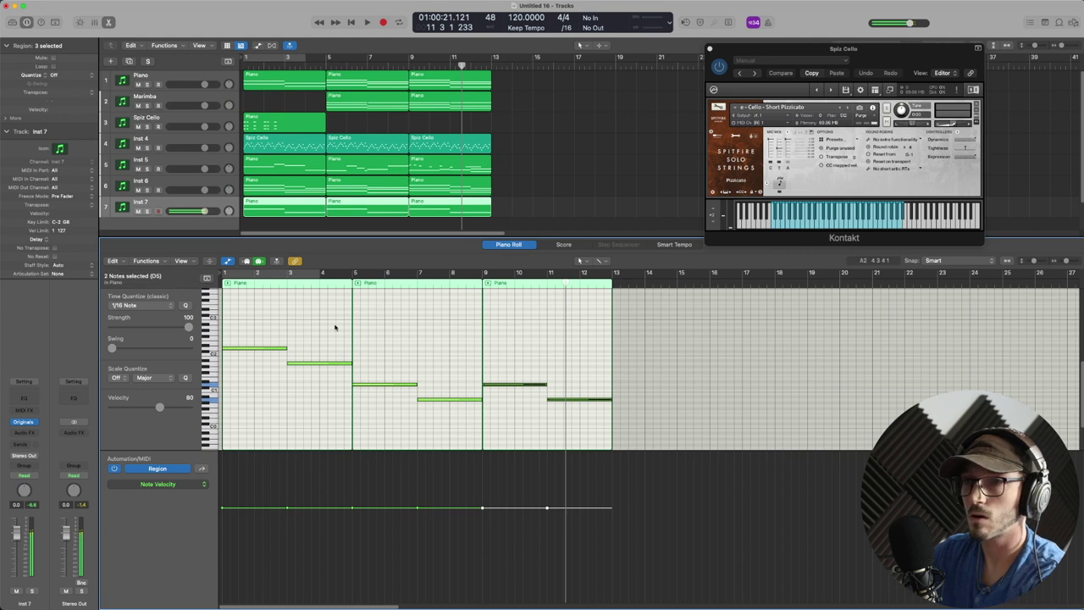
drag(335, 327, 237, 381)
key(shift+alt+Down)
scroll(342, 292, up, 1)
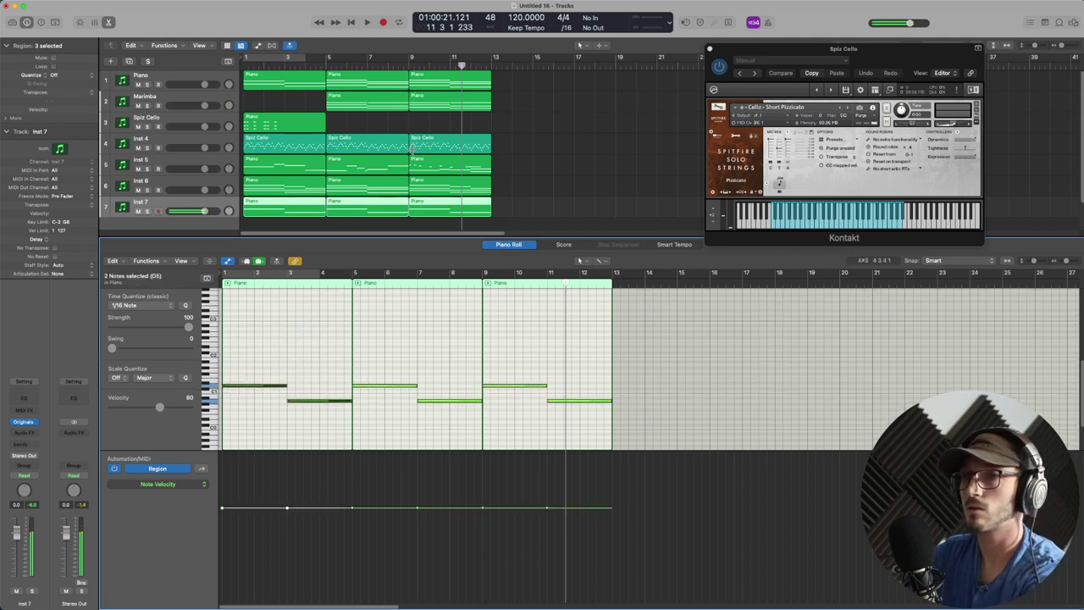
- While playing from the start, shrink Inst 7's Media Toolkit window and lower its expression slider and the slider beside it
click(350, 22)
key(space)
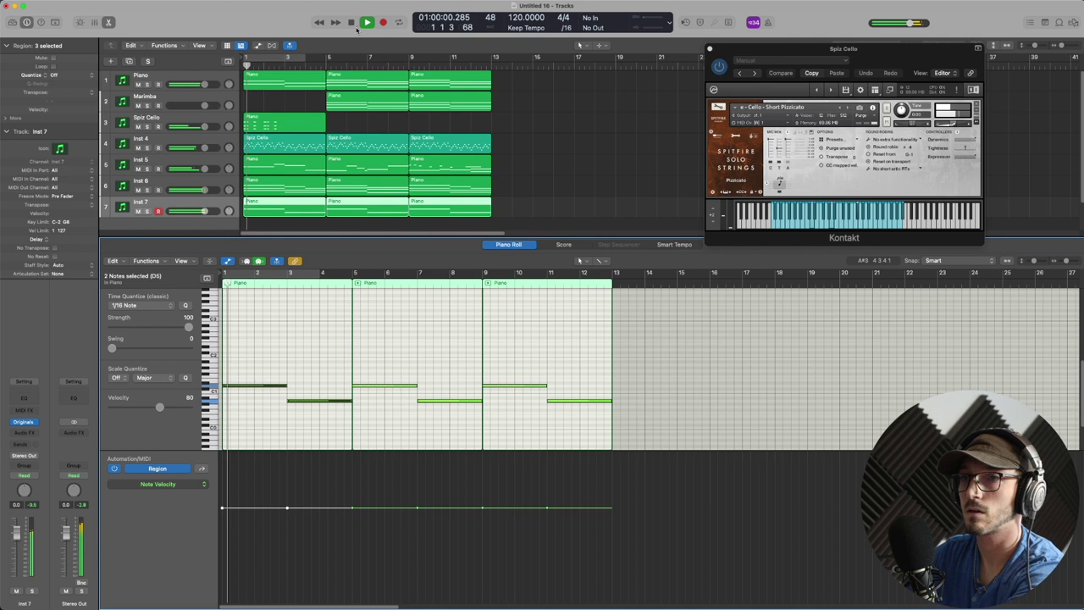
click(24, 421)
drag(987, 129, 1029, 100)
drag(1064, 517, 887, 313)
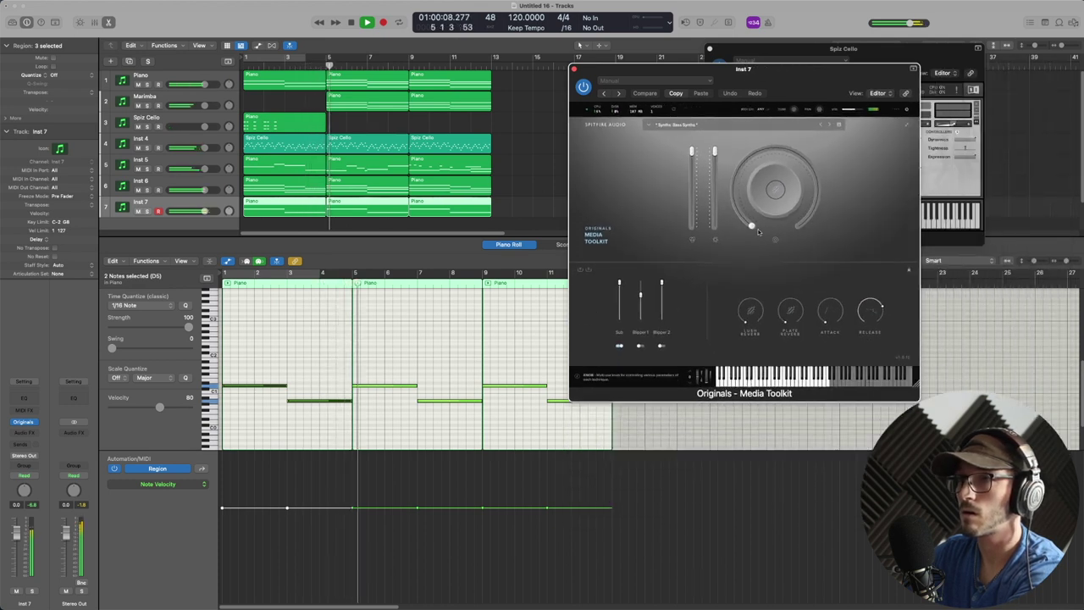
mouse_move(713, 156)
drag(714, 156, 714, 169)
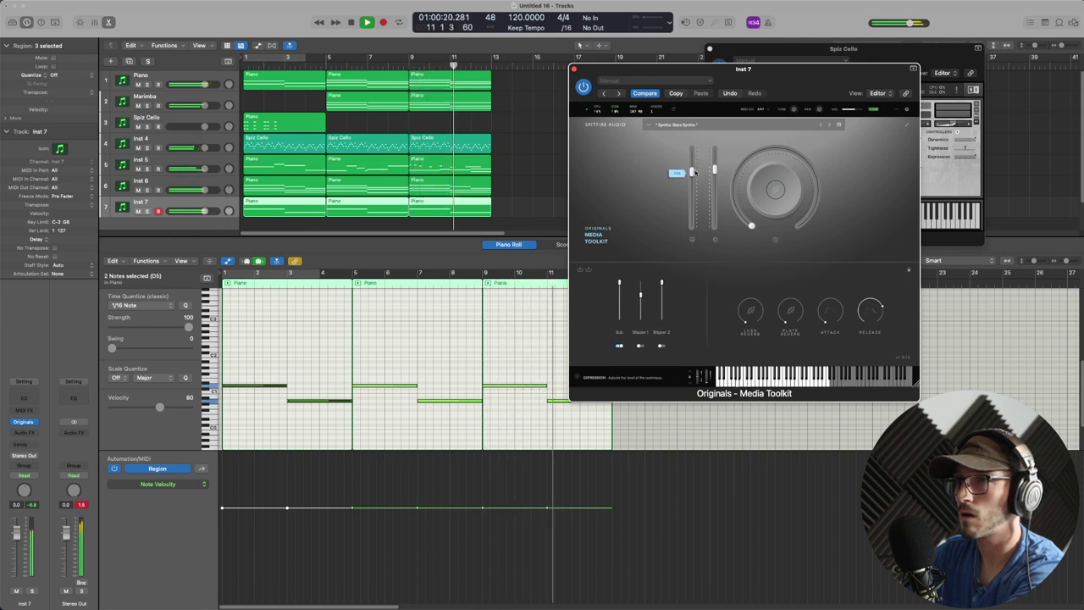
- Move the Inst 7 plug-in window off the Piano Roll, raise all six bass notes by an octave, and play from the start
drag(723, 83, 884, 109)
key(space)
drag(573, 337, 272, 449)
key(alt+shift+Up)
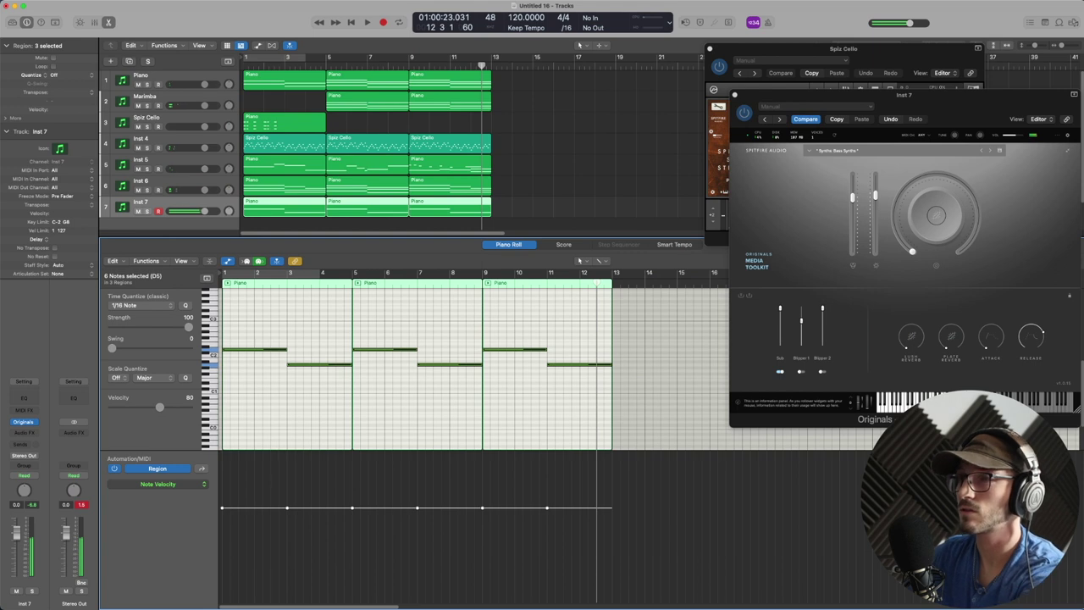
click(350, 23)
key(space)
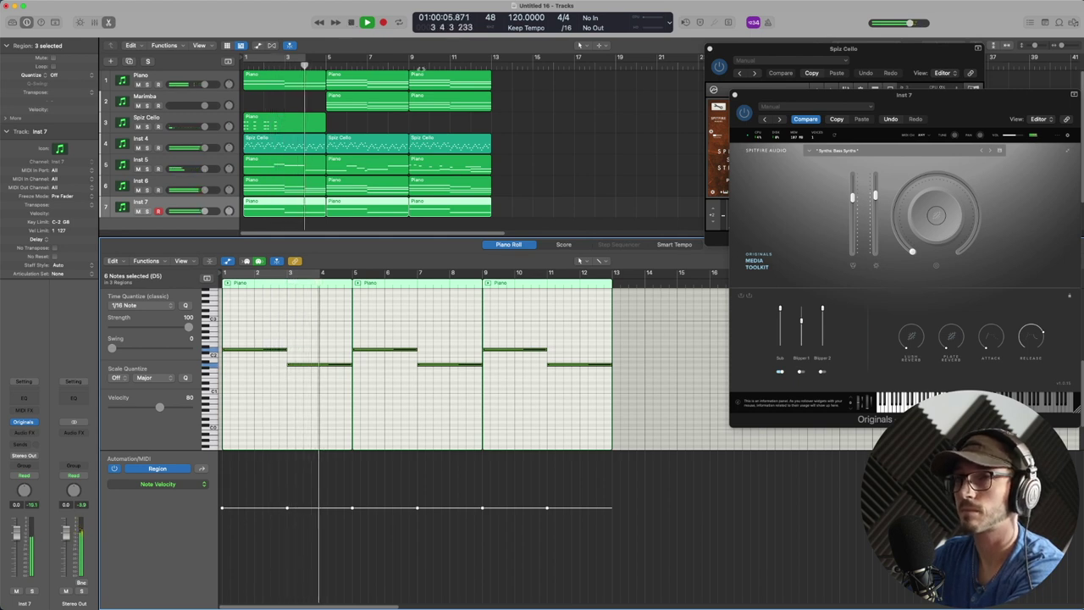
- Close the Piano Roll and rename the Inst 7 track to BASS
key(p)
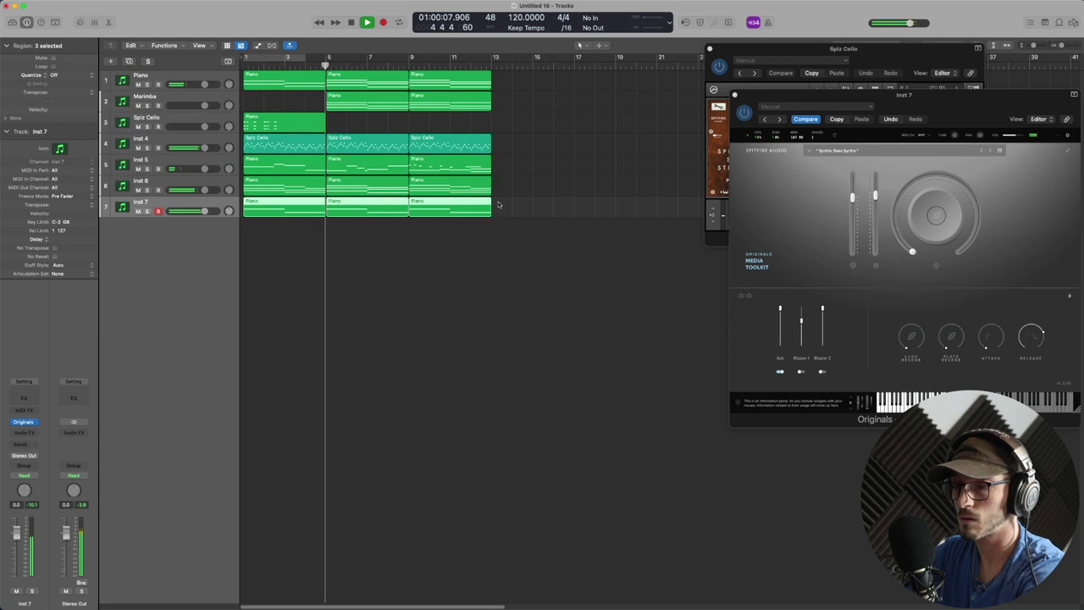
key(super+Down)
double_click(140, 210)
text(BASS)
- Rename the Inst 6 track to ELECTRIC PIANO
double_click(145, 188)
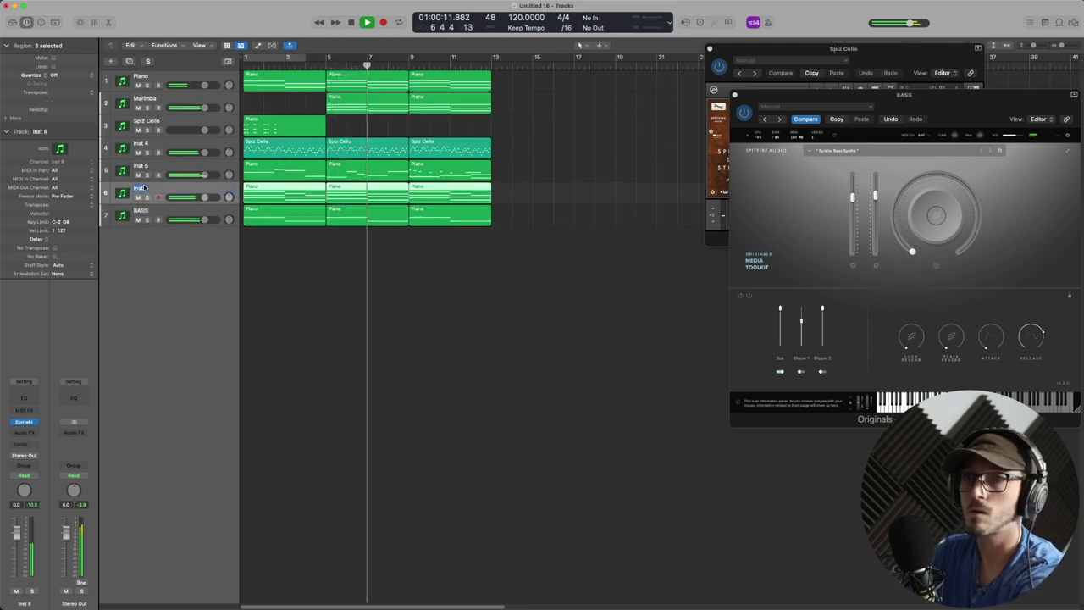
text(eLECTRIC)
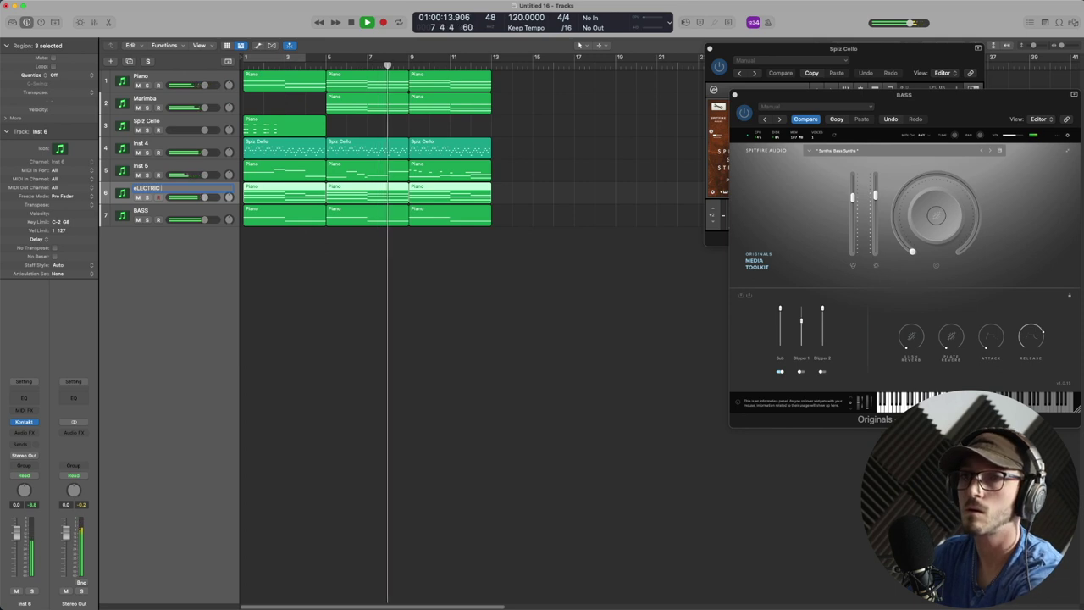
text( PIANO)
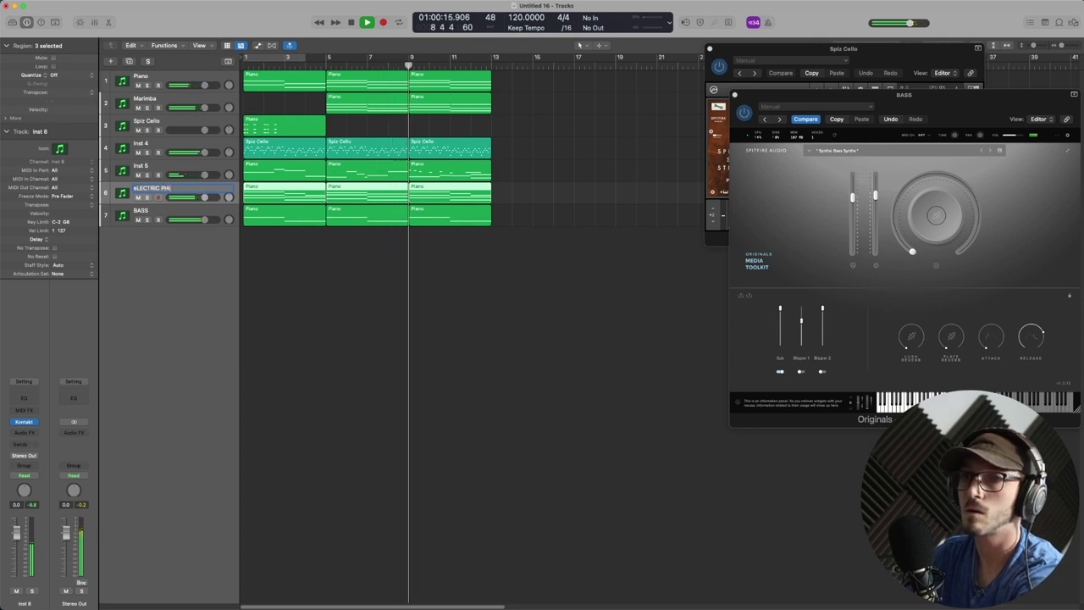
key(BackSpace)
text(E)
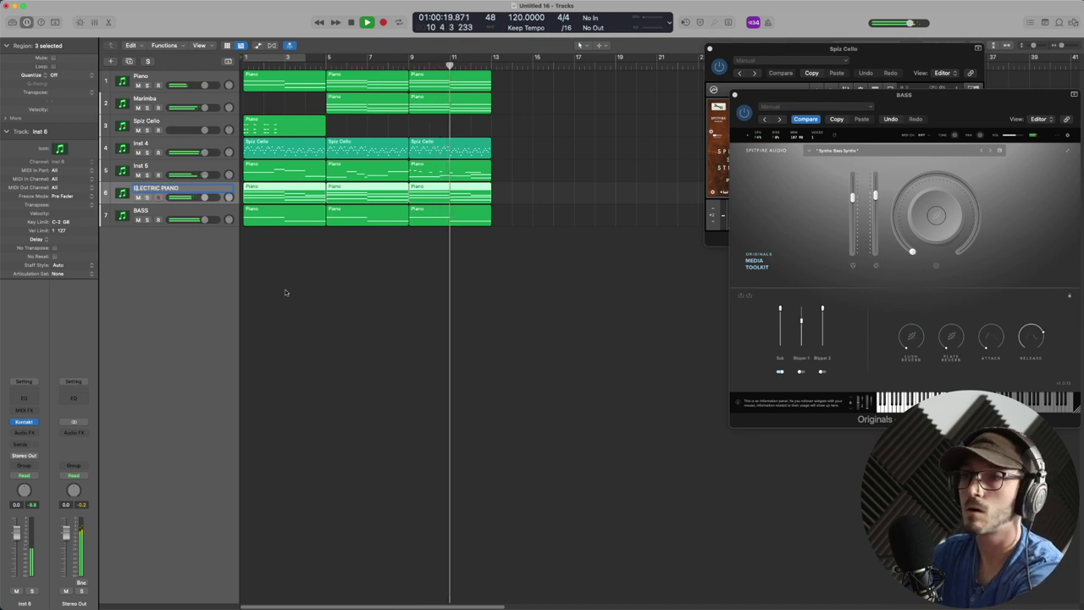
click(285, 292)
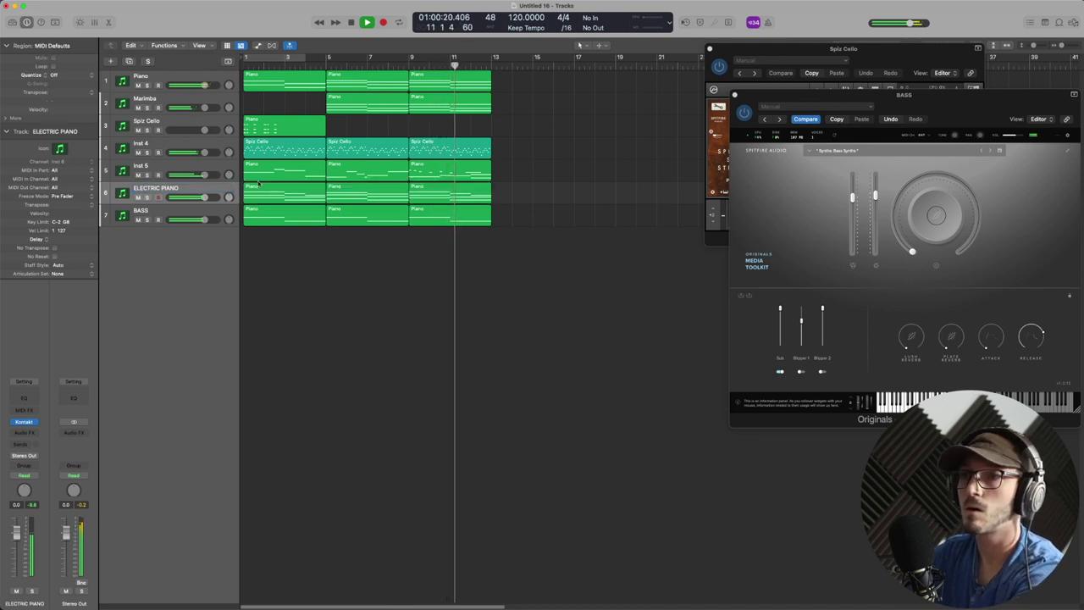
- Close the BASS and Spiz Cello plug-in windows and insert Ozone 9 on the Stereo Out
click(194, 165)
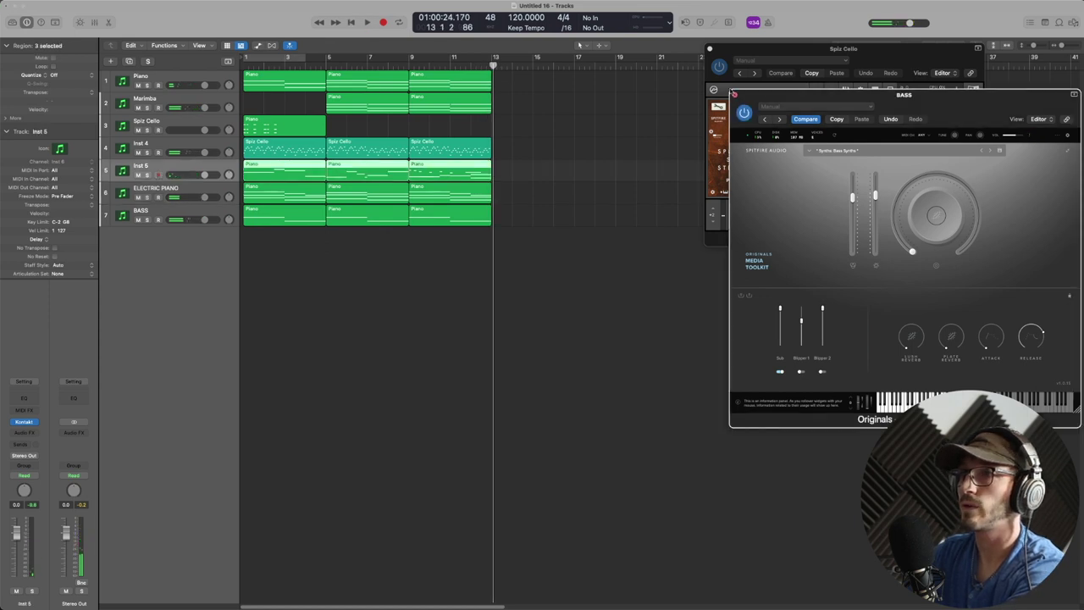
click(735, 94)
click(710, 48)
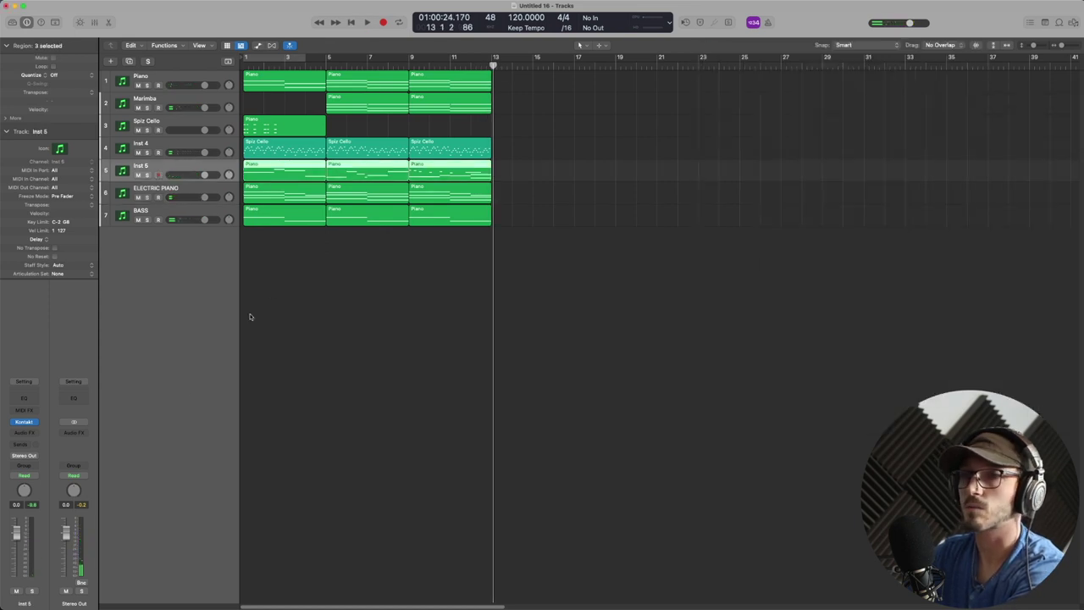
click(74, 432)
click(145, 456)
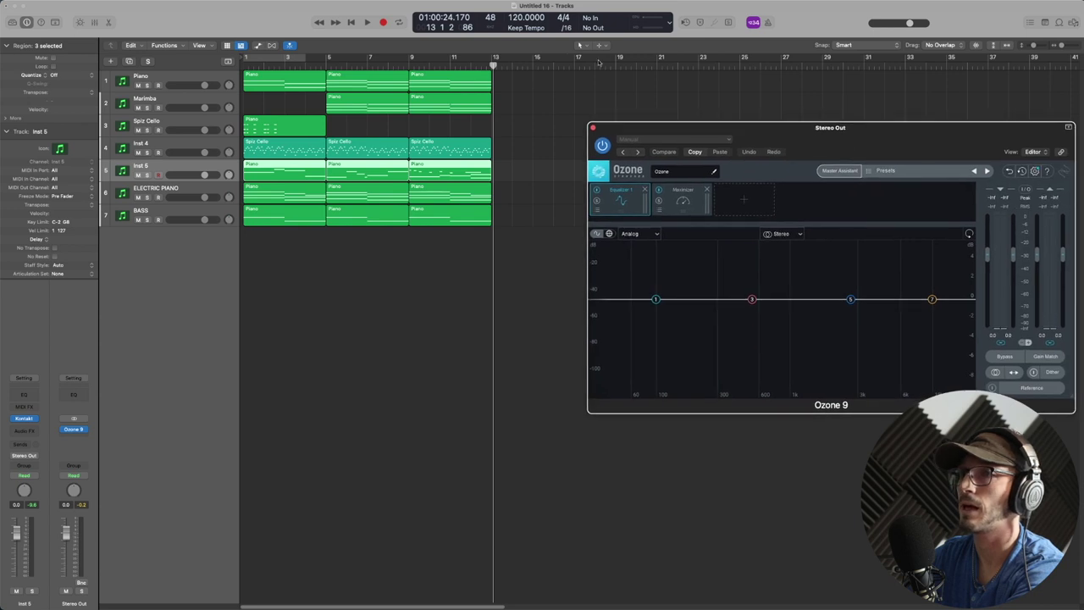
- While playing from the start, boost the highs about 1.8 dB with Ozone's high shelf near 1.4 kHz and cut the lows with band 1
key(Return)
key(space)
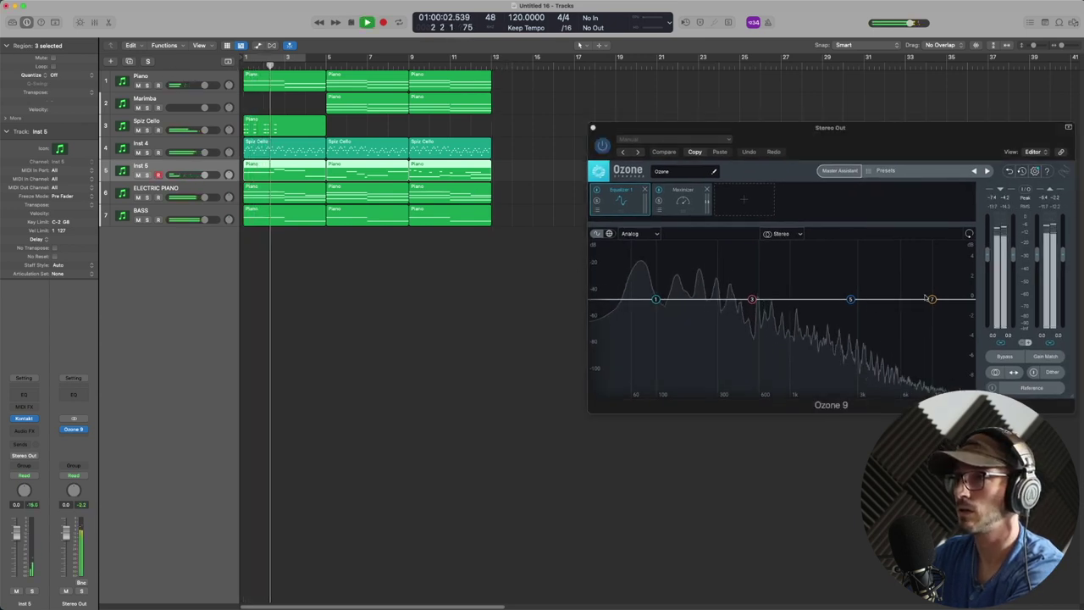
drag(931, 300, 811, 284)
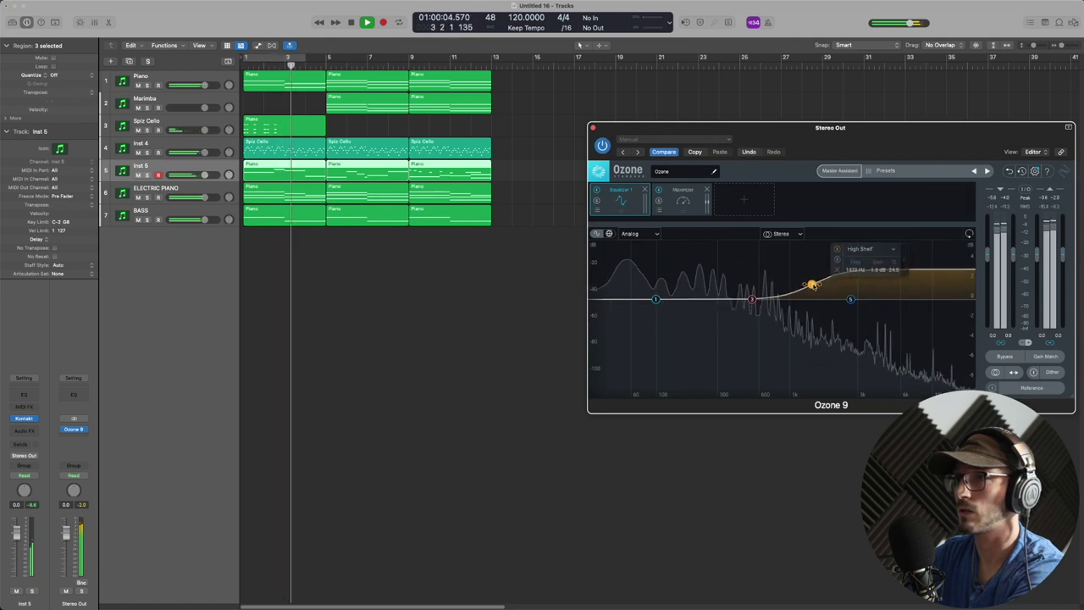
drag(649, 302, 665, 313)
click(811, 283)
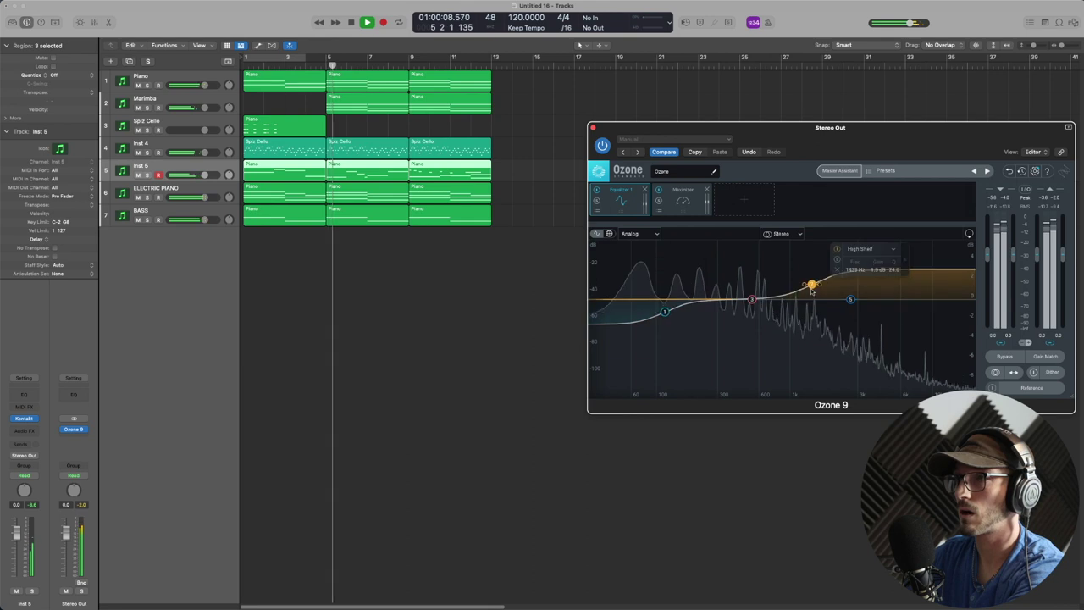
- Set Ozone's Maximizer to IRC IV Modern with a -0.5 dB ceiling and a -3.0 dB threshold
click(683, 199)
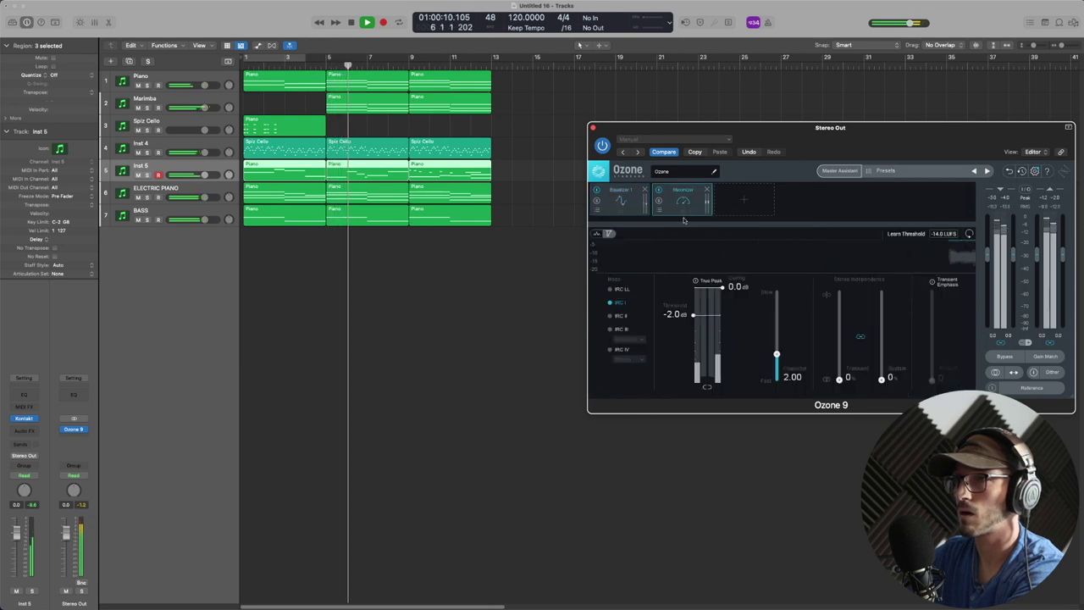
click(610, 349)
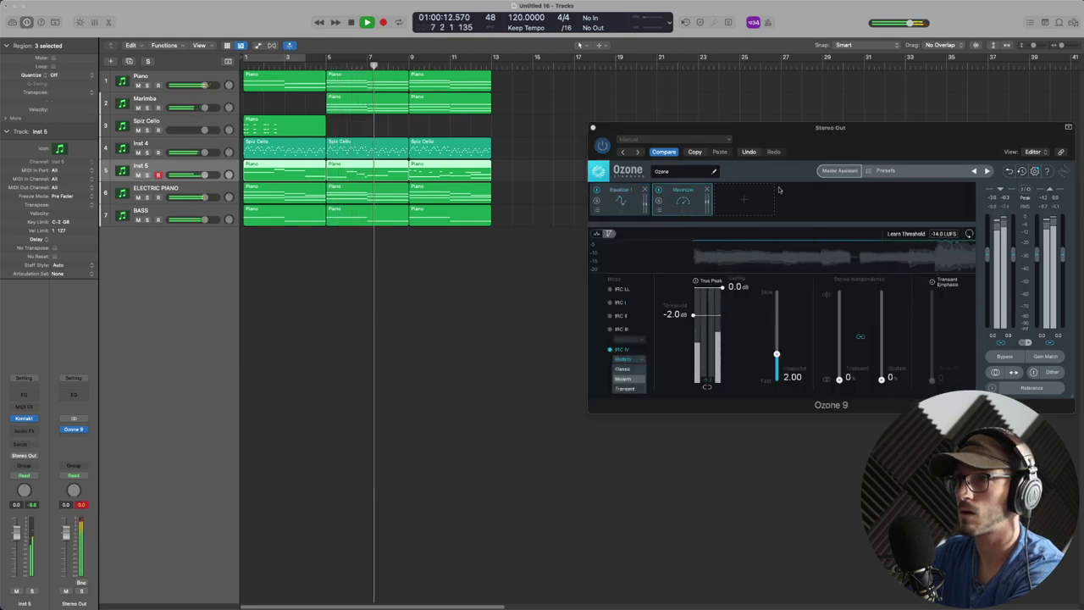
click(794, 150)
drag(721, 287, 713, 327)
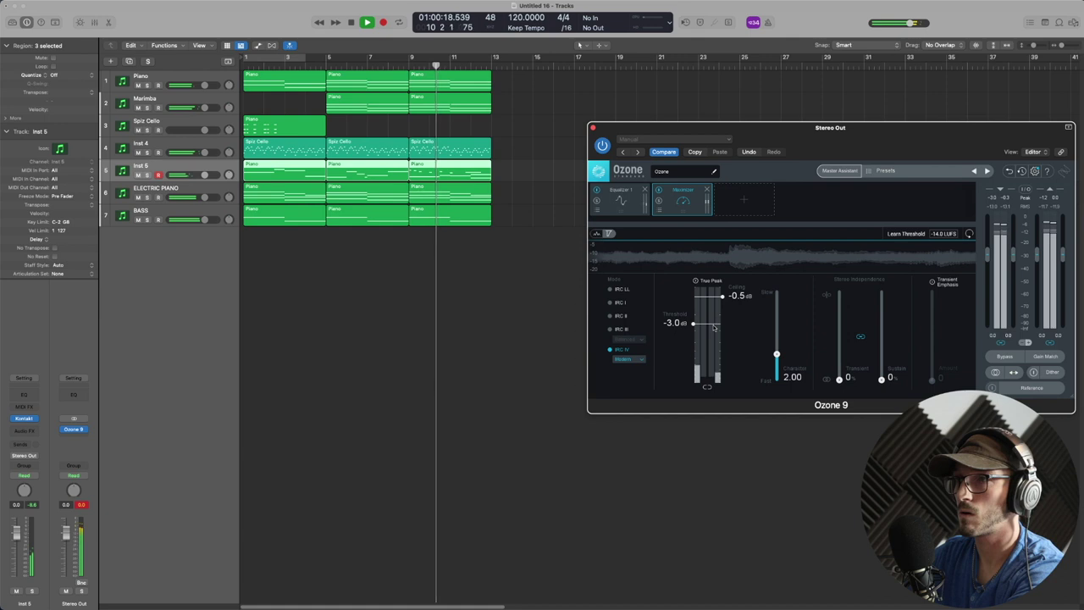
- Shift the equalizer's high shelf up to about 1.9 kHz at 1.7 dB, stop playback, and close Ozone 9
click(598, 200)
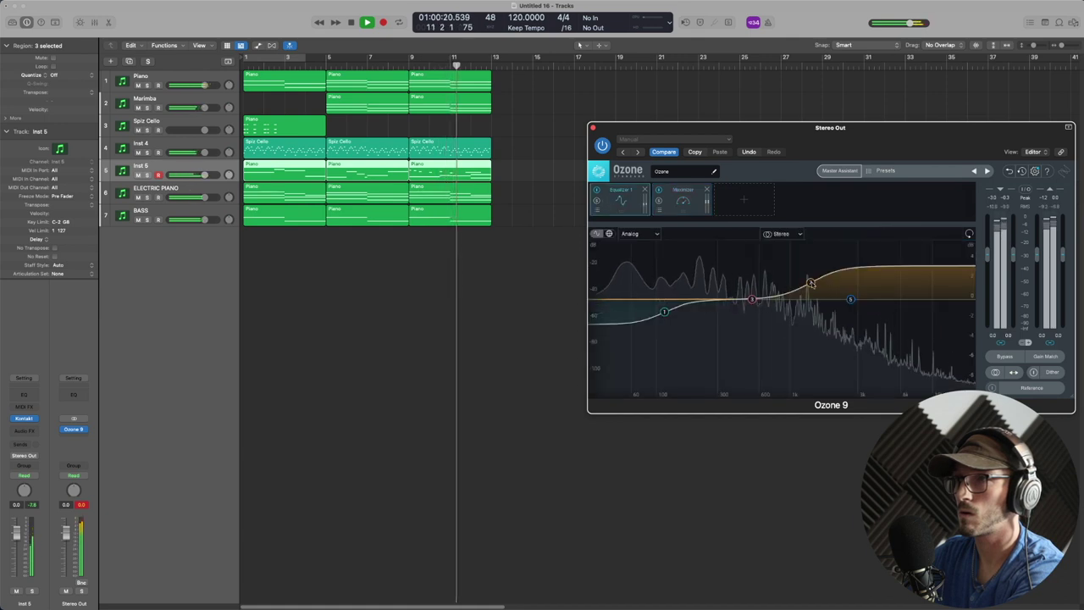
drag(818, 280, 828, 283)
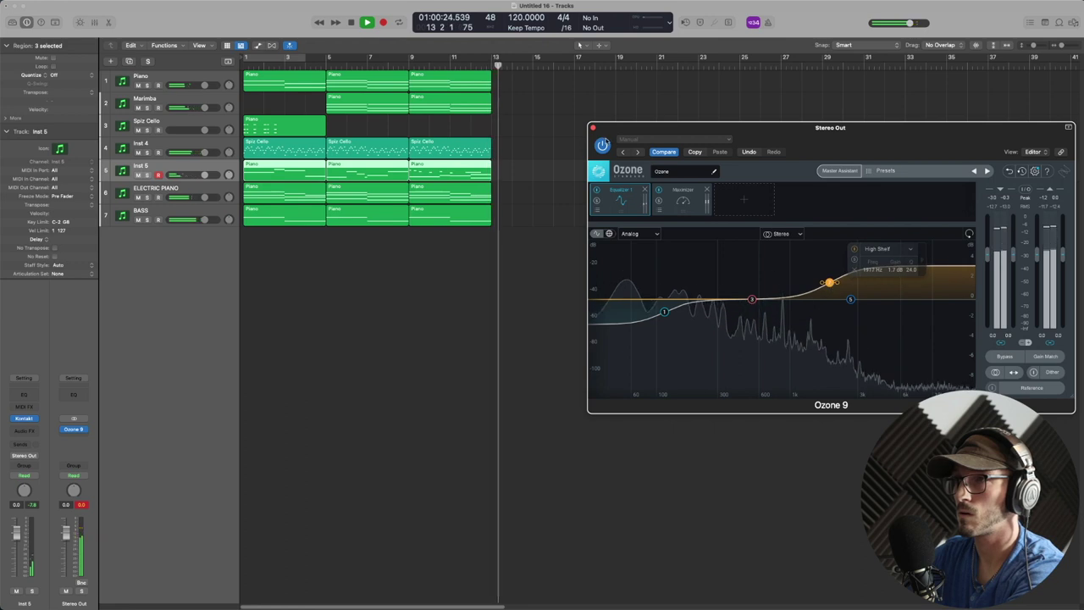
key(space)
click(593, 128)
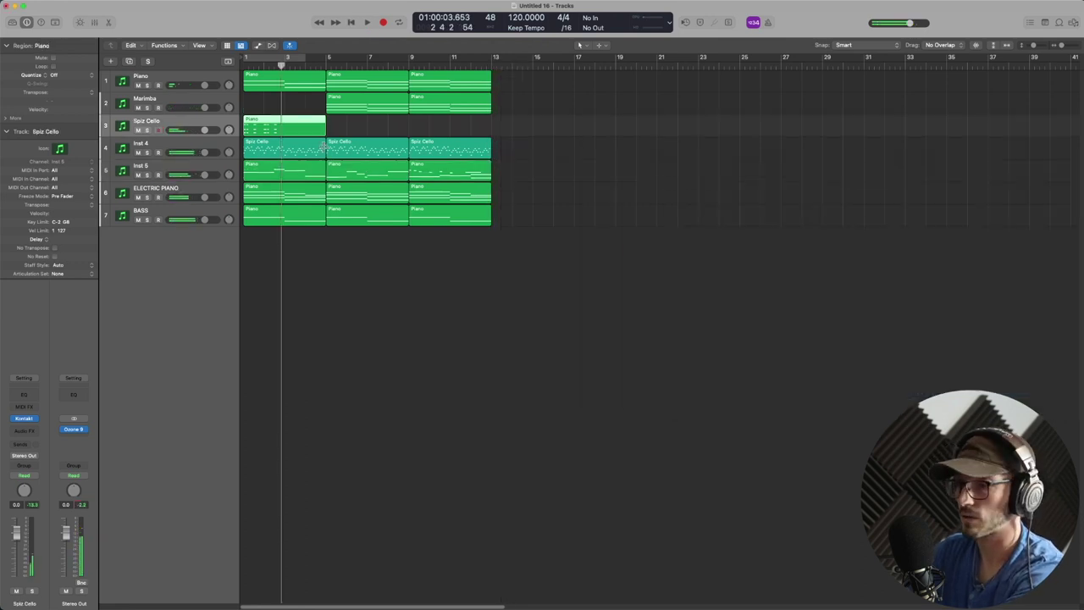
- Copy the Spiz Cello notes of bars 1–2 to bars 3–4, transposed down a fourth, in the Piano Roll
key(r)
key(space)
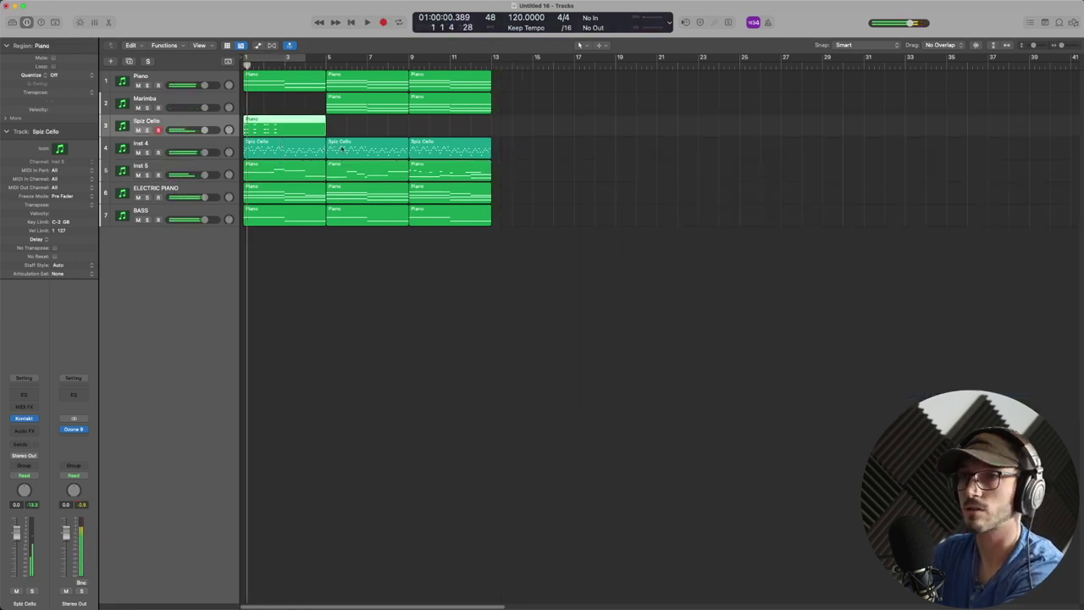
key(e)
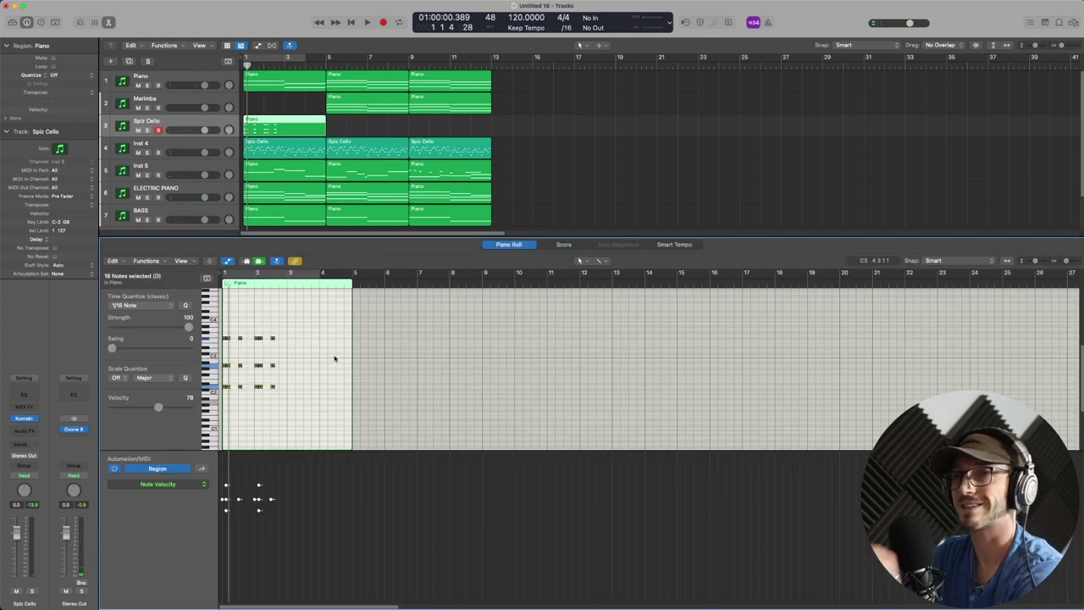
scroll(334, 358, up, 5)
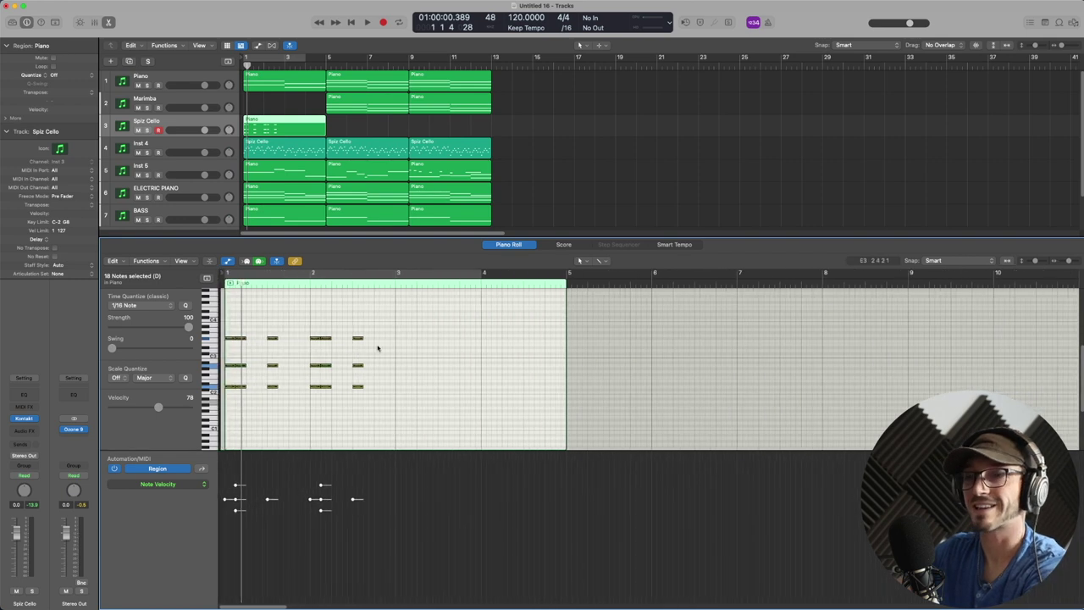
scroll(405, 329, up, 3)
scroll(406, 329, up, 2)
drag(551, 301, 510, 406)
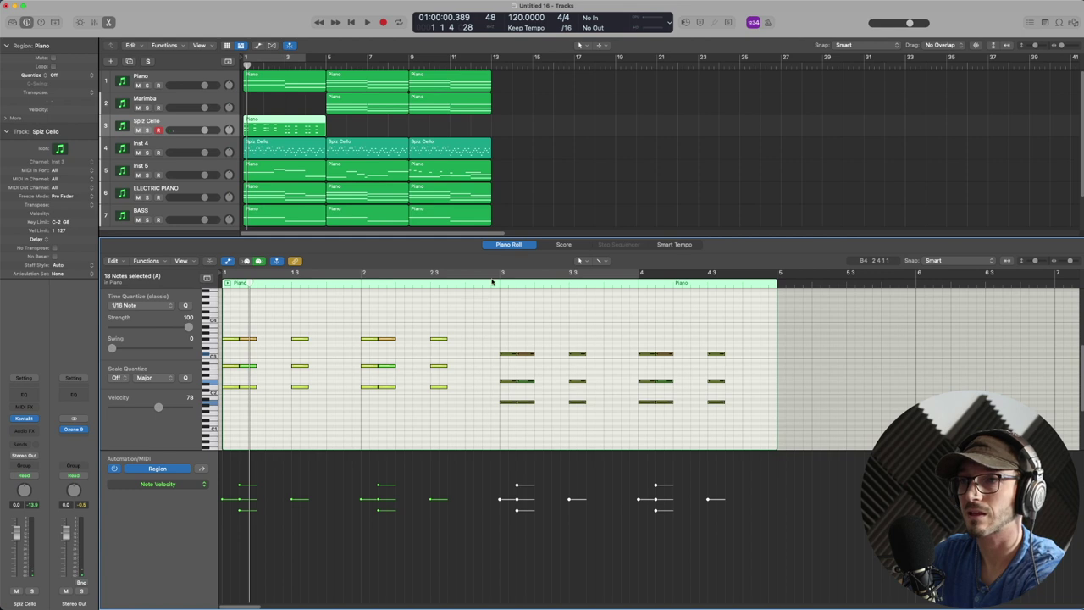
- During playback, lower the C mic level in the Inst 5 Celeste's Kontakt window and close the window
key(space)
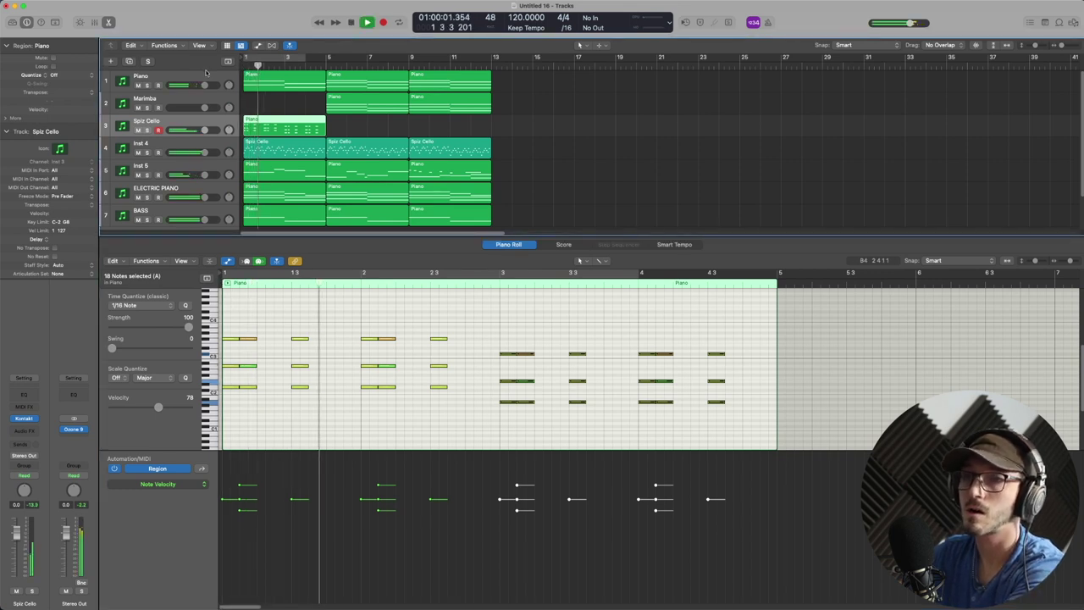
click(193, 171)
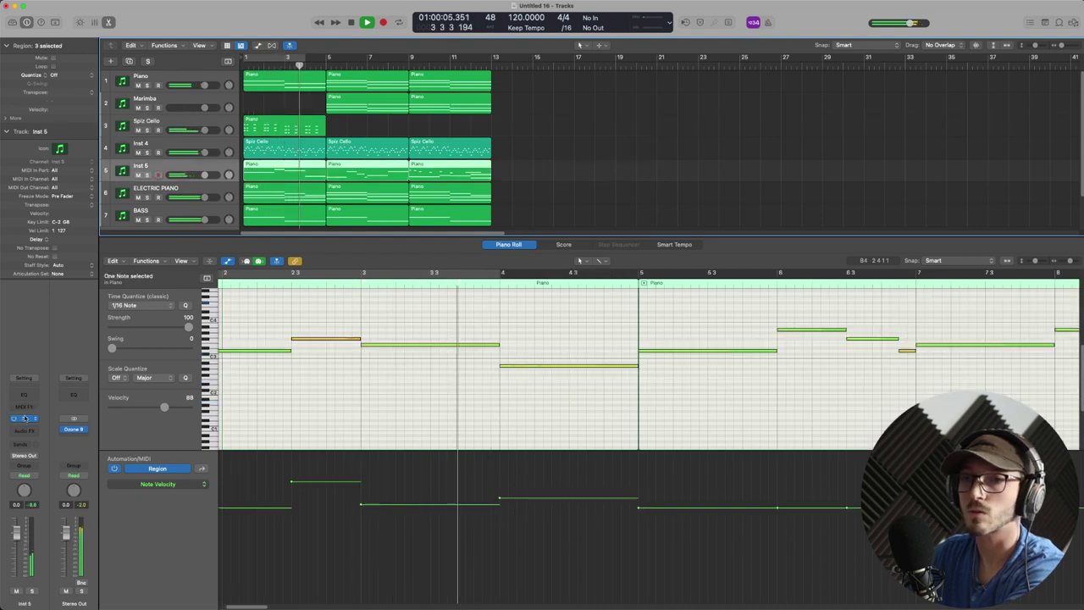
key(v)
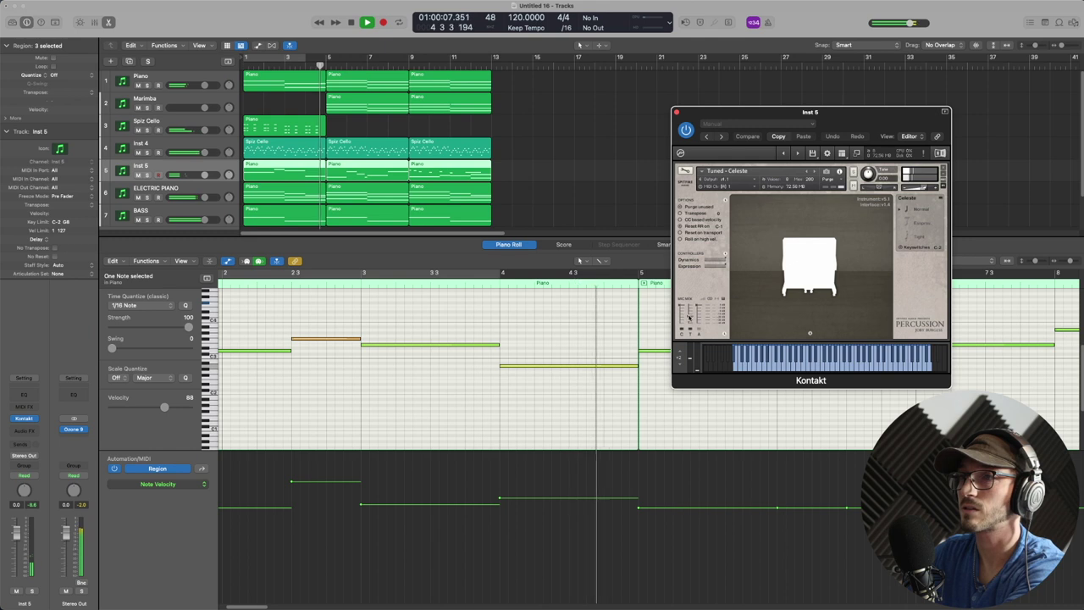
drag(681, 305, 681, 313)
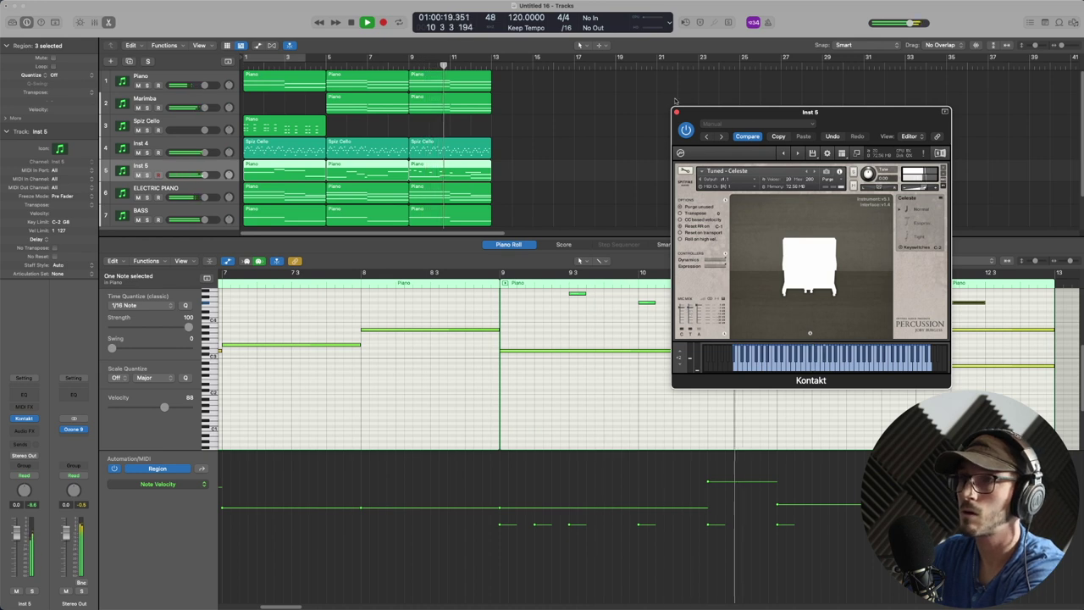
click(677, 113)
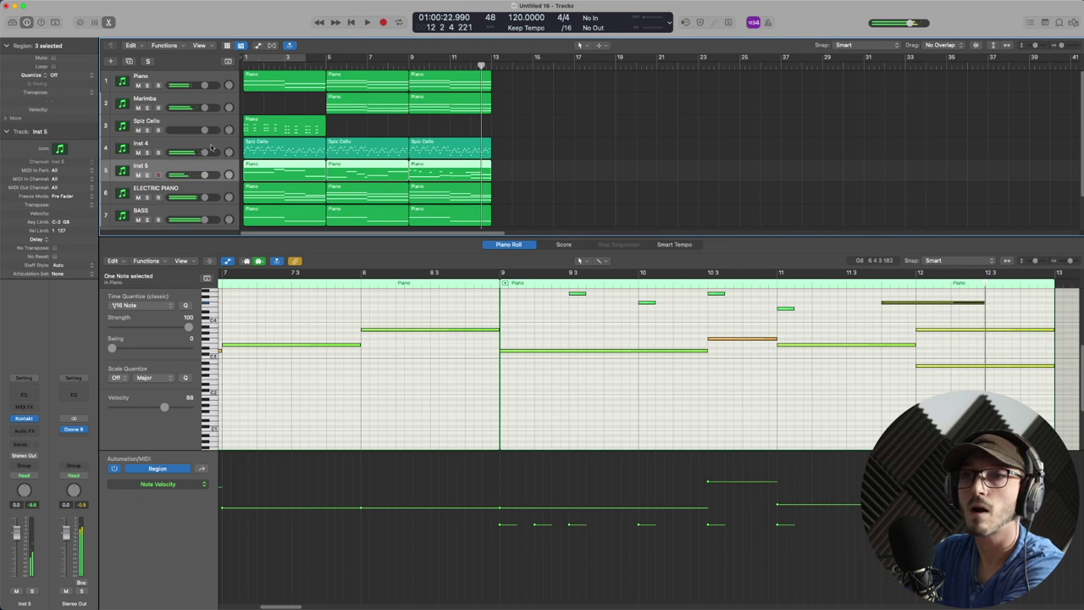
- Select the Marimba track and open its Kontakt window, moving it slightly higher
click(211, 144)
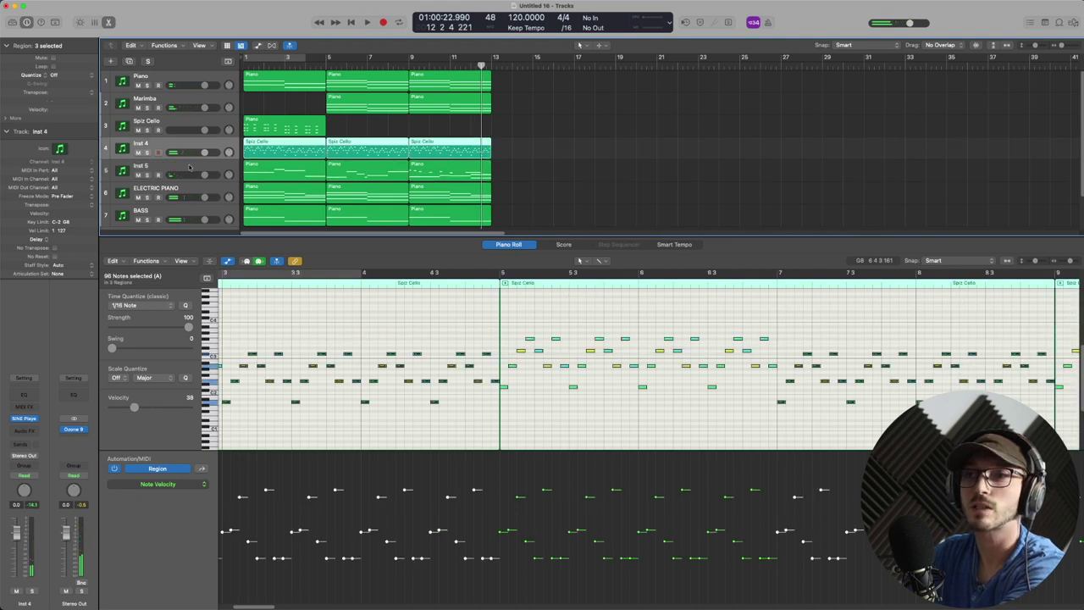
click(164, 99)
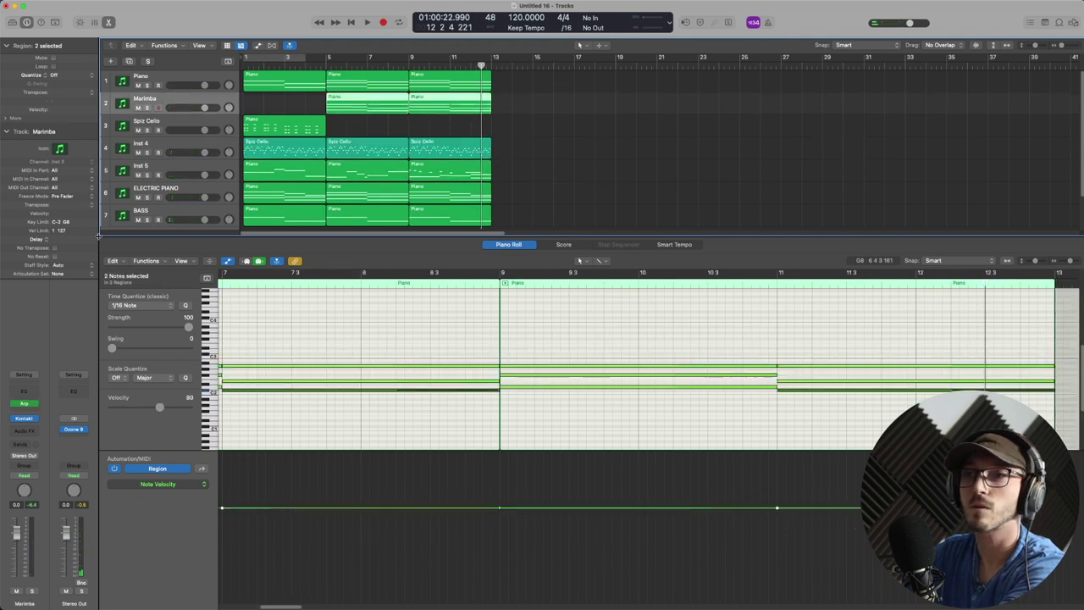
click(25, 420)
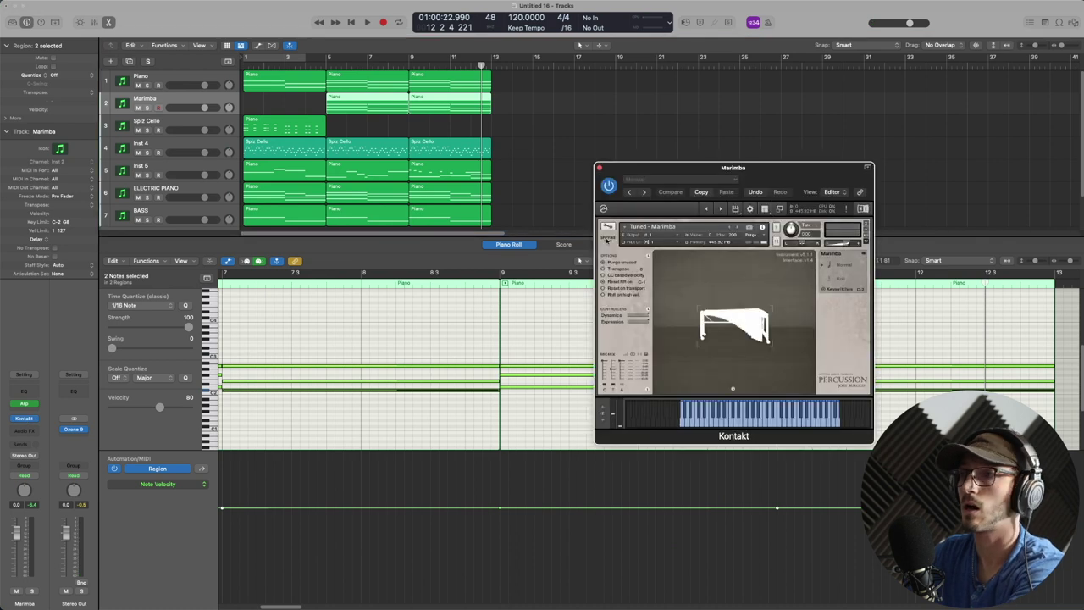
drag(734, 178, 748, 148)
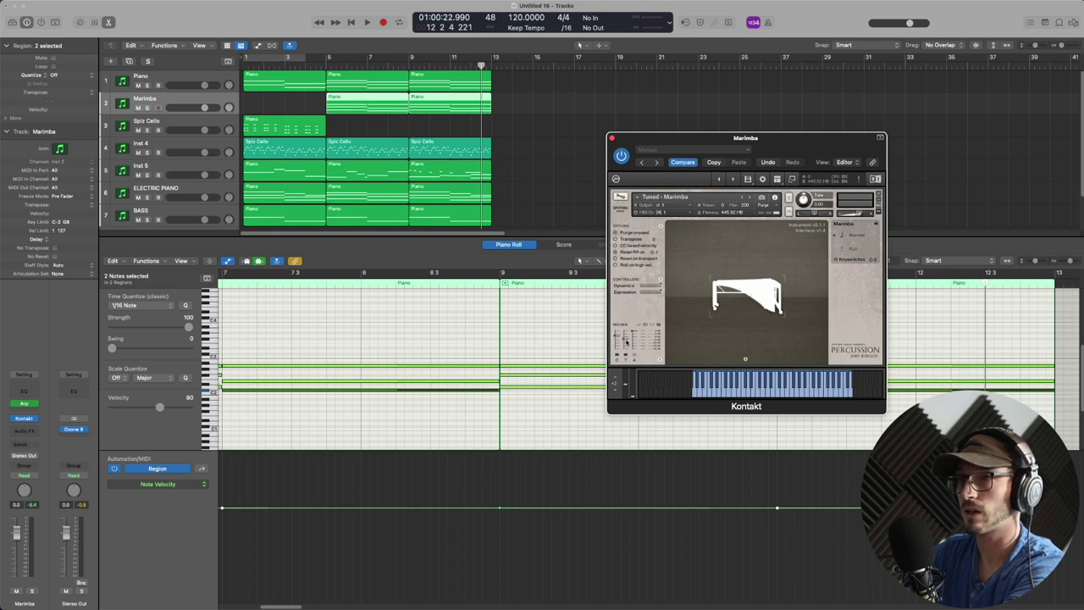
- Solo the Marimba, play it from bar 5 while adjusting its microphone levels in Kontakt, and stop playback
click(326, 67)
key(s)
key(space)
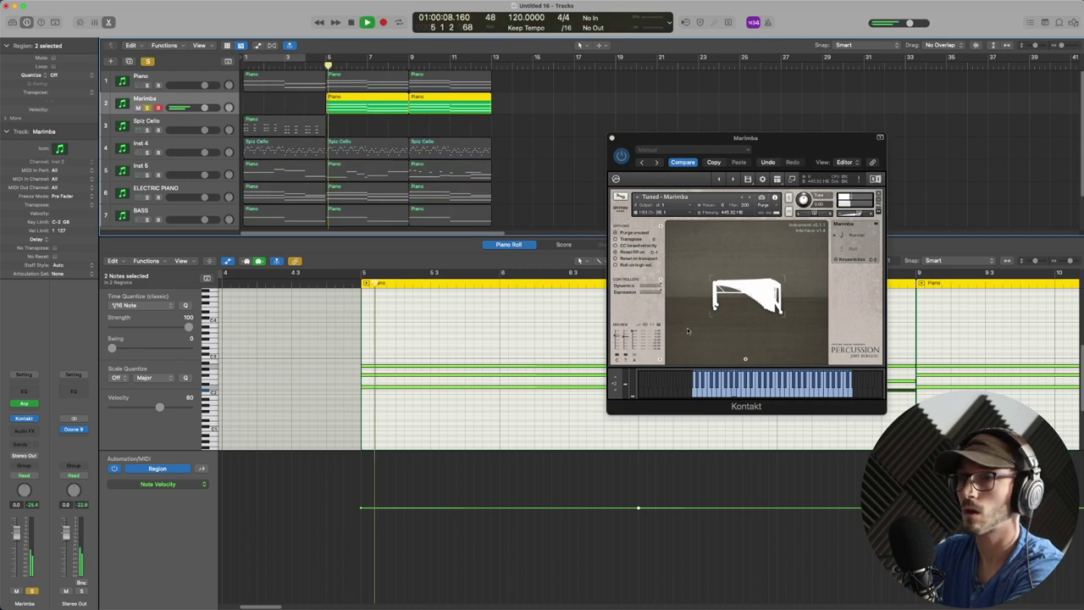
click(622, 336)
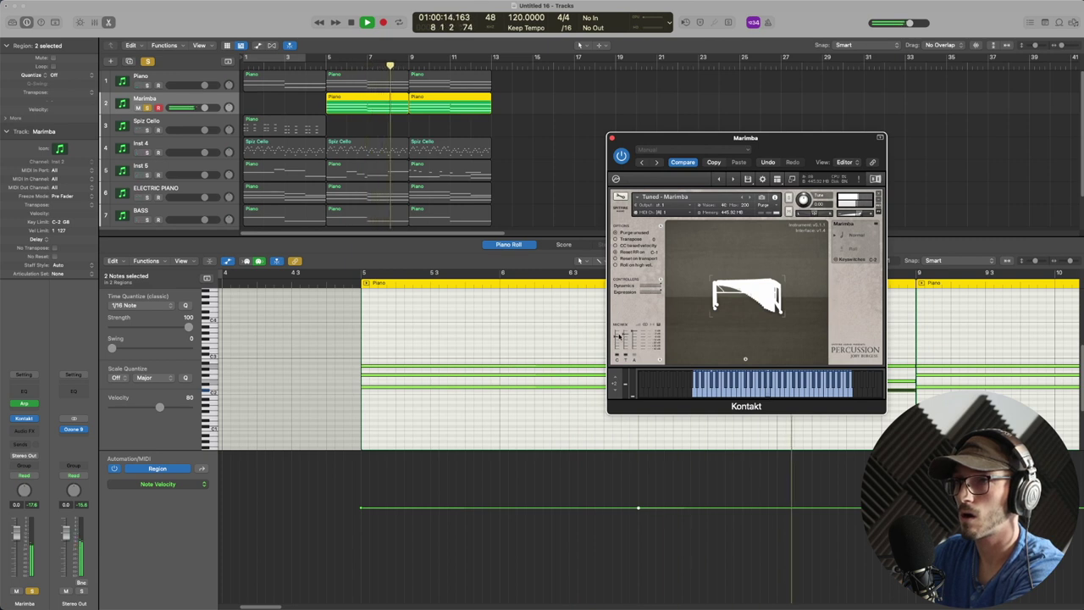
key(space)
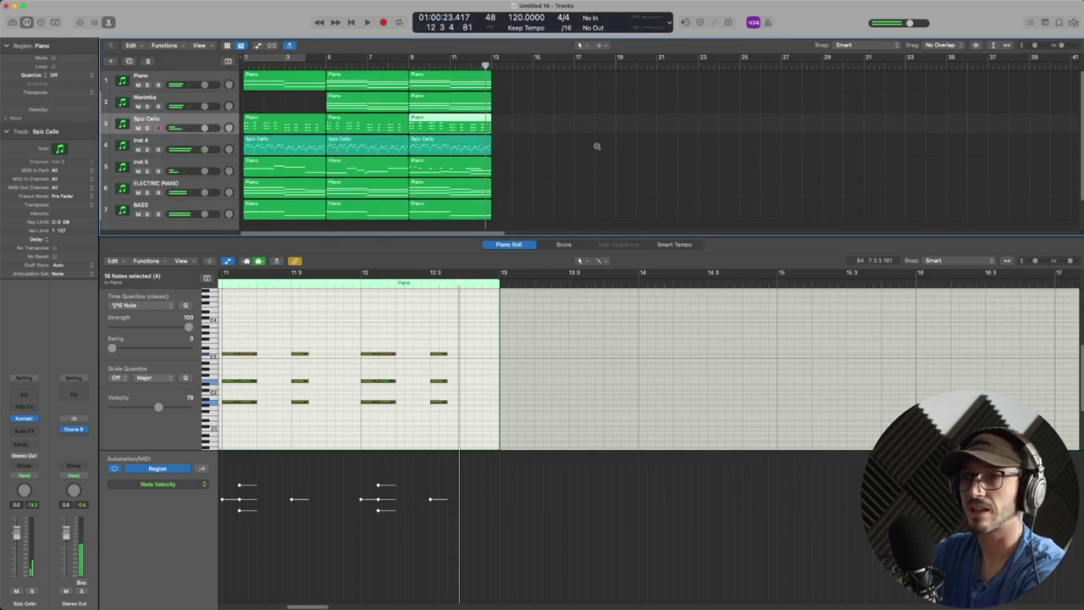
- Copy the regions of all seven tracks in bars 9–12 to bars 13–16
drag(569, 178, 465, 71)
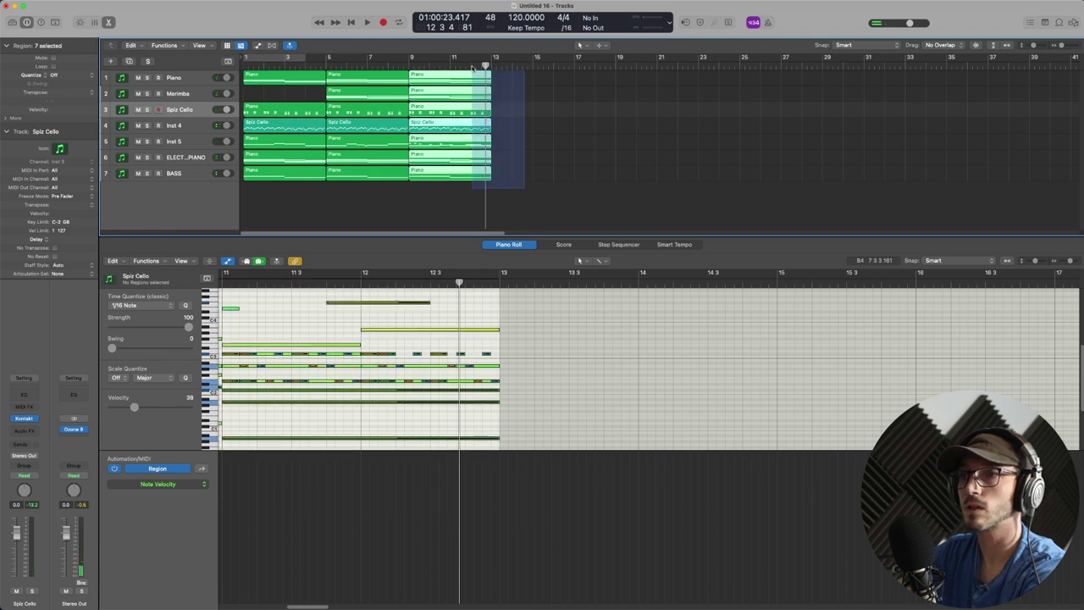
drag(485, 113, 546, 109)
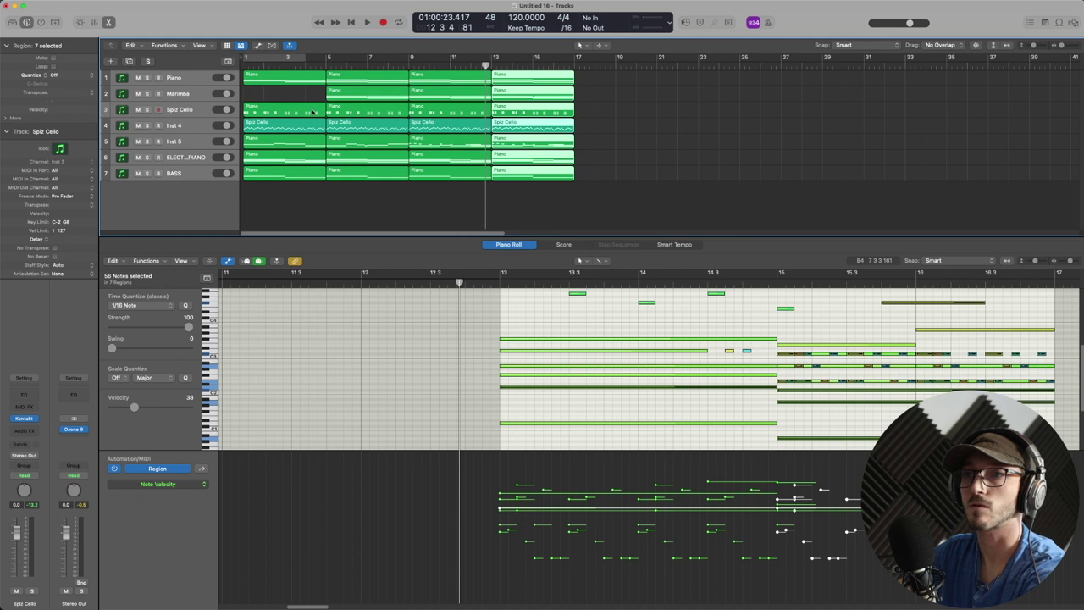
- Check which instrument Inst 4 uses in SINE Player, close the plug-in, and rename the track Western Guitar
click(231, 129)
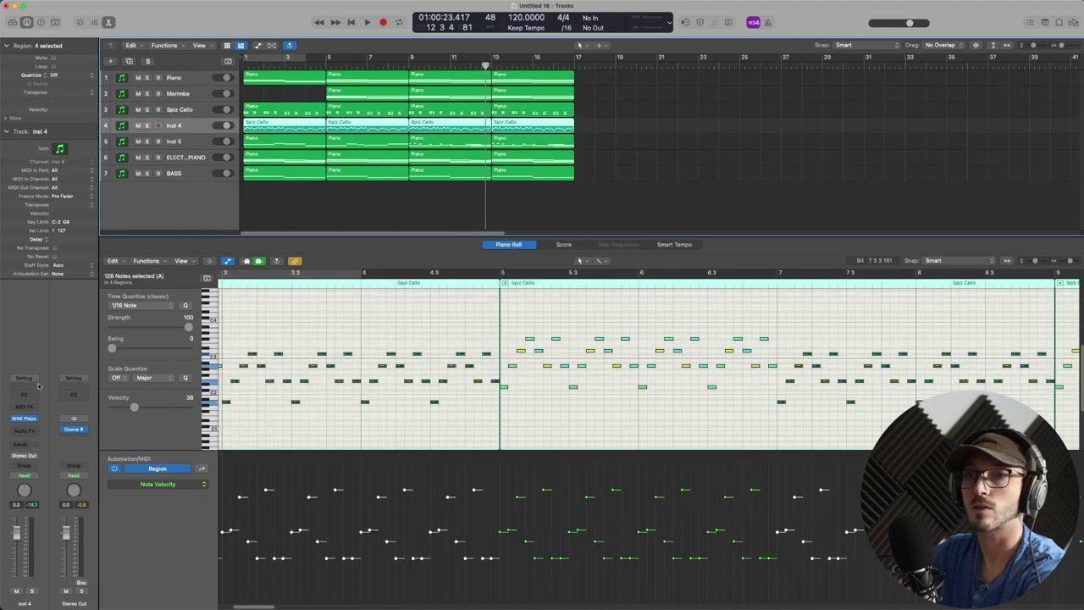
click(24, 418)
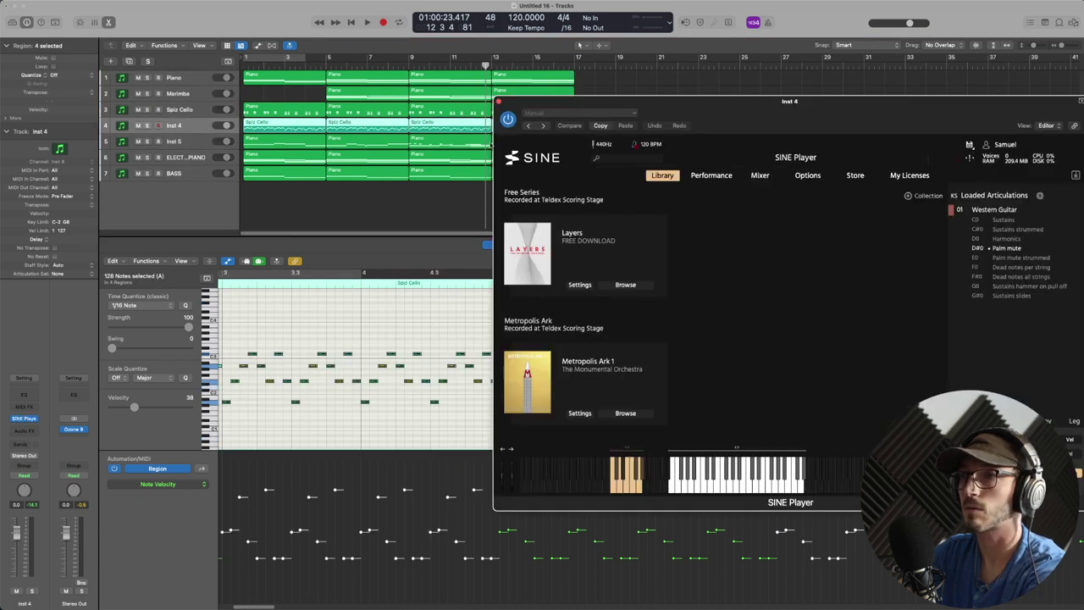
click(499, 99)
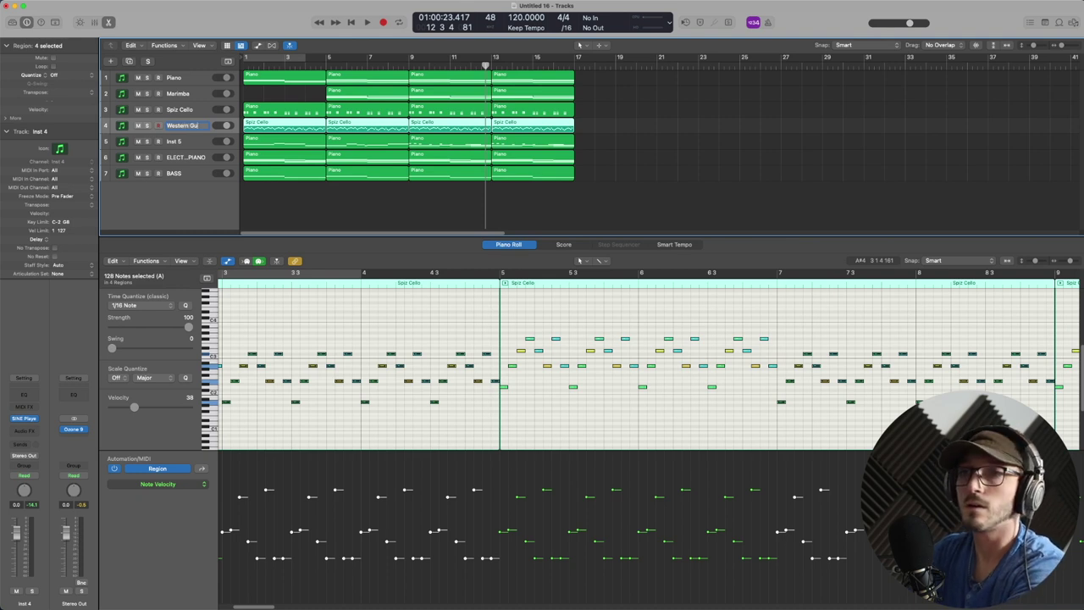
- Check Inst 5's instrument in Kontakt, rename that track Celeste, and rename the track below it Electric Piano
click(191, 142)
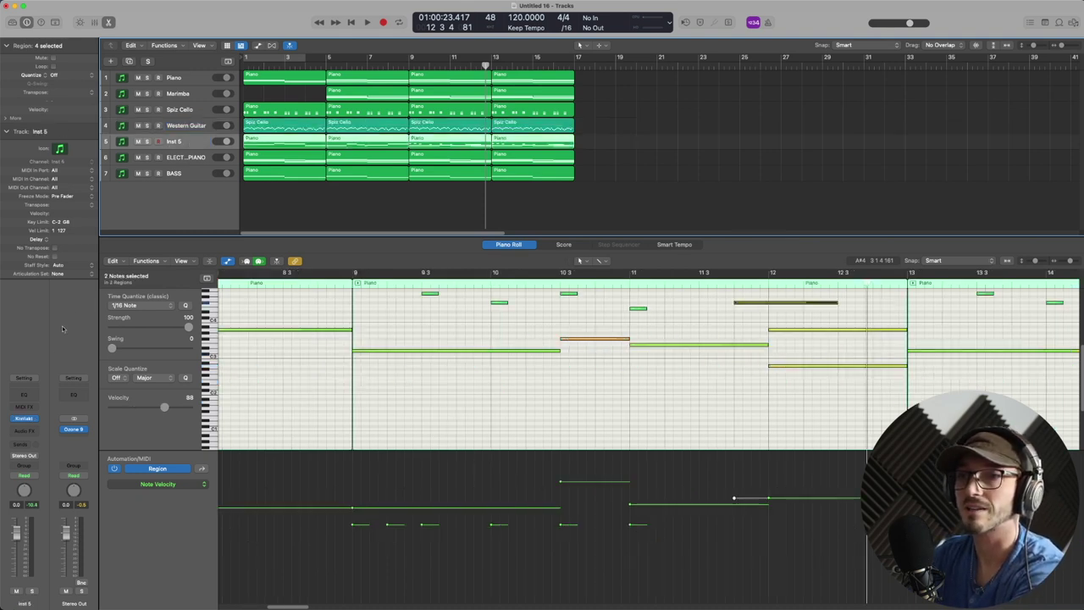
click(25, 418)
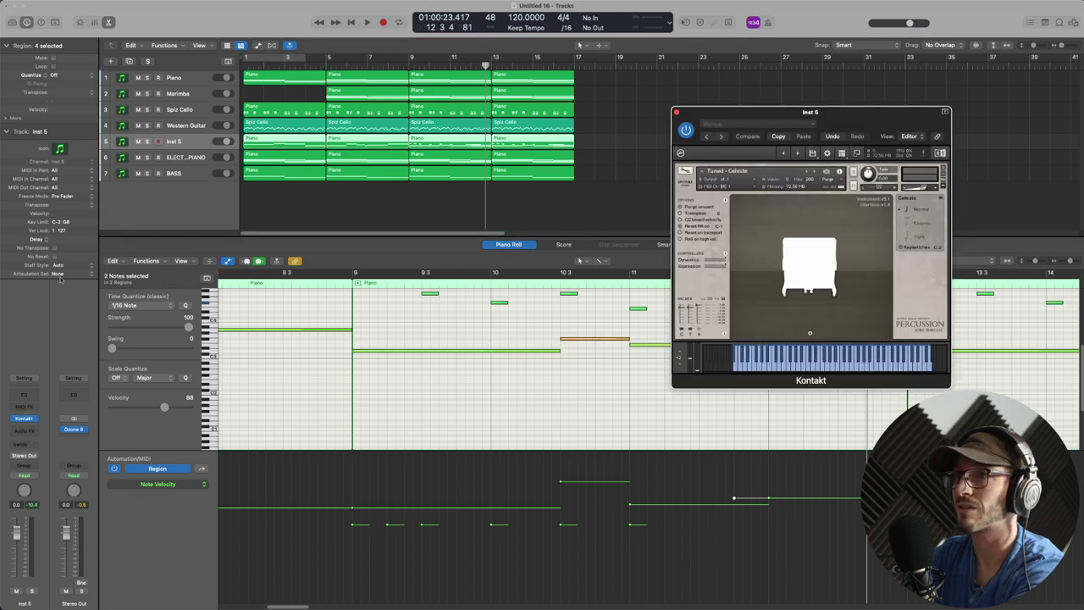
double_click(174, 142)
text(Celeste)
key(Tab)
text(Electric Piano)
click(203, 173)
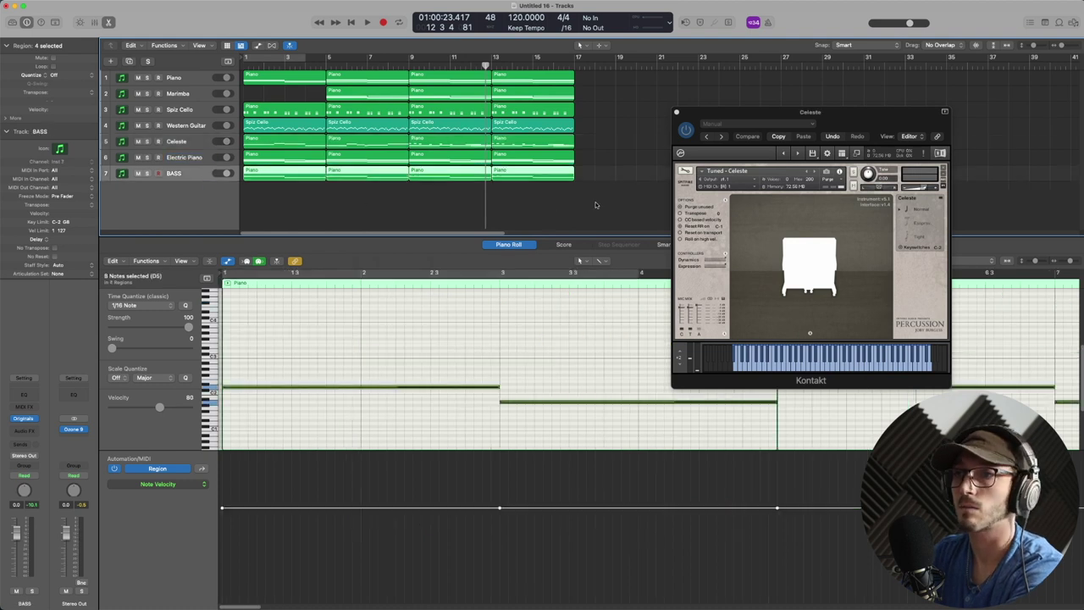
- Select all regions in the arrangement and name them by their tracks
key(super+a)
right_click(320, 105)
mouse_move(385, 203)
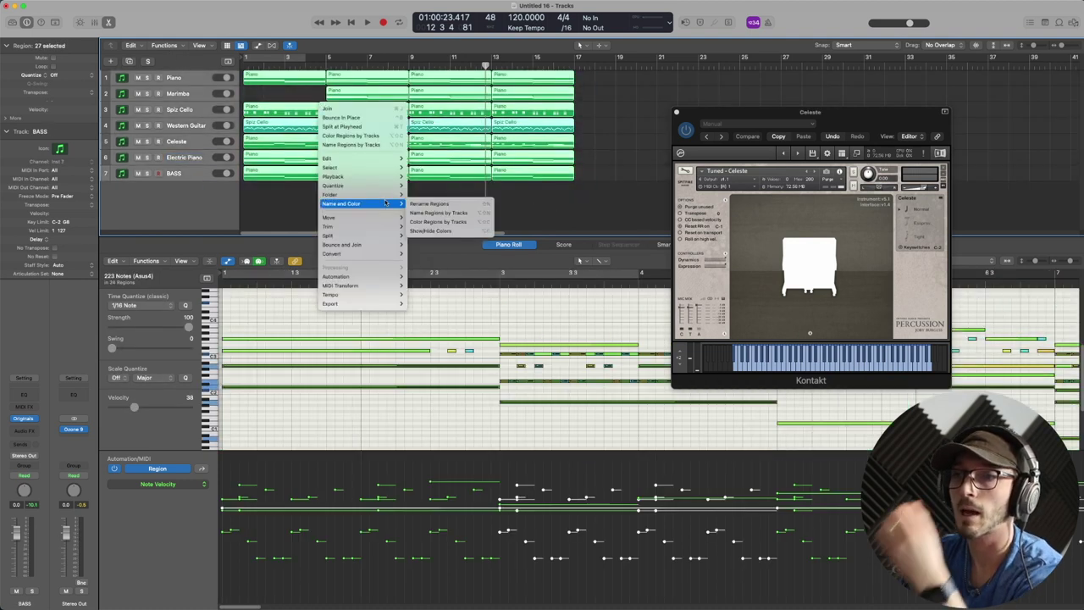
click(447, 214)
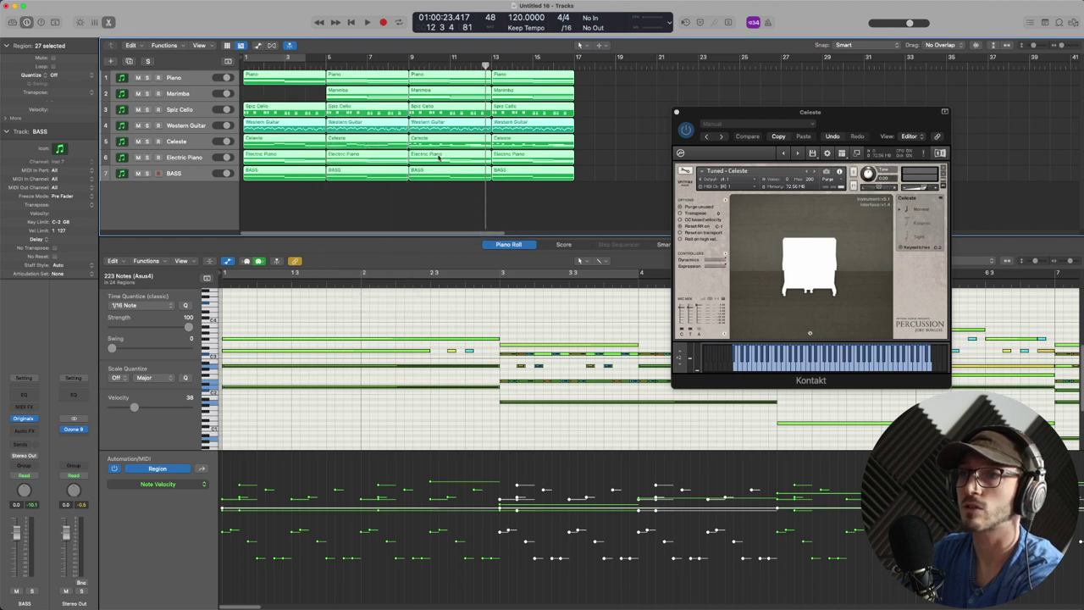
- Color all the selected regions by their tracks
right_click(448, 146)
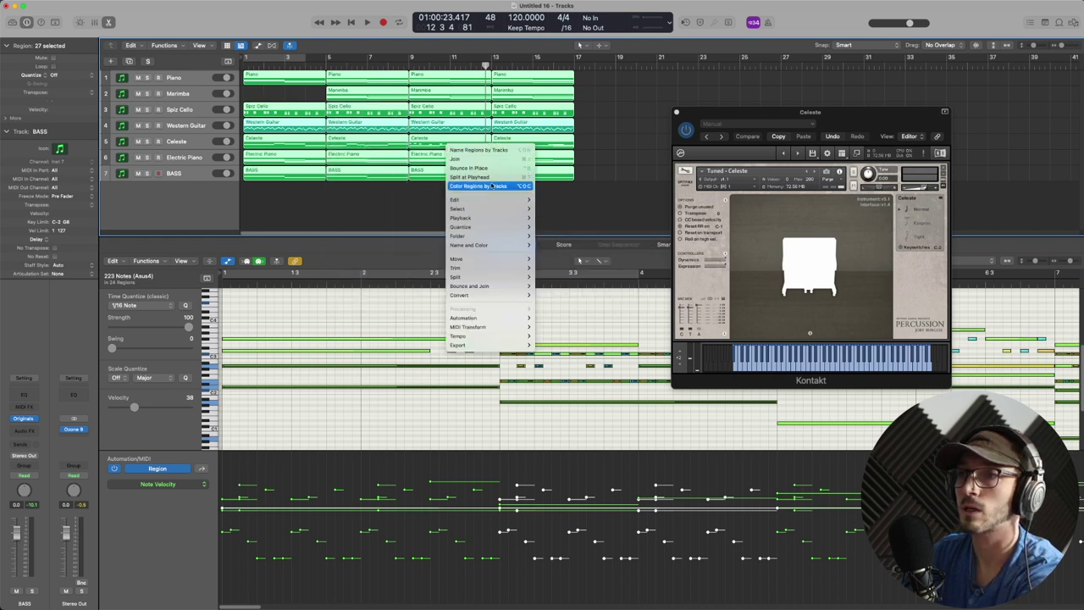
mouse_move(496, 244)
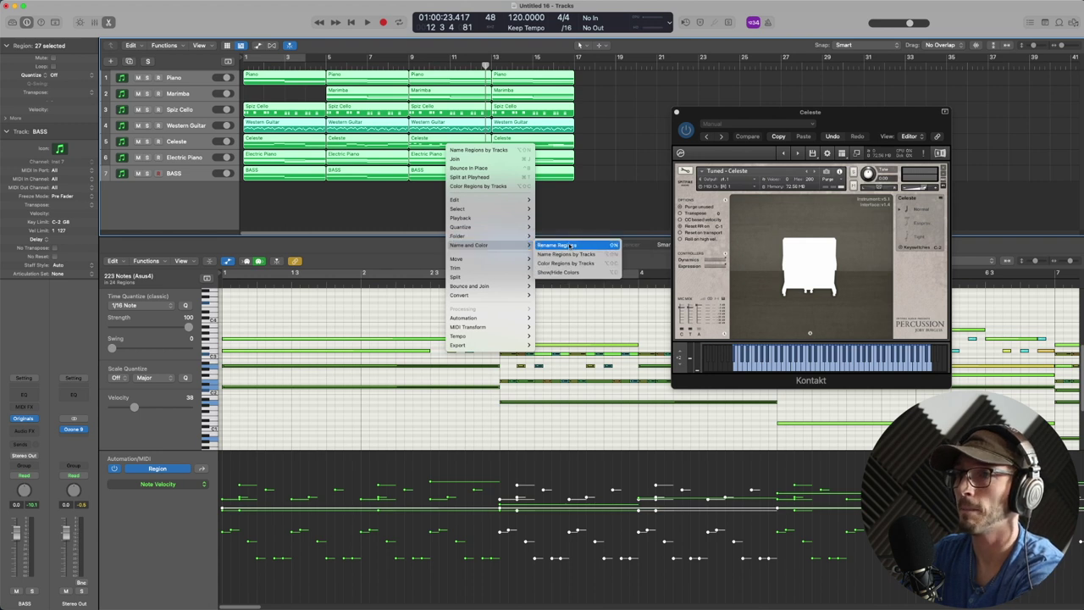
click(582, 264)
scroll(594, 159, up, 4)
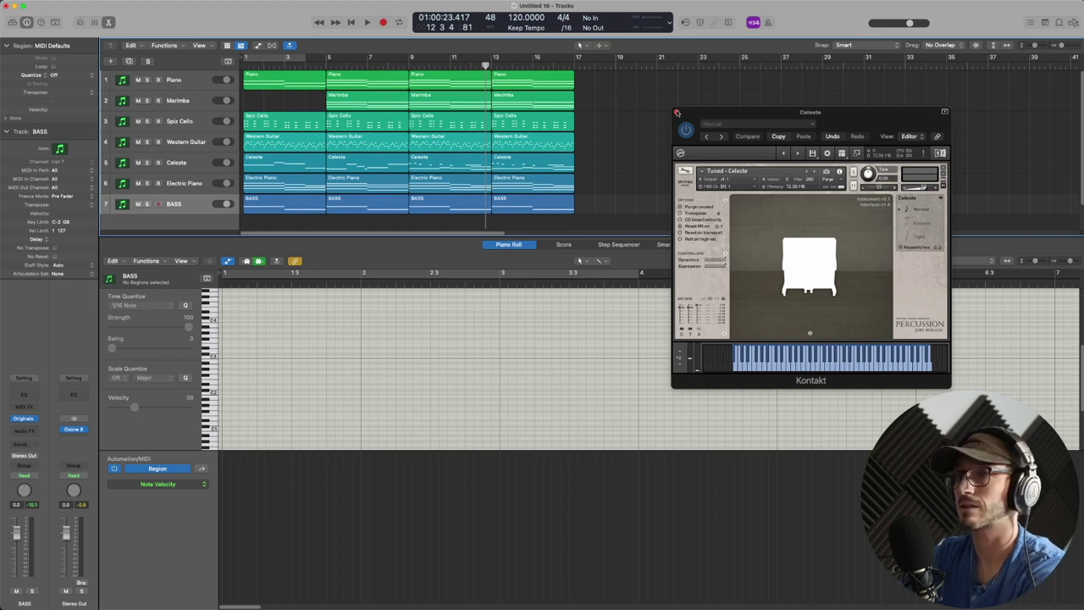
- Close the Celeste's Kontakt window after a short playback and copy all seven regions of bars 13–16 to bars 17–20
key(space)
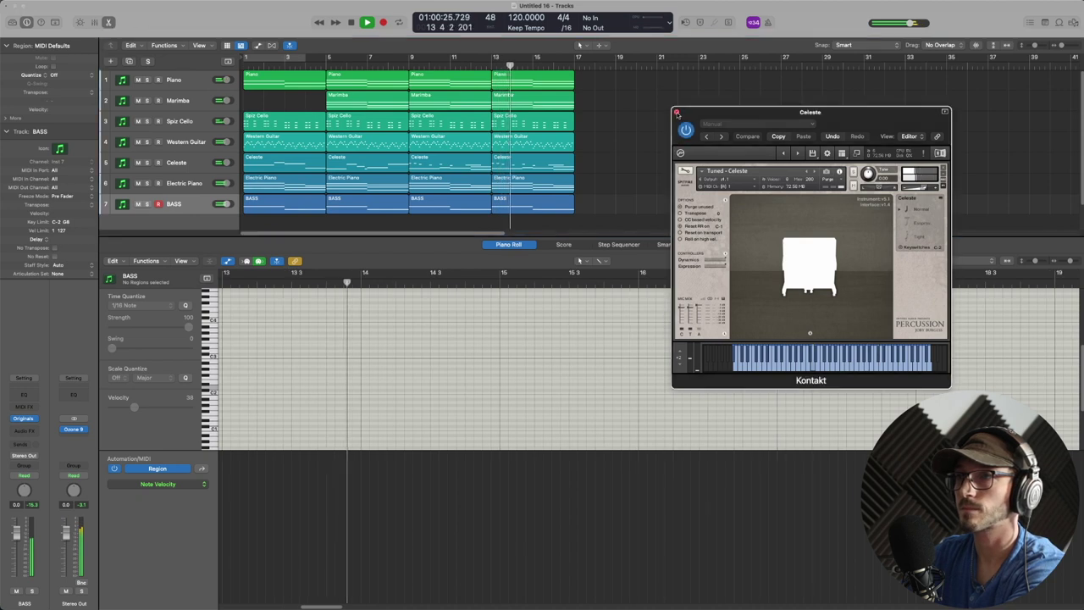
key(space)
click(675, 111)
drag(599, 71, 593, 199)
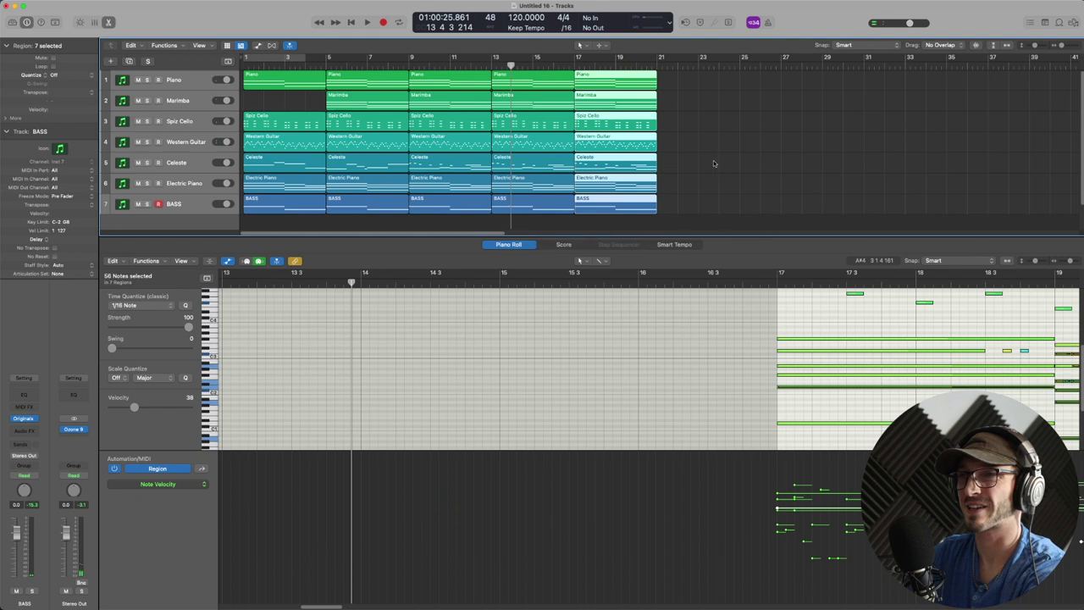
click(714, 164)
- Replace the Celeste region in bars 17–20 with a copy of the Celeste region from bars 5–8
click(635, 167)
scroll(584, 317, left, 2)
scroll(578, 317, up, 5)
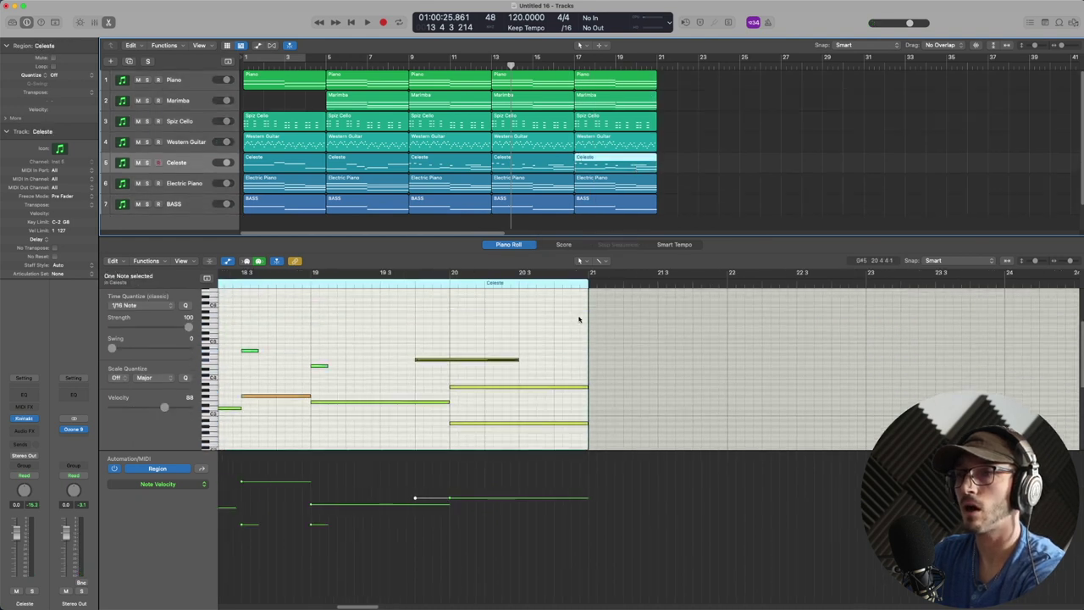
scroll(571, 355, left, 5)
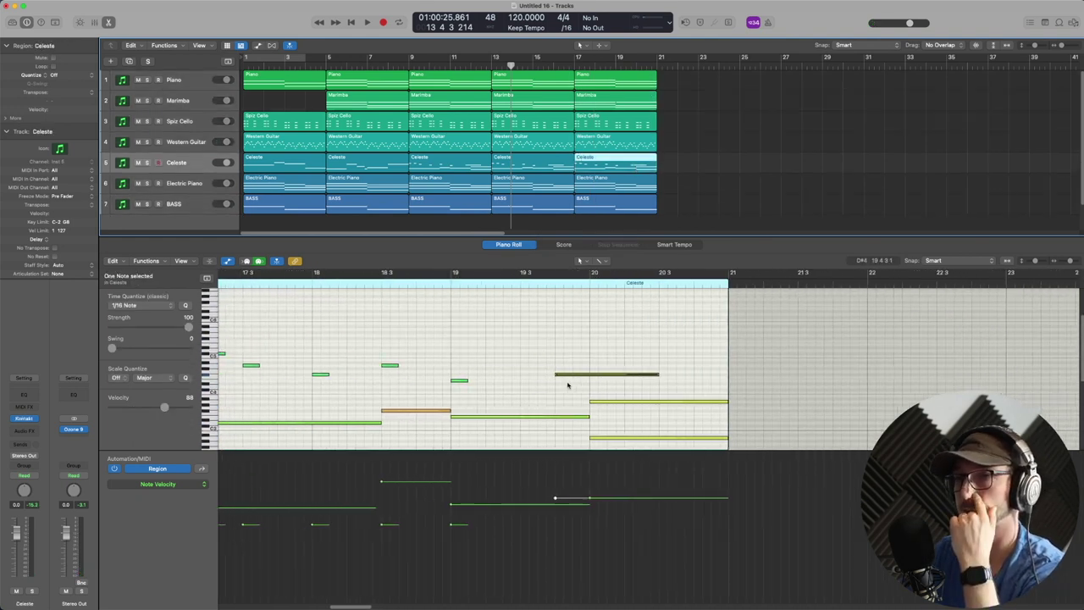
scroll(569, 386, left, 5)
scroll(569, 385, down, 1)
click(570, 382)
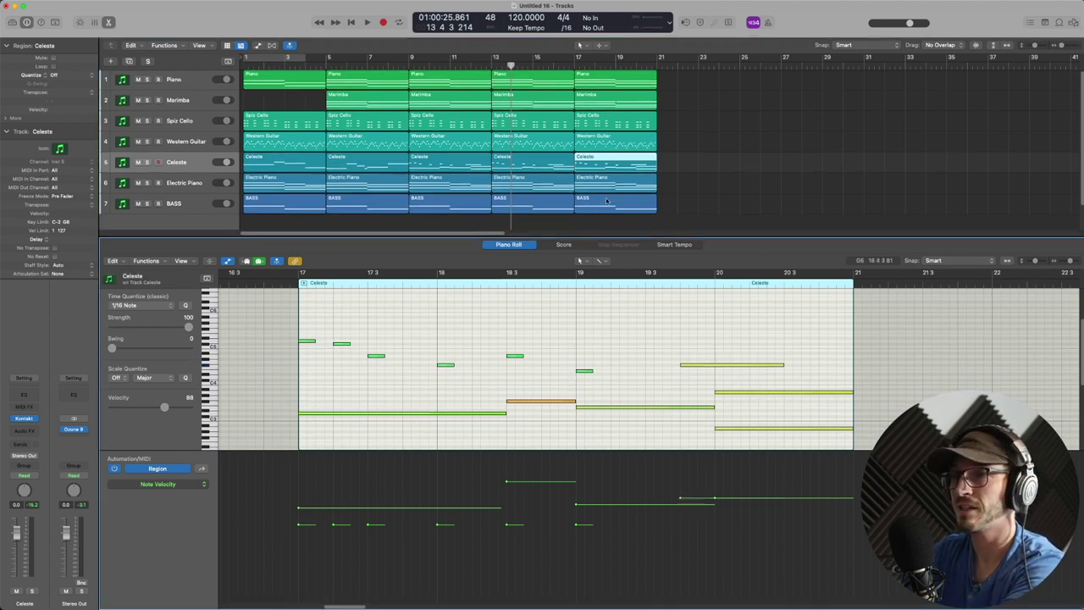
click(669, 160)
click(626, 165)
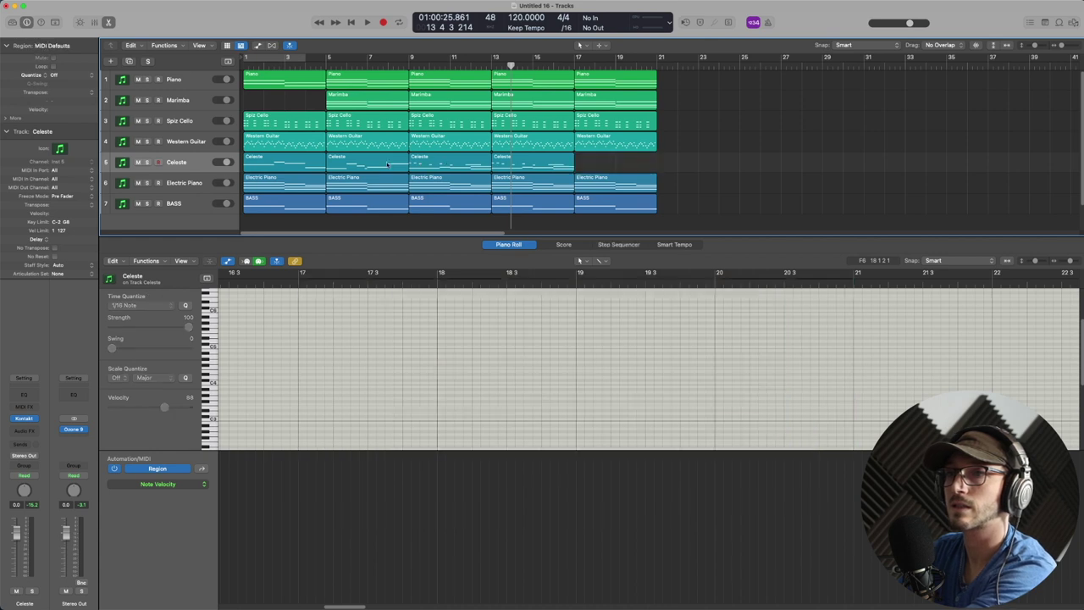
drag(382, 166, 632, 174)
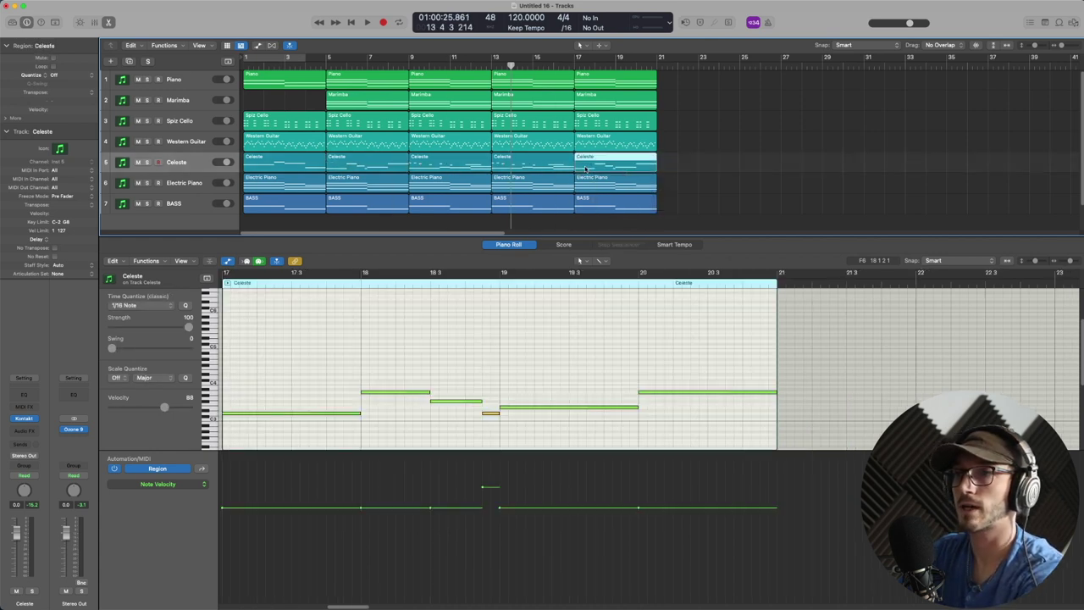
- Show the Celeste regions of bars 13–20 together in the Piano Roll and play from bar 13 into bar 17
click(558, 168)
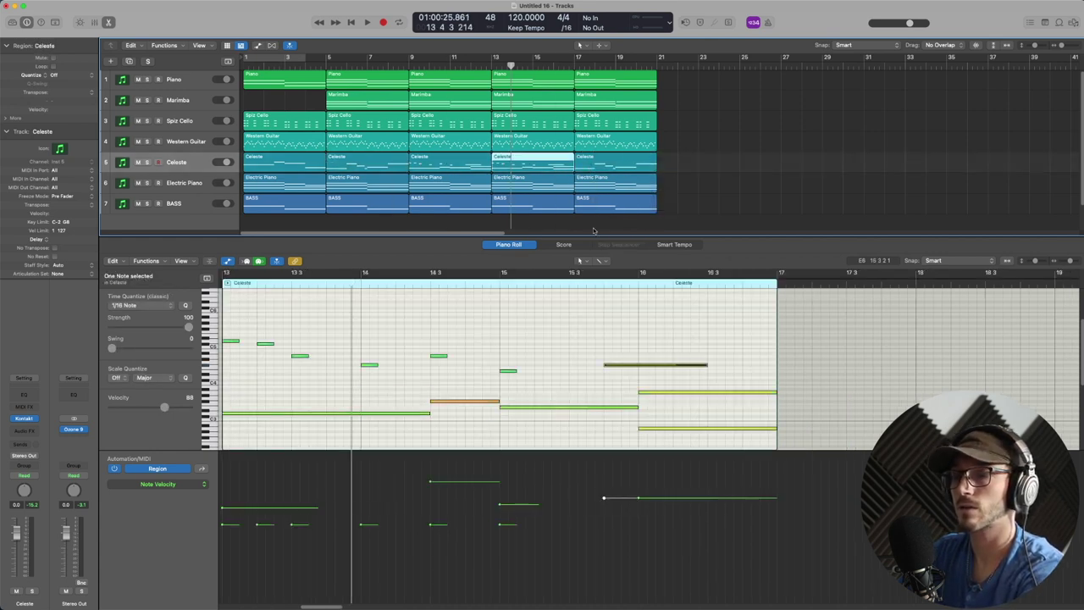
shift+click(605, 169)
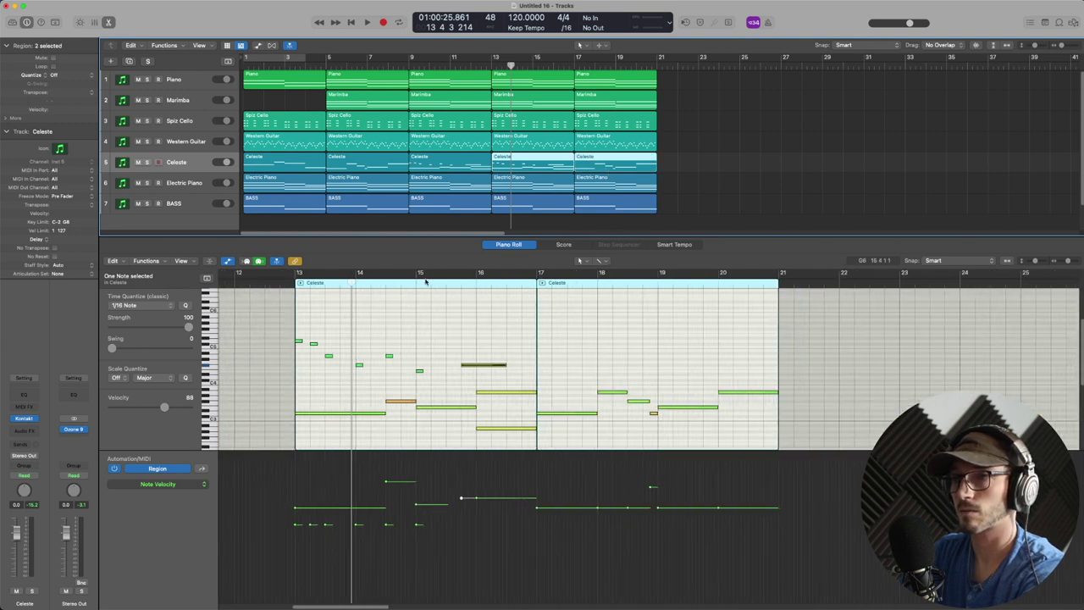
click(282, 291)
key(space)
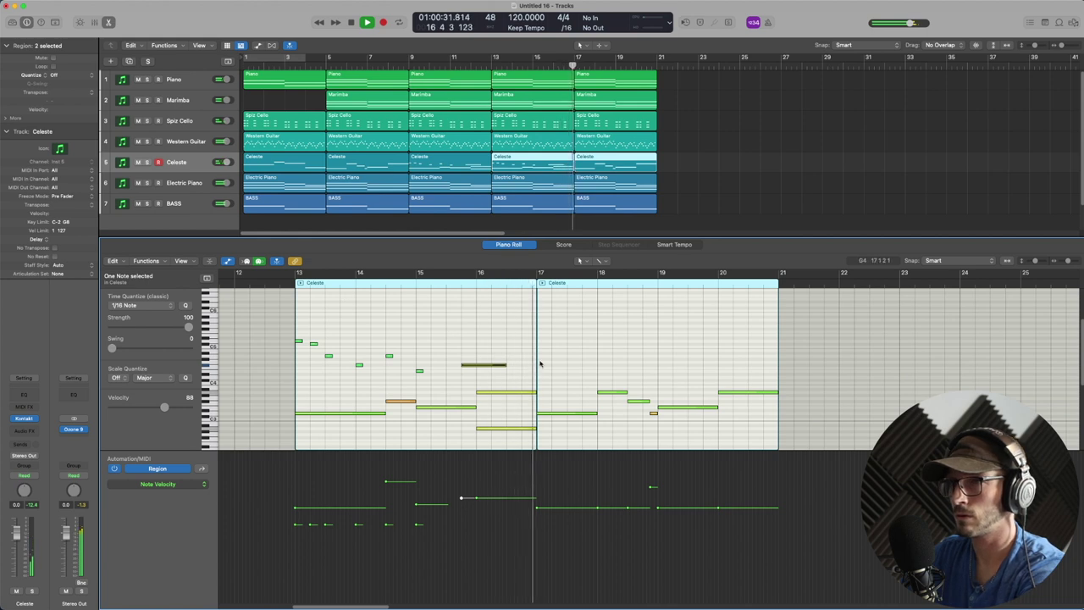
key(space)
- Copy the high Celeste melody notes of bars 13–16 into the region at bars 17–20 and vary their pitches
scroll(547, 359, up, 5)
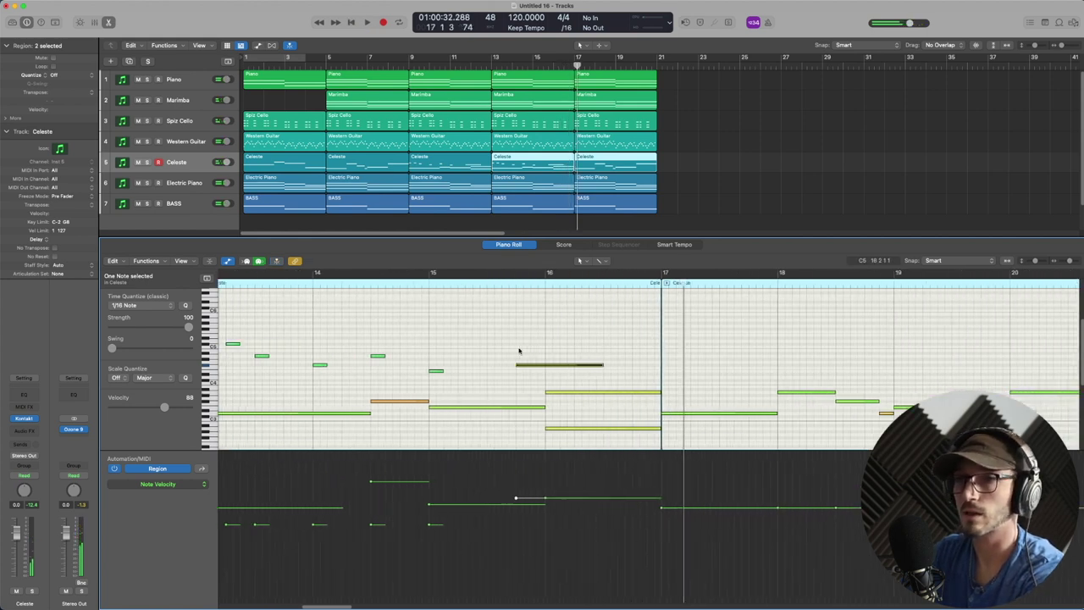
click(301, 326)
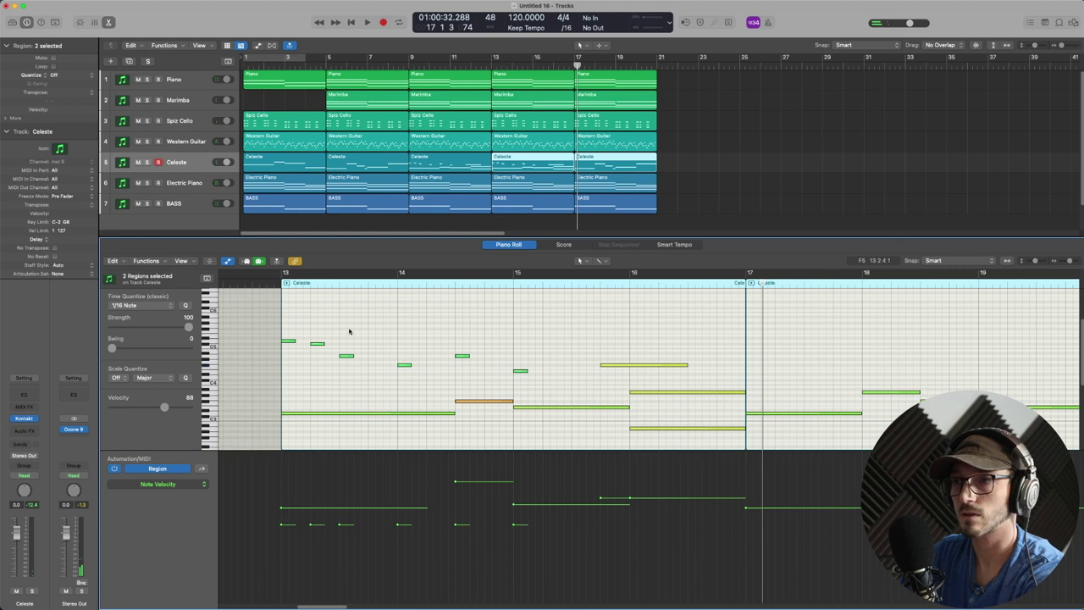
drag(288, 329, 612, 383)
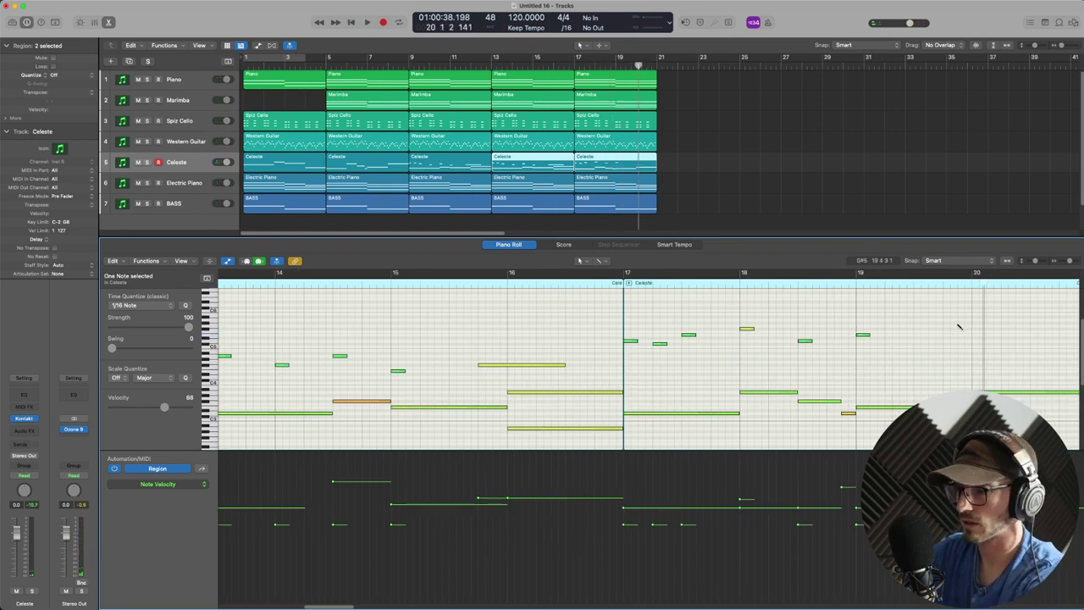
- Restore the long high Celeste note near bar 20 and transpose it up an octave
key(super+shift+z)
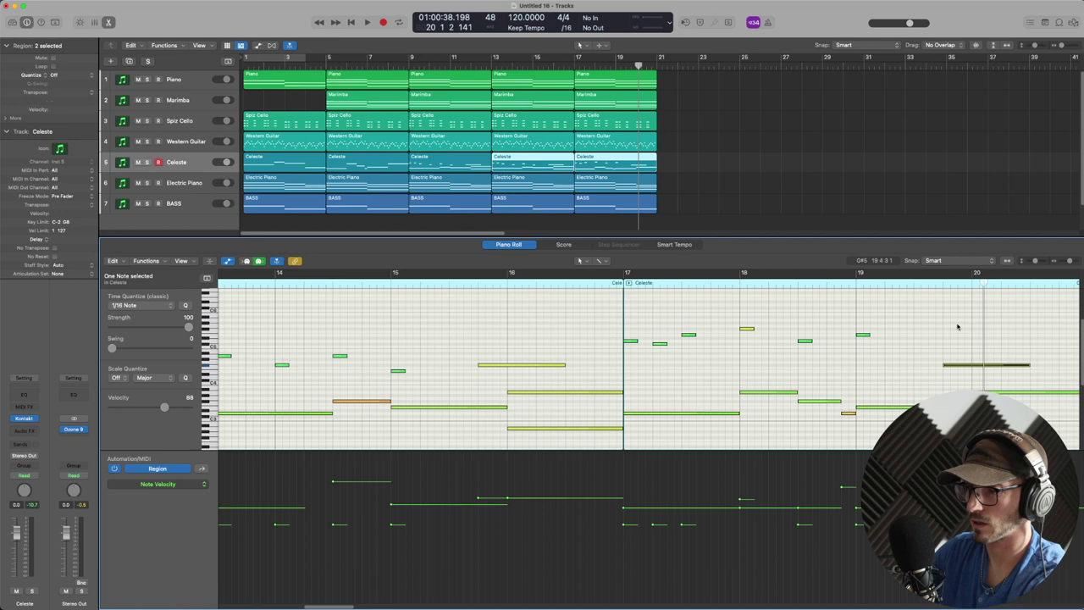
key(alt+shift+Down)
key(alt+shift+Up)
key(alt+shift+Up)
scroll(614, 367, left, 2)
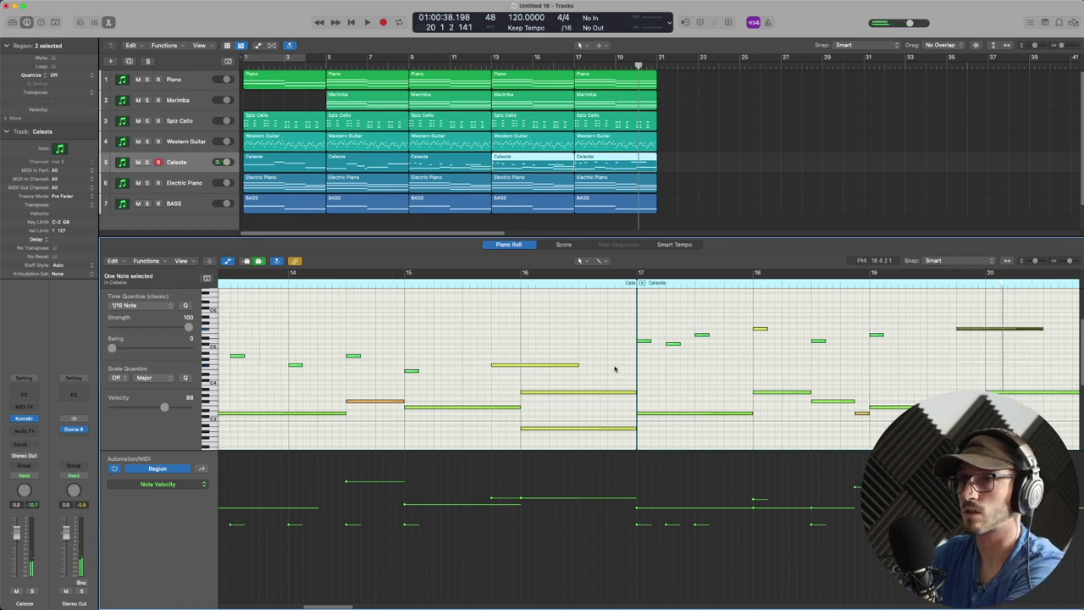
- Play back the transition into the revised Celeste melody in bars 17–20
scroll(613, 367, left, 3)
click(546, 283)
key(space)
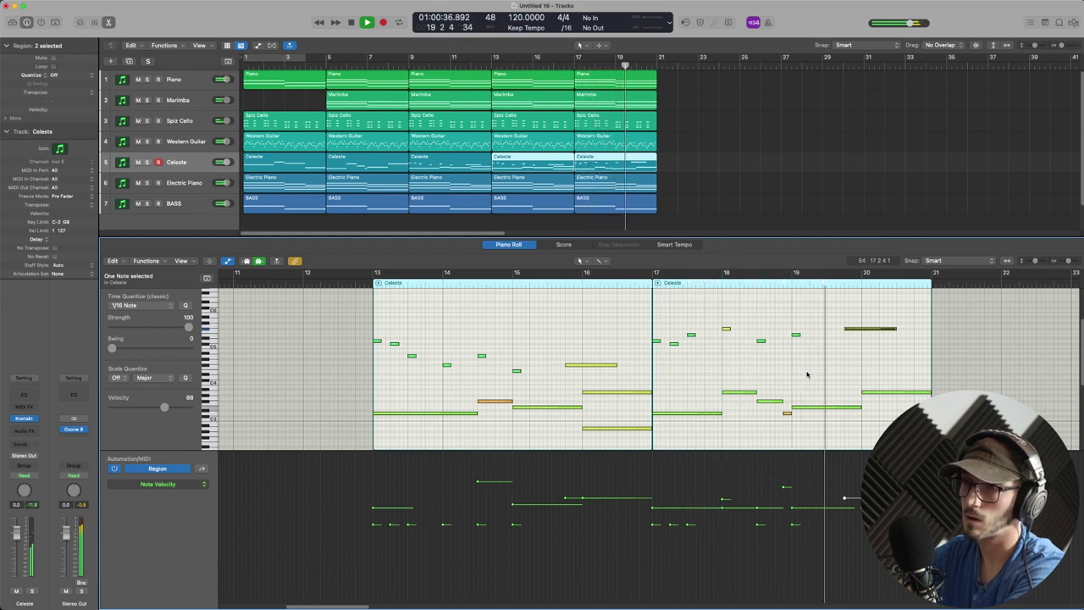
key(space)
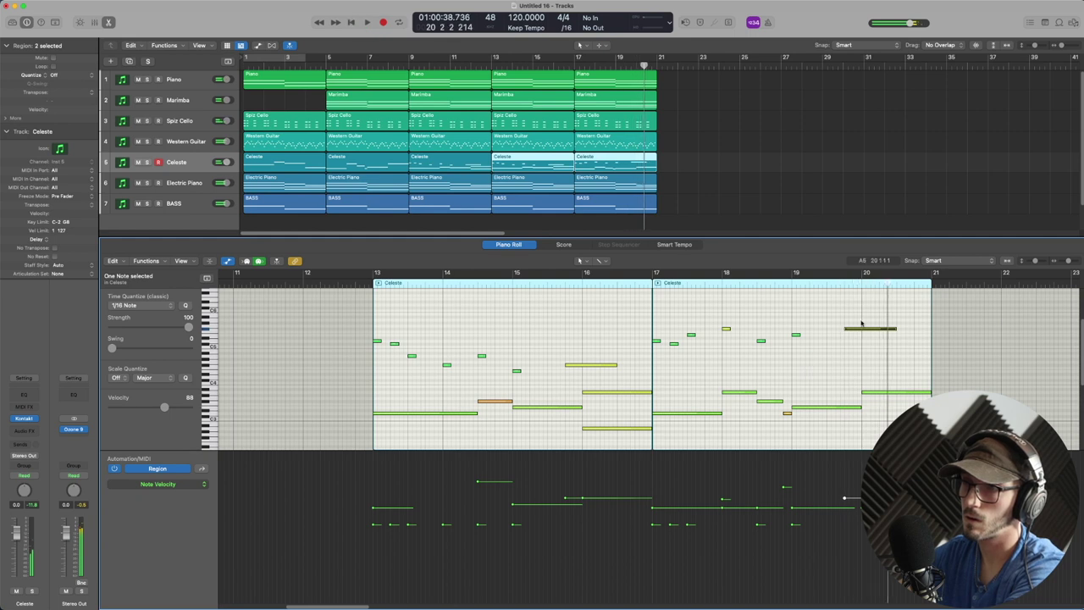
- End the high Celeste note at bar 20, add a lower long note from bar 20, and lower it by a semitone
key(super+Right)
key(super+Right)
key(super+Right)
key(super+Right)
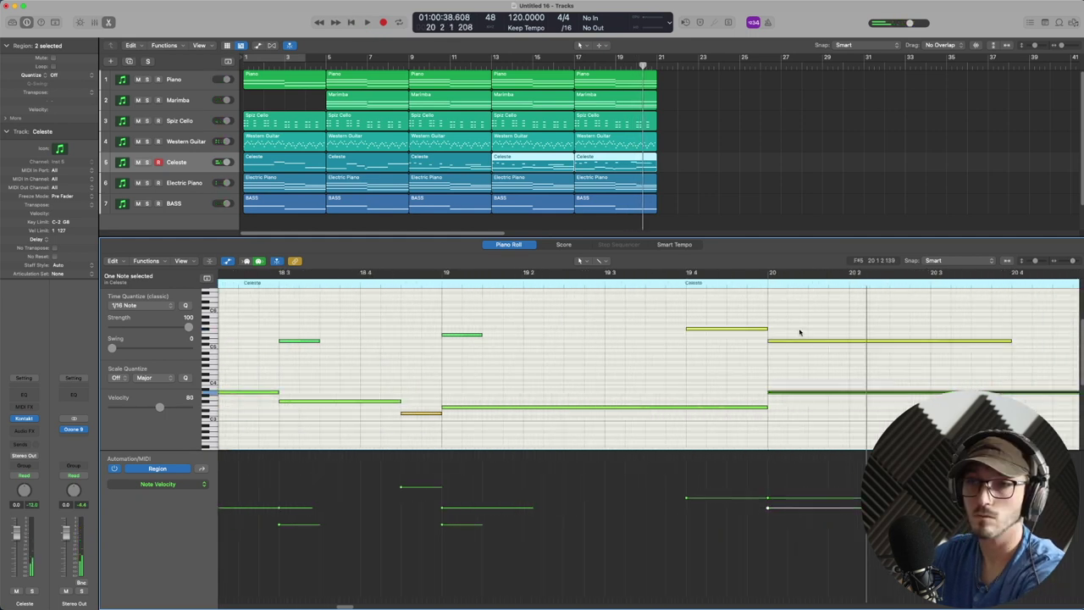
drag(802, 318, 812, 354)
key(alt+Down)
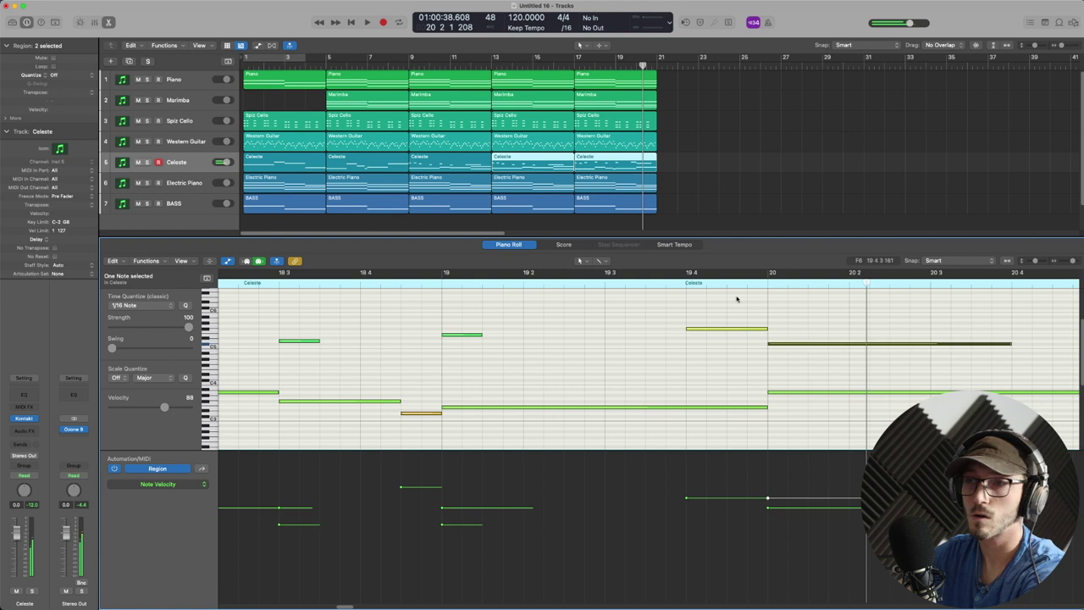
- End the high Celeste note halfway through bar 20 and add a lower note for the bar's second half, lowered by a semitone
double_click(677, 280)
key(space)
key(super+Left)
key(super+Left)
key(super+Left)
key(super+Left)
drag(926, 344, 897, 344)
click(899, 354)
key(alt+Down)
- Play back the revised ending of the Celeste melody in bars 19–20
double_click(783, 281)
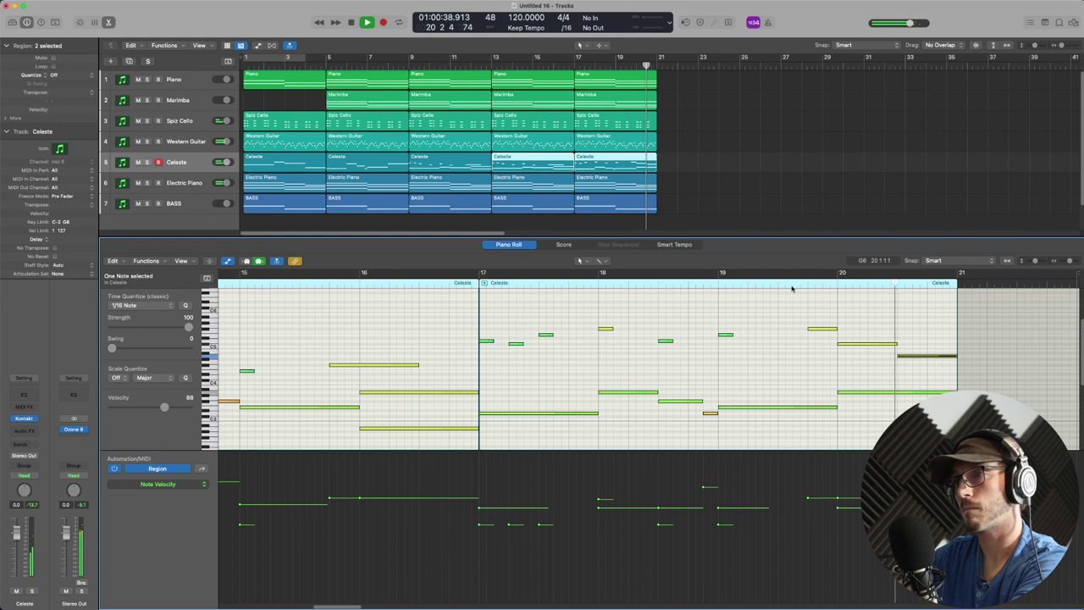
key(space)
key(super+Left)
key(super+Left)
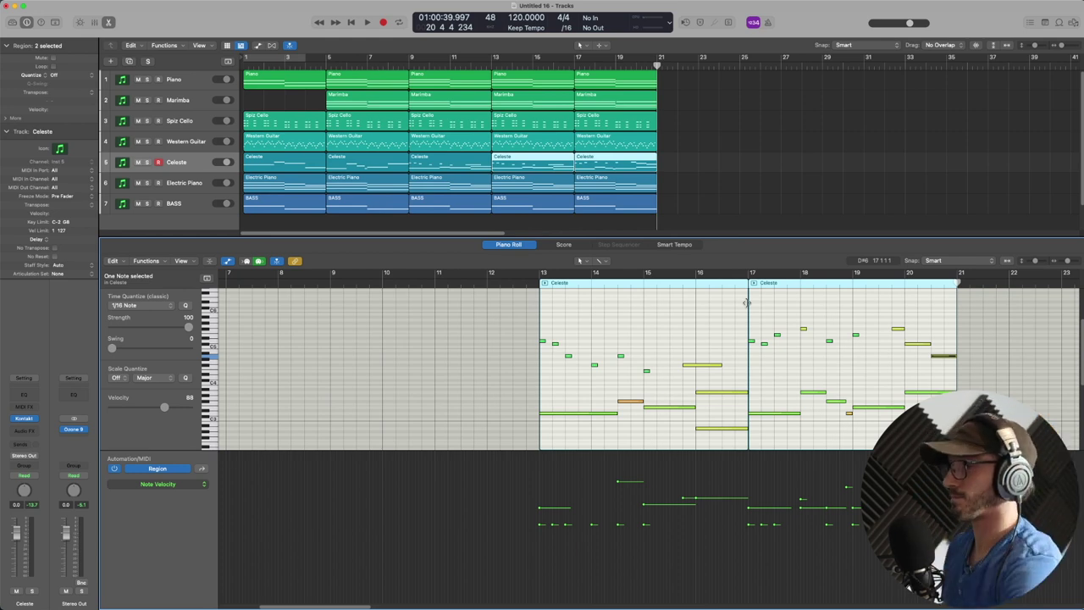
- Add a new software instrument track below BASS and load Kontakt as its instrument
scroll(544, 186, down, 1)
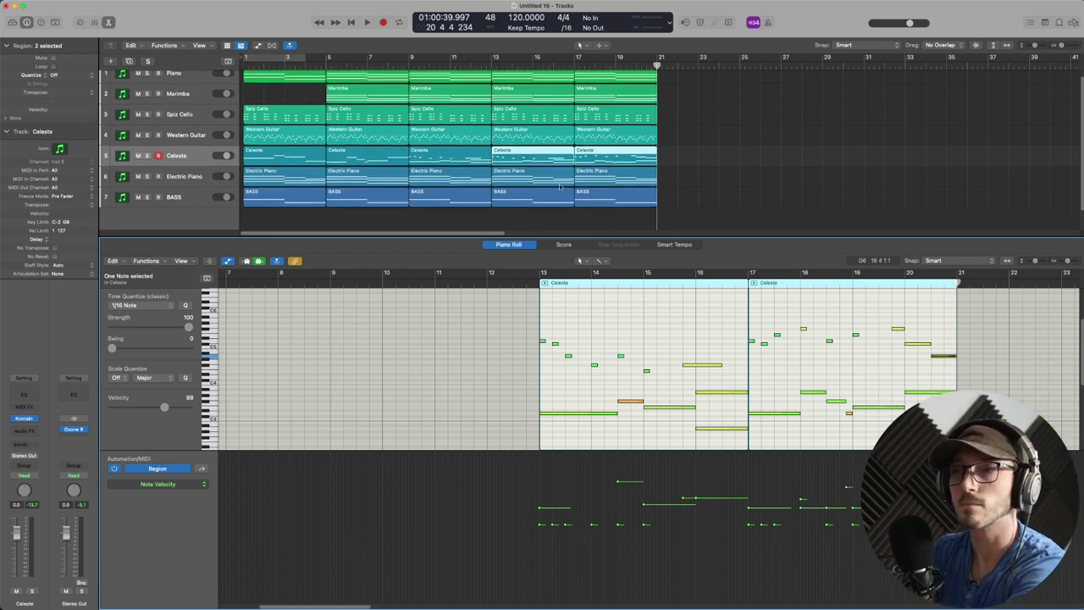
scroll(612, 175, down, 2)
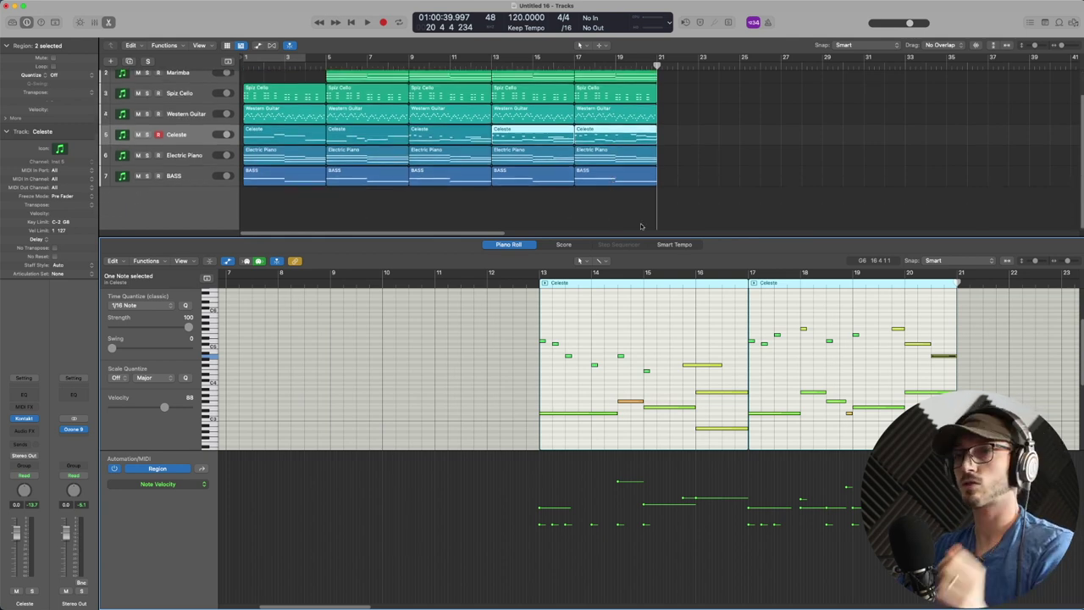
double_click(217, 200)
click(29, 417)
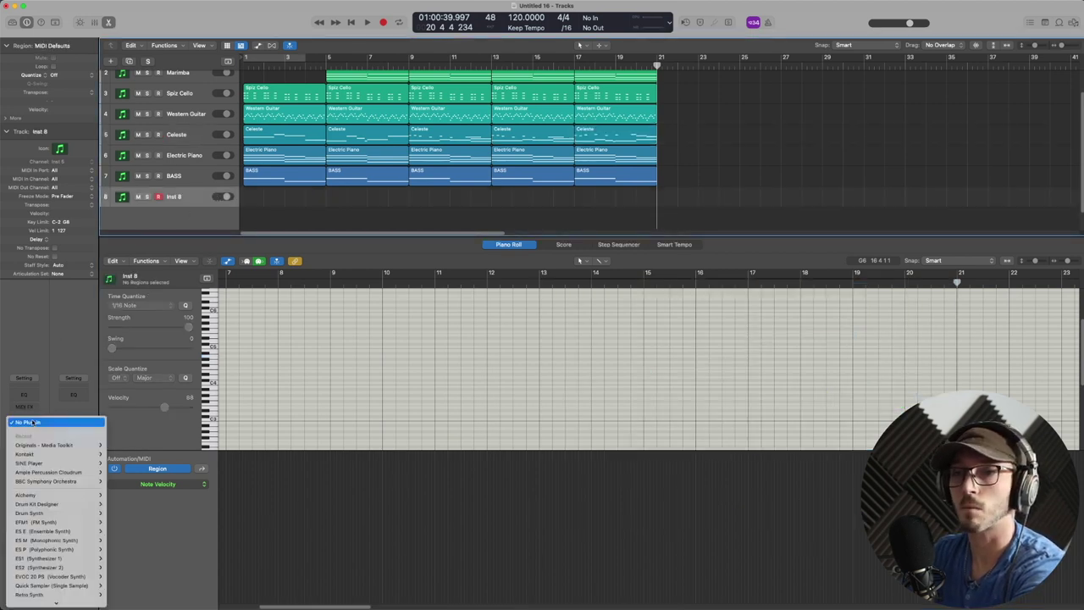
mouse_move(61, 449)
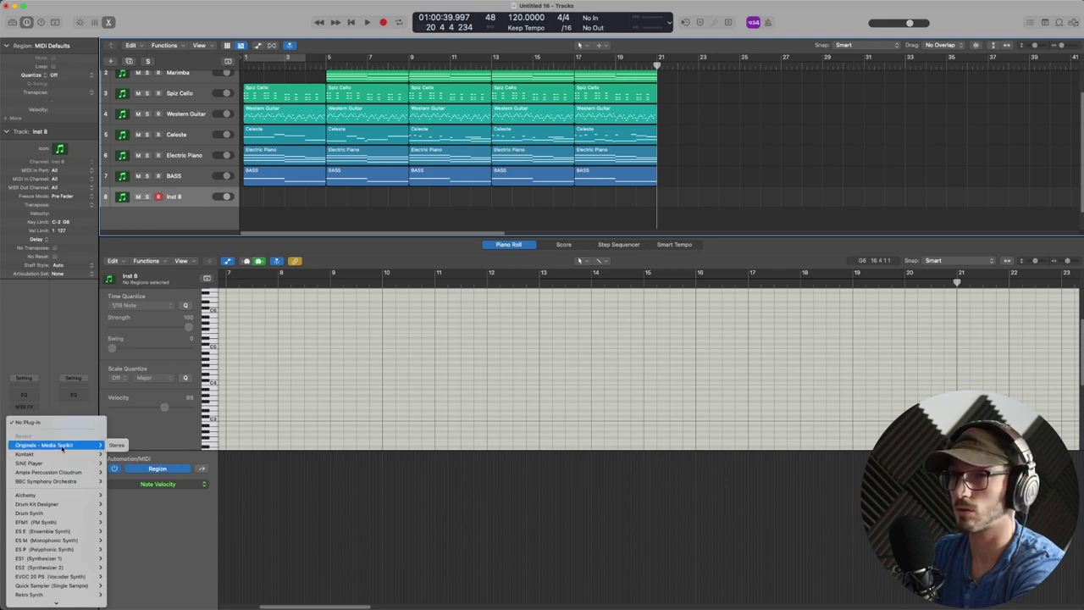
click(51, 454)
- Load the "d - Viola - Legato" patch from the Legato patches of Spitfire Solo Strings
click(725, 251)
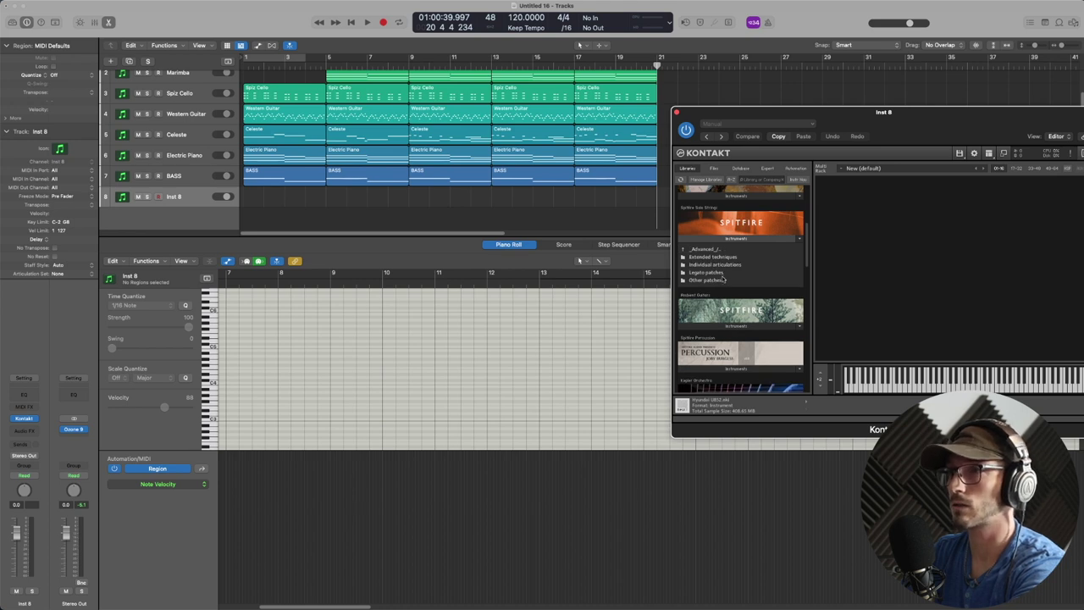
double_click(718, 273)
double_click(717, 273)
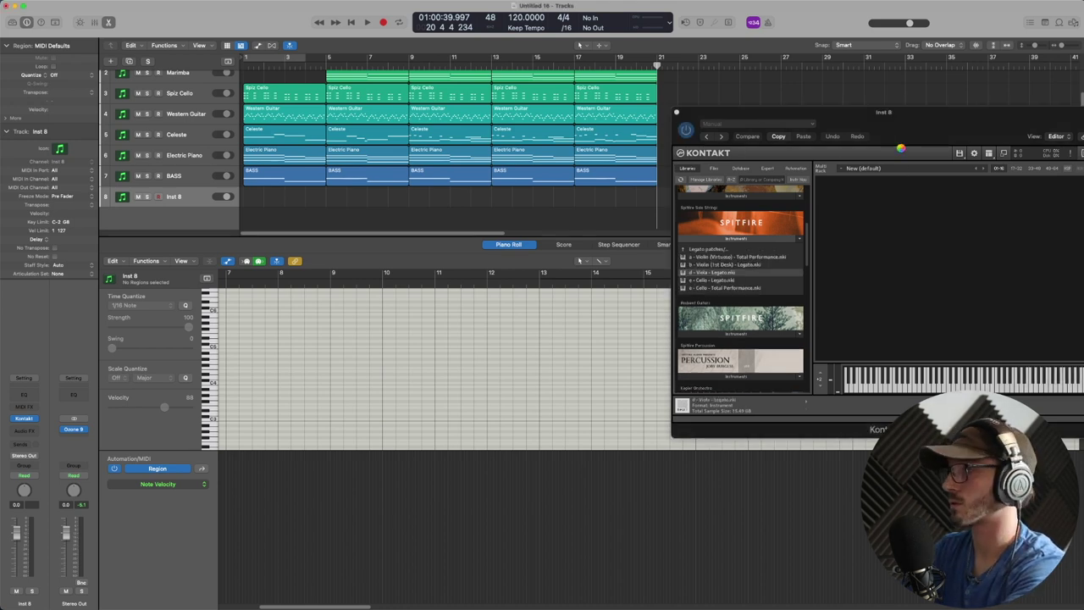
- Enlarge the tracks area and copy the two Celeste regions at bars 13–20 onto the Inst 8 track
scroll(712, 140, up, 2)
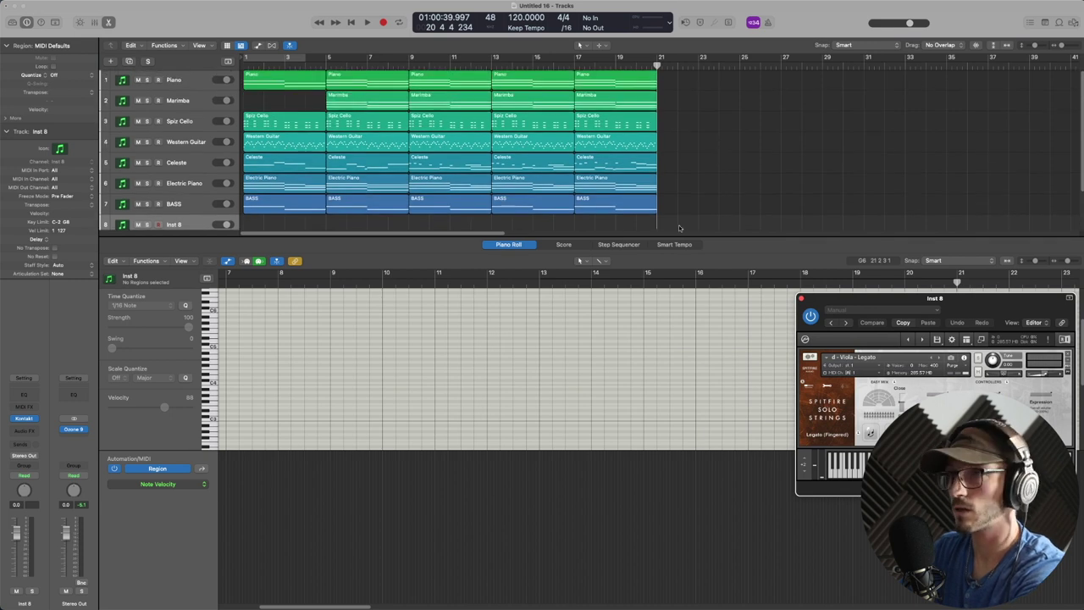
drag(682, 240, 688, 325)
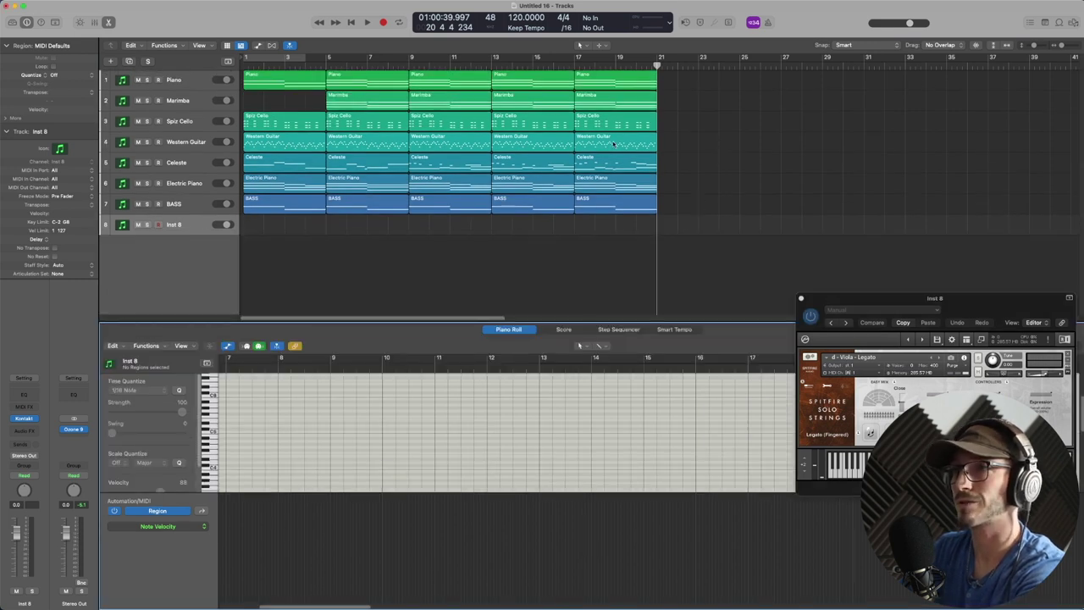
drag(667, 162, 549, 165)
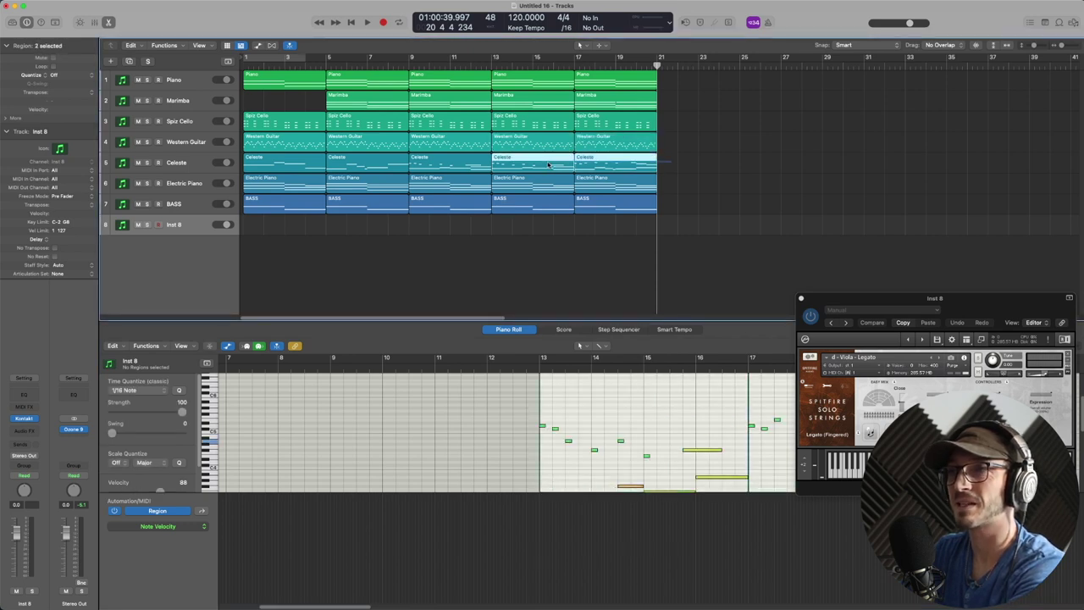
drag(549, 165, 550, 230)
key(p)
key(p)
- Delete the high melody notes from both copied regions on Inst 8, keeping only the lower line
click(543, 408)
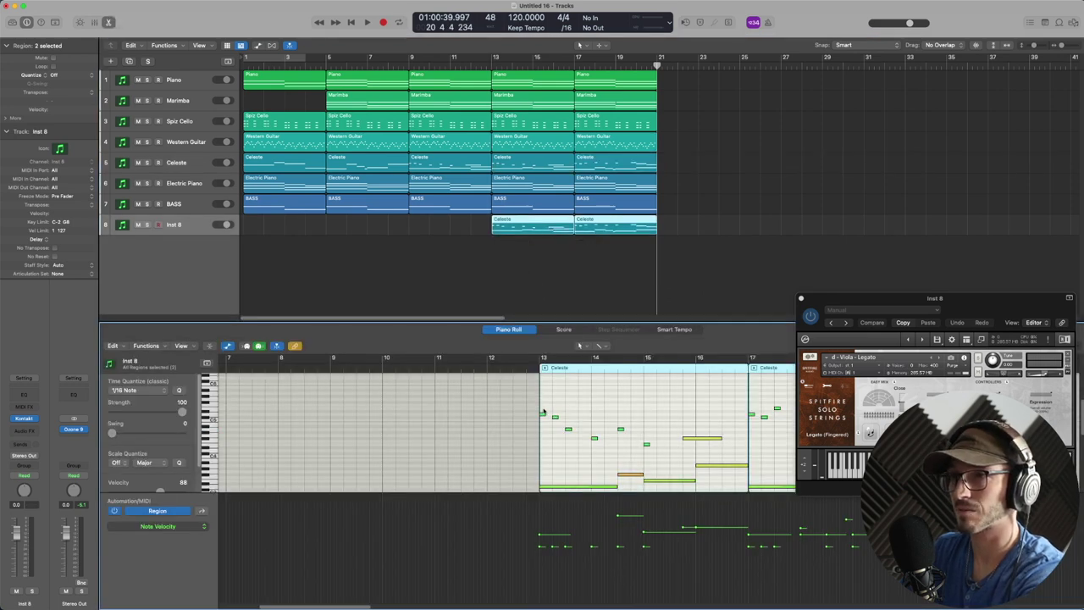
drag(542, 408, 686, 451)
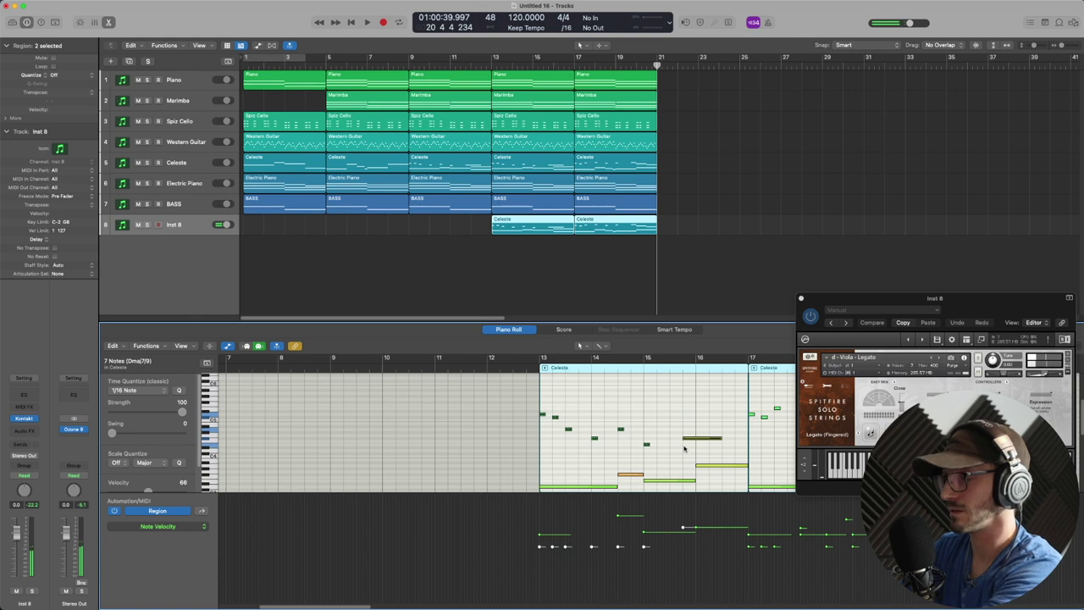
scroll(644, 461, right, 5)
scroll(555, 468, down, 1)
click(549, 447)
key(BackSpace)
scroll(565, 398, up, 1)
drag(551, 382, 774, 430)
key(Delete)
scroll(638, 443, down, 2)
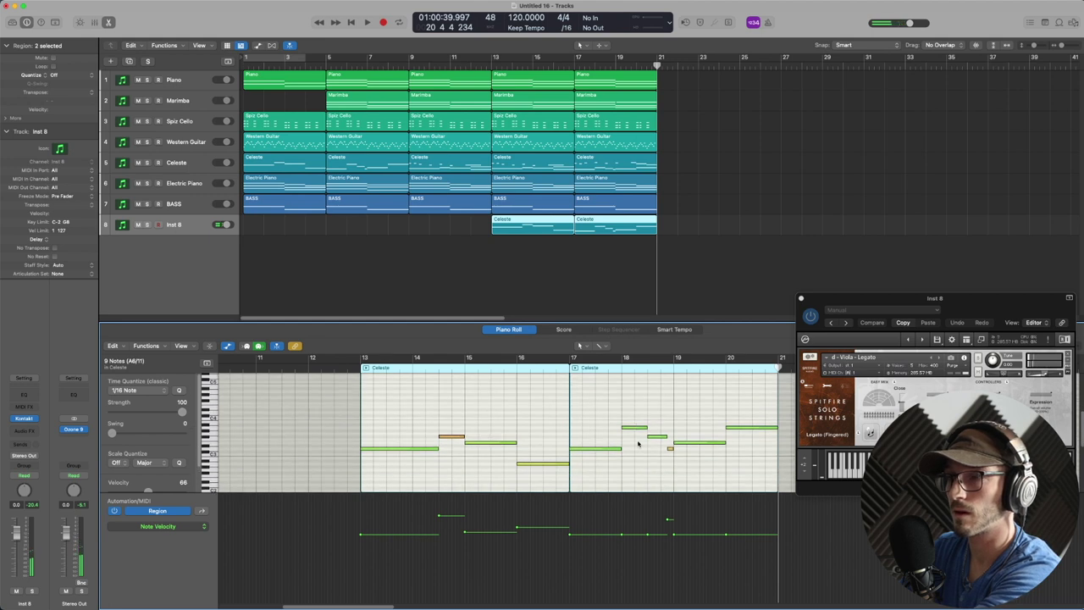
- Record modulation, expression and Ctrl 21 moves for the viola from just before bar 13 through bar 20
click(347, 367)
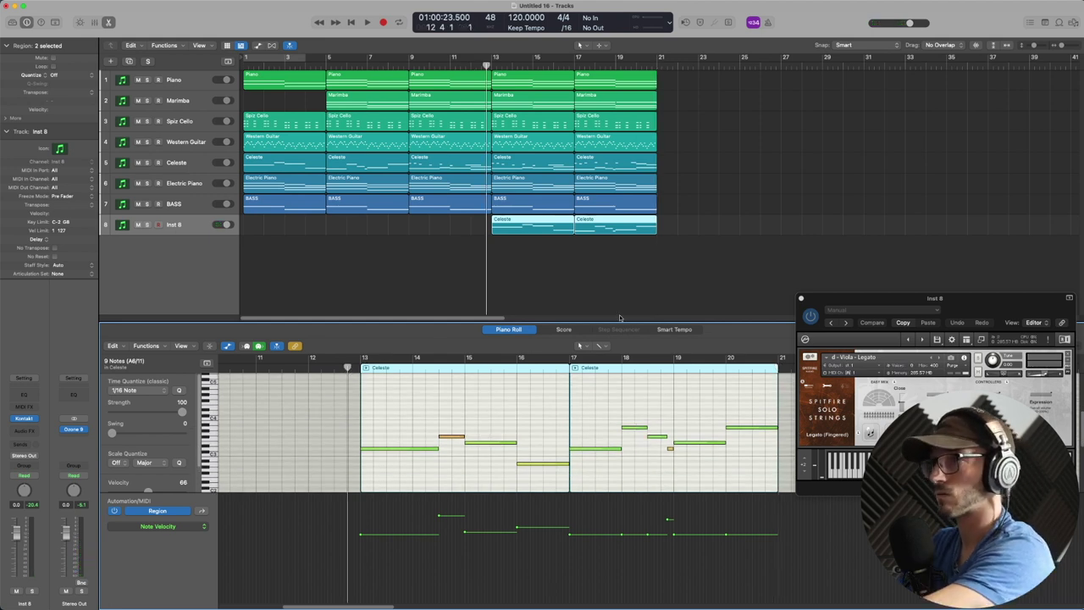
drag(865, 305, 849, 211)
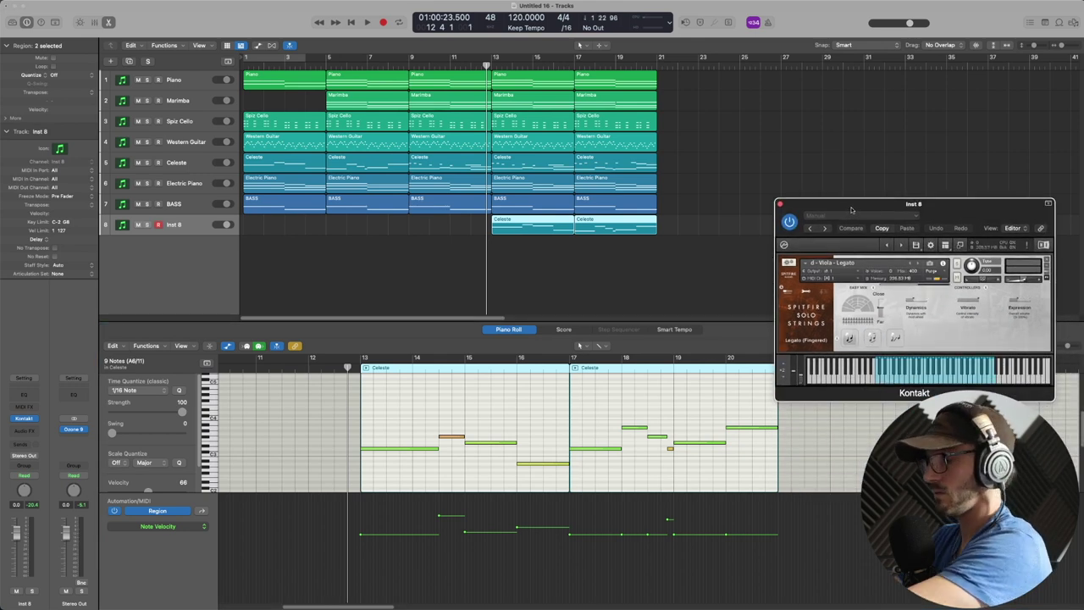
key(r)
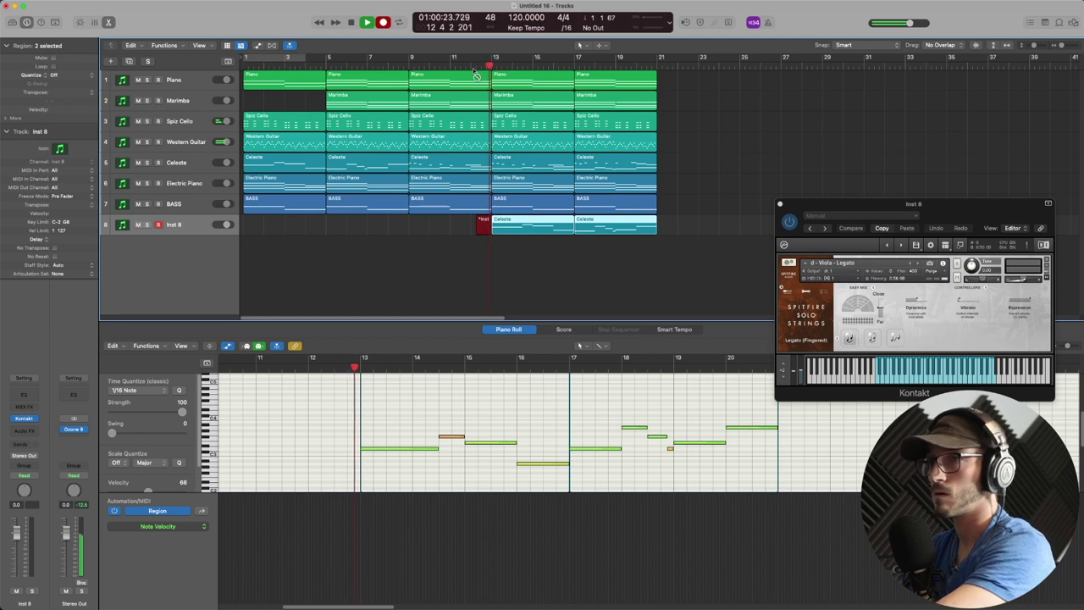
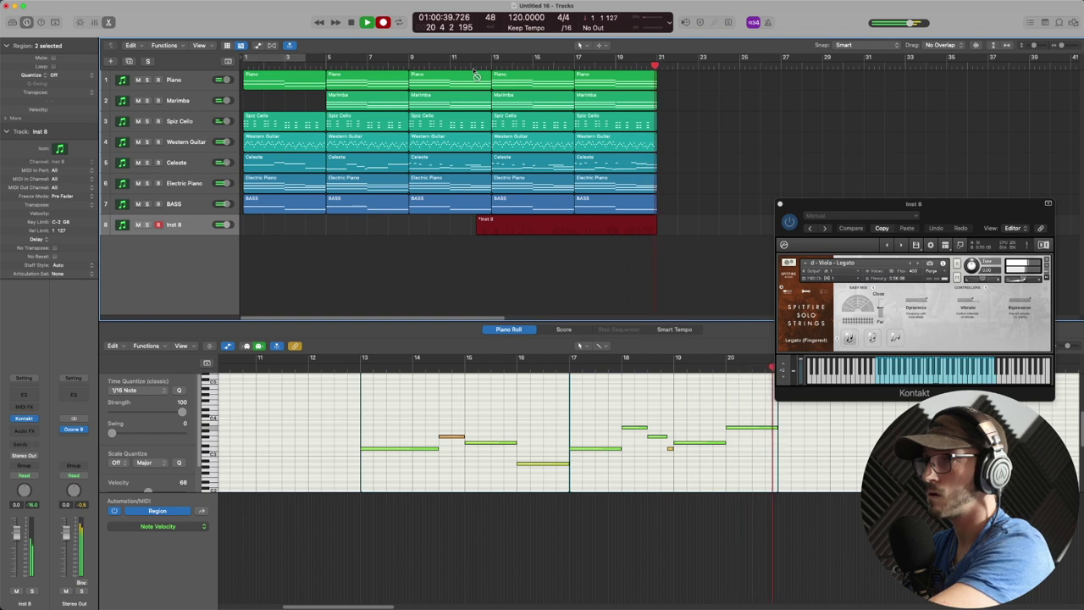
key(space)
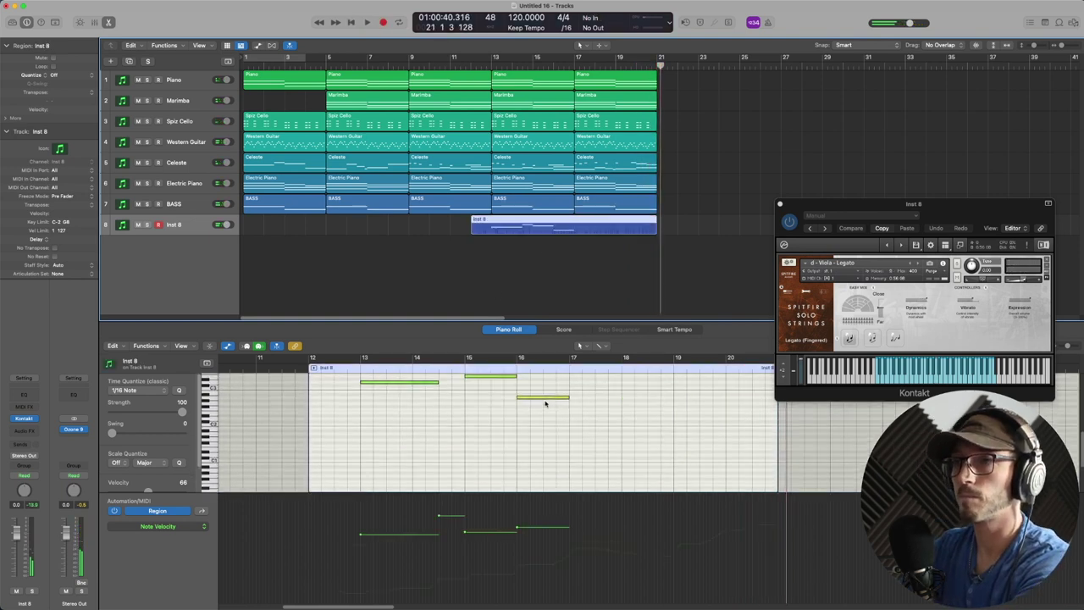
- Join the recorded controller data and the copied notes on Inst 8 into one region
drag(670, 269, 565, 229)
right_click(566, 229)
click(580, 249)
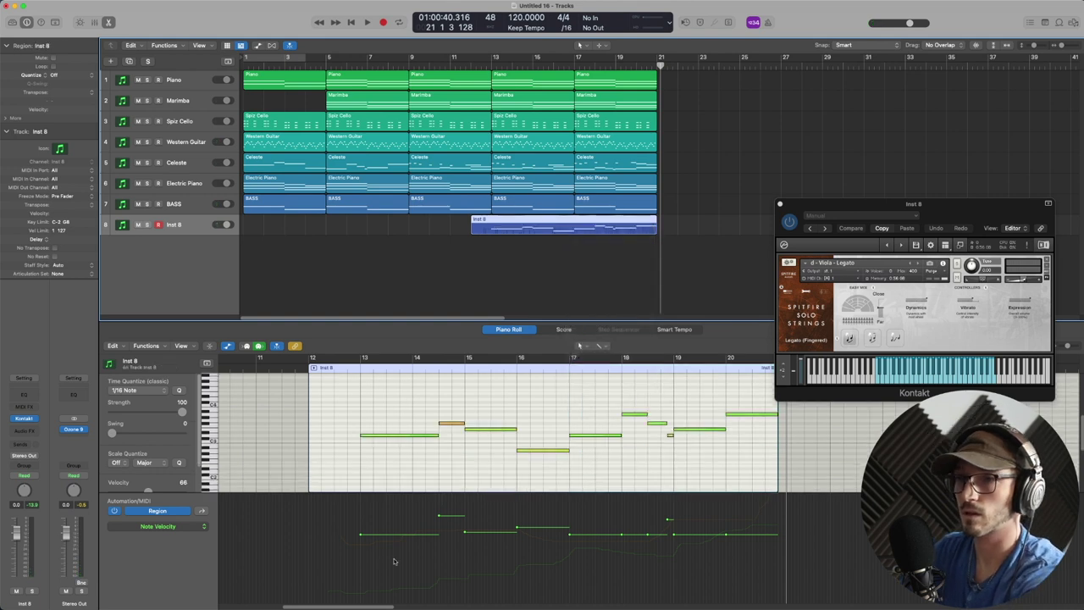
- Show the viola region's Ch. 1: Expression data and set it to a constant 127 from bar 12
click(193, 529)
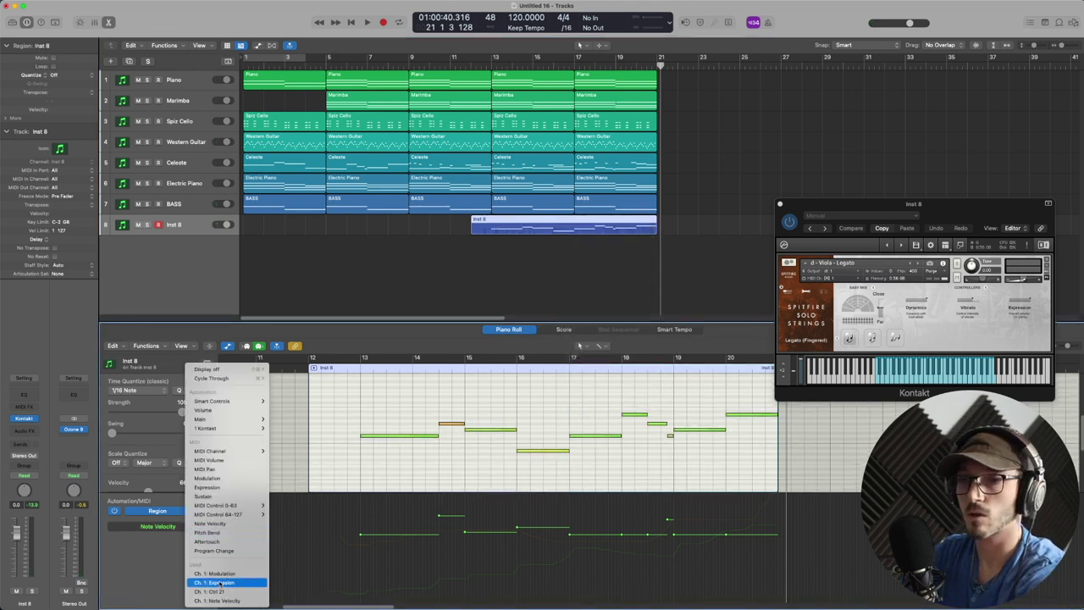
click(222, 582)
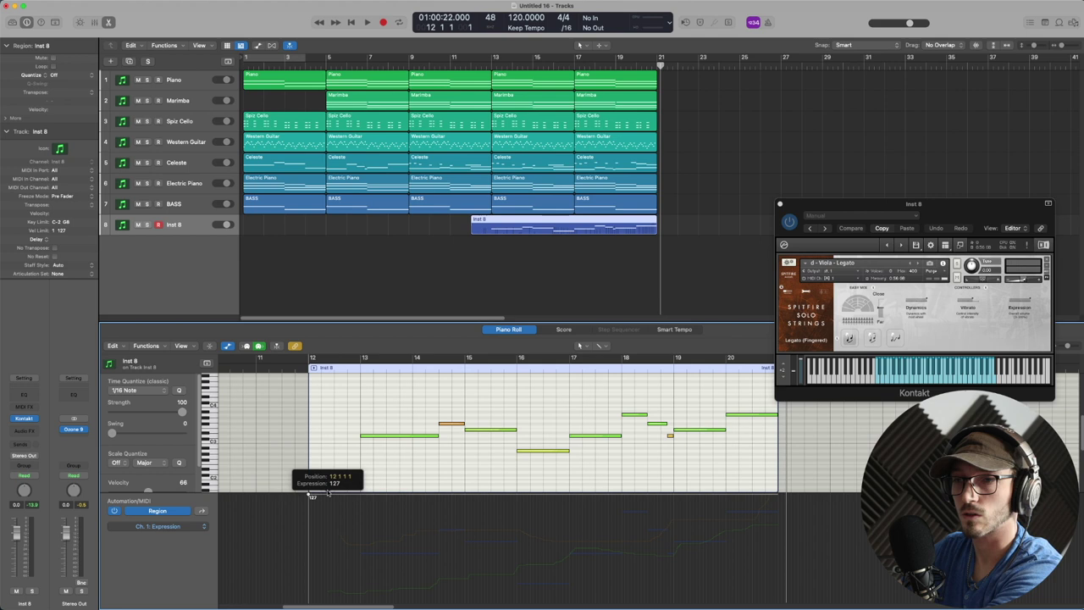
- Switch the automation display to Ch. 1: Modulation and transpose all the viola notes up an octave
click(201, 524)
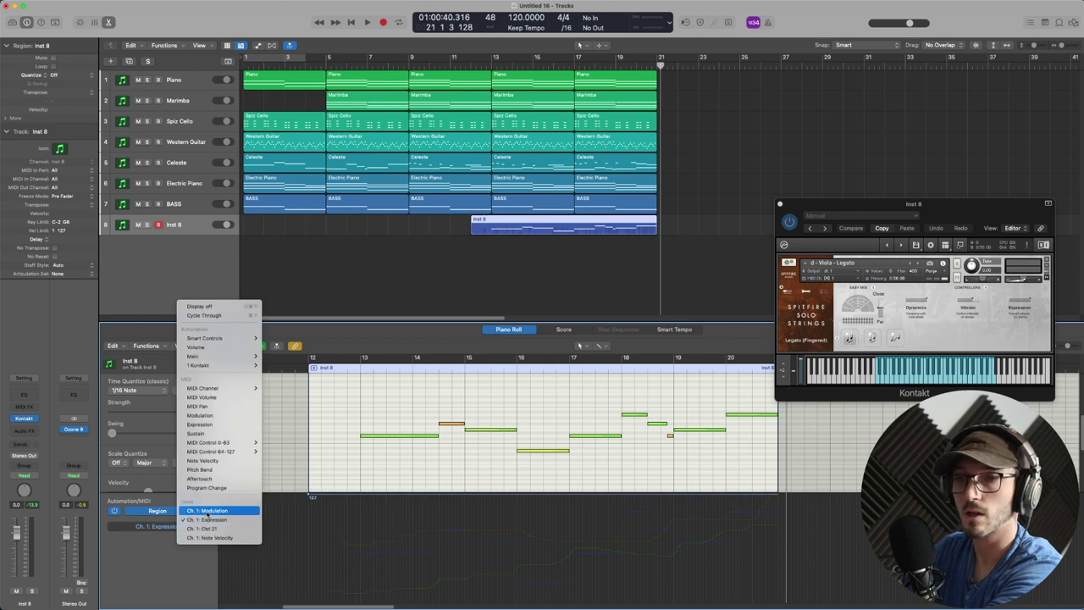
click(208, 513)
drag(315, 374, 746, 469)
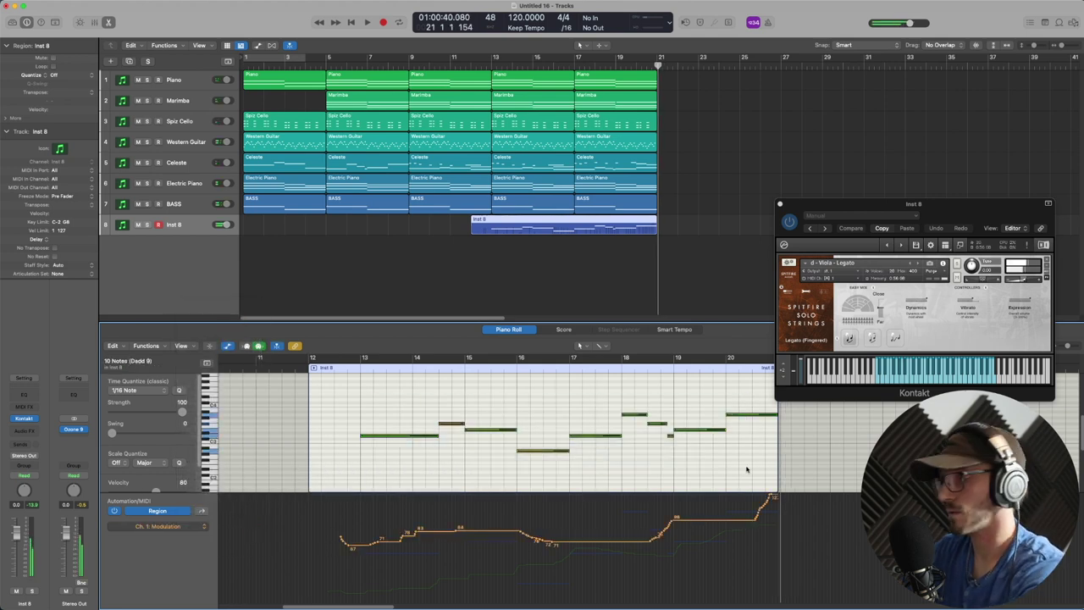
scroll(746, 469, down, 3)
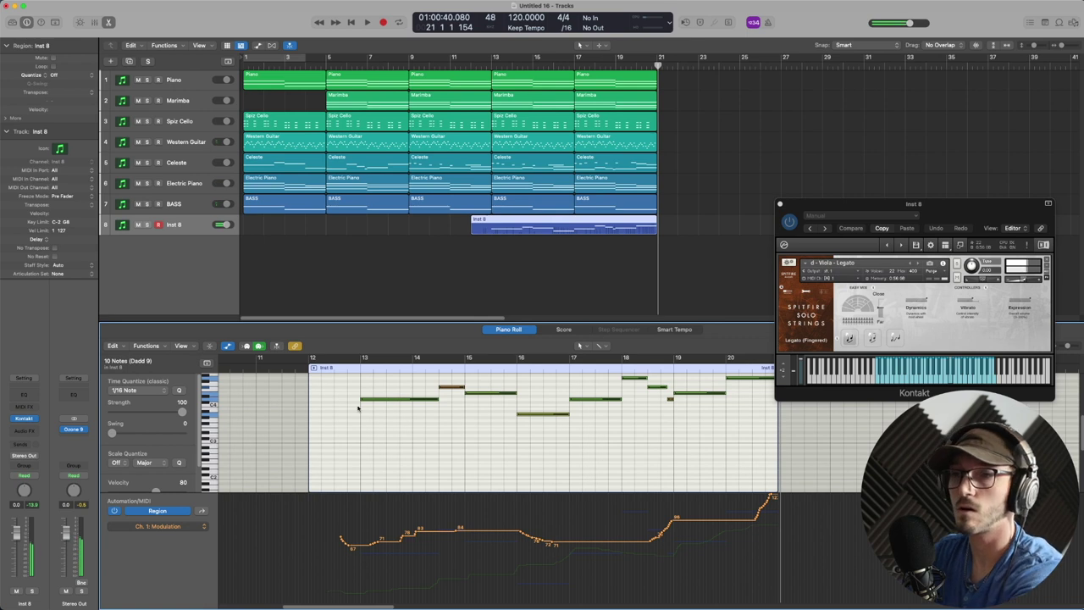
- Show the viola patch's detailed microphone mix and options, and play back the part from before bar 13 to its end
click(853, 297)
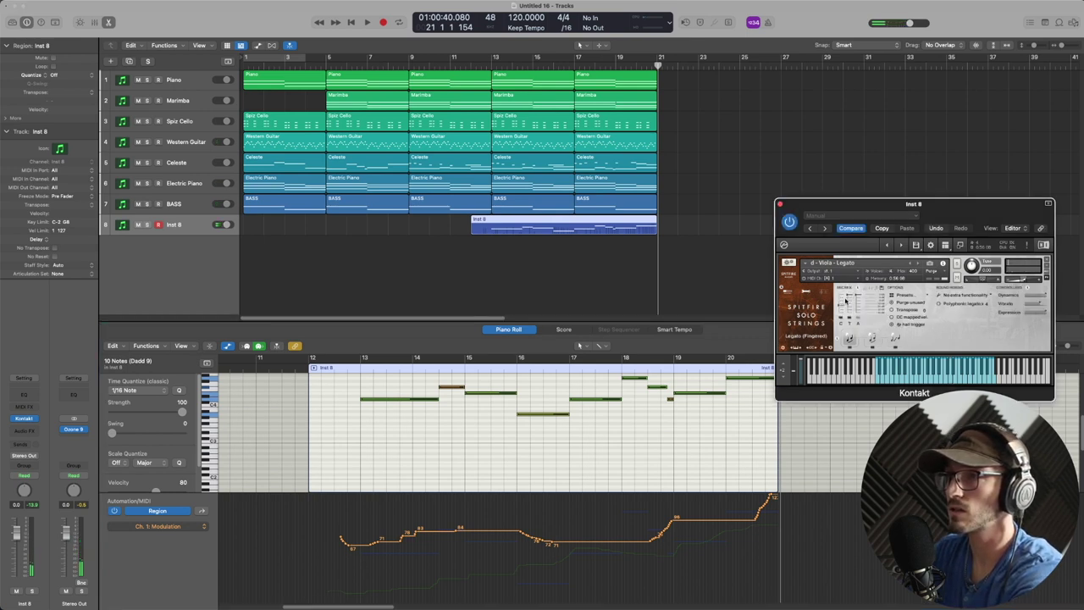
click(345, 370)
key(space)
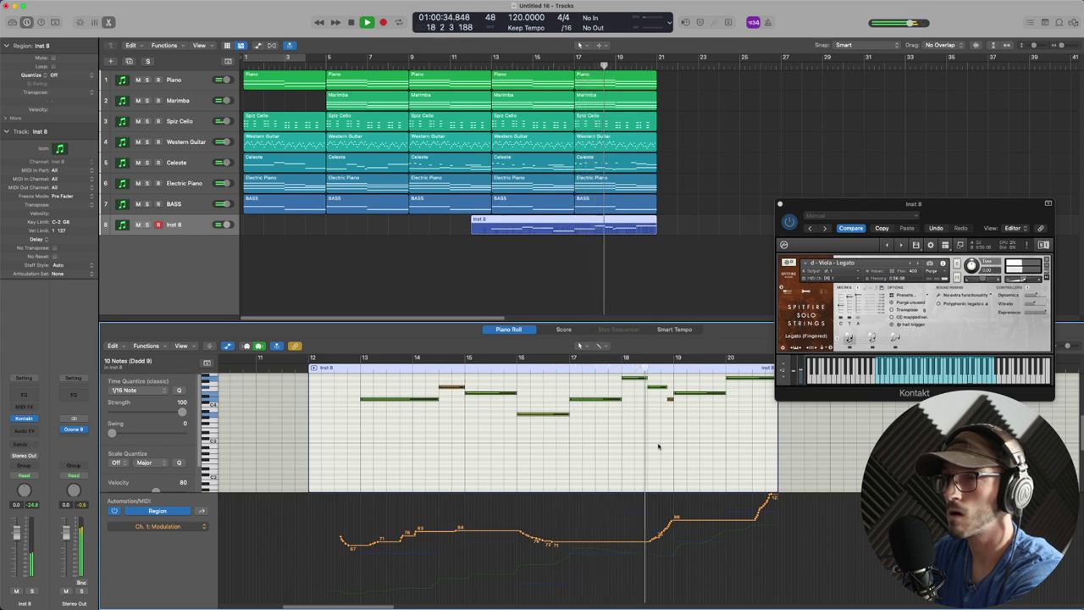
scroll(656, 444, up, 1)
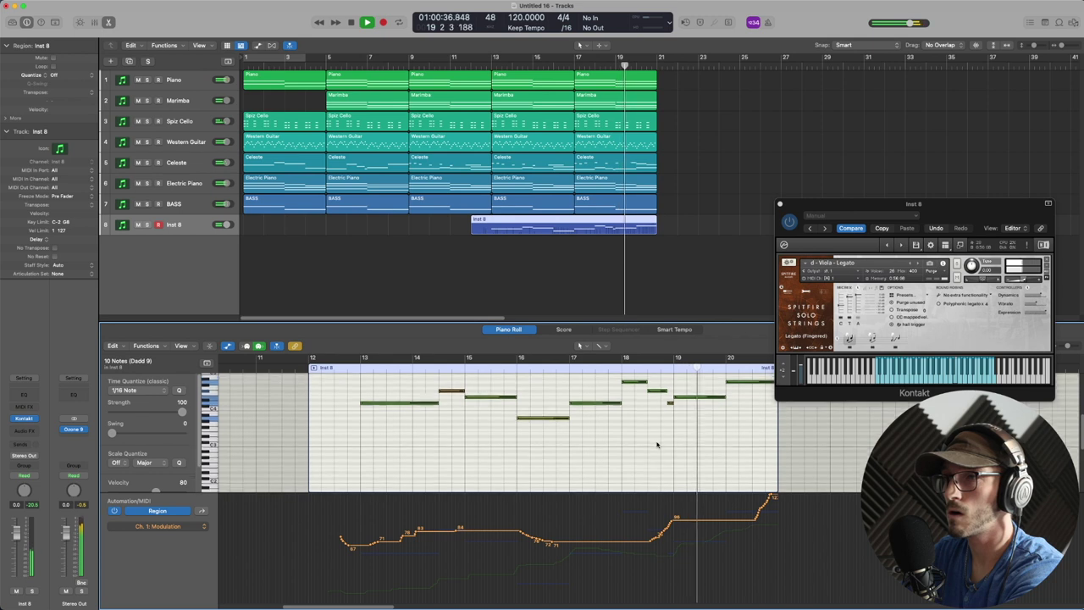
scroll(656, 443, up, 1)
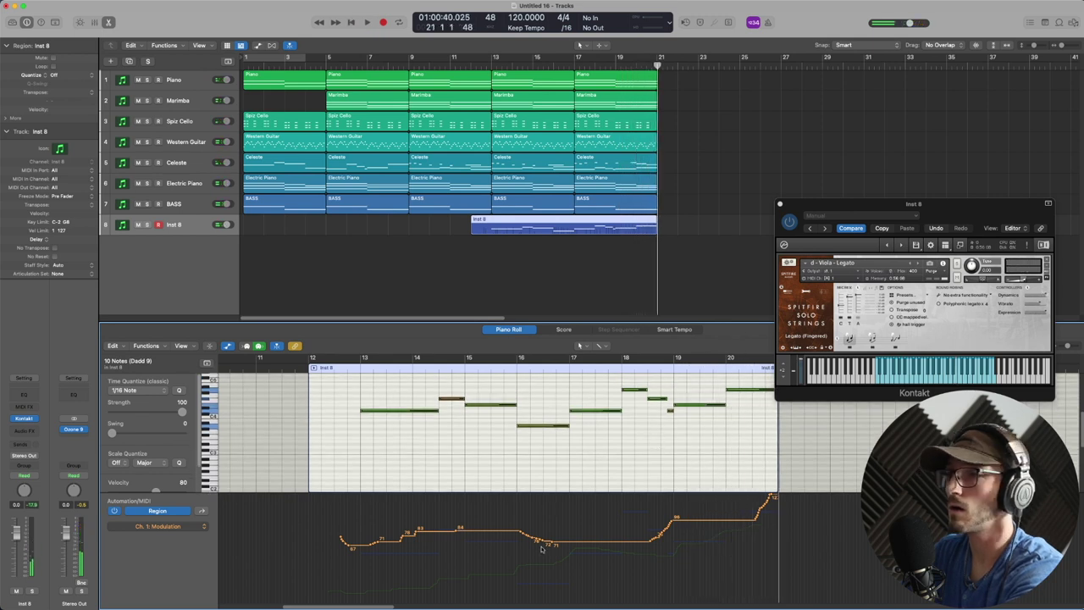
- Show the viola's Ch. 1: Ctrl 21 curve and make it slope down from its peak in bar 20 to the region's end
click(168, 527)
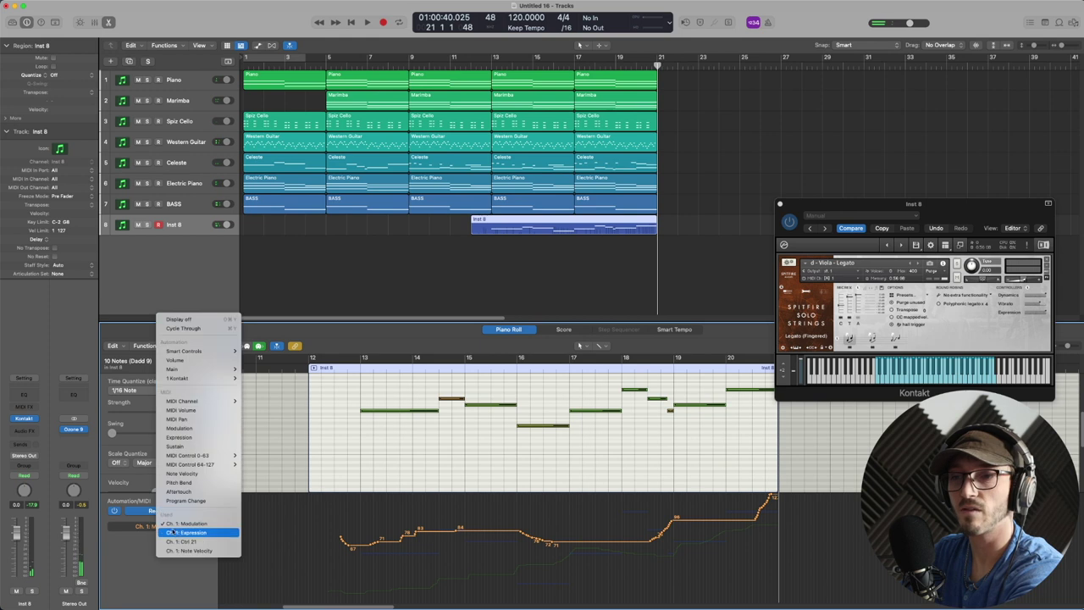
click(182, 541)
drag(716, 537, 800, 562)
- Show the viola's Ch. 1: Modulation curve, select its points and lower the curve by about 17
click(199, 526)
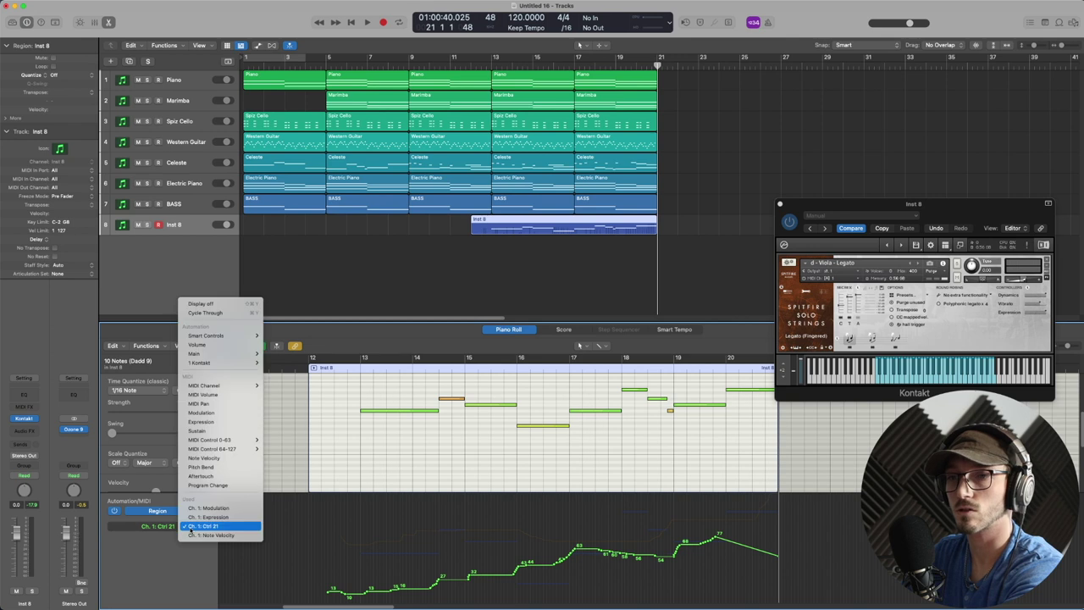
click(216, 511)
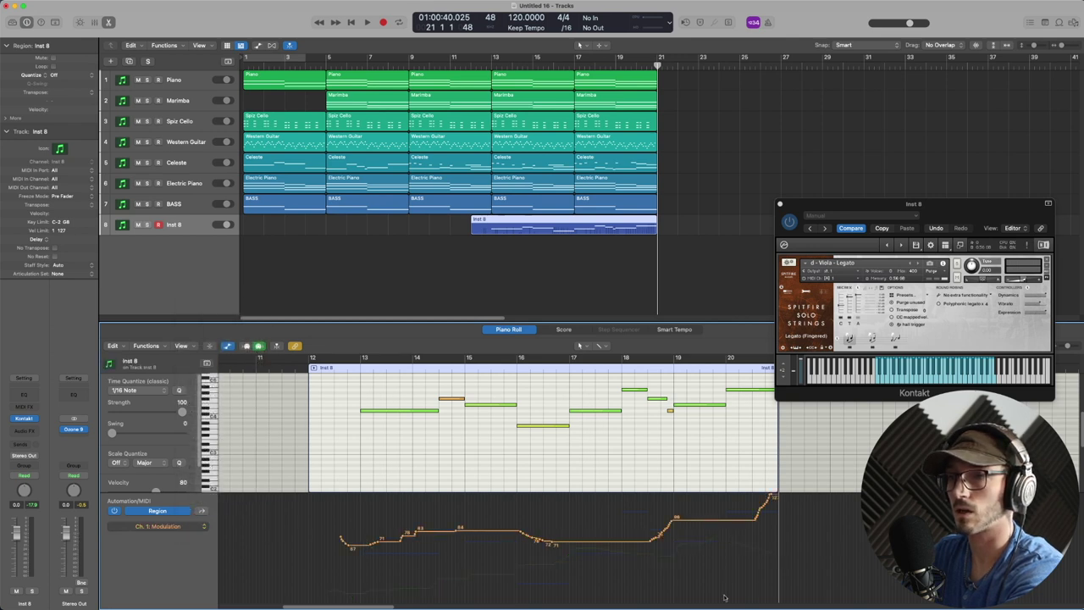
drag(770, 568, 322, 547)
drag(472, 532, 473, 546)
- Adjust the viola patch's microphone levels while playing back the part from before bar 13
click(351, 370)
key(space)
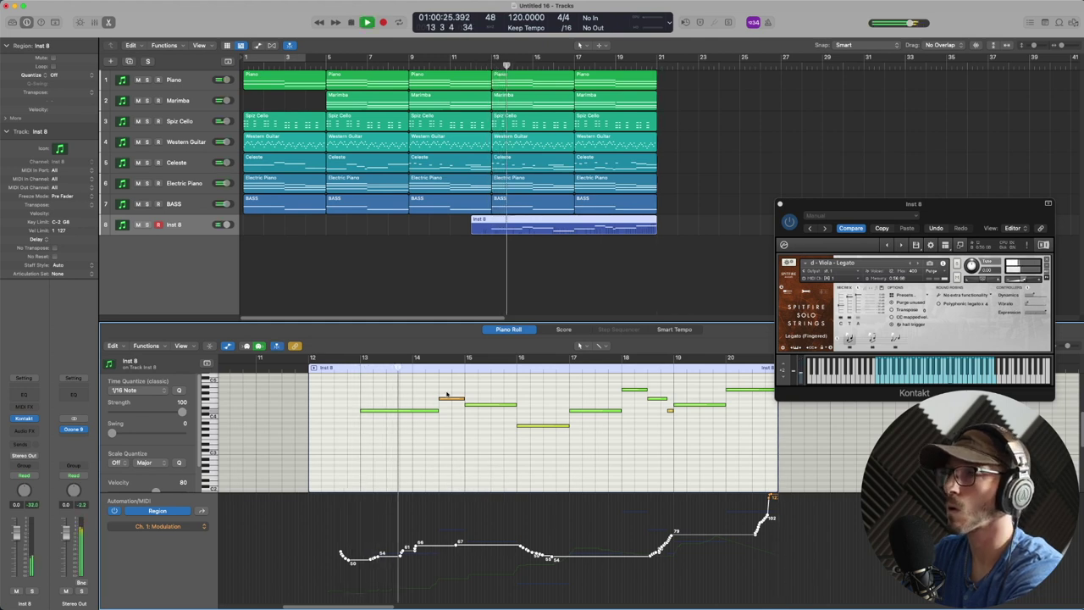
click(843, 309)
drag(848, 297, 848, 305)
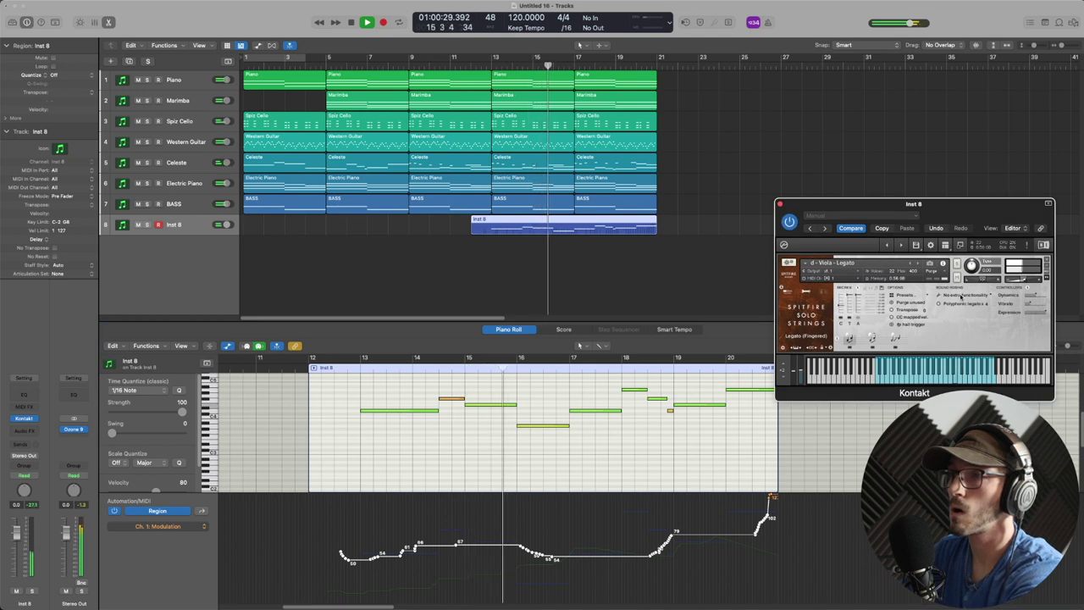
key(space)
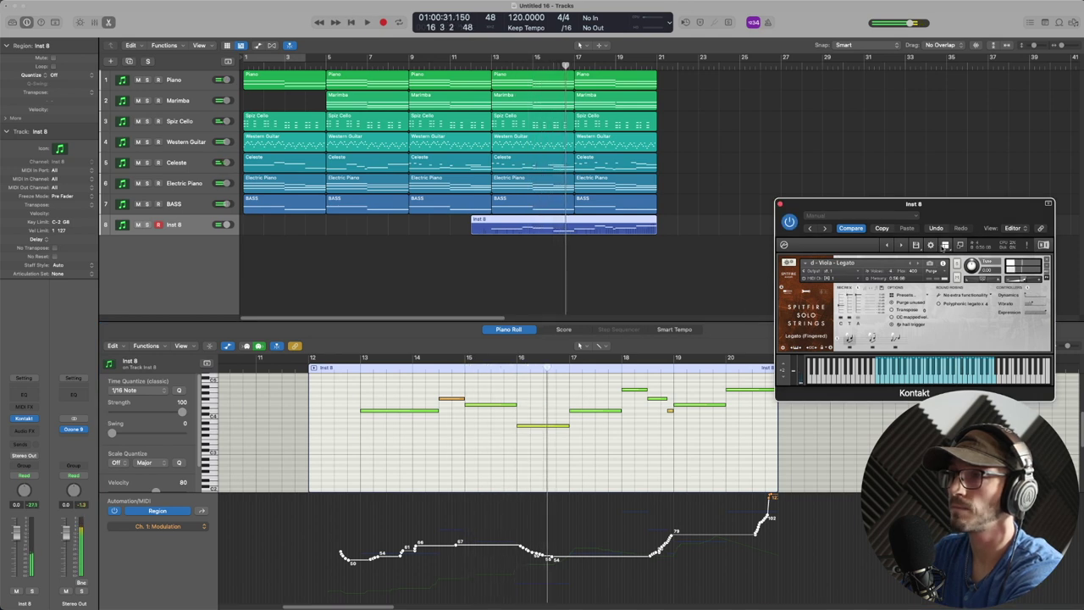
- Replace the viola patch with b - Violin (1st Desk) - Legato and play back the part from before bar 13
click(959, 244)
click(834, 356)
drag(987, 342, 989, 344)
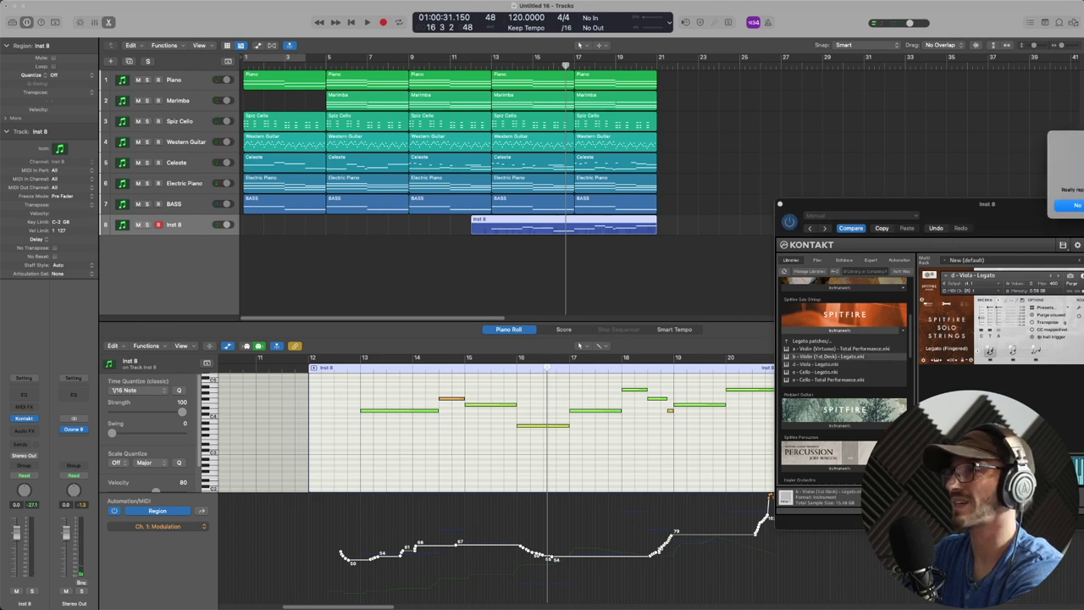
key(Return)
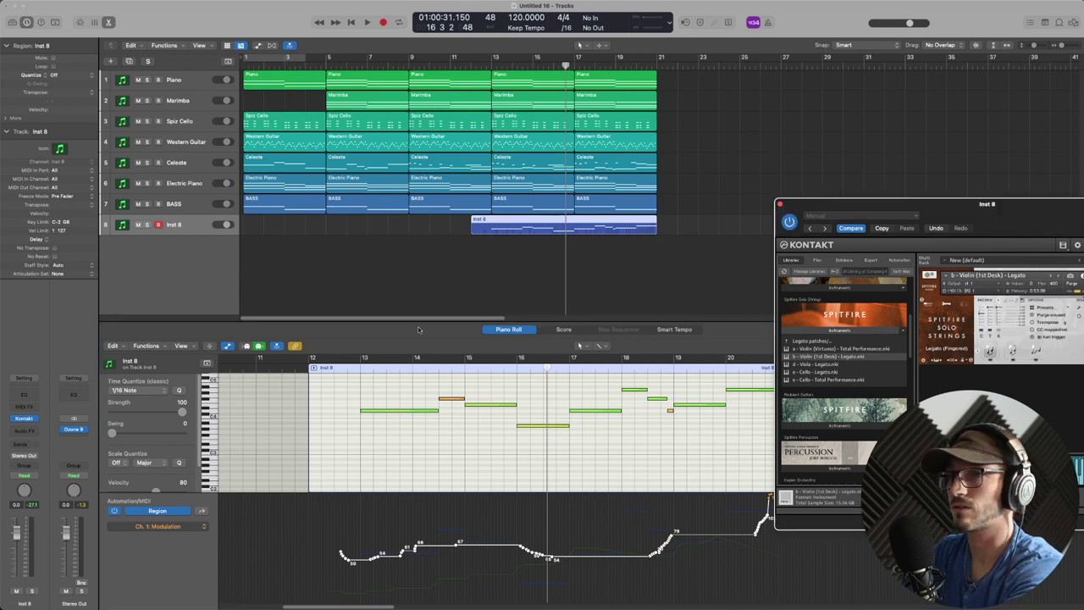
click(345, 370)
key(space)
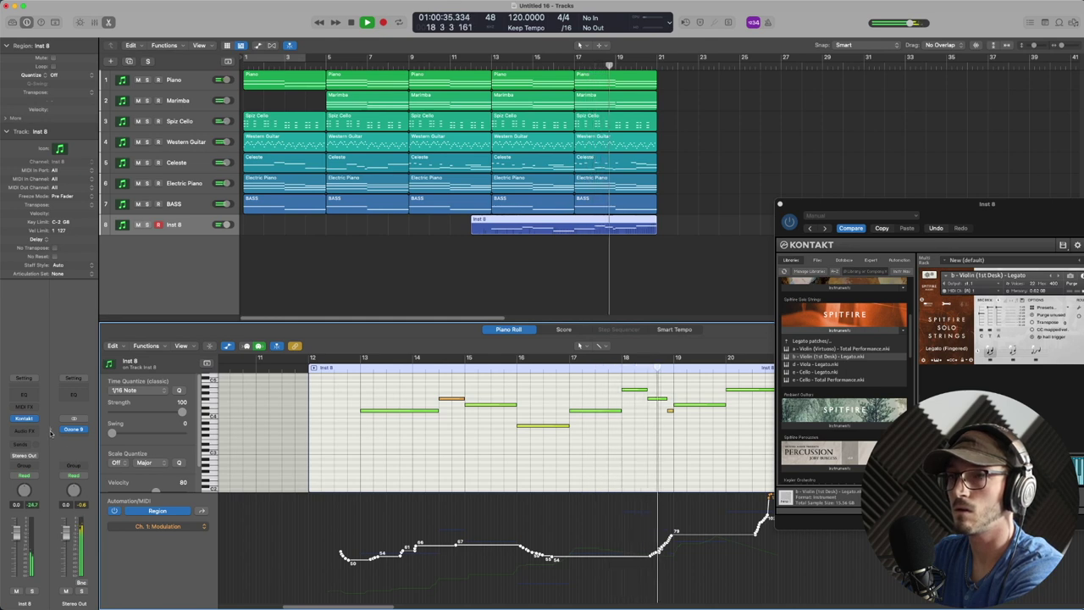
key(space)
- Replace Kontakt on Inst 8 with a stereo BBC Symphony Orchestra instrument and load its solo Flute preset
click(34, 418)
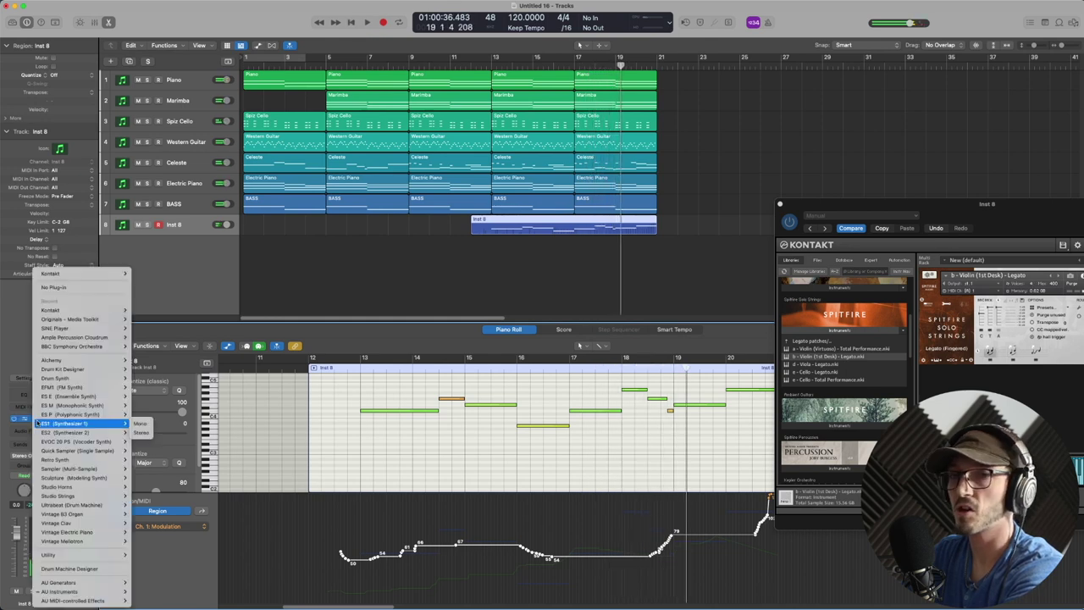
mouse_move(110, 346)
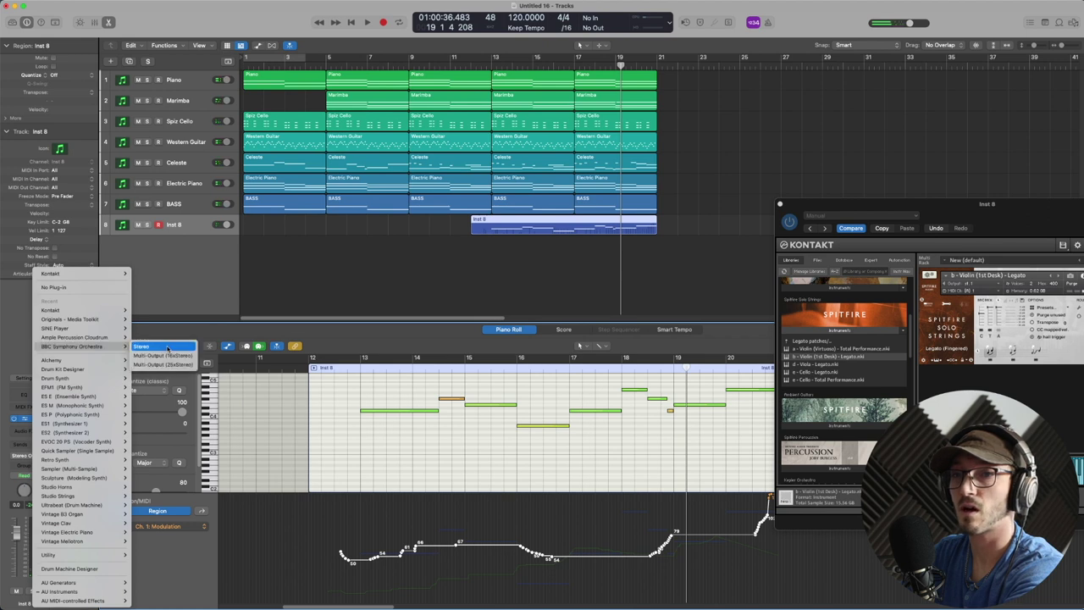
click(166, 348)
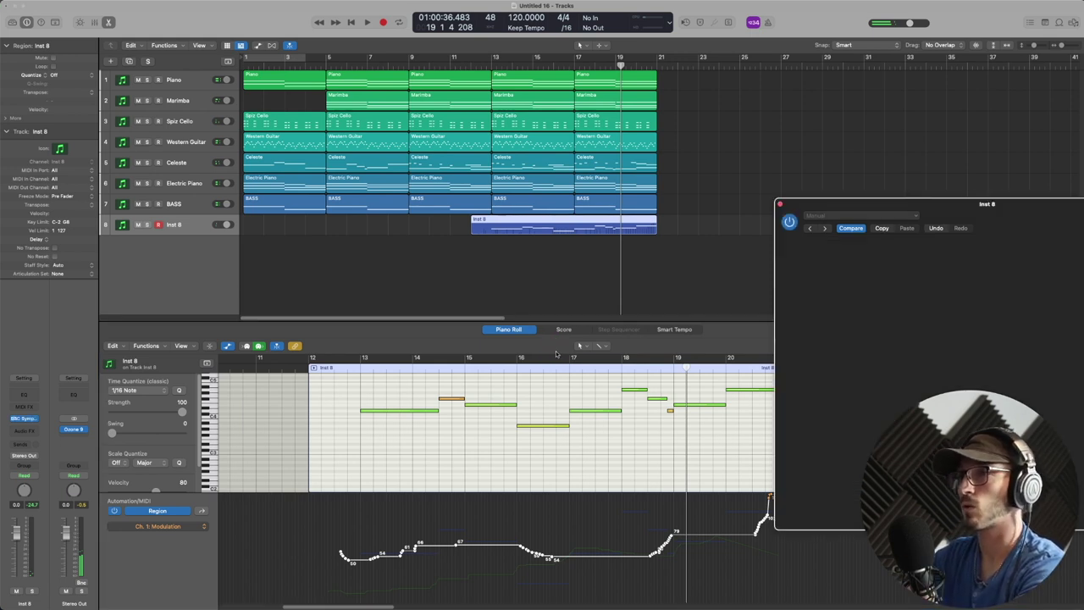
drag(1043, 219, 834, 117)
click(741, 164)
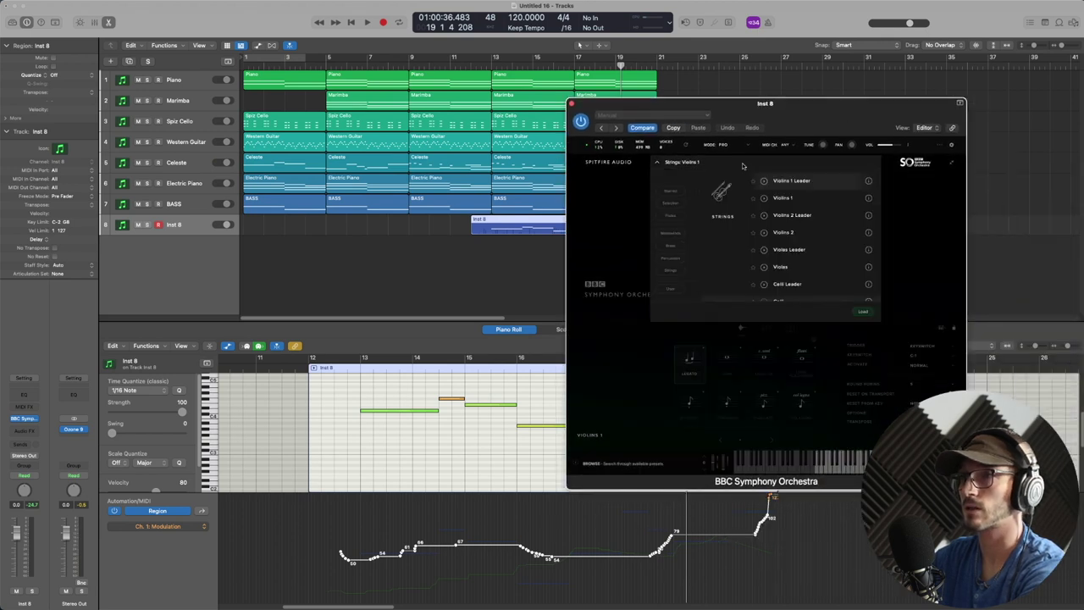
scroll(779, 242, down, 1)
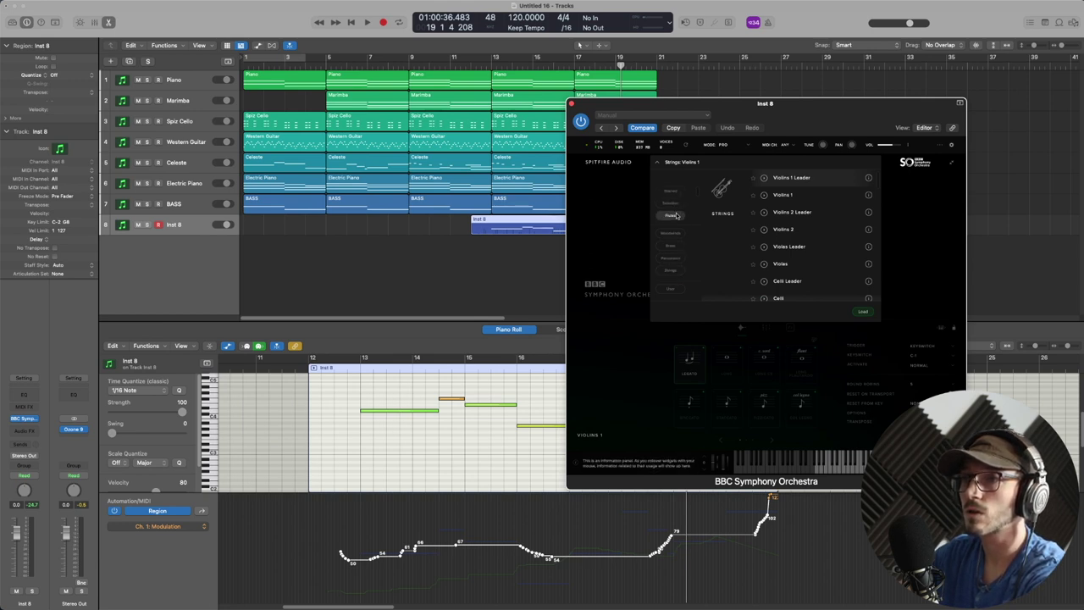
click(673, 215)
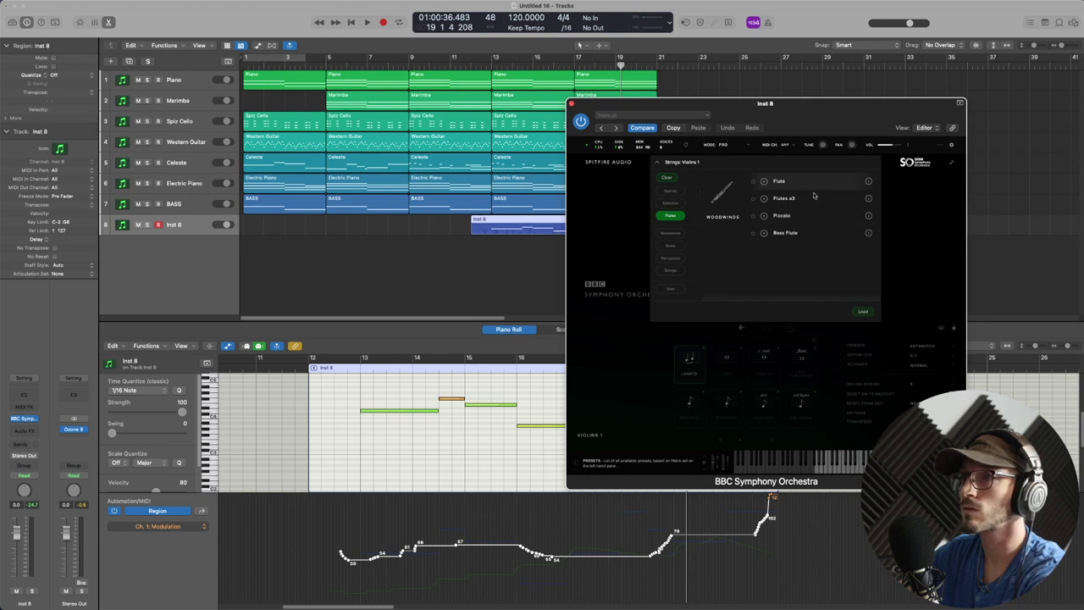
double_click(785, 187)
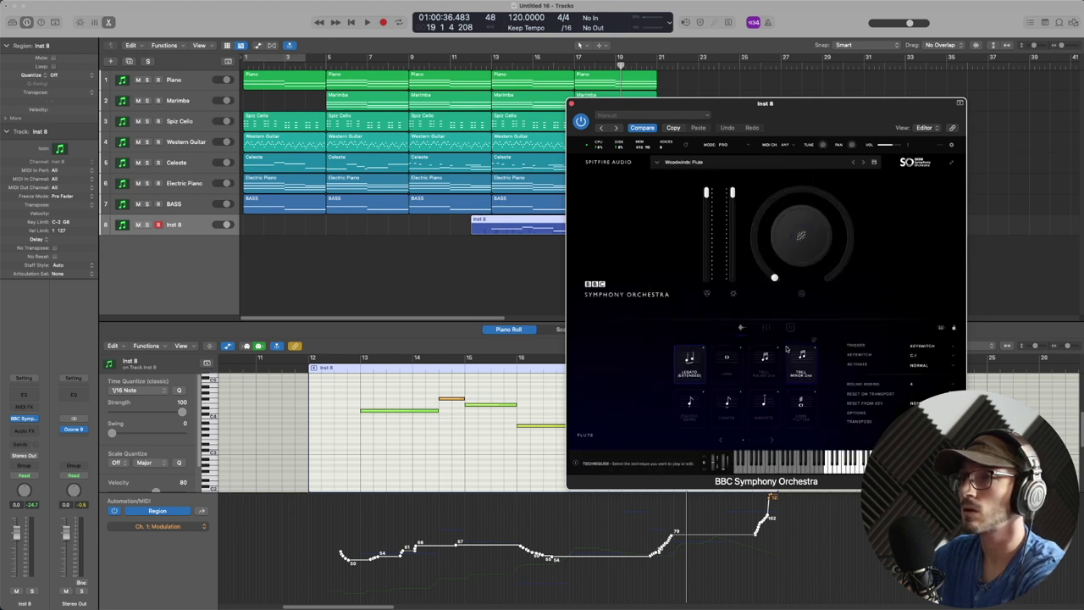
- Show the flute's microphone mixer and raise the CloseW and Stereo microphones to full
click(767, 327)
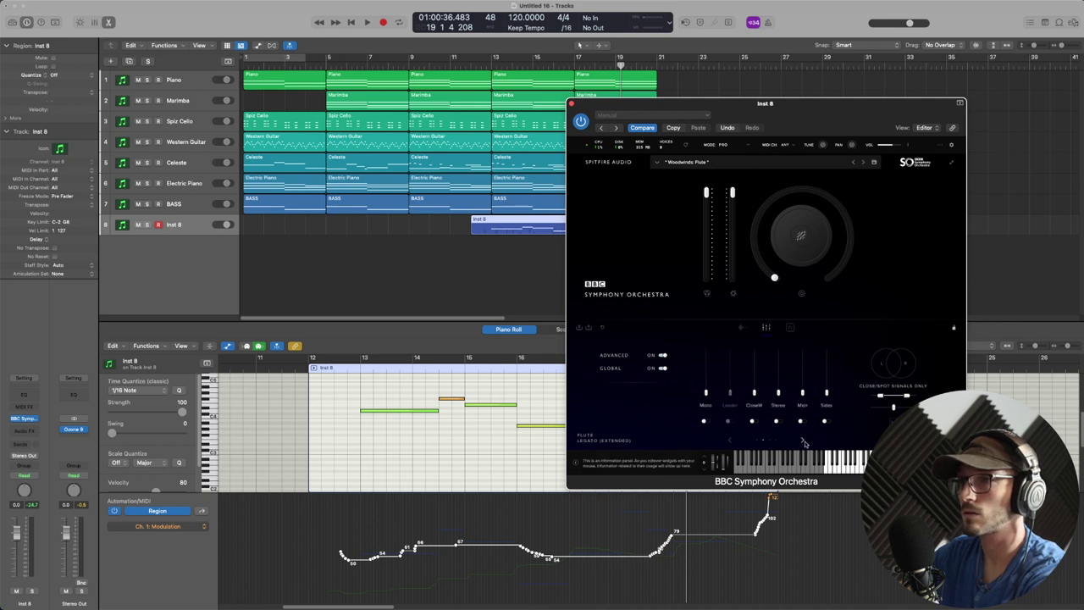
drag(753, 392, 753, 351)
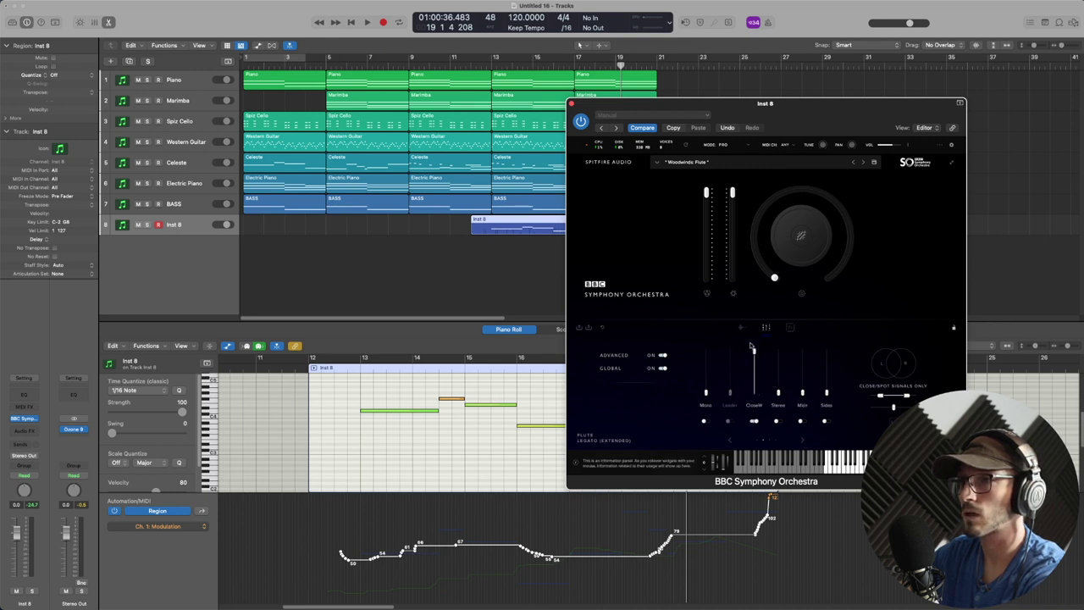
drag(778, 390, 784, 317)
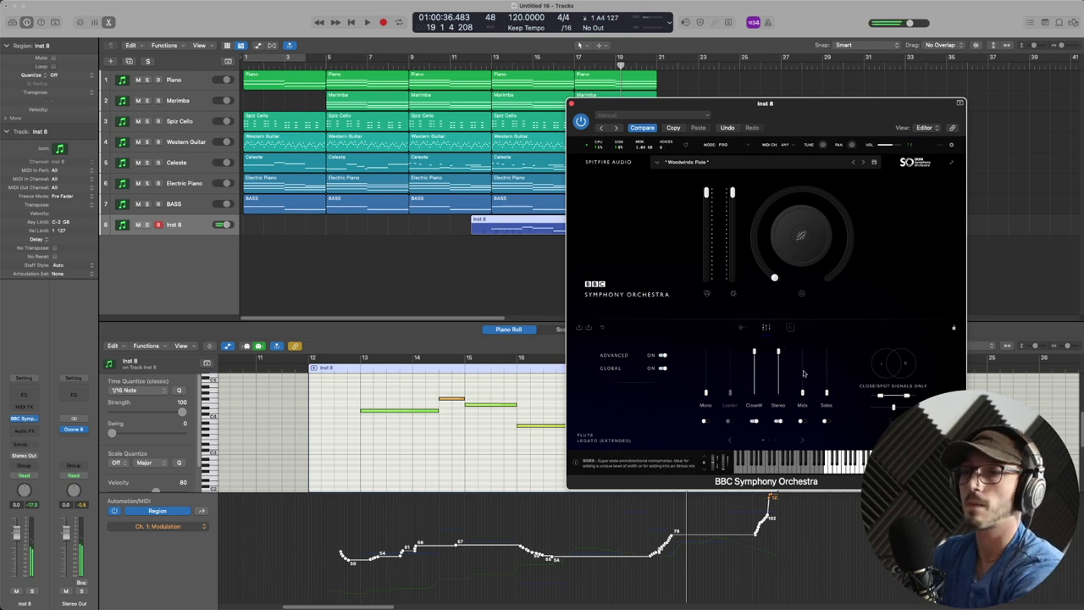
- Play back the flute part from before bar 13 and raise its Ch. 1: Modulation curve by about 36
click(344, 369)
key(space)
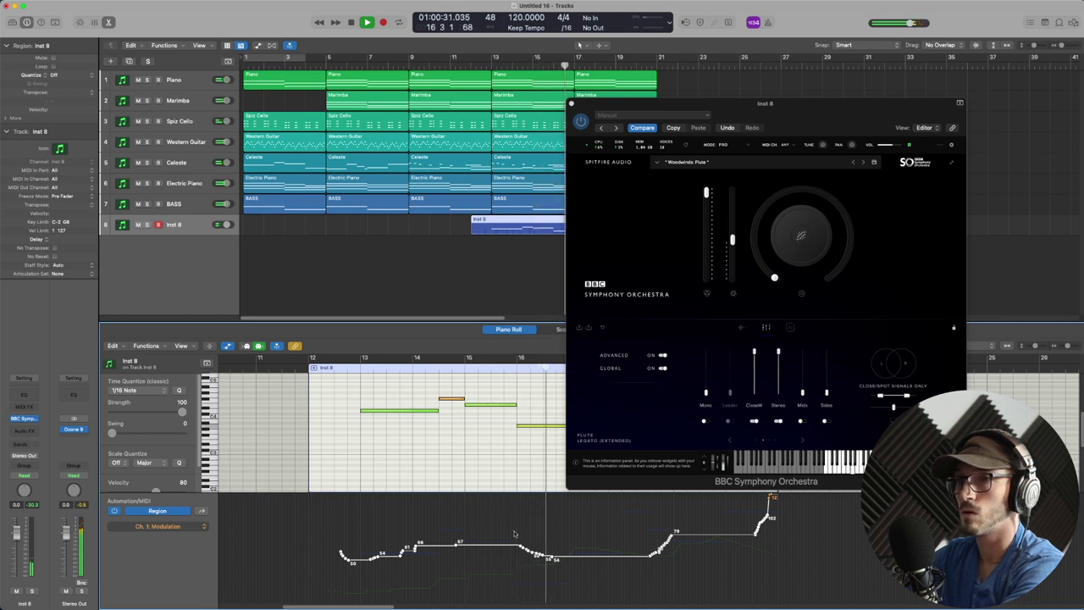
drag(506, 543, 511, 514)
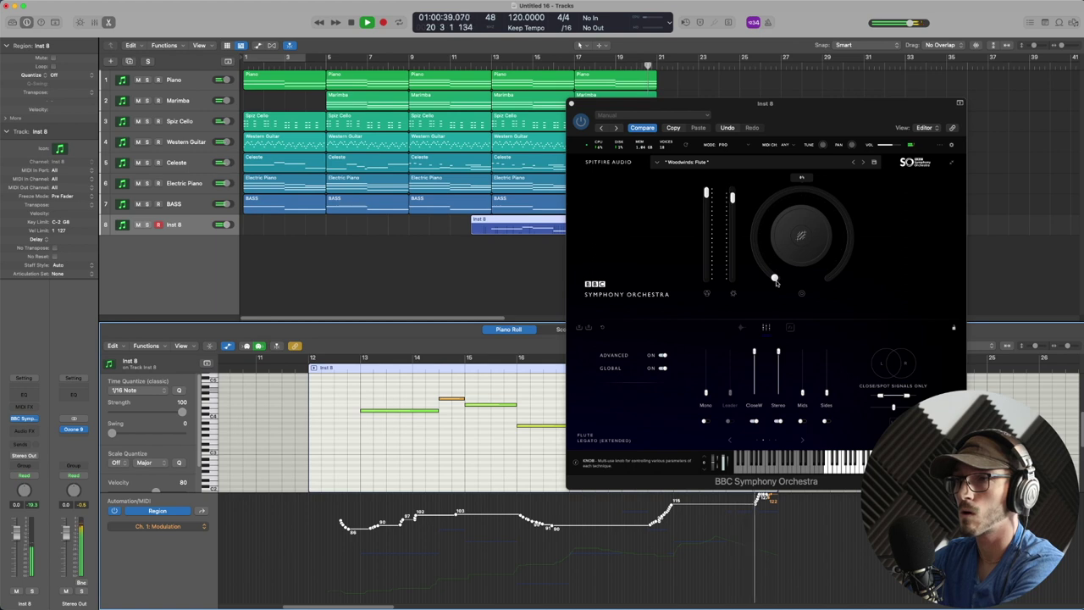
- Move the instrument window clear of the curve and delete all Ch. 1: Modulation points in the Inst 8 region
drag(817, 135, 1039, 26)
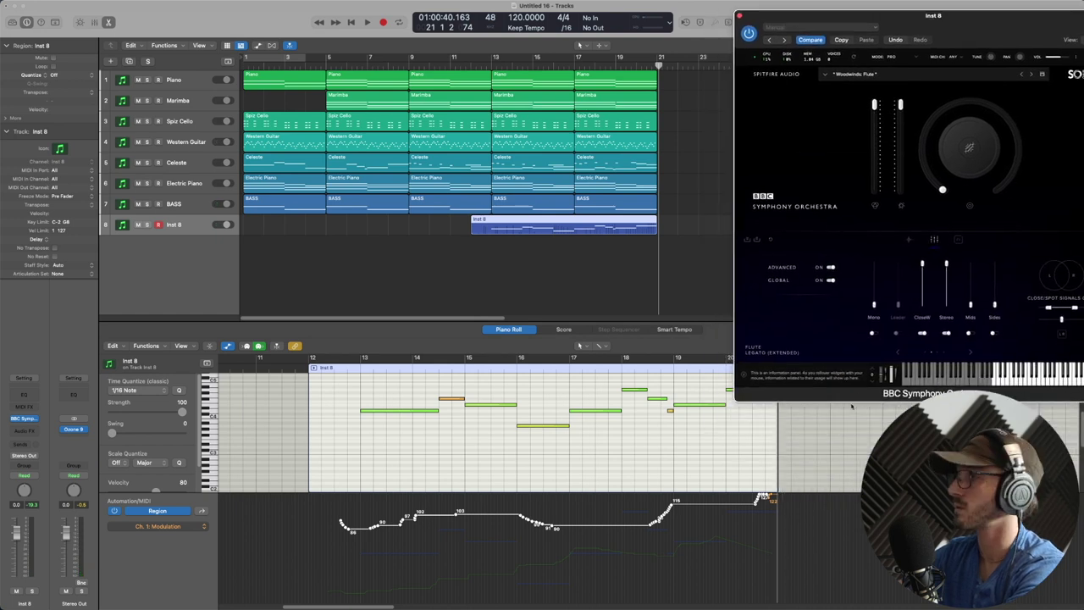
scroll(628, 413, right, 2)
drag(293, 549, 724, 546)
key(Delete)
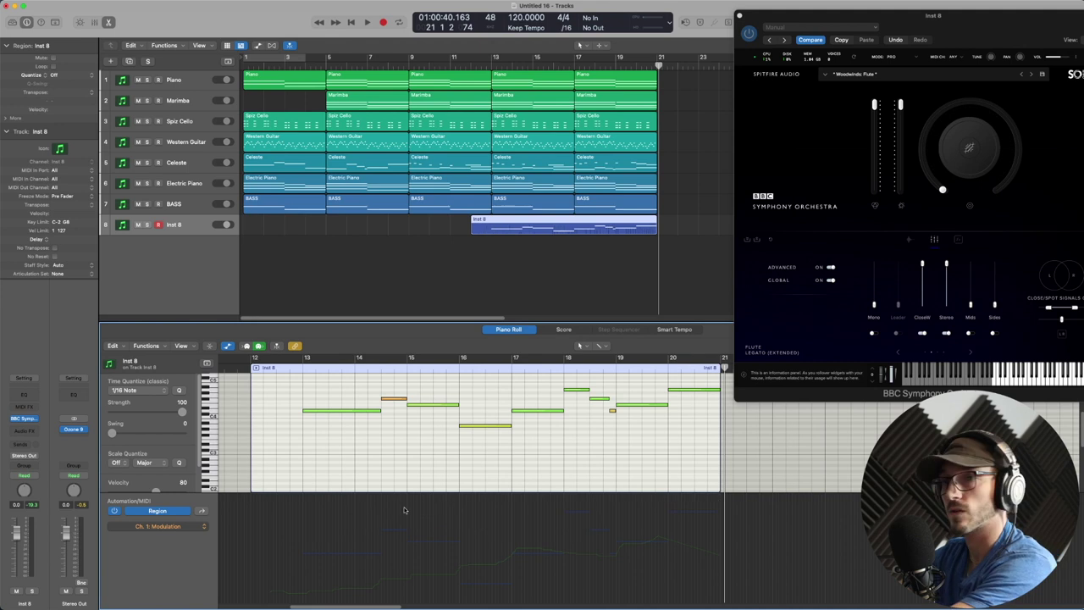
- Show the Inst 8 region's Ch. 1: Ctrl 21 curve and delete all of its points
click(154, 526)
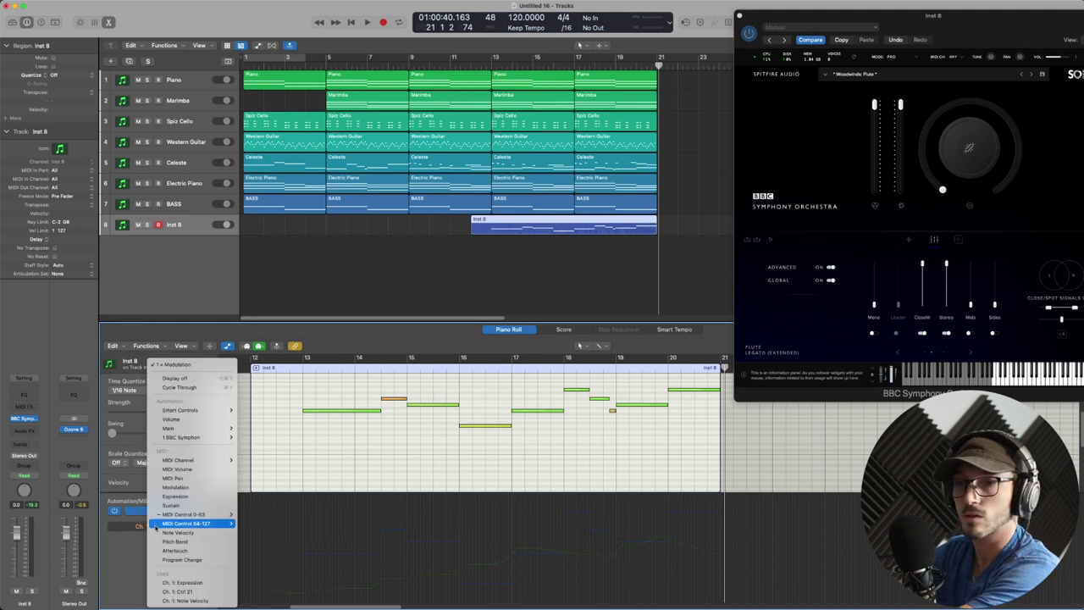
click(190, 594)
drag(277, 544, 652, 561)
key(Delete)
drag(585, 534, 699, 535)
key(Delete)
drag(552, 536, 225, 556)
key(Delete)
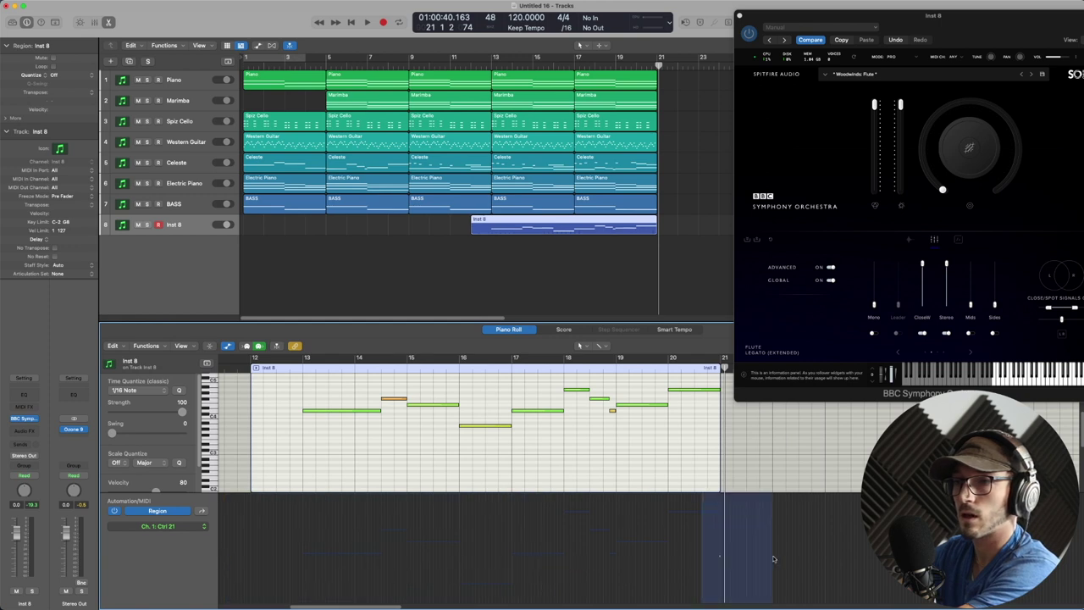
- Record a new modulation pass over the flute notes from just before bar 13 to the end of bar 20
click(292, 372)
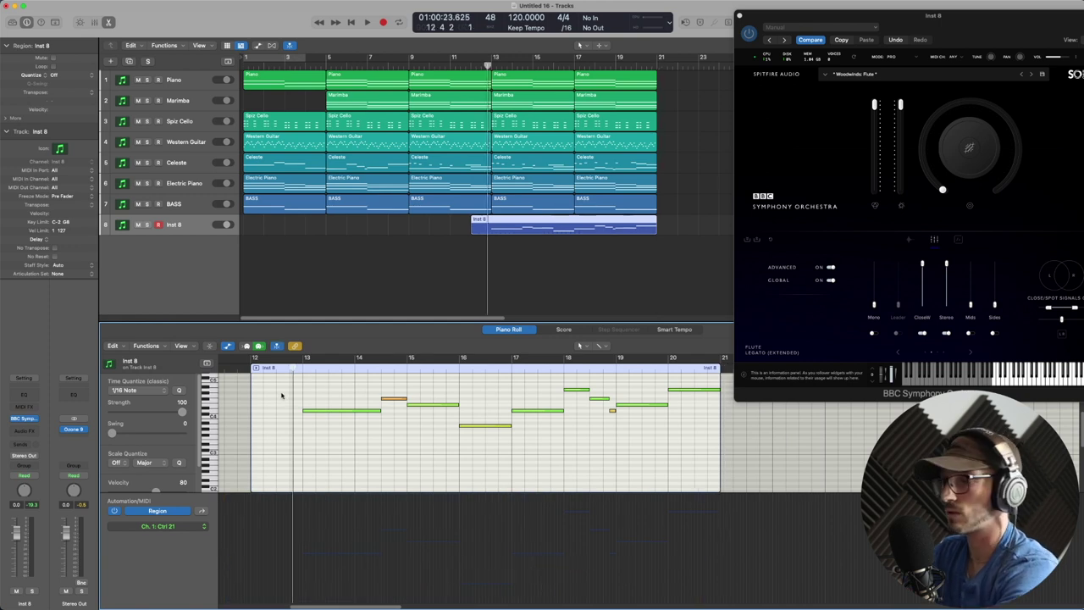
key(r)
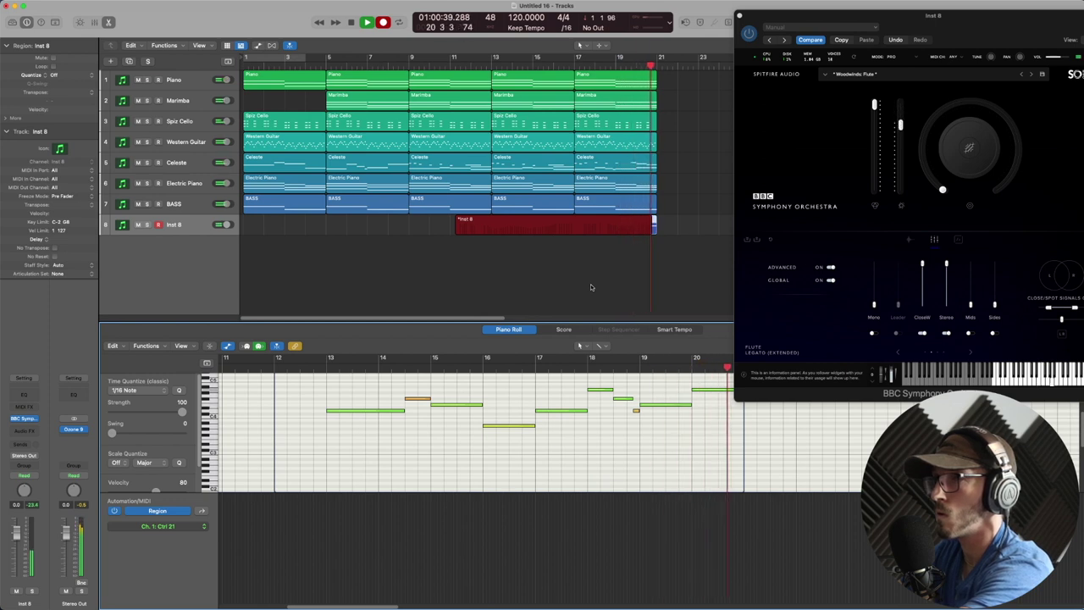
key(space)
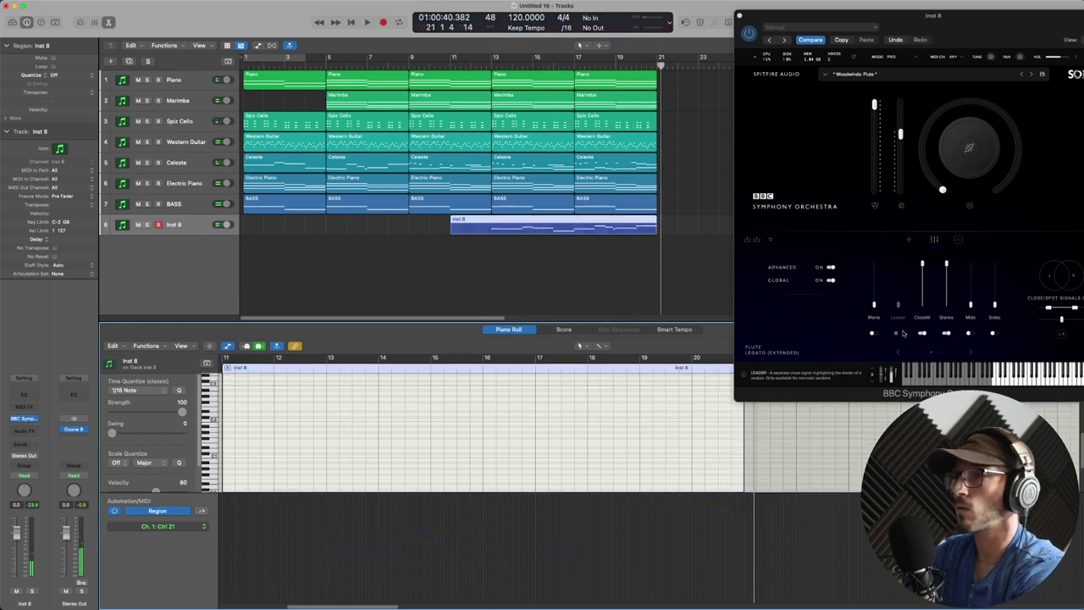
- Turn the flute's CloseW microphone down fully, lower Stereo slightly, raise Mids to full, and play back from mid-bar 12
click(967, 309)
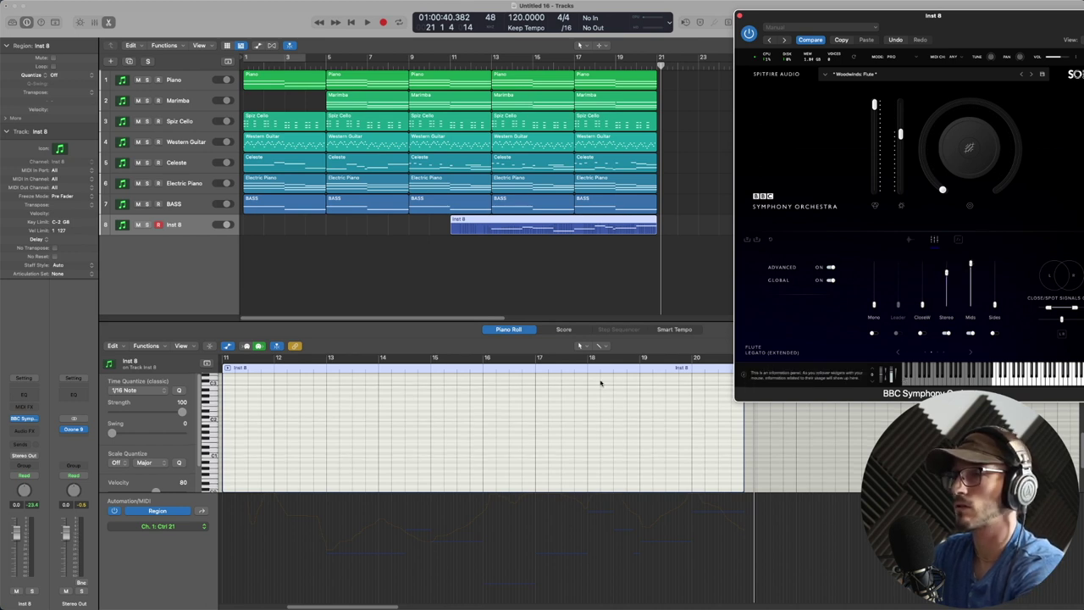
scroll(585, 385, left, 5)
drag(502, 64, 481, 65)
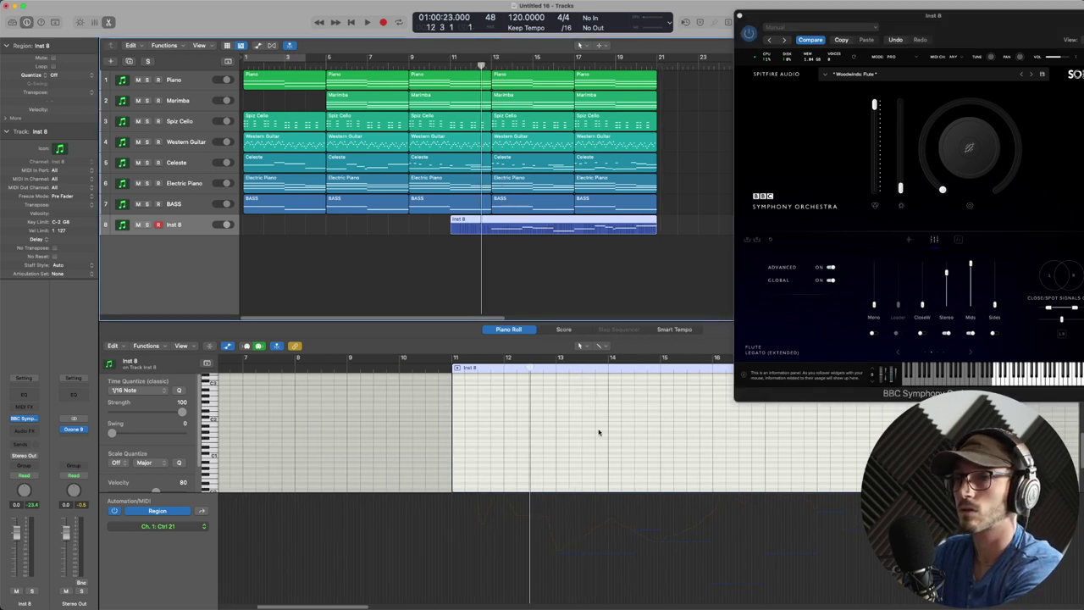
key(space)
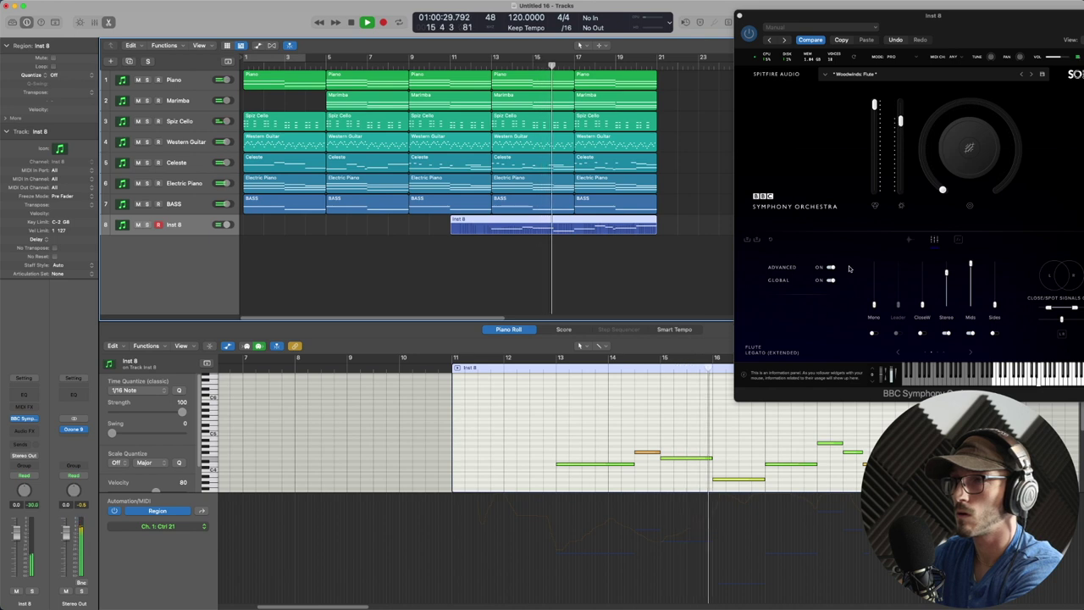
- Show the flute's Ch. 1: Modulation curve and replace its dip between bars 14 and 16 with a straight rise
click(166, 526)
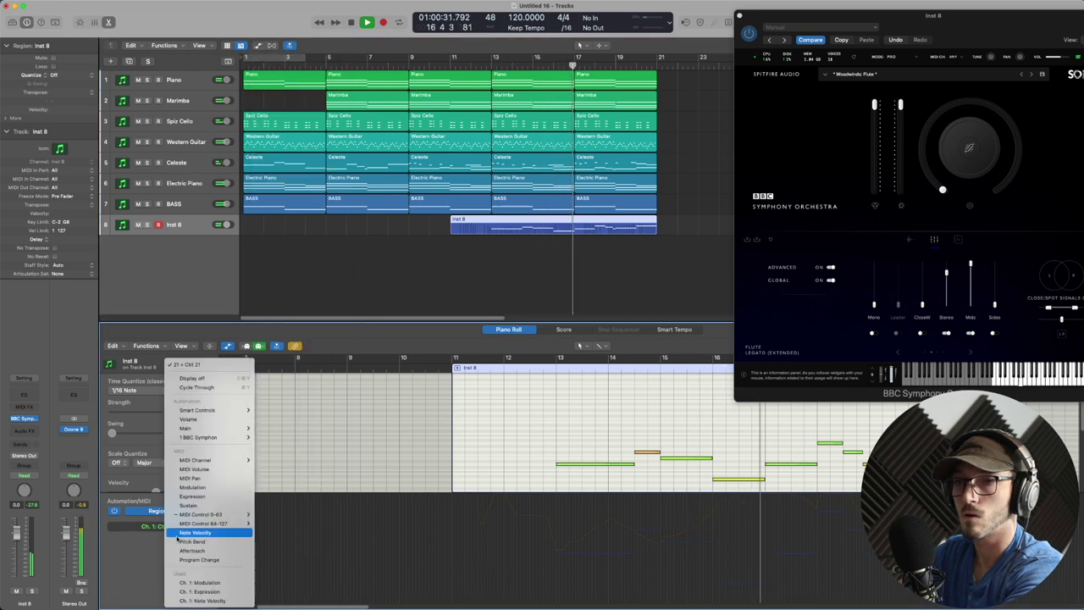
click(195, 581)
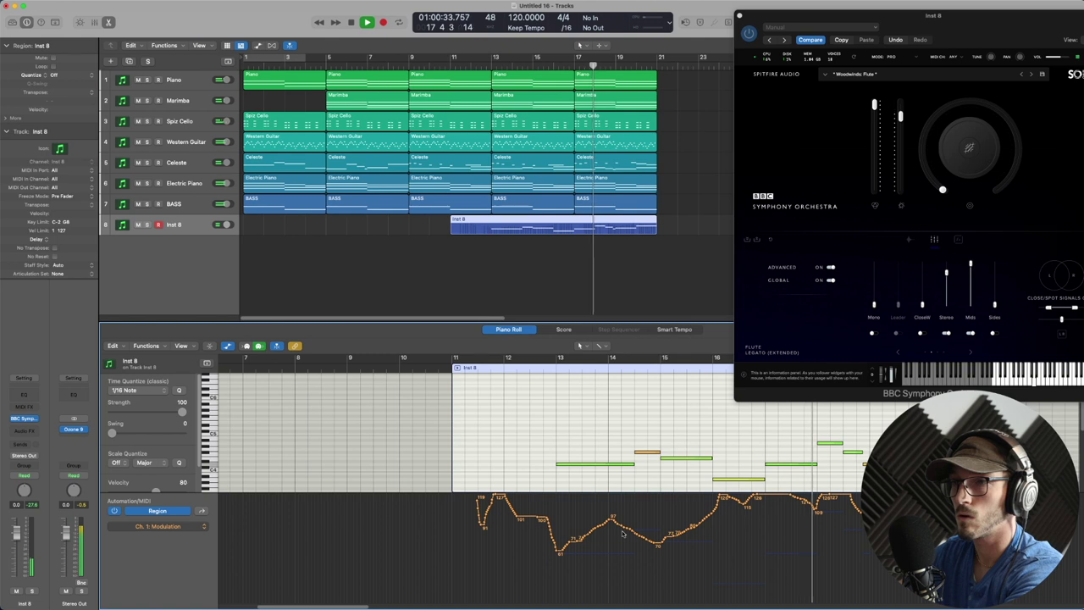
drag(626, 517, 718, 499)
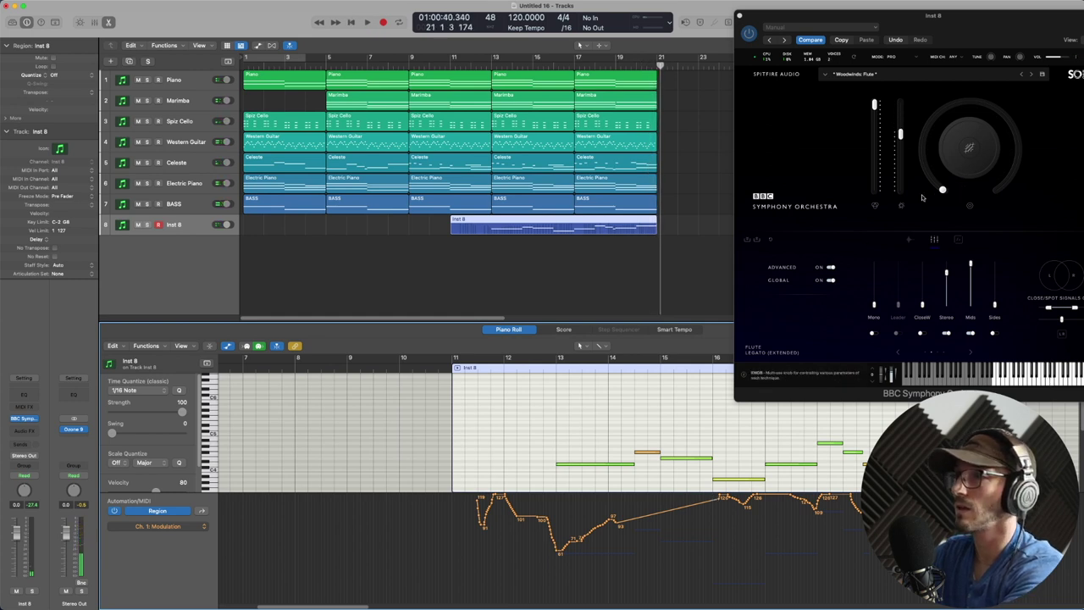
- Add Neoverb as a stereo effect after Ozone 9 on the Stereo Out channel
click(74, 429)
mouse_move(111, 483)
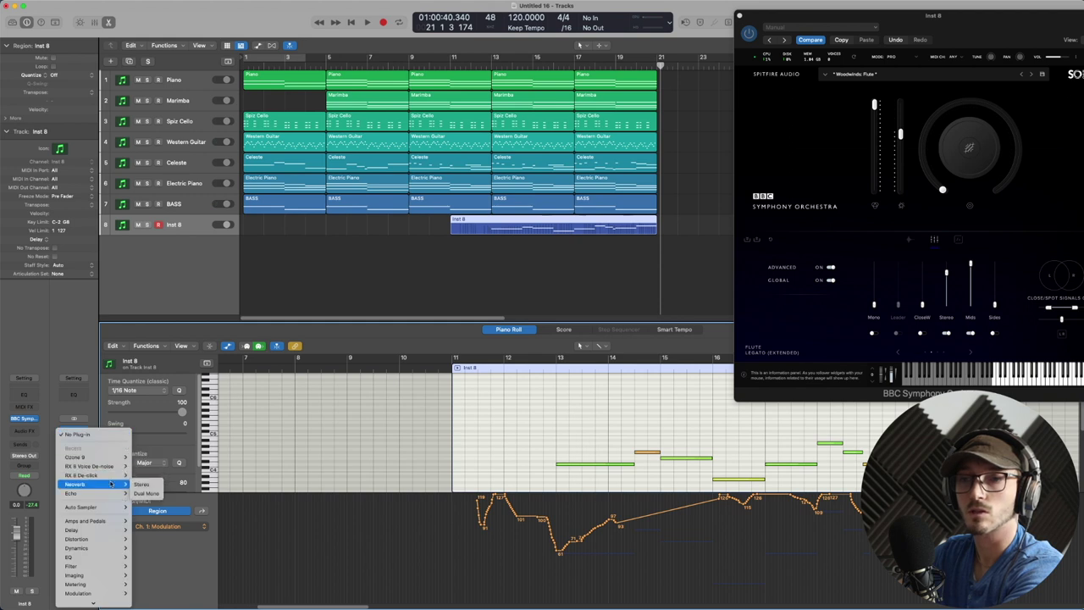
click(155, 485)
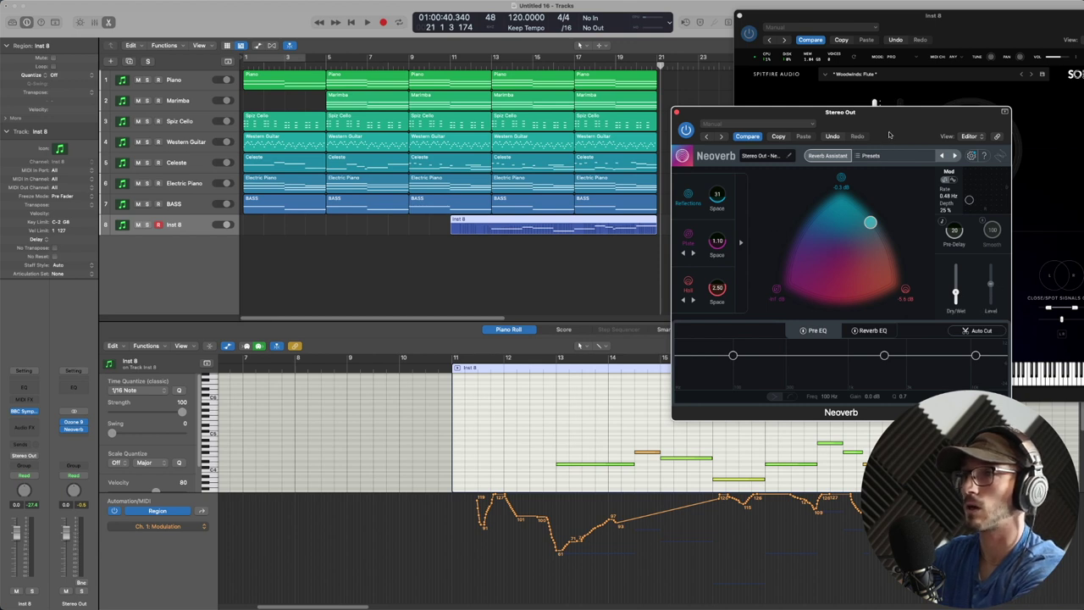
drag(889, 131, 891, 148)
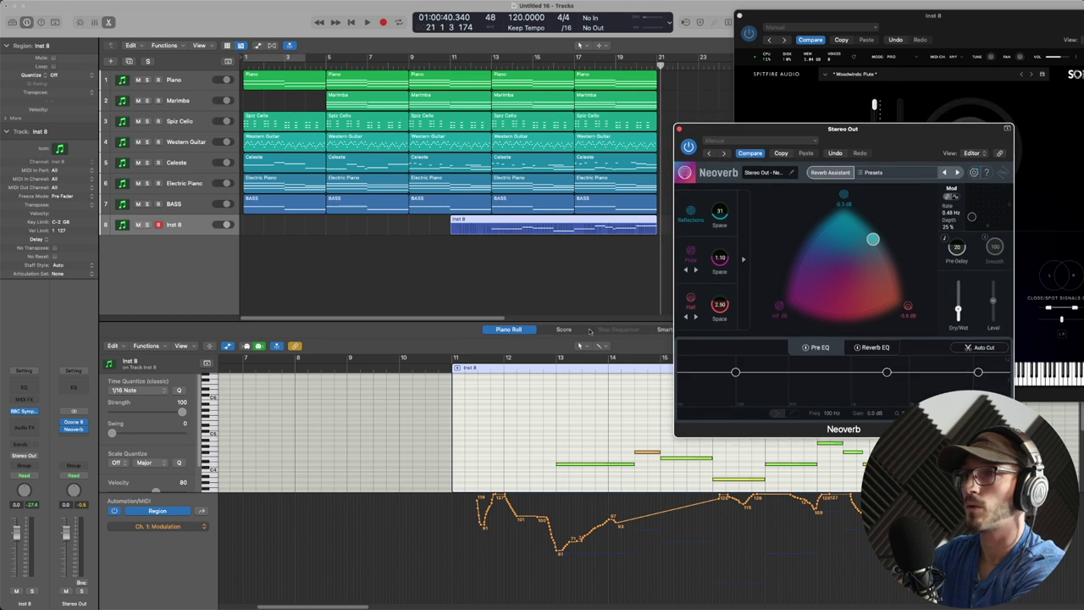
- Adjust Neoverb's dry/wet mix and reverb blend while playing back the piece from before bar 13
click(538, 364)
key(space)
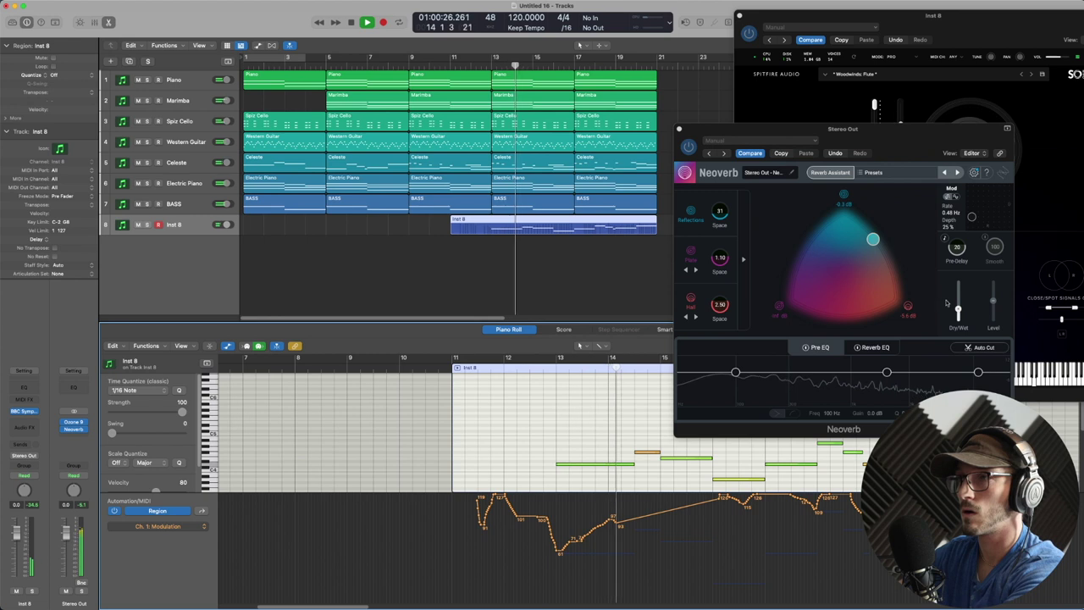
click(958, 309)
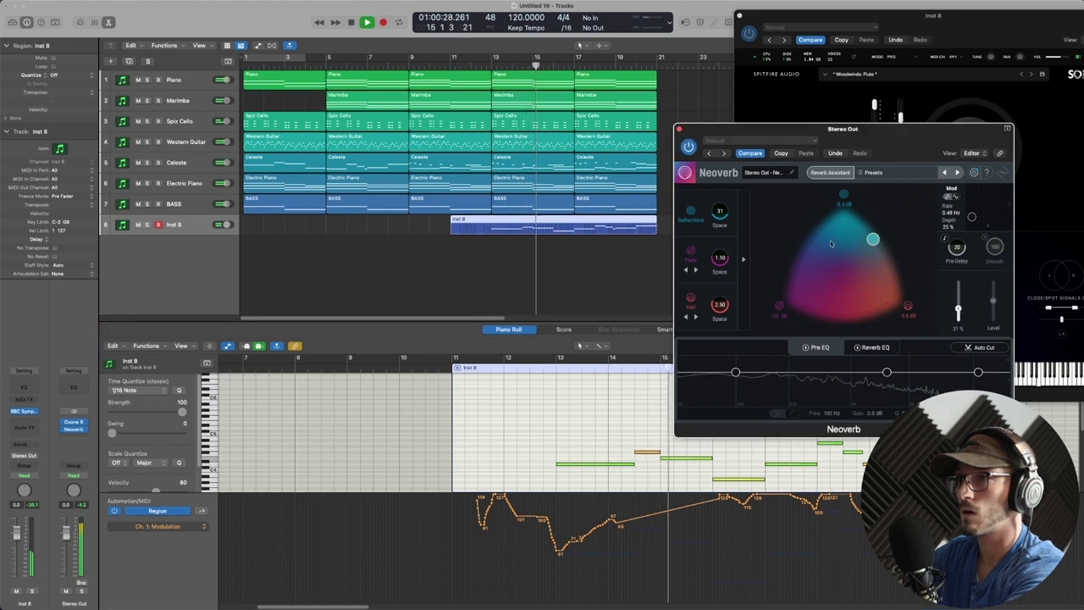
mouse_move(872, 239)
mouse_down()
mouse_move(842, 213)
mouse_move(872, 239)
mouse_up()
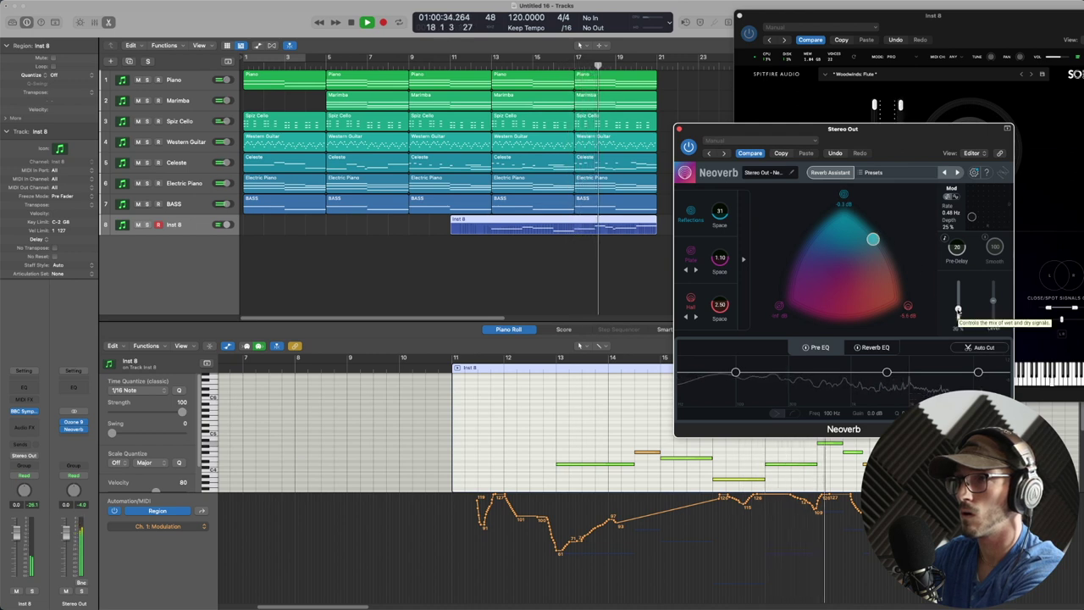
drag(891, 151, 985, 222)
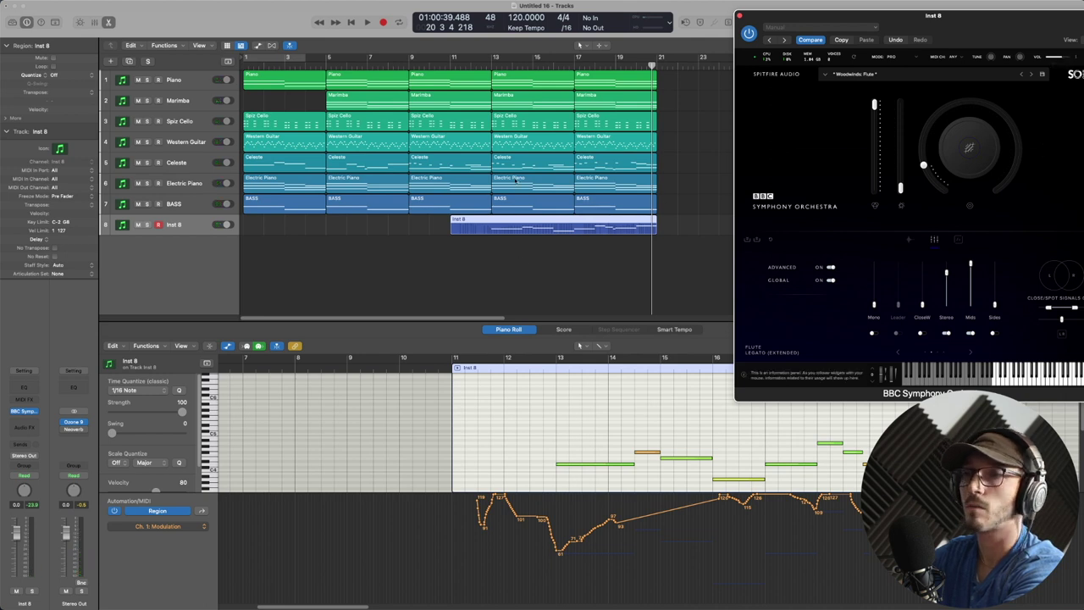
- Play back from bar 12 while trying the flute's Vibrato and Reverb controls, and rename the track fLUTE
click(478, 65)
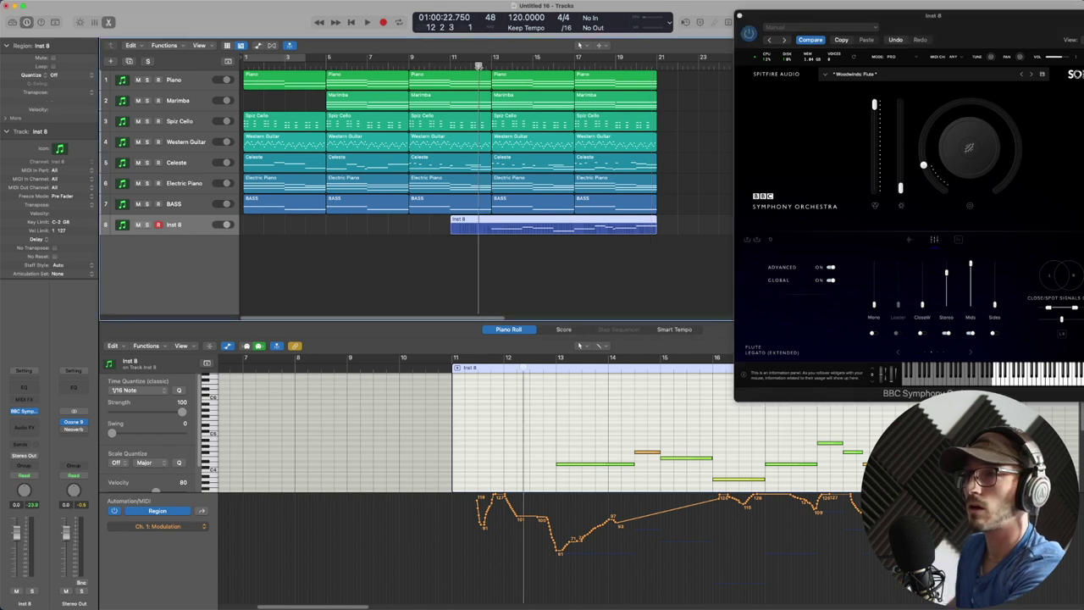
key(space)
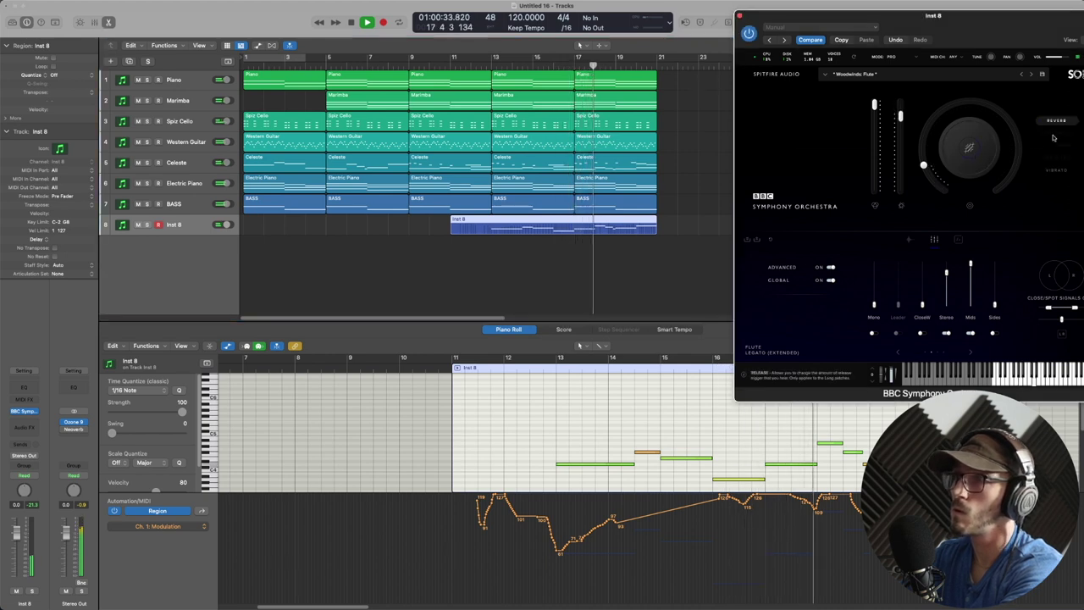
click(1055, 170)
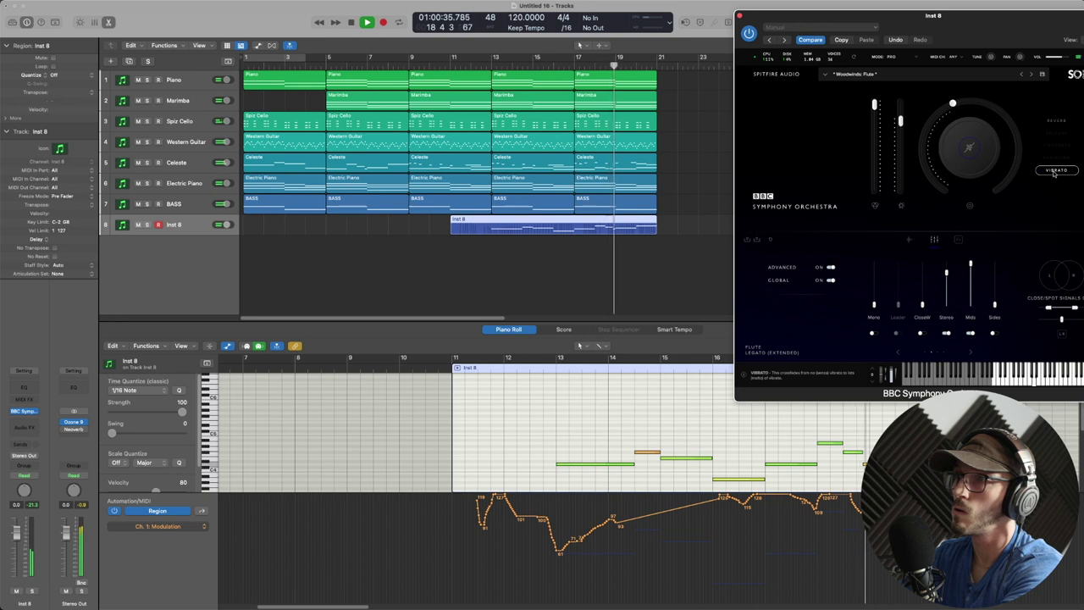
click(1055, 120)
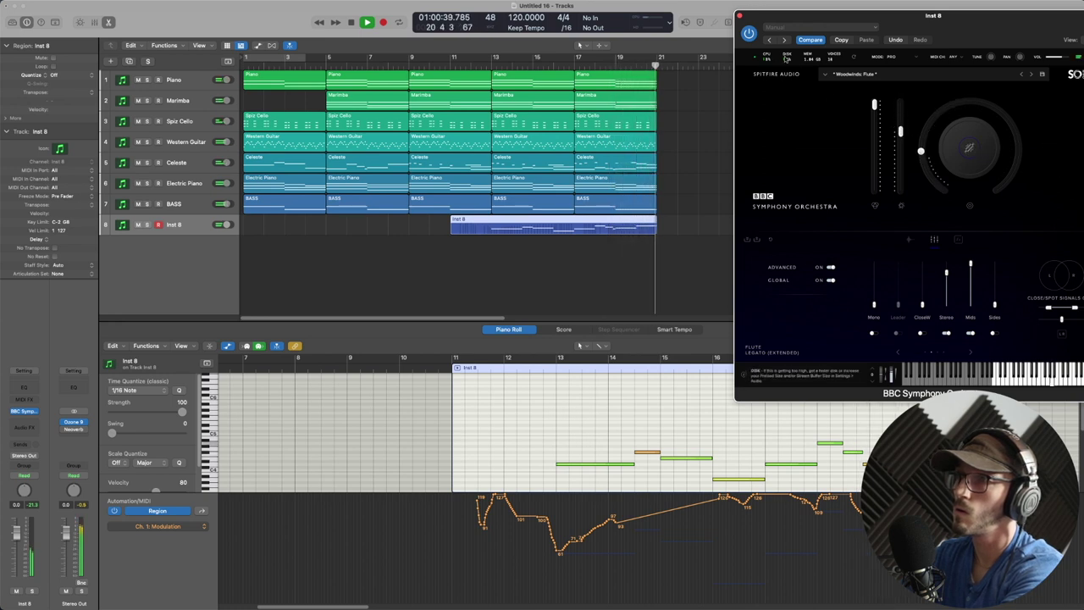
click(739, 17)
key(space)
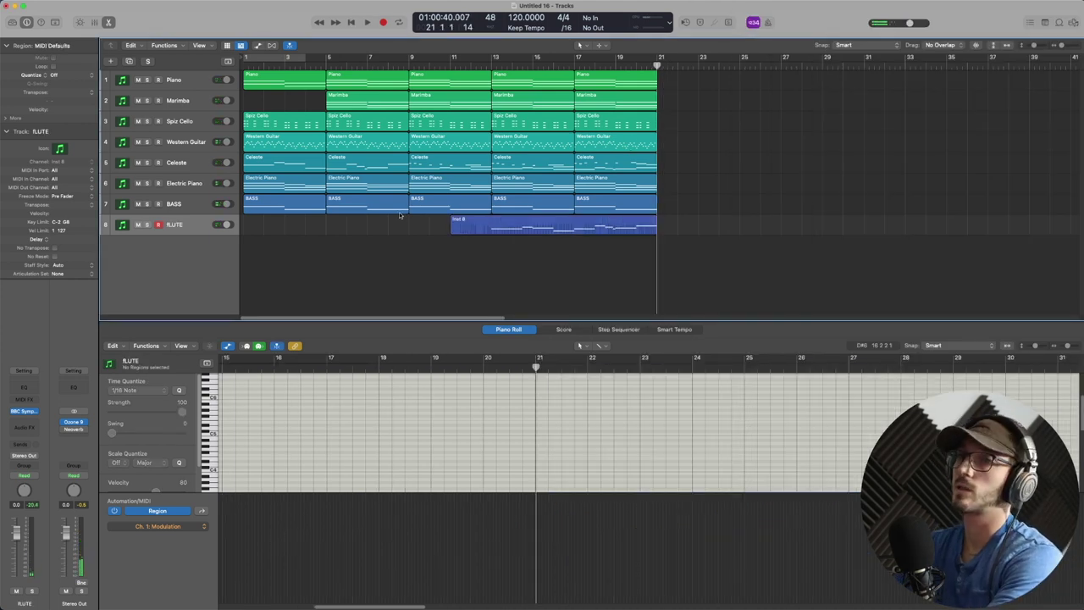
- Copy all regions of bars 1–8 on the Piano through BASS tracks to bar 21 and play back into the copied section
drag(364, 243, 384, 109)
drag(263, 254, 774, 82)
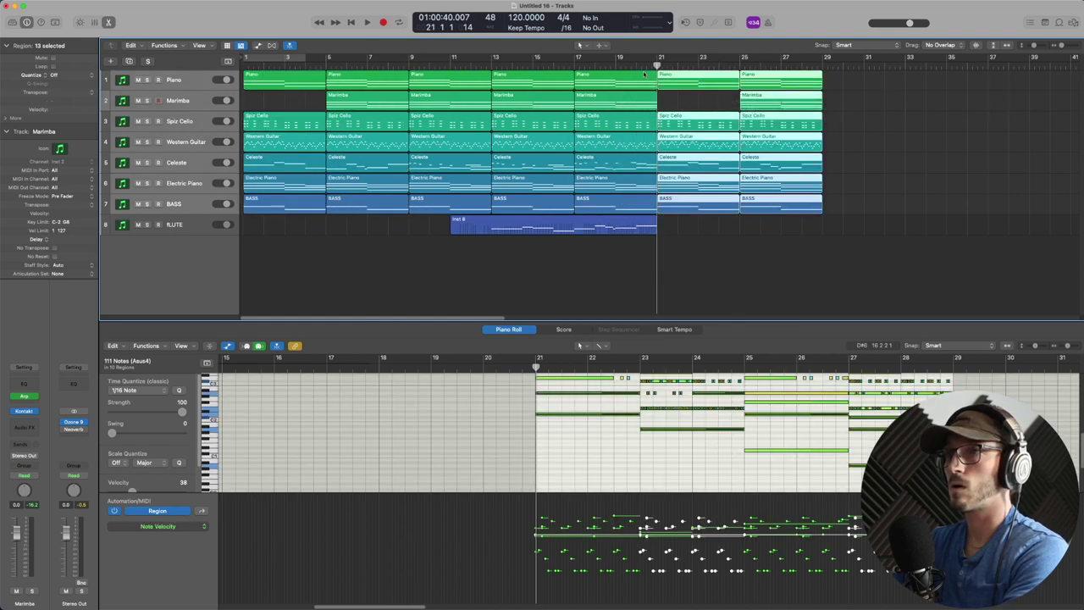
click(571, 65)
key(space)
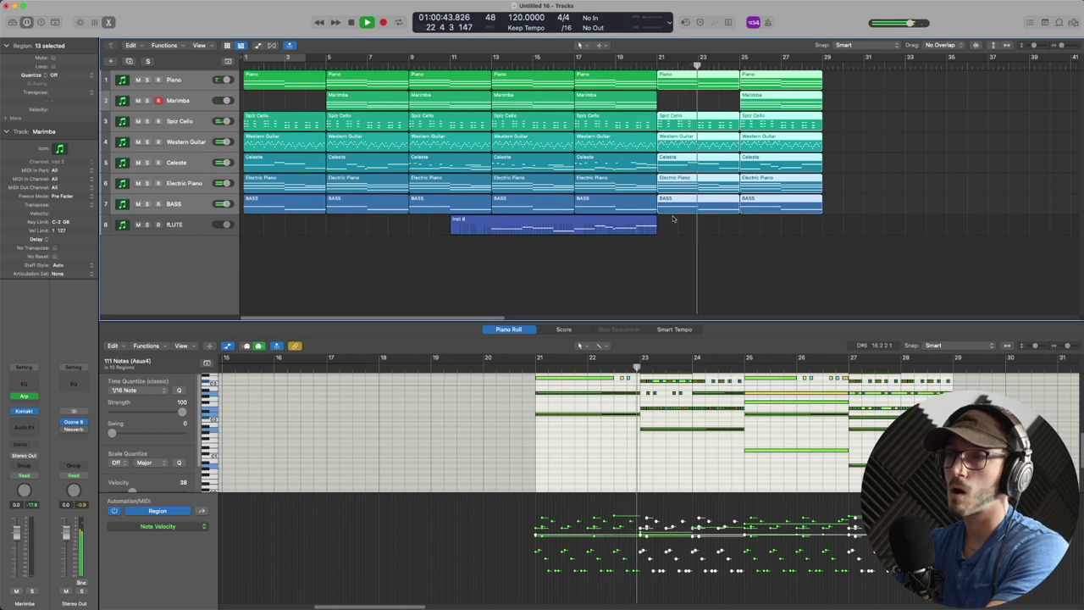
- Stop playback and delete the Celeste region in bars 21–24
click(712, 245)
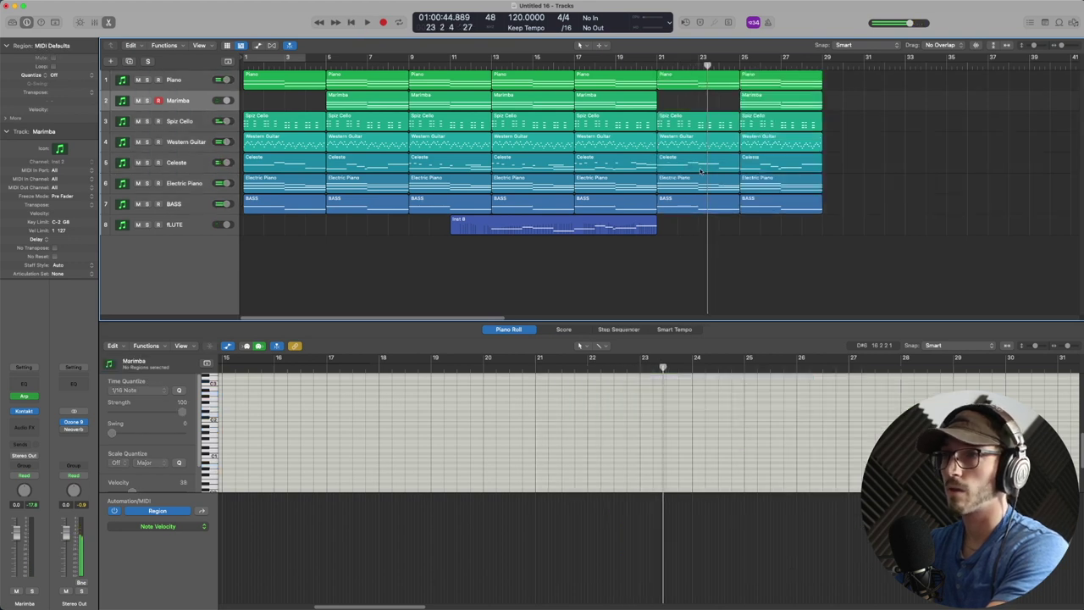
click(701, 169)
key(Delete)
- Split the flute region at bar 17 and at bar 13
click(574, 66)
click(576, 224)
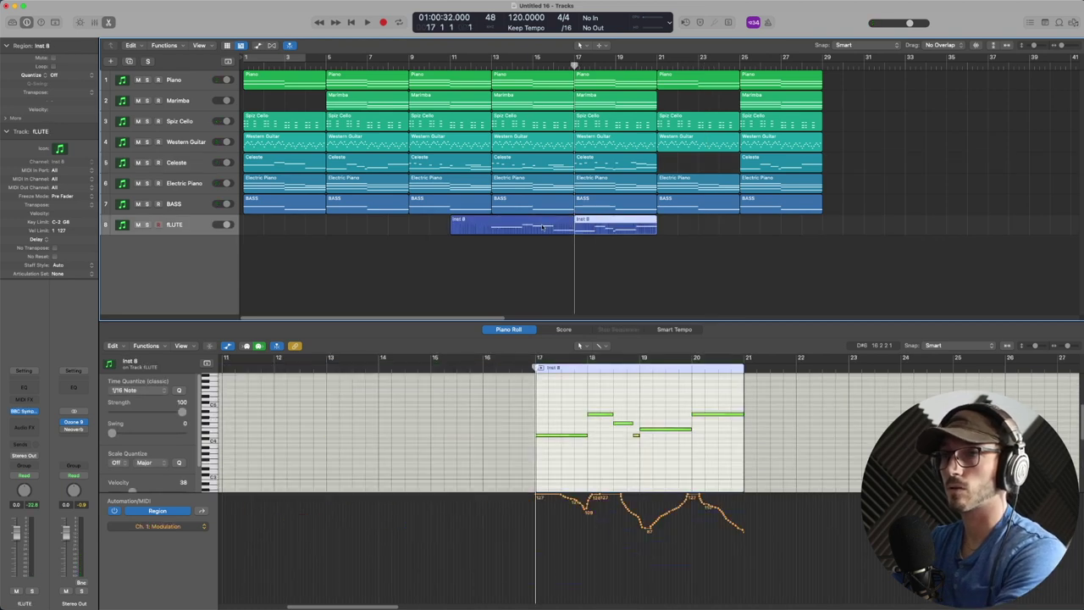
click(492, 66)
click(508, 220)
key(super+t)
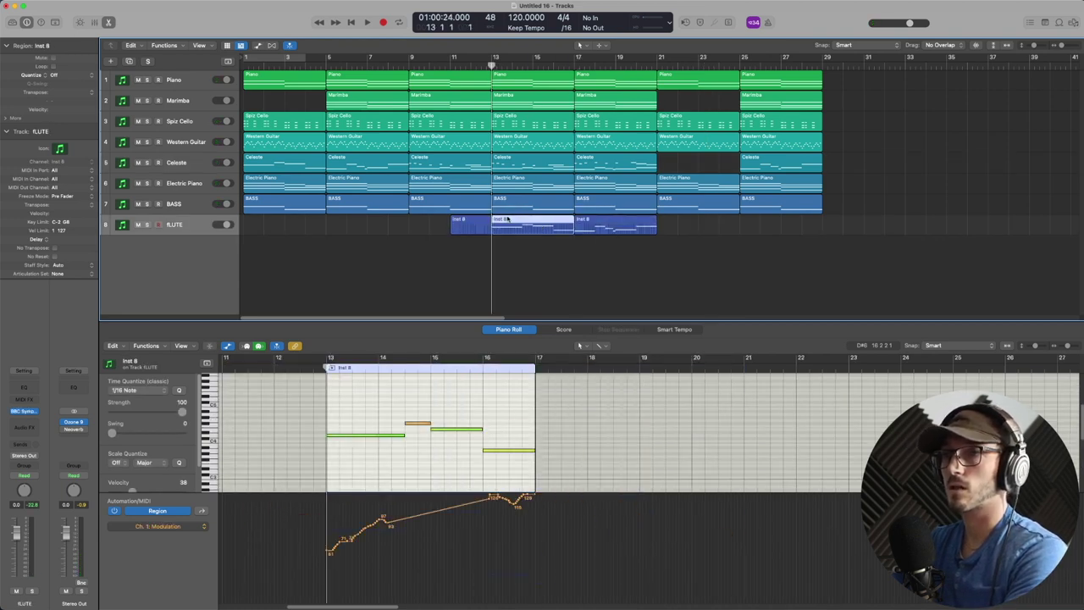
- Delete the flute piece in bars 11–12 and copy the bar 13 flute region to bar 21
click(470, 225)
key(Delete)
drag(542, 225, 708, 226)
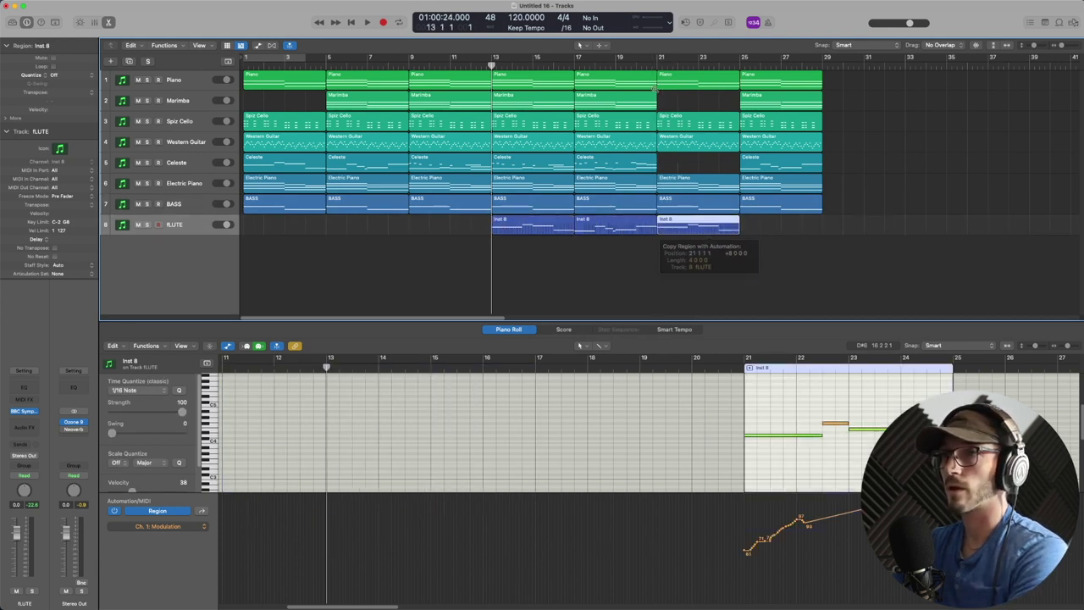
- Create a new instrument track below the flute and load Kontakt with the Percussion library's Bass Drum
click(657, 65)
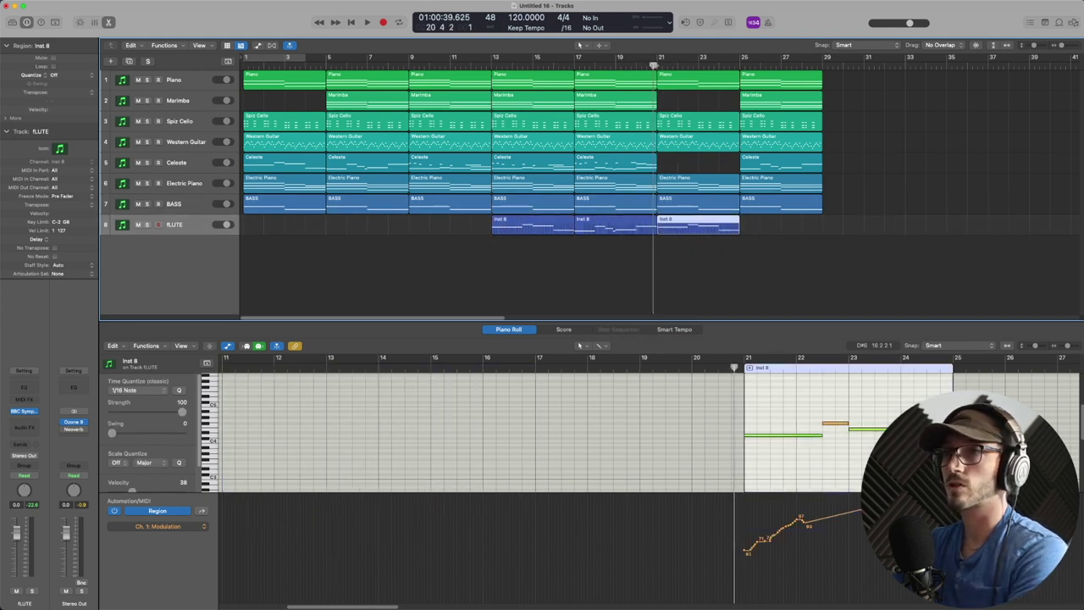
double_click(201, 246)
click(38, 412)
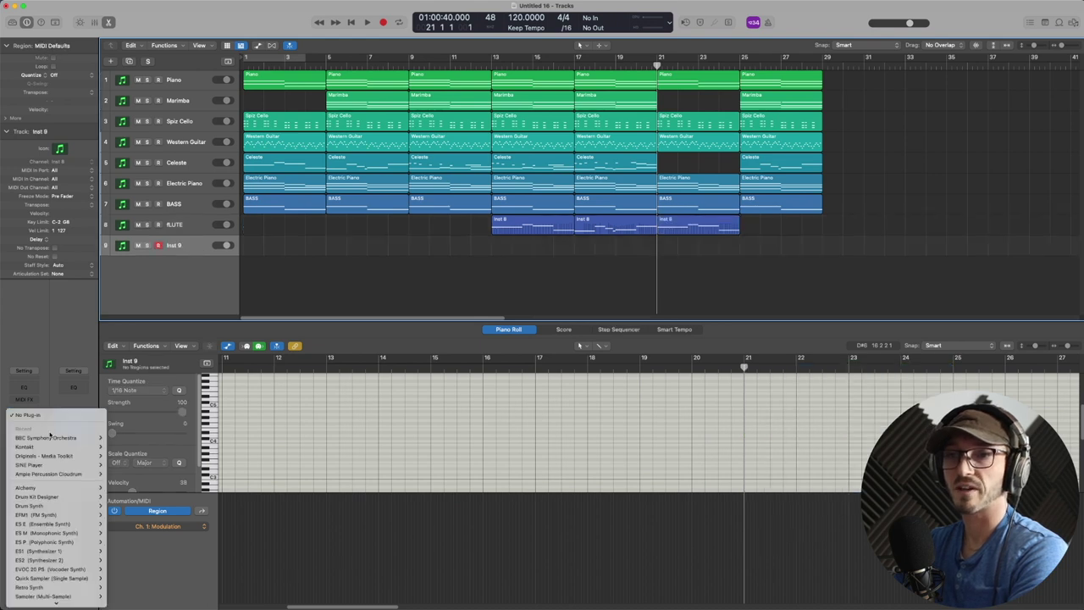
mouse_move(51, 447)
click(124, 456)
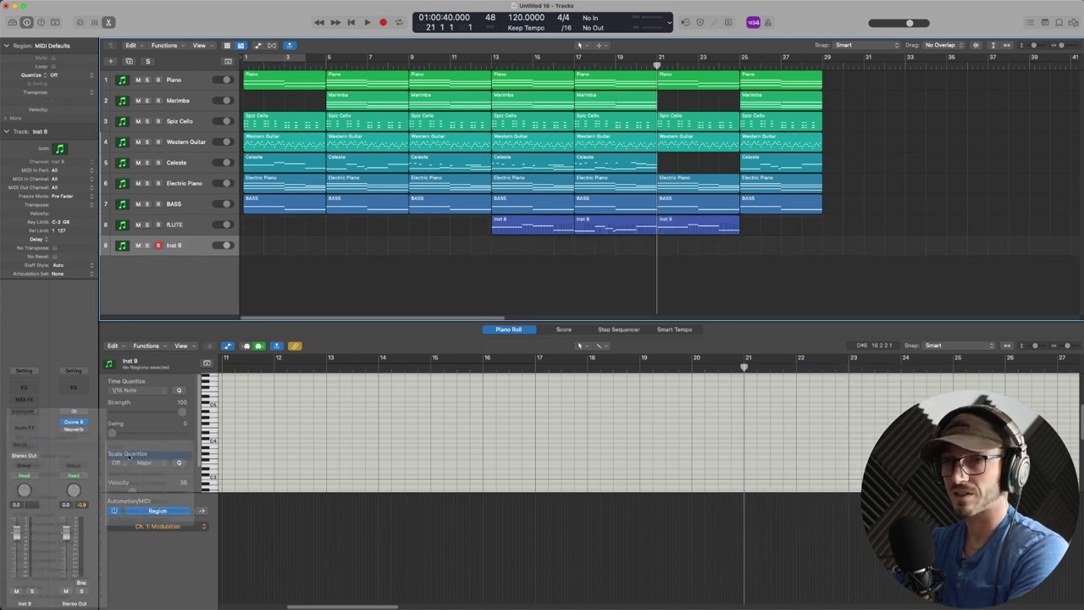
scroll(741, 292, down, 5)
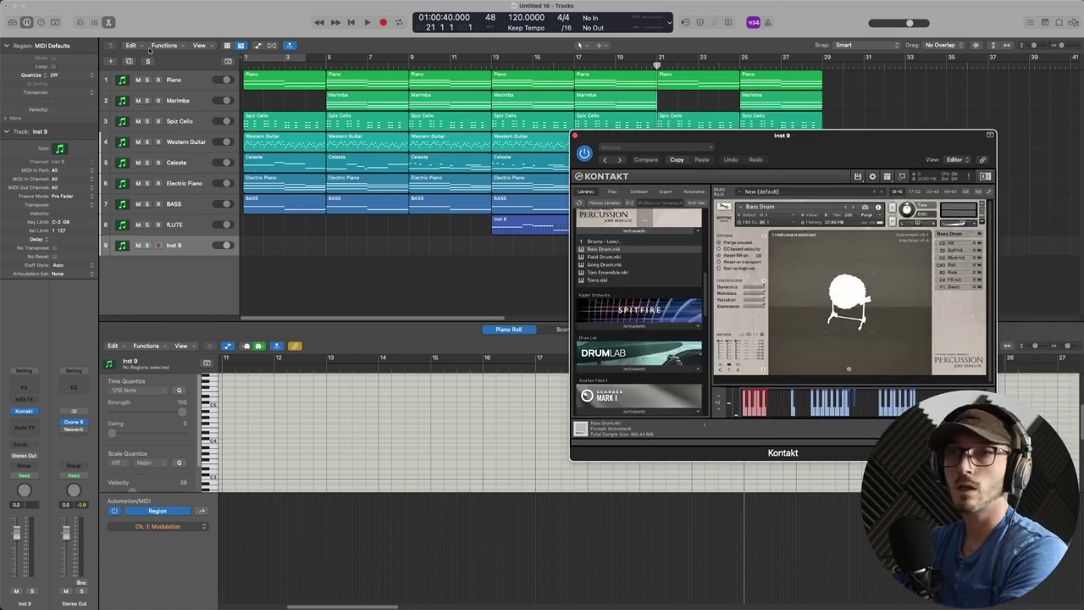
- Duplicate the Bass Drum track, load a drum instrument from the Percussion library in its Kontakt, and close both plug-in windows
key(super+d)
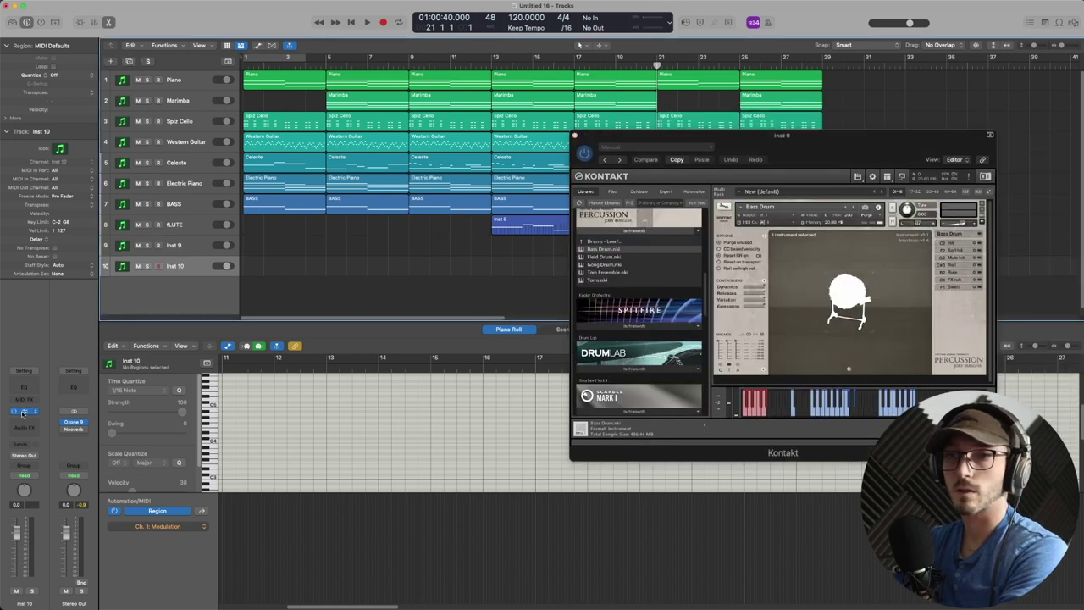
click(23, 412)
drag(834, 114, 701, 128)
scroll(605, 334, down, 10)
scroll(606, 335, down, 15)
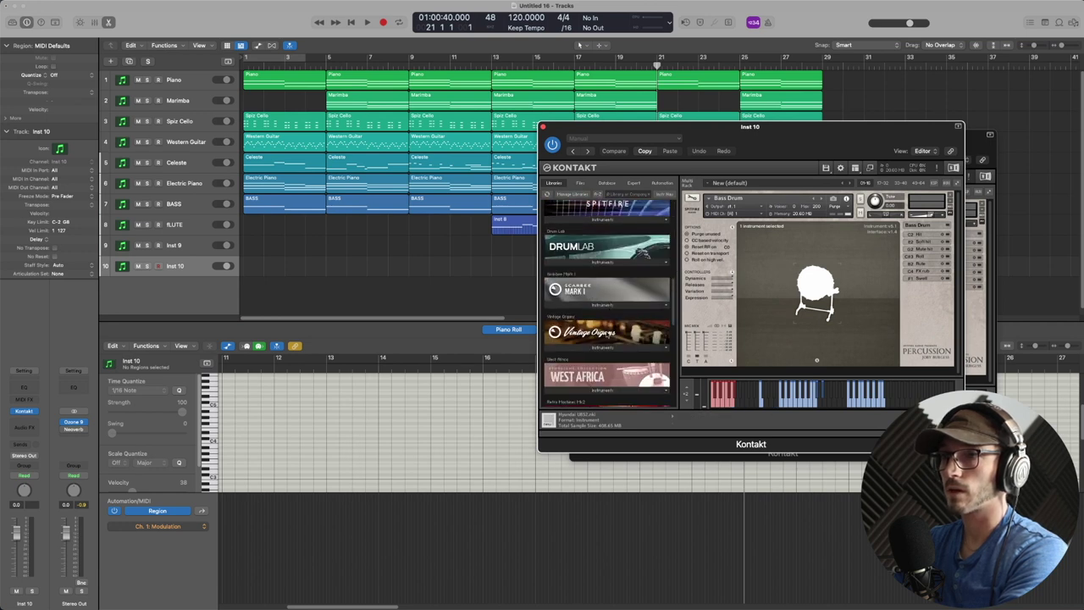
click(633, 244)
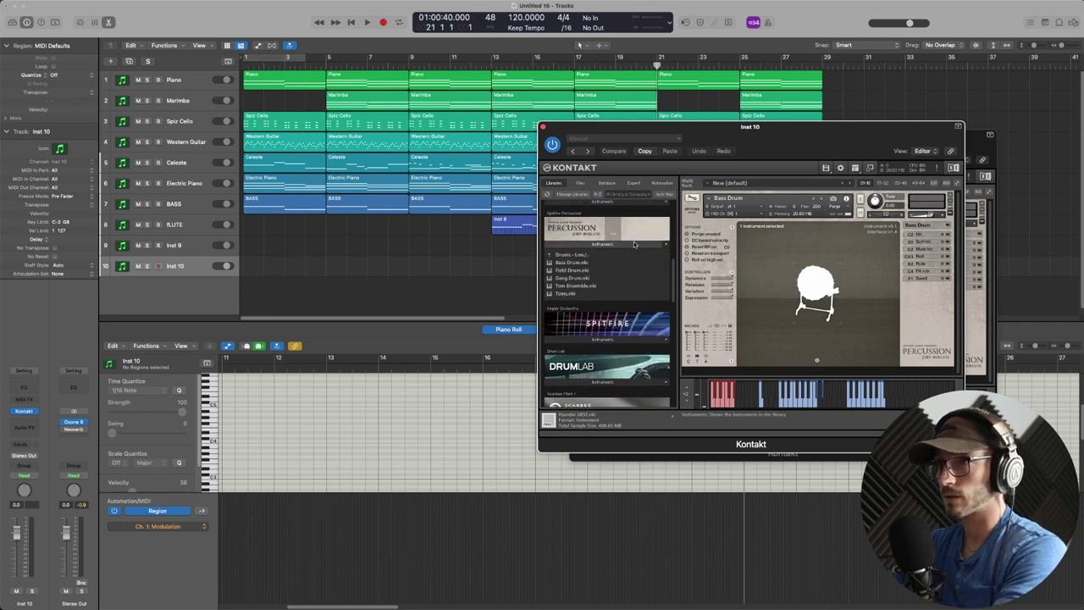
double_click(574, 254)
click(542, 126)
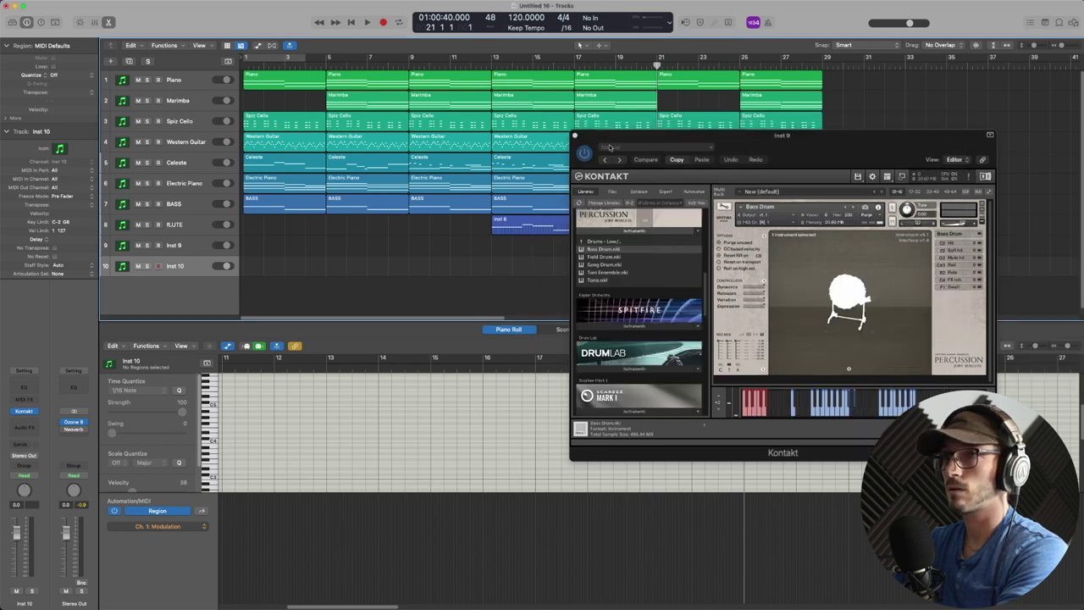
click(574, 134)
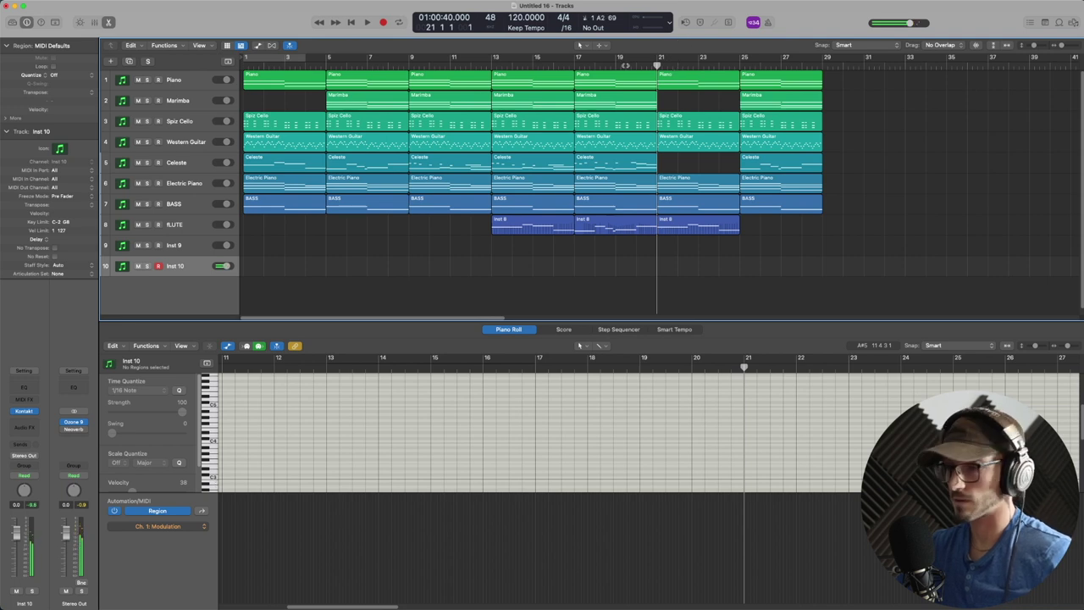
- Record a single drum note at bar 21 on the Inst 10 track and quantize it to 1/16 notes
click(574, 61)
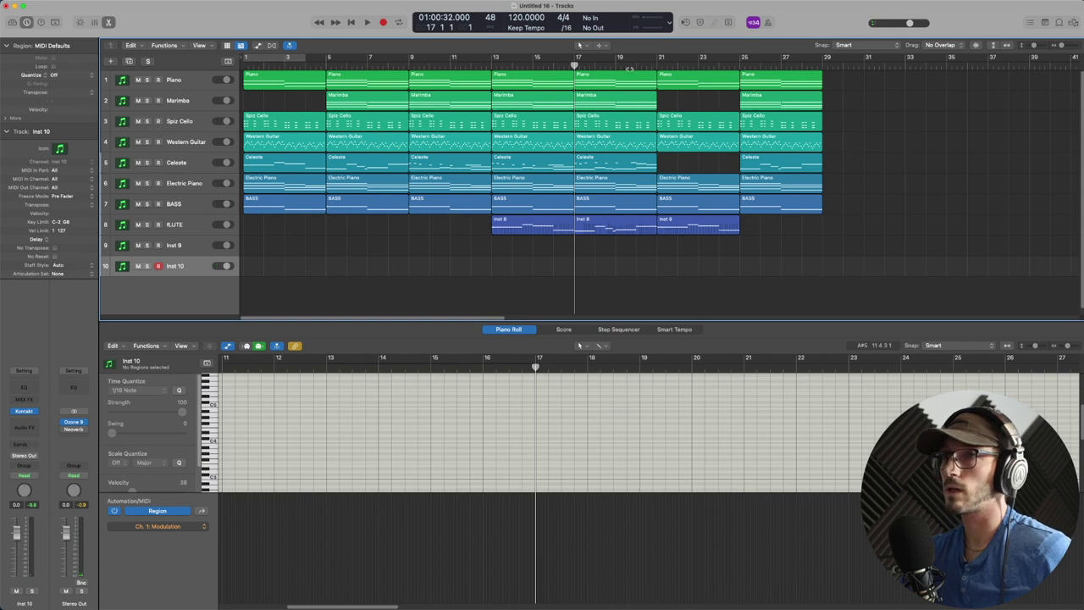
click(656, 65)
key(r)
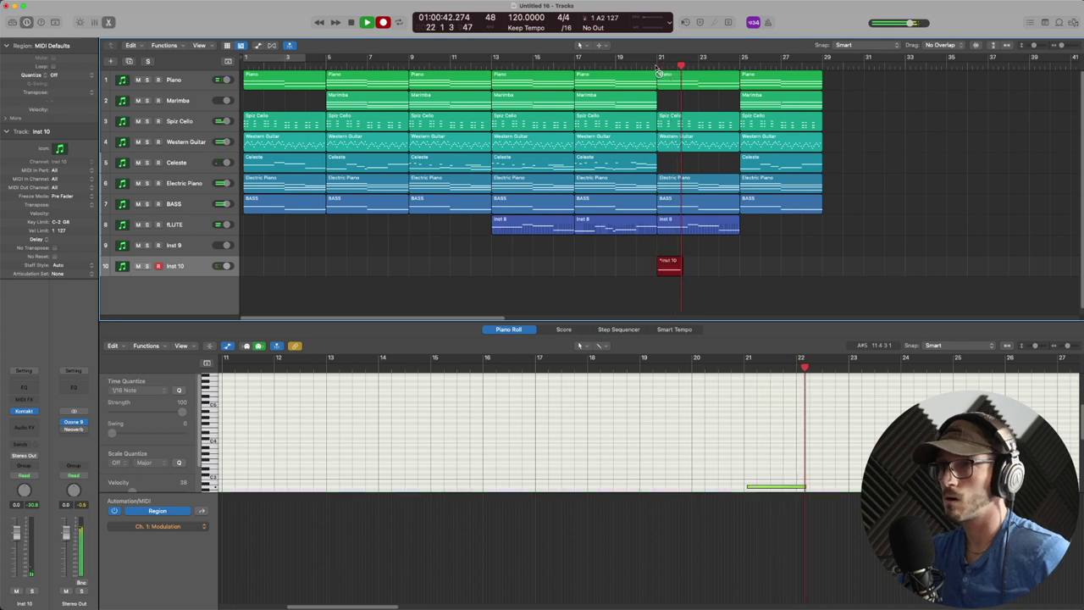
key(space)
click(760, 399)
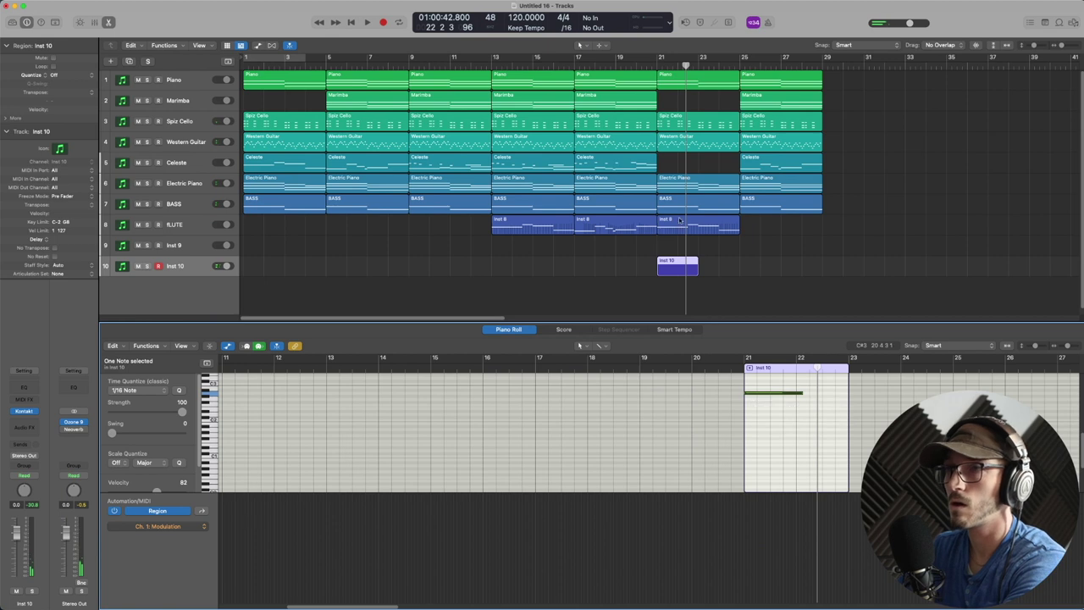
key(z)
click(185, 391)
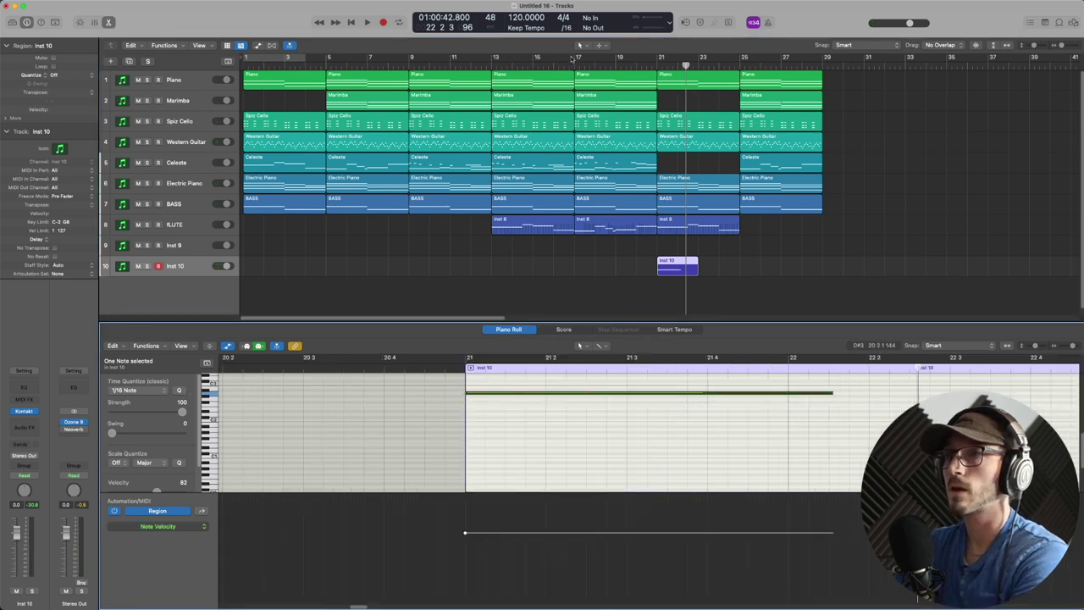
- Record a sustained bass drum note from bar 17 into bar 21 on the Inst 9 track
click(573, 59)
click(174, 244)
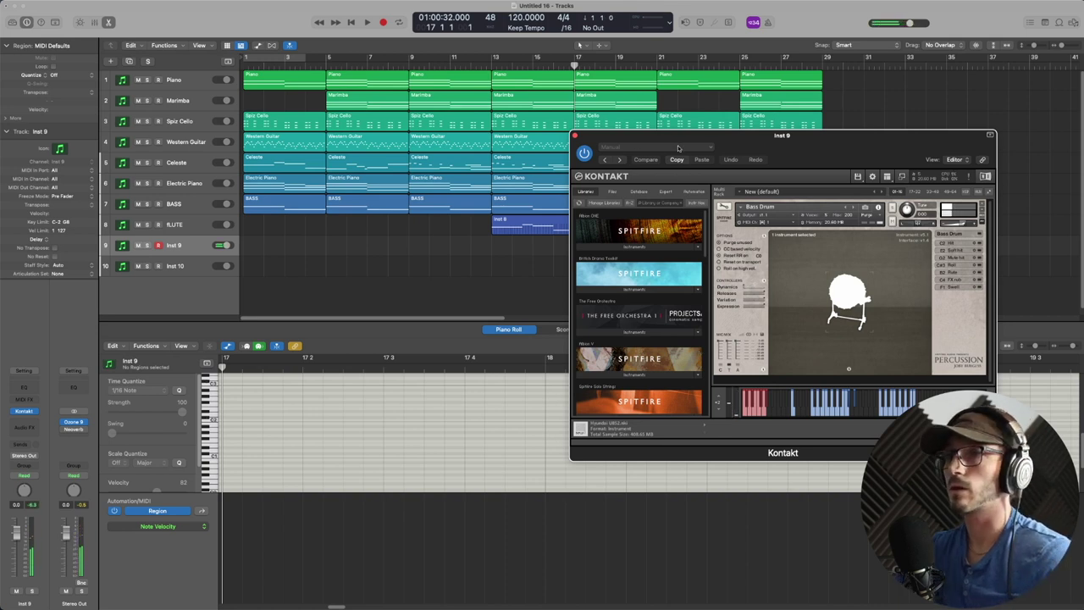
drag(738, 143, 889, 258)
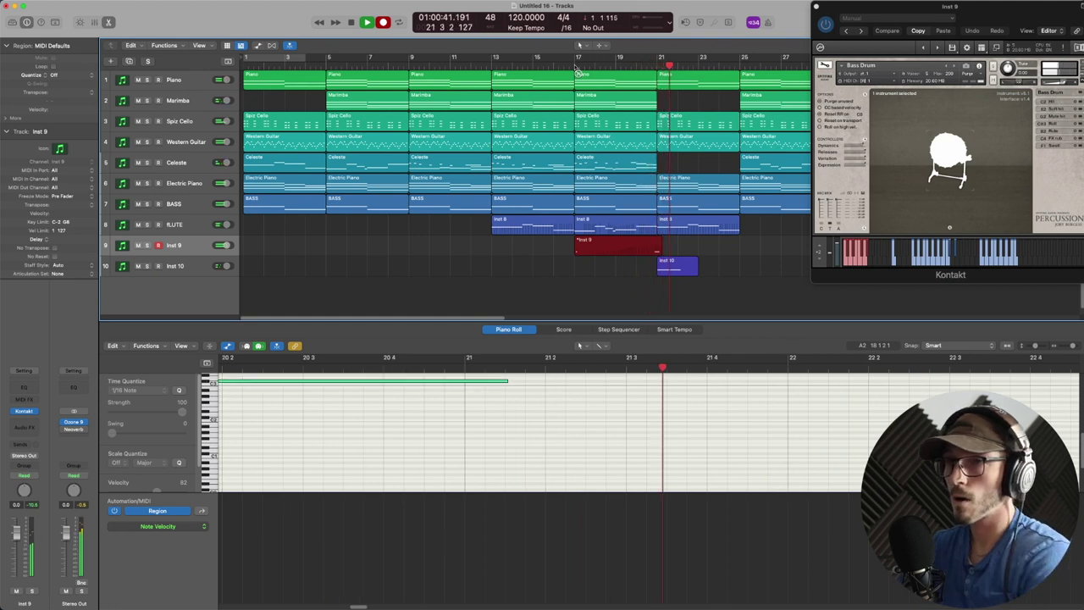
key(space)
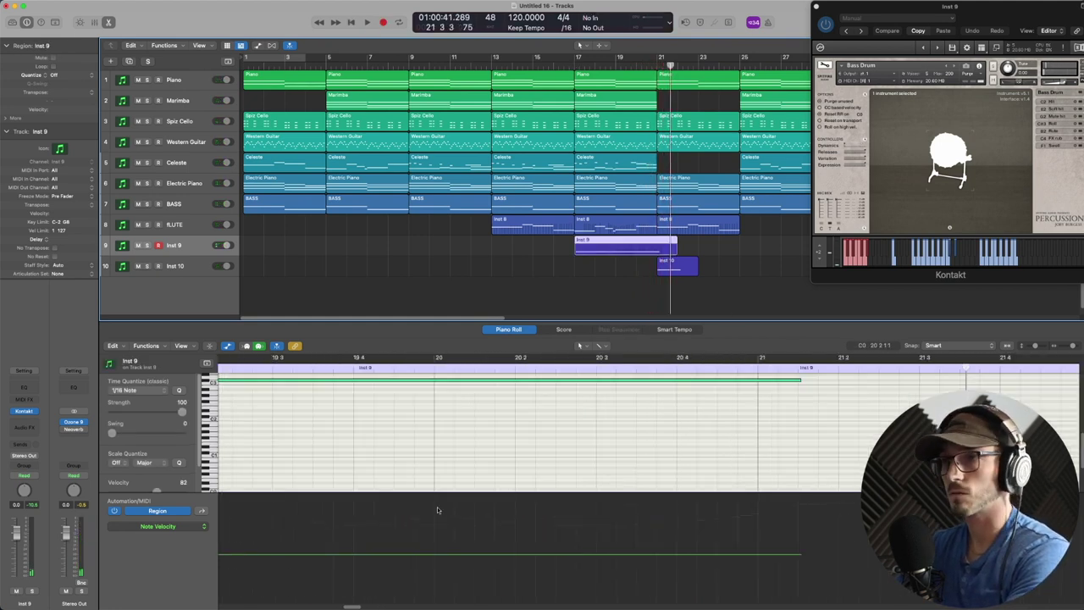
- Show the Inst 9 region's Ch. 1: Modulation curve and make it a straight rise from bar 17 to 127 at bar 21
click(165, 529)
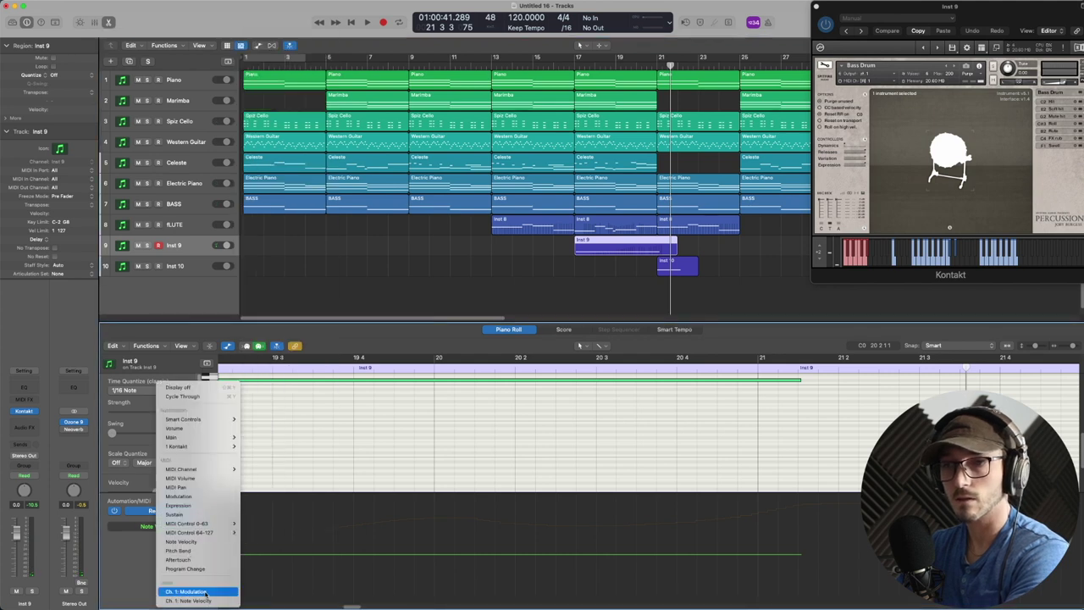
click(204, 592)
key(super+Left)
key(super+Left)
key(super+Left)
key(super+Left)
key(super+Left)
key(super+Left)
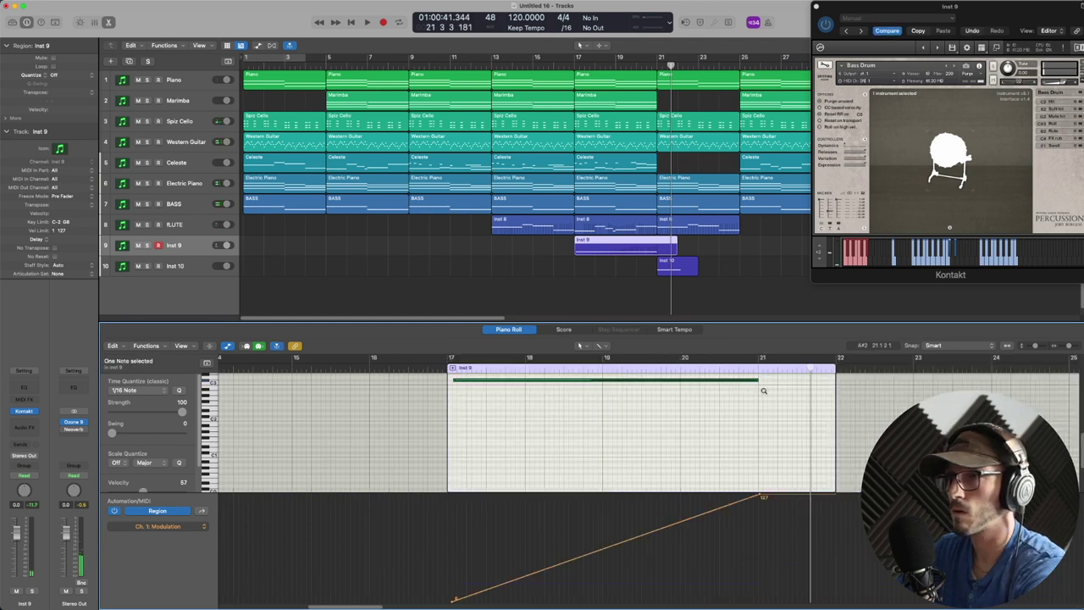
- Copy the long bass drum note to bar 21 at a lower pitch and set its velocity to 116
click(759, 389)
drag(759, 390, 756, 397)
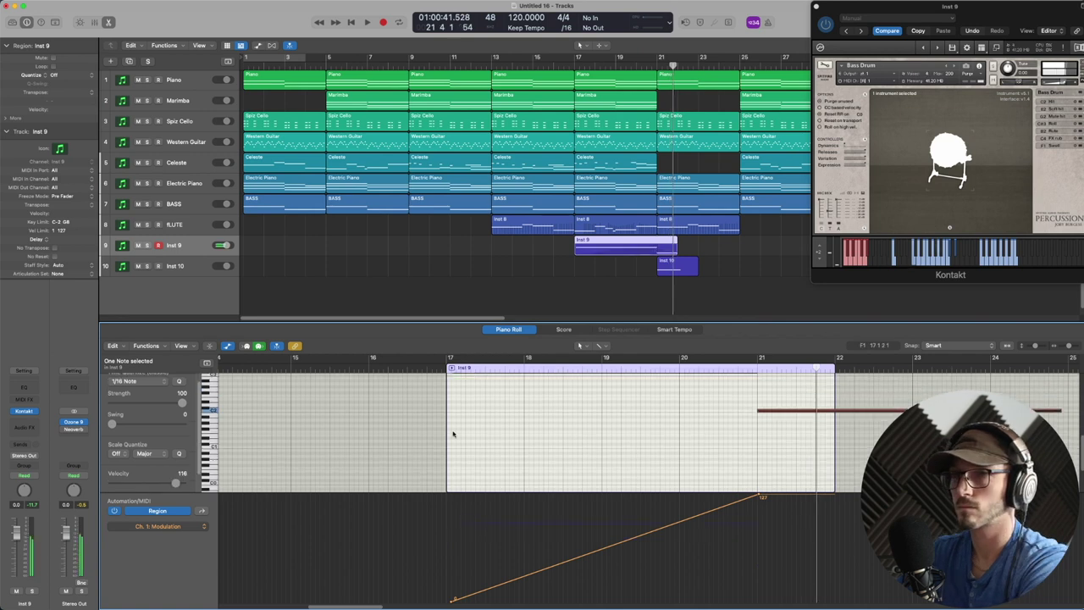
key(alt+Up)
- During playback from bar 17, raise Ozone 9's low shelf on the Stereo Out and set its high shelf to 2753 Hz at 2.3 dB
double_click(564, 65)
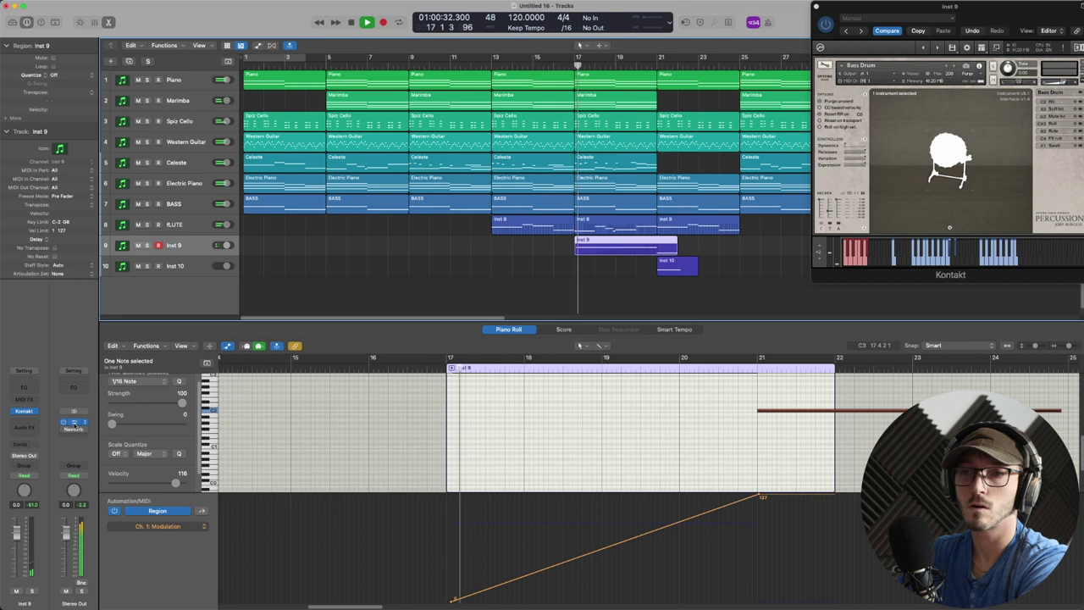
click(74, 422)
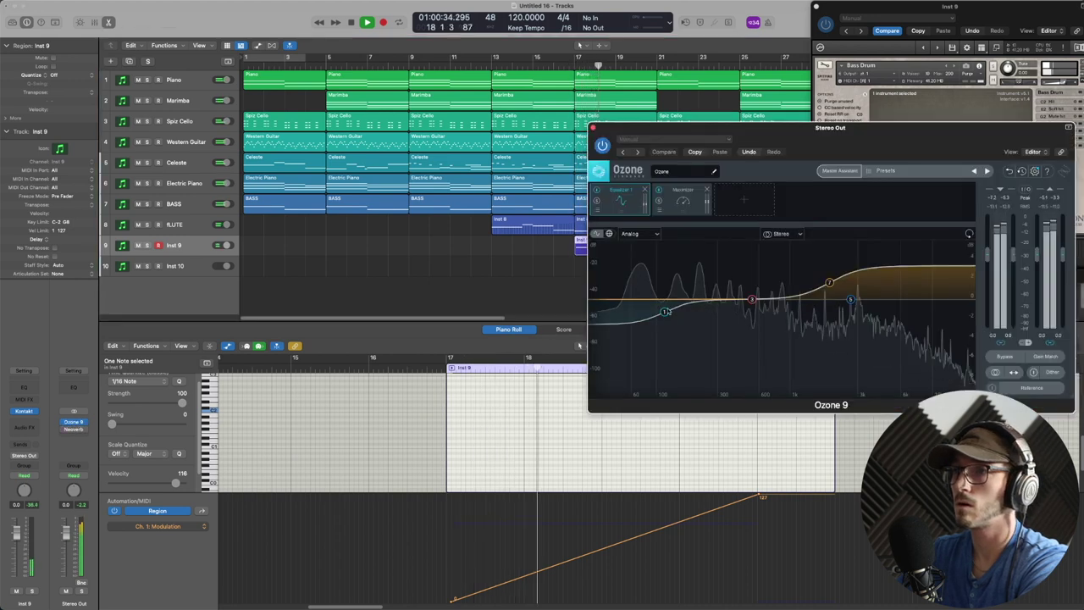
drag(665, 312, 668, 303)
drag(825, 285, 851, 280)
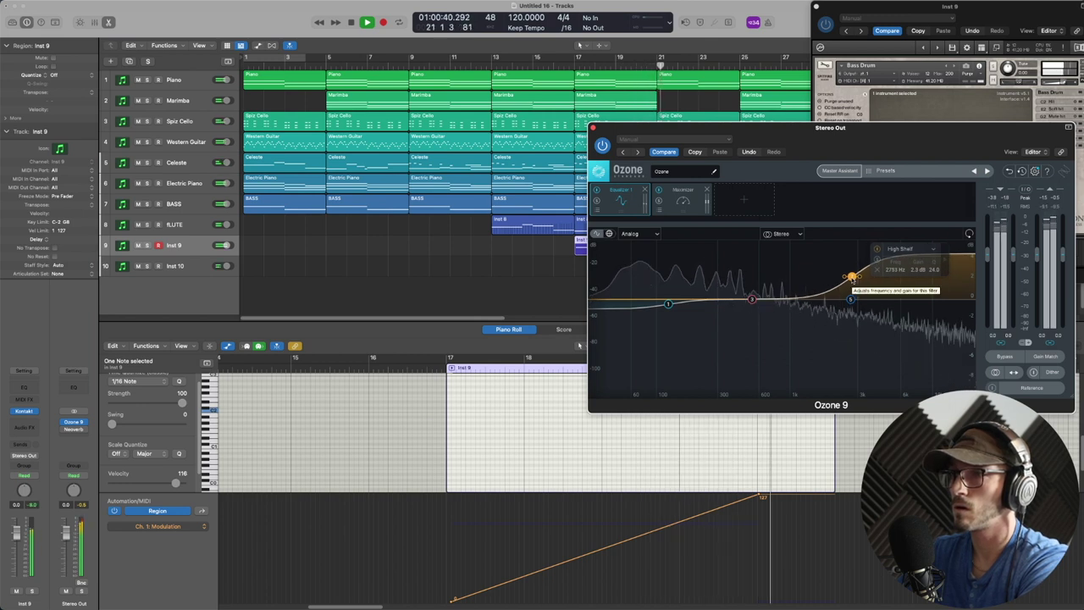
drag(789, 151, 928, 137)
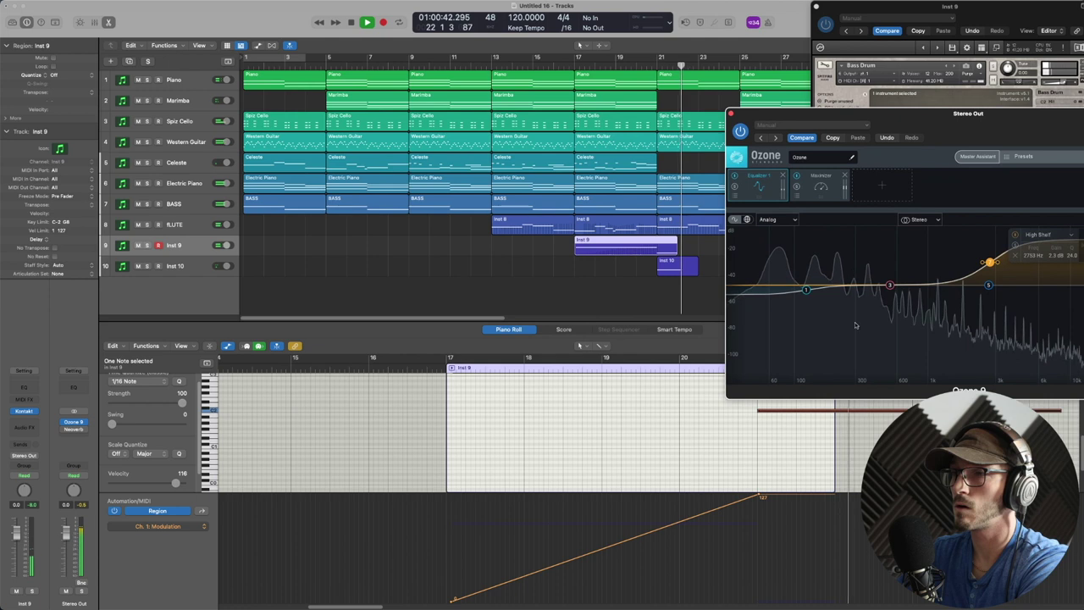
click(732, 114)
key(space)
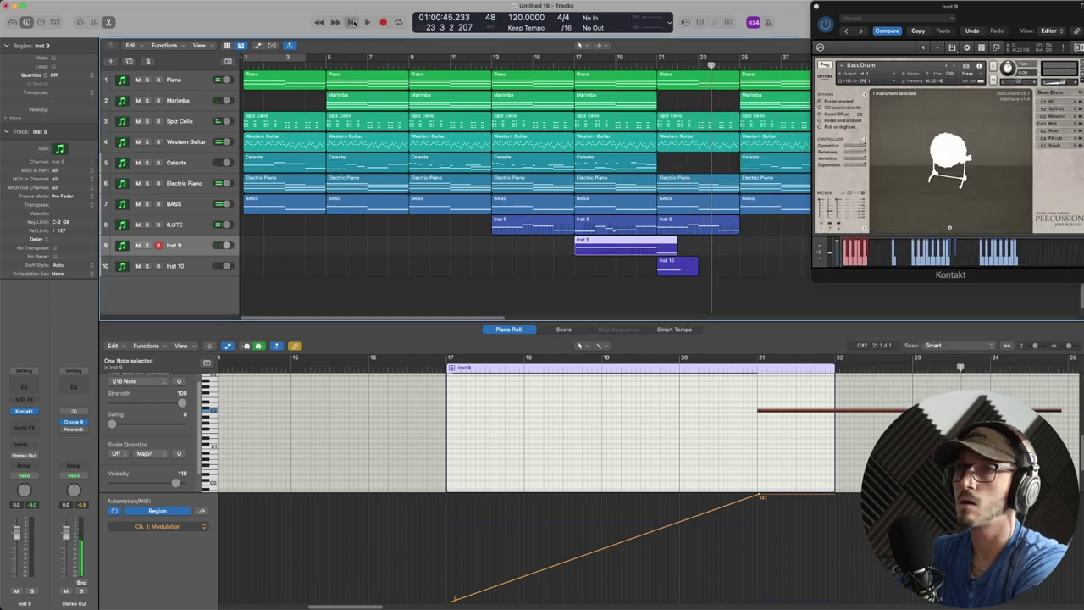
- Delete the Western Guitar region in bars 25–28
click(779, 144)
key(Delete)
- Split the Western Guitar region of bars 21–24 at bar 23 and move its second half to bar 26
click(731, 149)
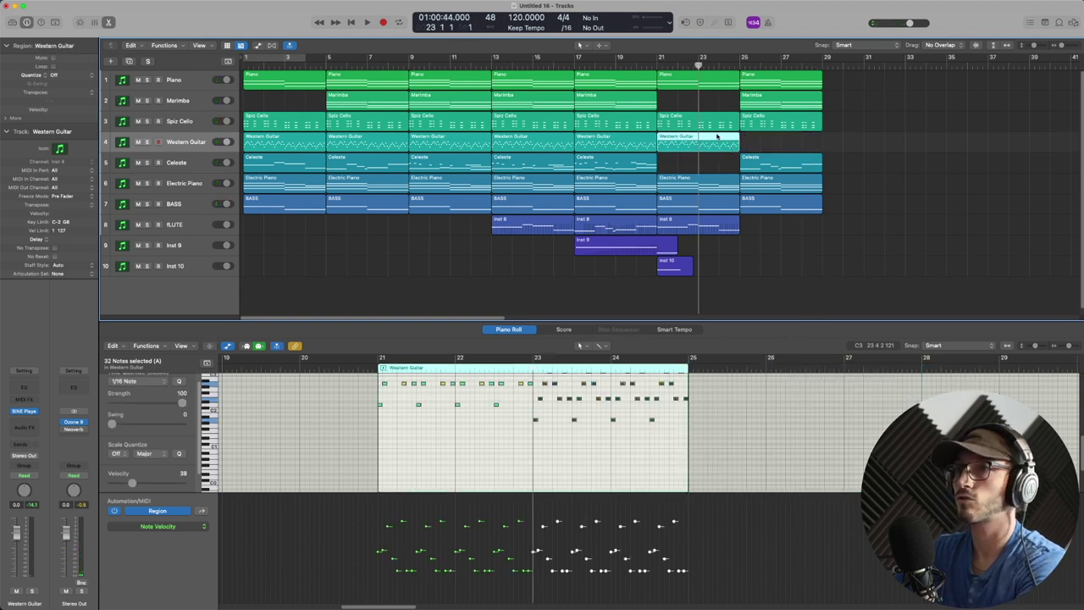
key(super+t)
click(717, 144)
drag(713, 146, 776, 144)
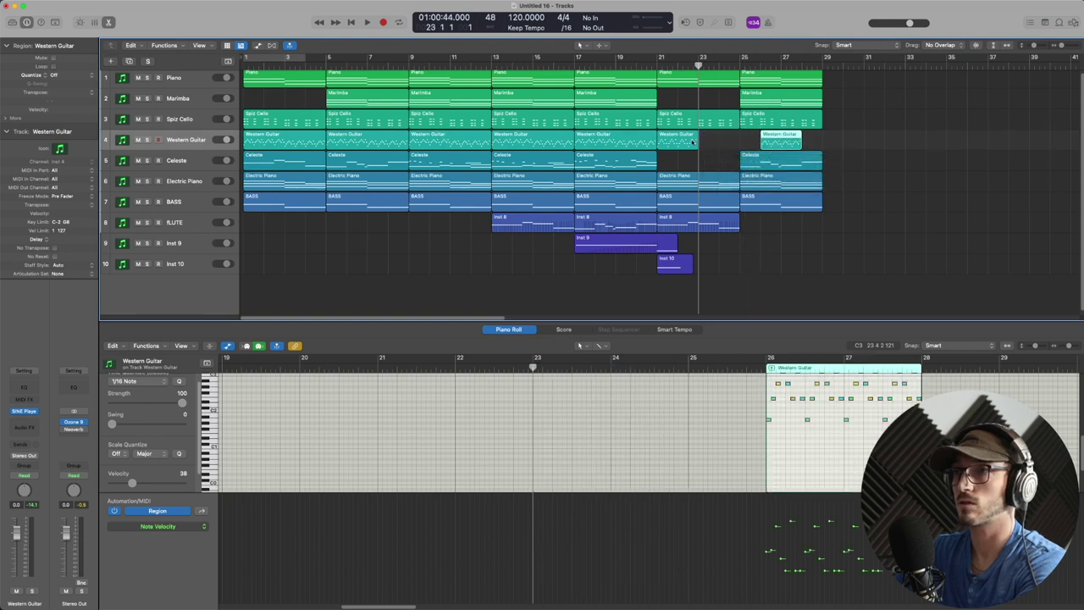
- Time-stretch the Western Guitar region at bar 21 to end at bar 25, split it at bar 23 and delete the second part
click(692, 142)
drag(694, 143, 738, 144)
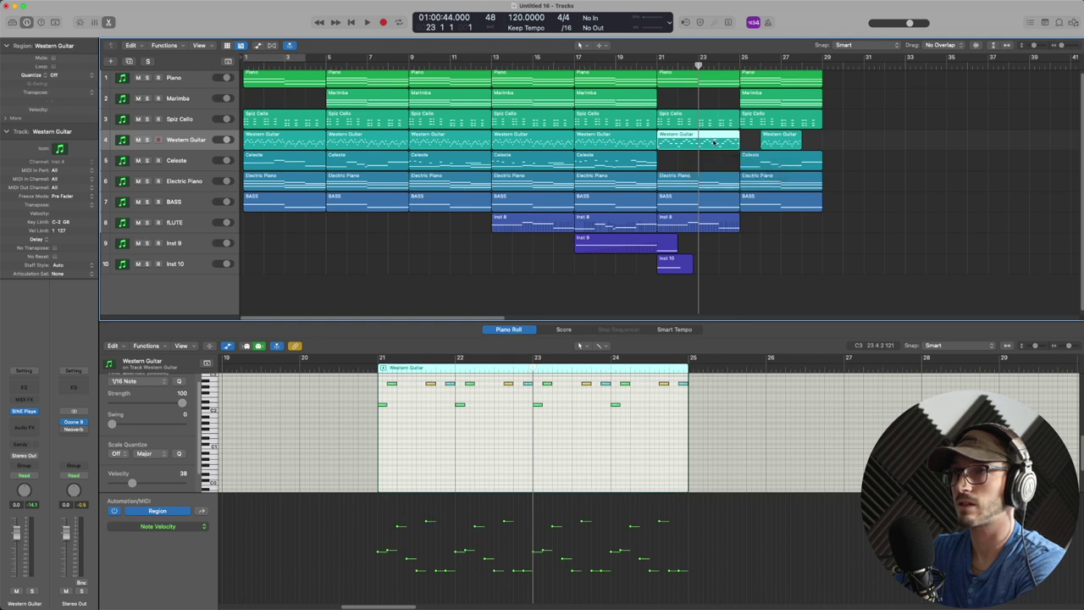
key(super+t)
click(714, 142)
key(BackSpace)
- Place the other Western Guitar piece at bar 23 stretched to four bars, split it at bar 25 and delete the excess
mouse_move(791, 146)
mouse_down()
mouse_move(735, 146)
mouse_move(780, 144)
mouse_up()
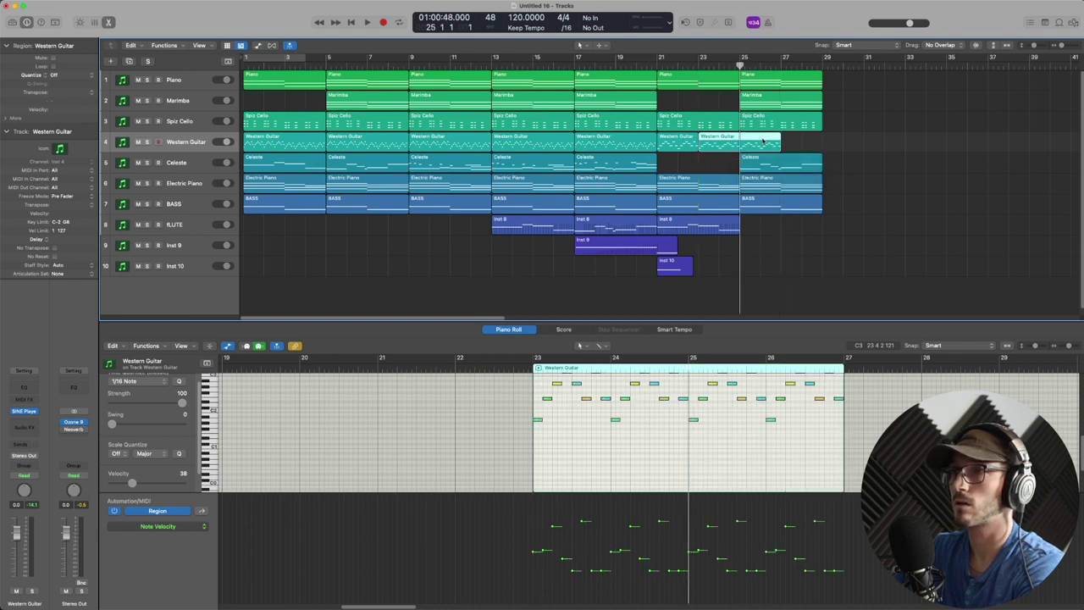
key(super+t)
key(Delete)
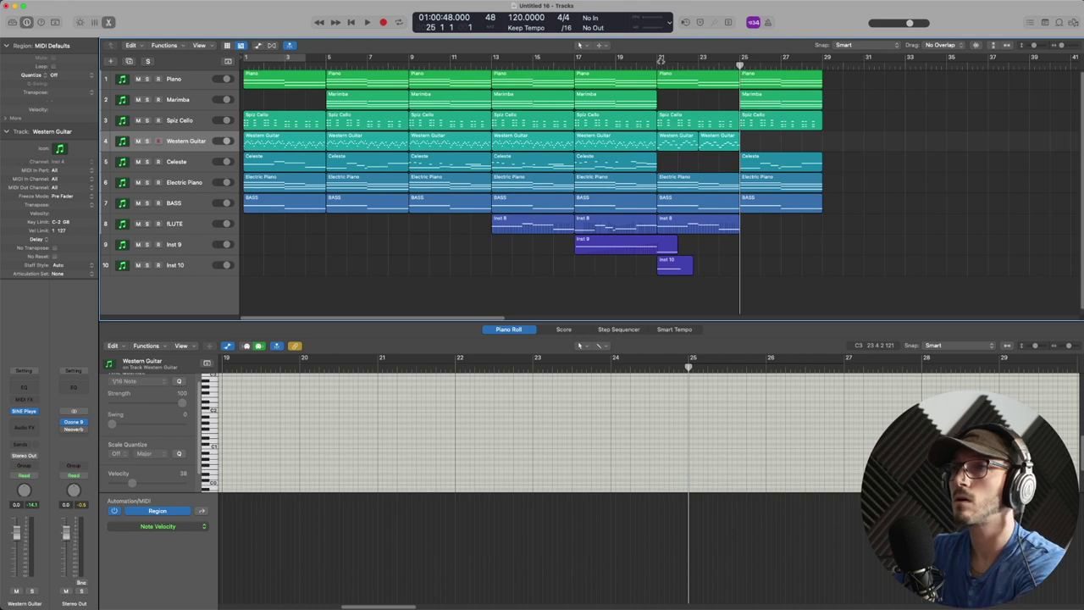